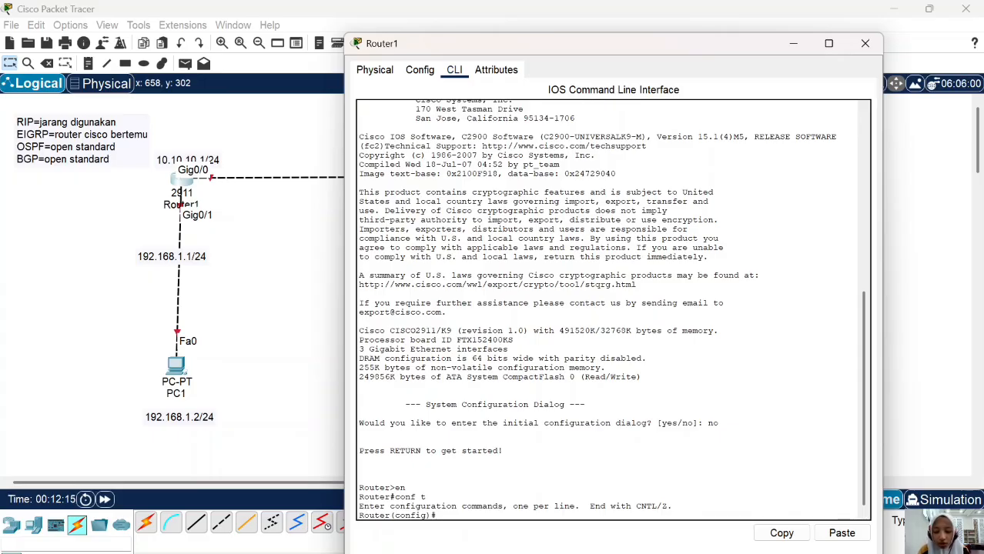
Assign IP address 192.168.1.1 with mask 255.255.255.0 to interface gig0/0 on Router1.
{"action": "type", "text": "int gig0/0"}
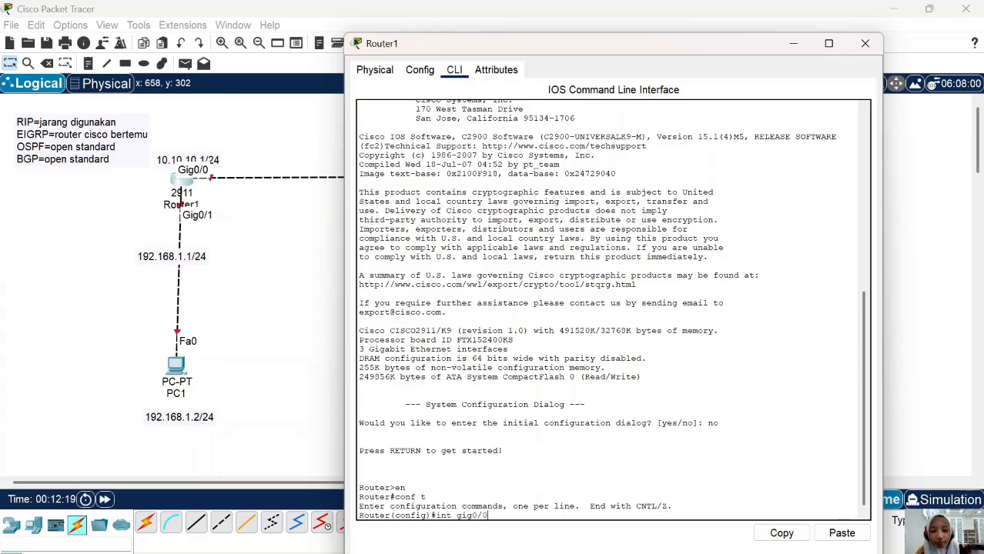
{"action": "key", "text": "Return"}
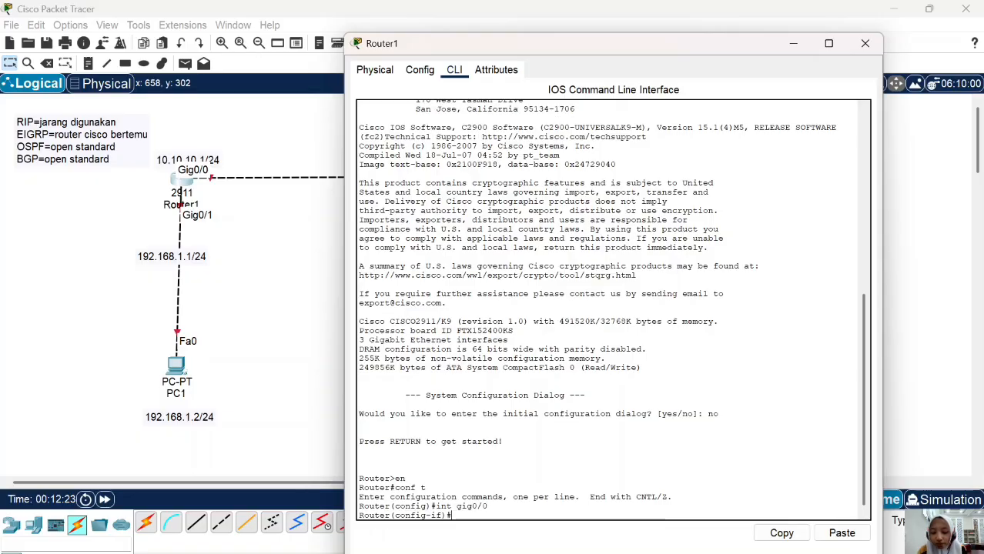
{"action": "type", "text": "ip add"}
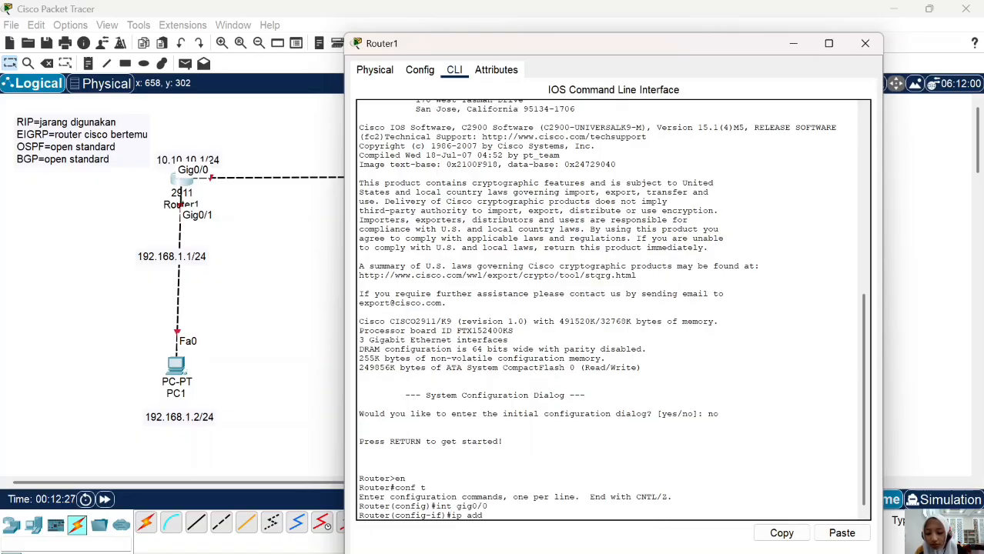
{"action": "type", "text": " 192.168"}
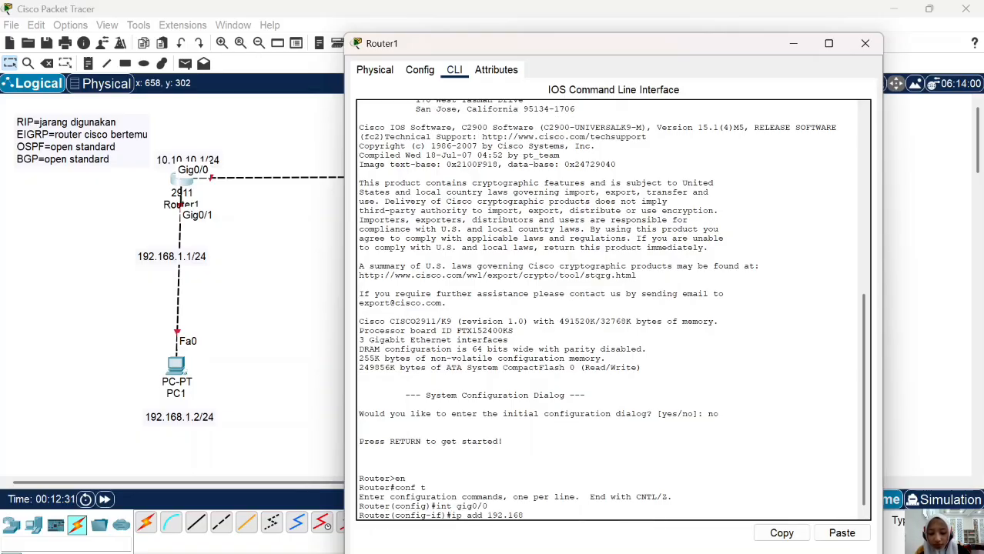
{"action": "type", "text": ".1.1"}
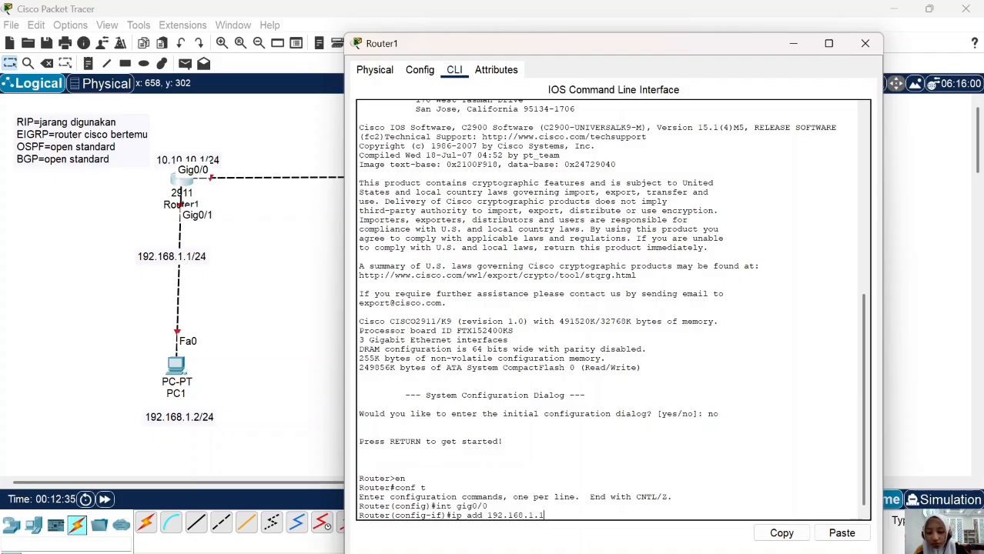
{"action": "type", "text": " 255.255.255"}
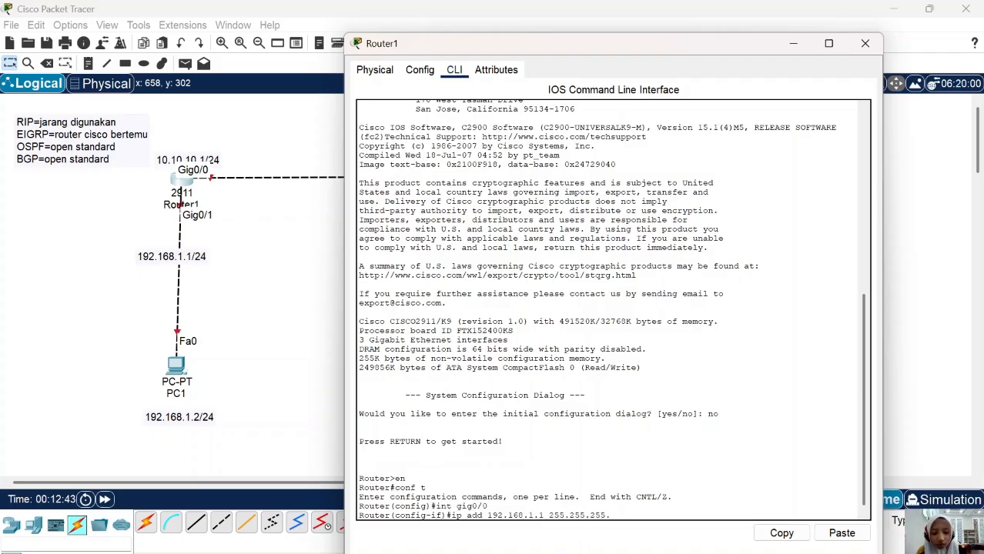
{"action": "type", "text": ".0"}
{"action": "key", "text": "Return"}
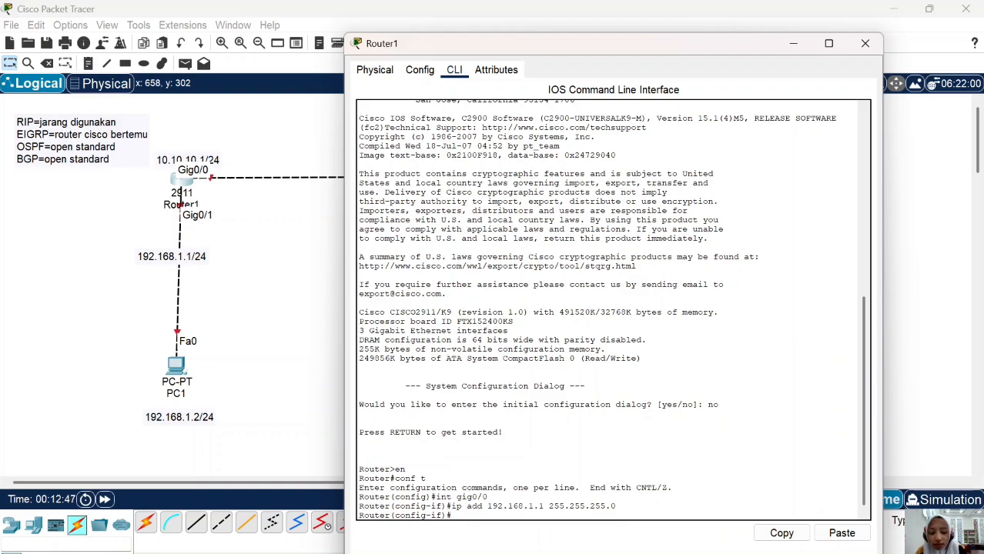
Enable Router1's gig0/0 interface with no shutdown and return to global configuration mode.
{"action": "type", "text": "no sh"}
{"action": "key", "text": "Return"}
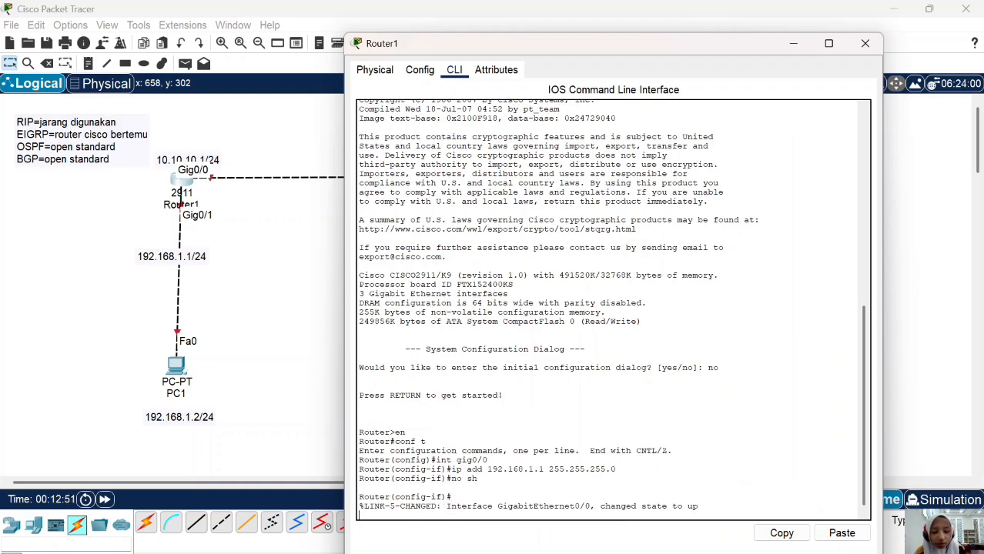
{"action": "key", "text": "Return"}
{"action": "type", "text": "ex"}
{"action": "key", "text": "Return"}
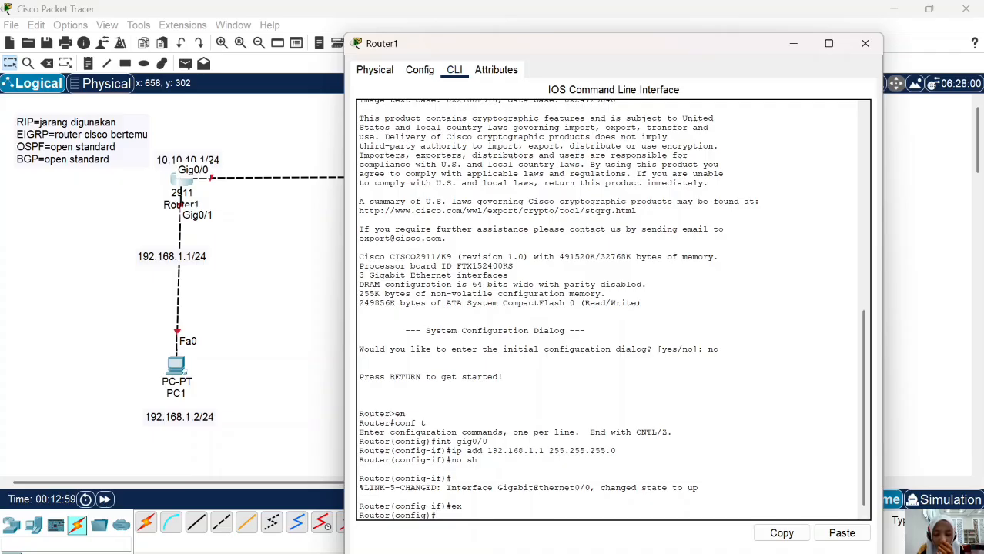
Assign IP address 10.10.10.1 with mask 255.255.255.0 to interface gig0/1 on Router1.
{"action": "type", "text": "int gig0/1"}
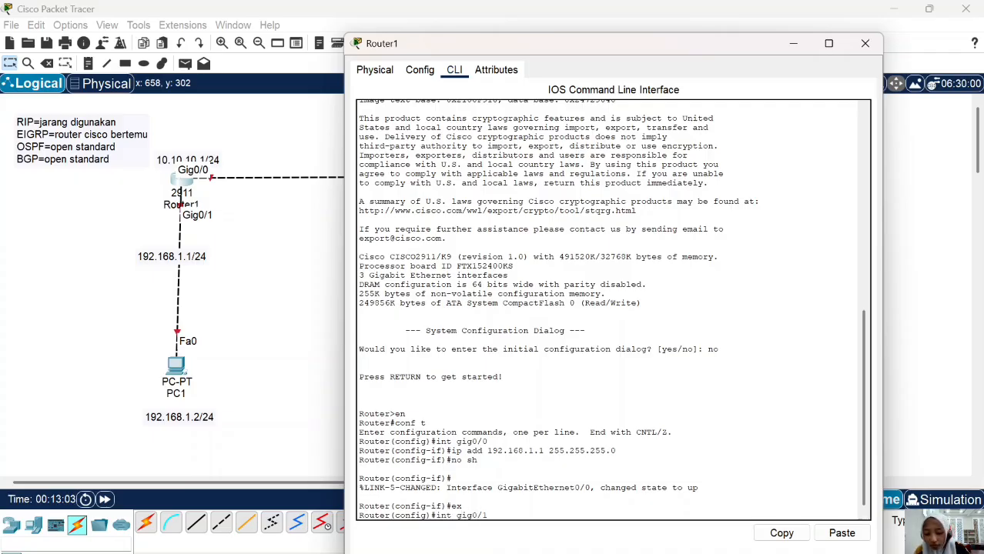
{"action": "key", "text": "Return"}
{"action": "type", "text": "ip add"}
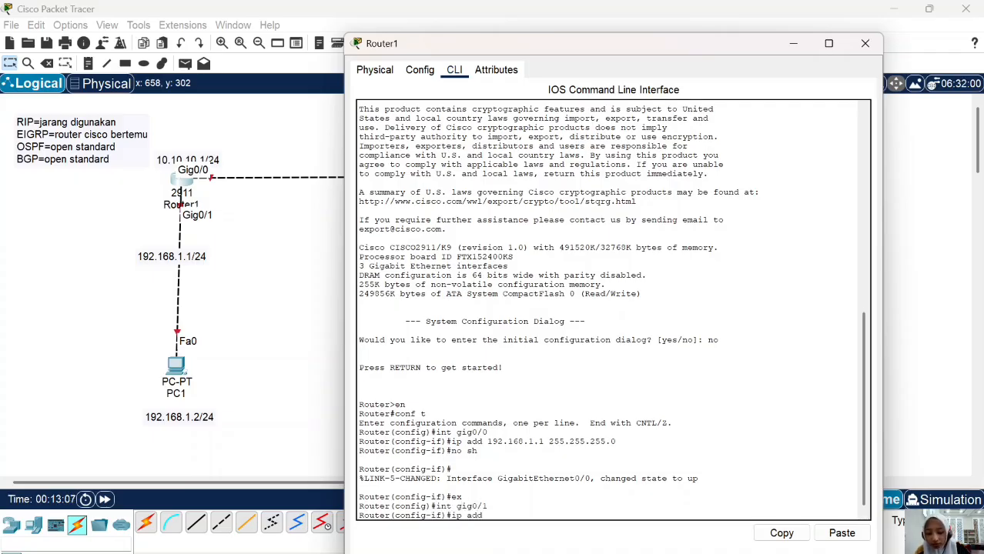
{"action": "type", "text": " 10.10.10."}
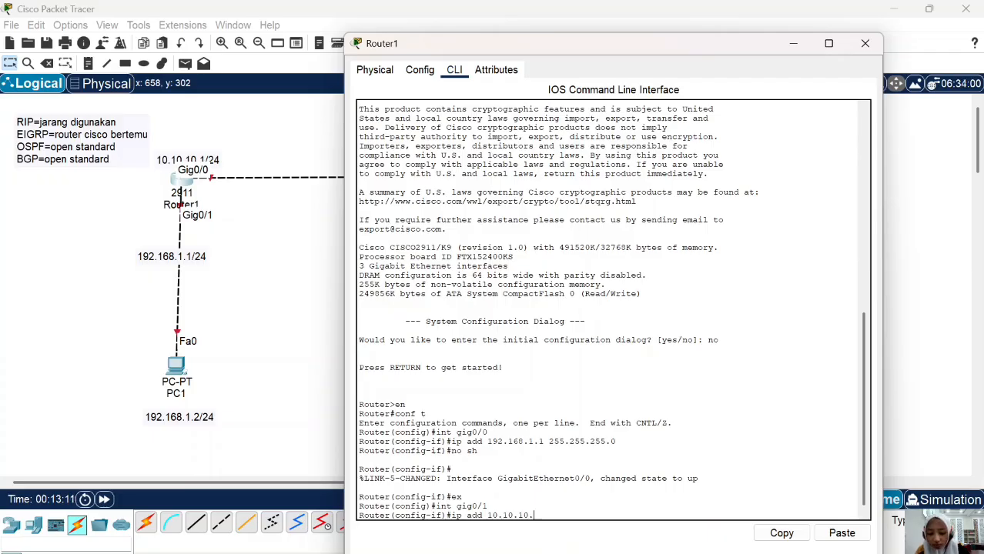
{"action": "type", "text": "1v2"}
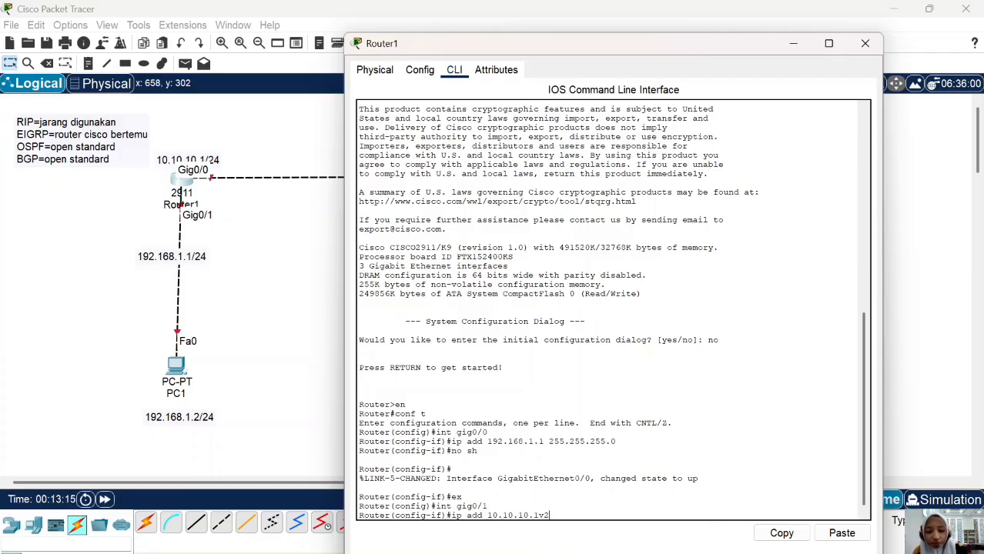
{"action": "key", "text": "BackSpace"}
{"action": "key", "text": "BackSpace"}
{"action": "type", "text": "255.255."}
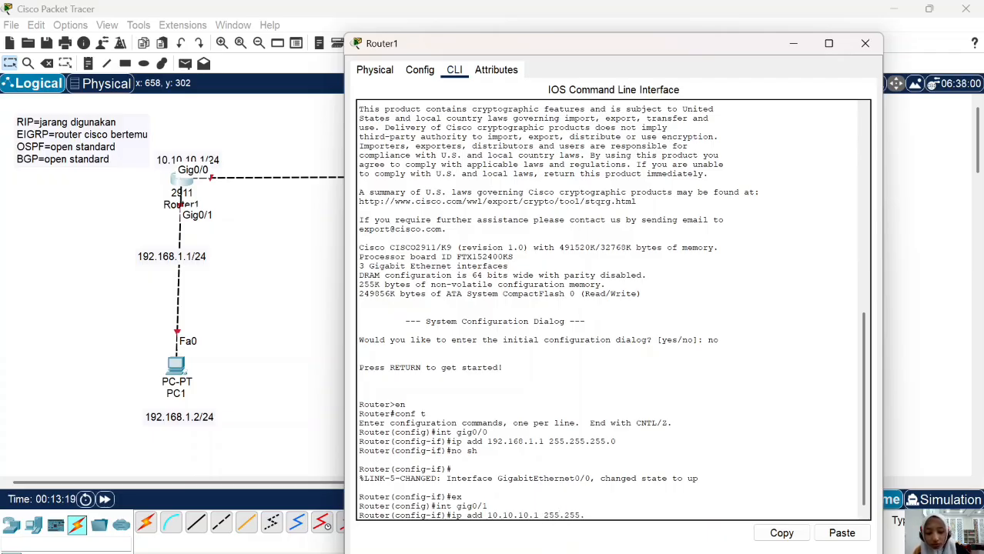
{"action": "type", "text": "255.0"}
{"action": "key", "text": "Return"}
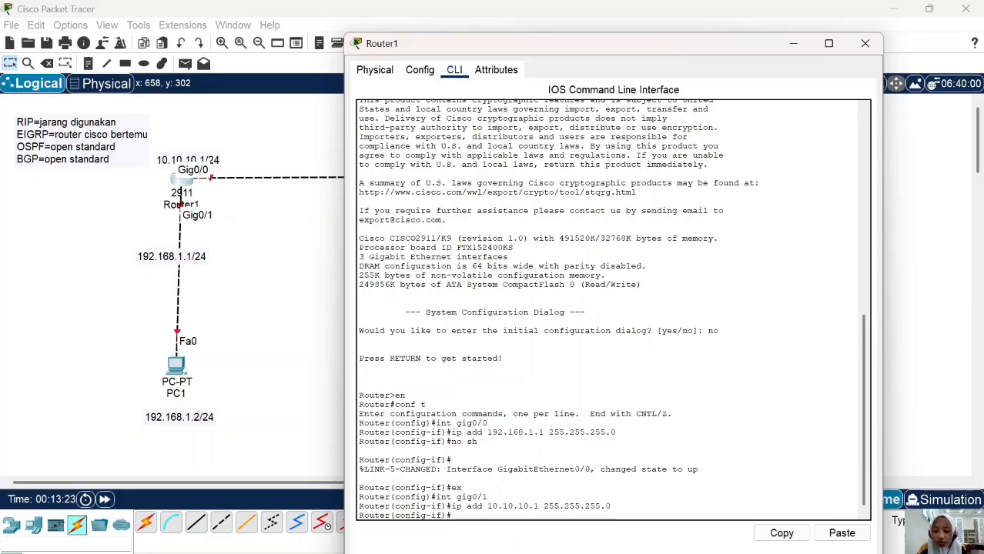
Enable Router1's gig0/1 interface with no shutdown, exit interface configuration and close the router's window.
{"action": "type", "text": "no sh"}
{"action": "key", "text": "Return"}
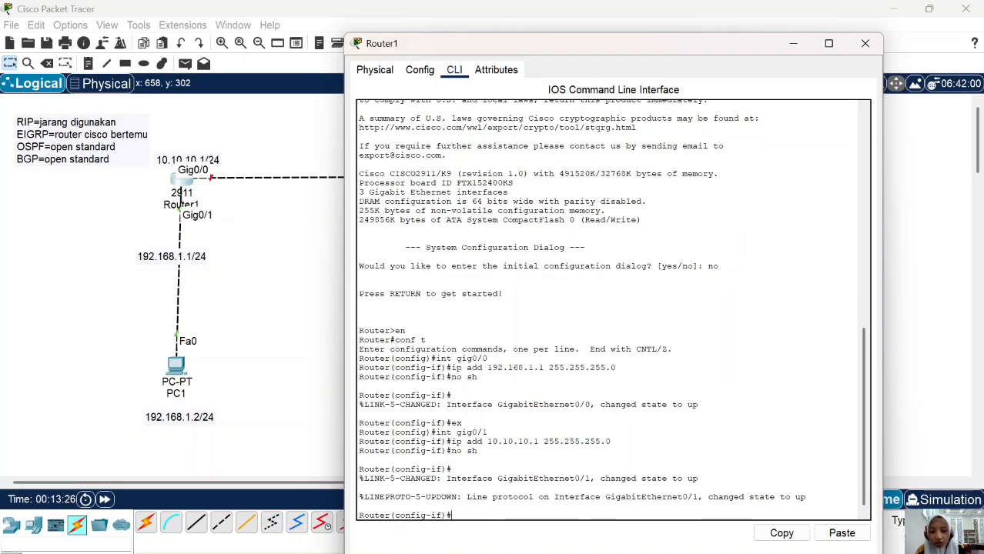
{"action": "type", "text": "ex"}
{"action": "key", "text": "Return"}
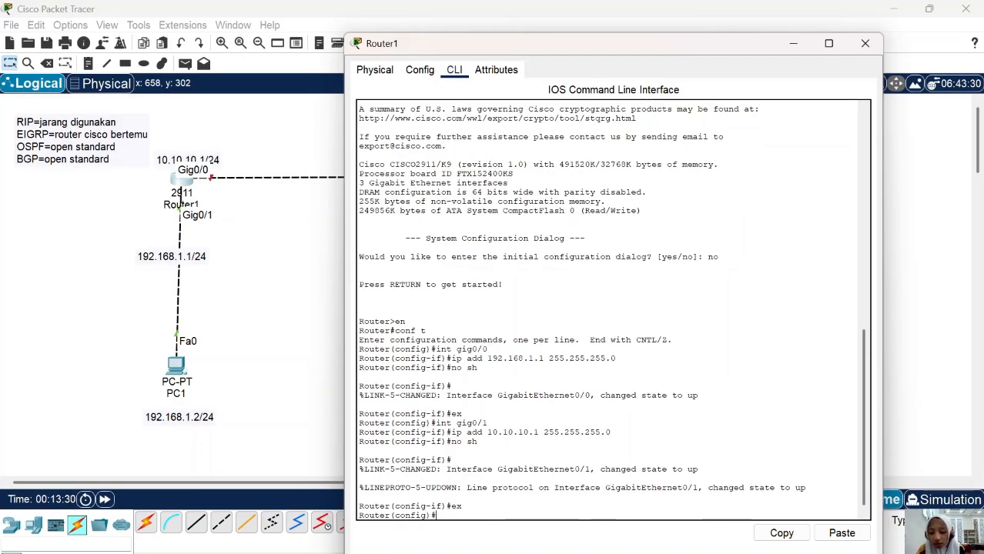
{"action": "left_click", "coordinate": [865, 43]}
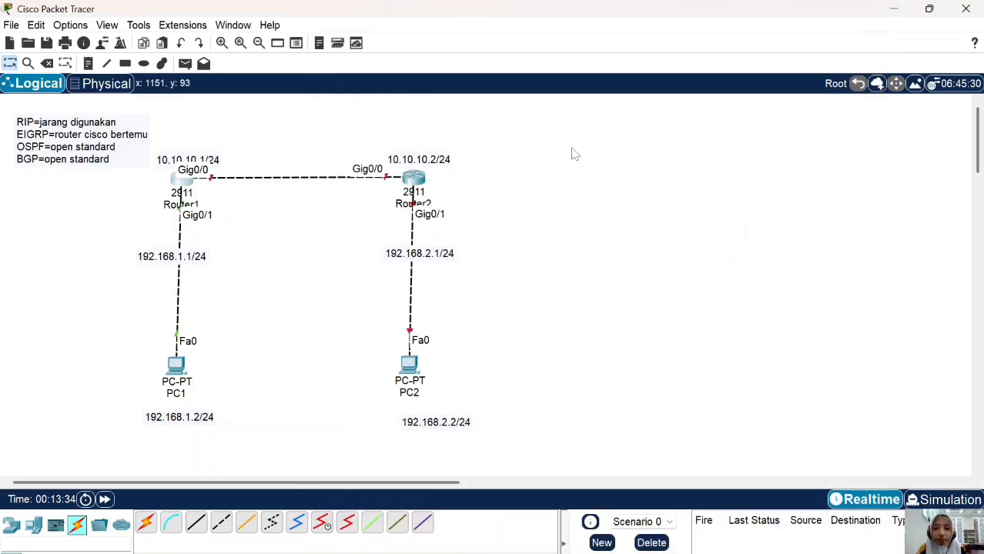
Open Router2's command line, decline the initial configuration dialog and enter global configuration mode.
{"action": "left_click", "coordinate": [414, 178]}
{"action": "left_click", "coordinate": [454, 70]}
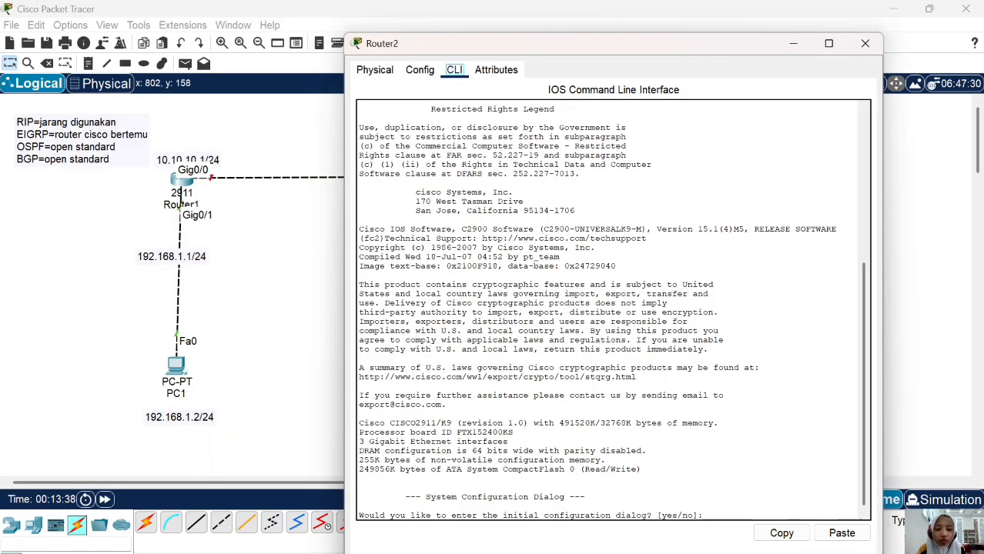
{"action": "key", "text": "Return"}
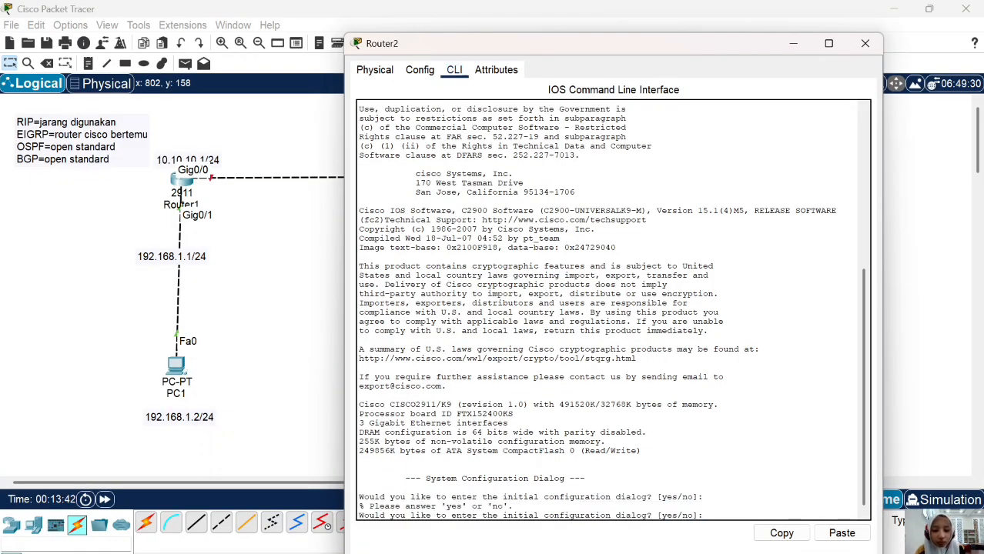
{"action": "type", "text": "no"}
{"action": "key", "text": "Return"}
{"action": "key", "text": "Return"}
{"action": "type", "text": "en"}
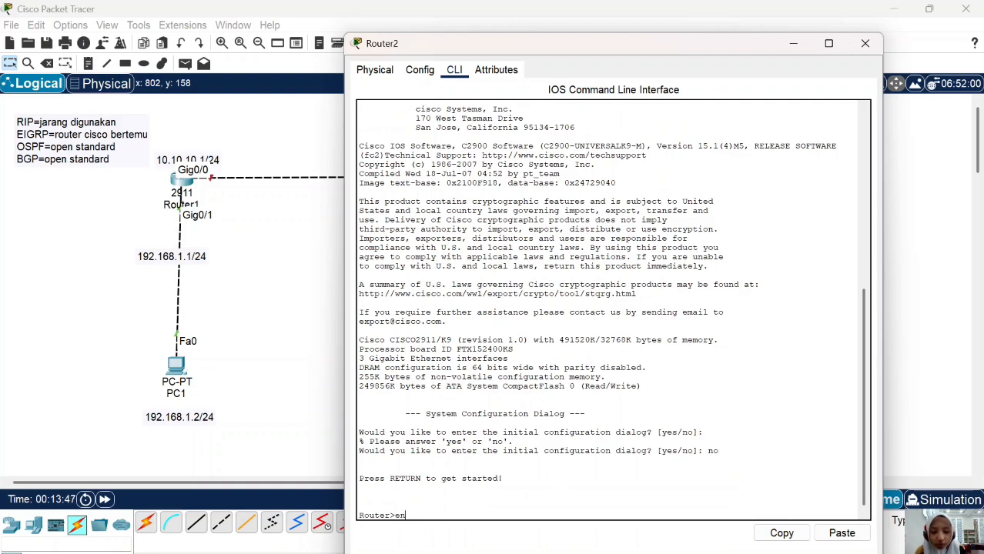
{"action": "key", "text": "Return"}
{"action": "type", "text": "conf t"}
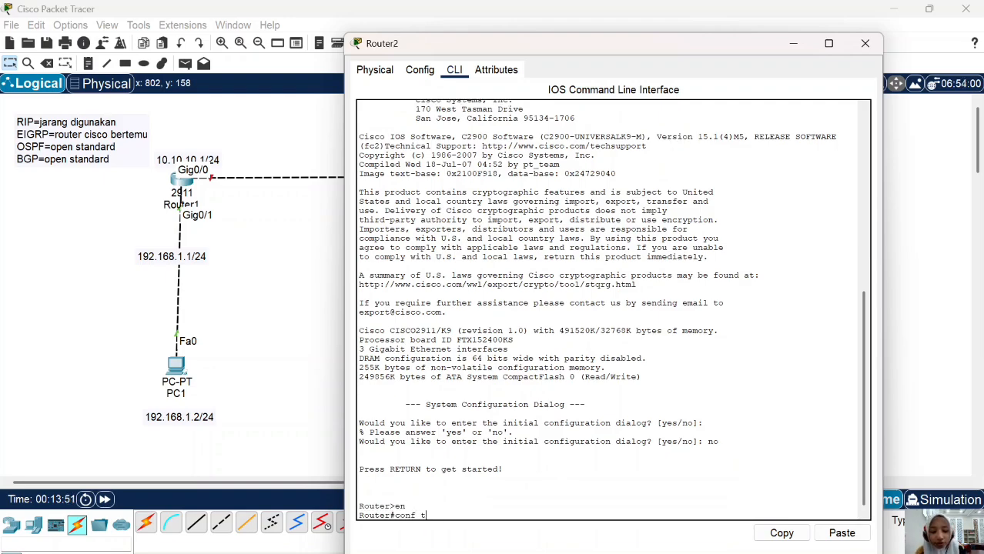
{"action": "key", "text": "Return"}
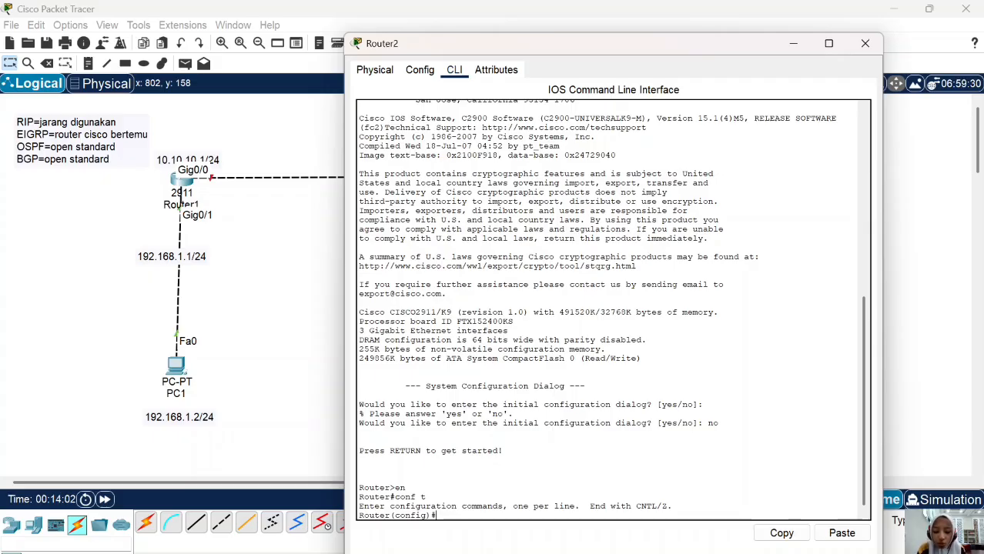
Assign IP address 192.168.2.1 with mask 255.255.255.0 to interface gig0/1 on Router2.
{"action": "type", "text": "int "}
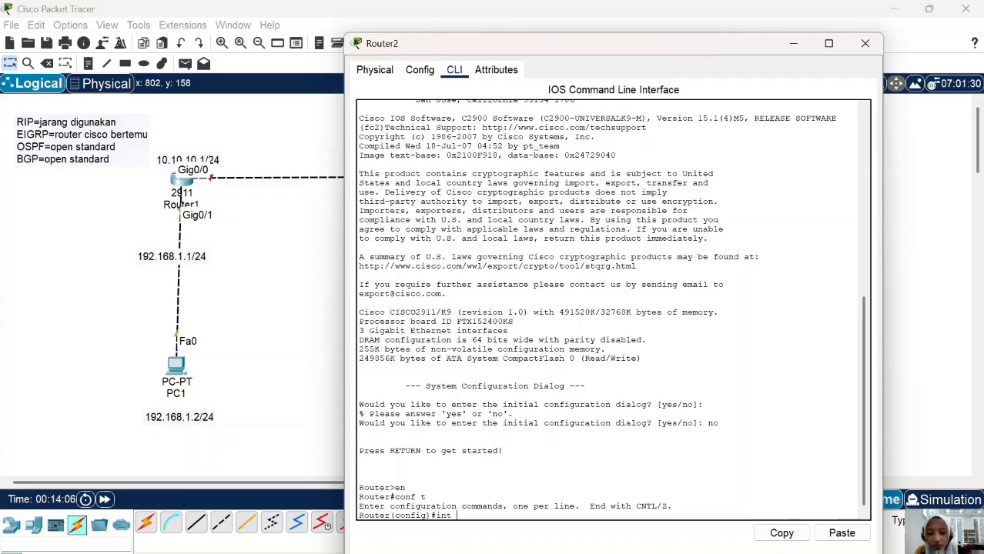
{"action": "type", "text": "gig0/1"}
{"action": "key", "text": "Return"}
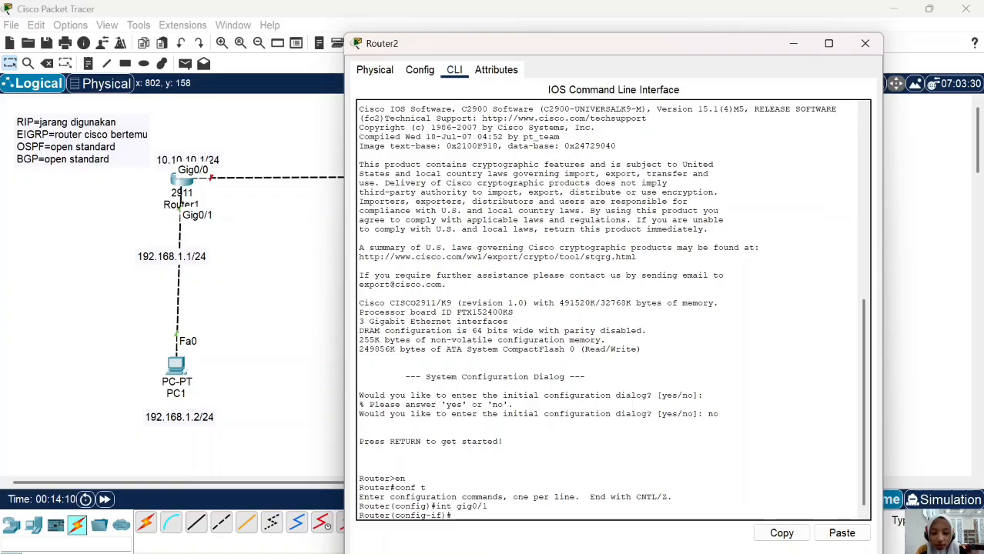
{"action": "type", "text": "ip add 19"}
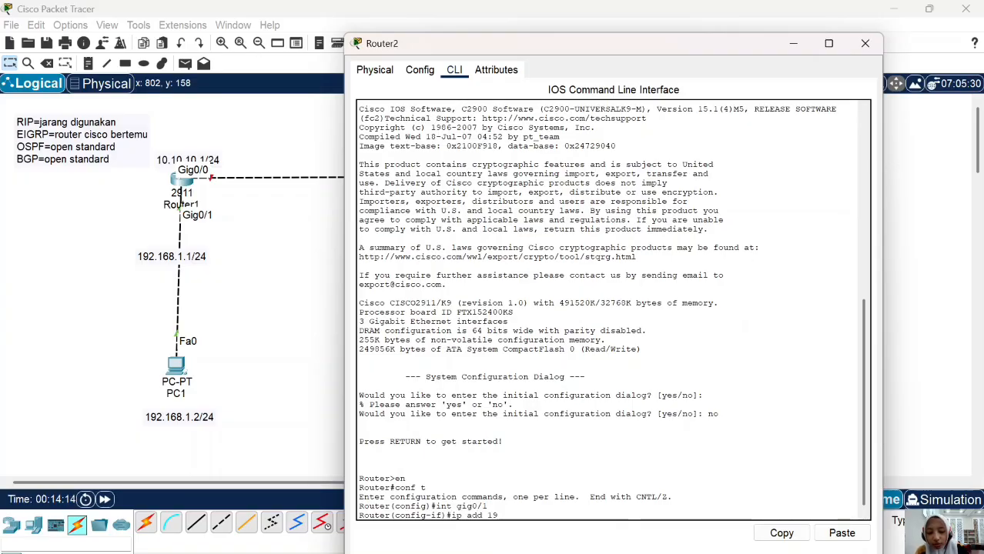
{"action": "type", "text": "2.168"}
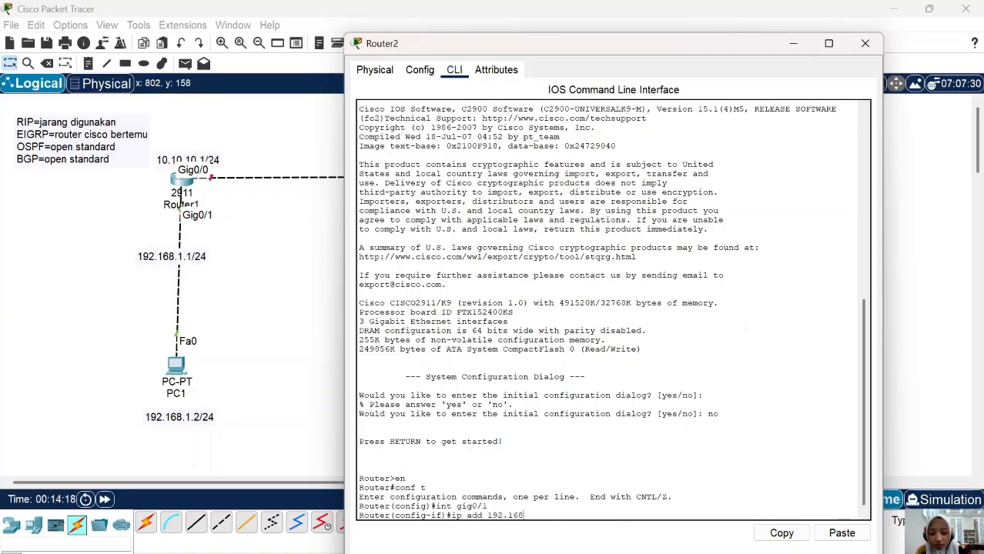
{"action": "type", "text": ".2.1"}
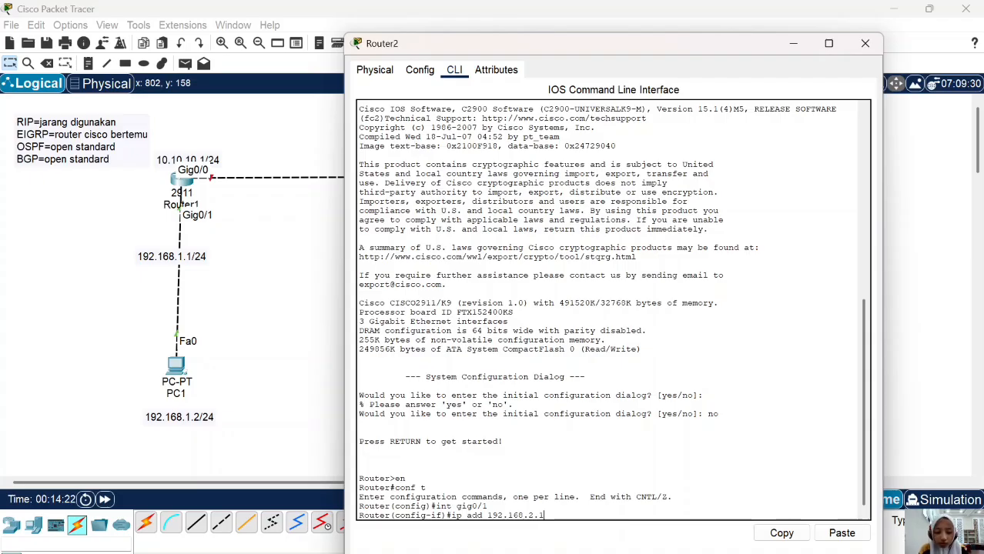
{"action": "type", "text": " 255.255.25"}
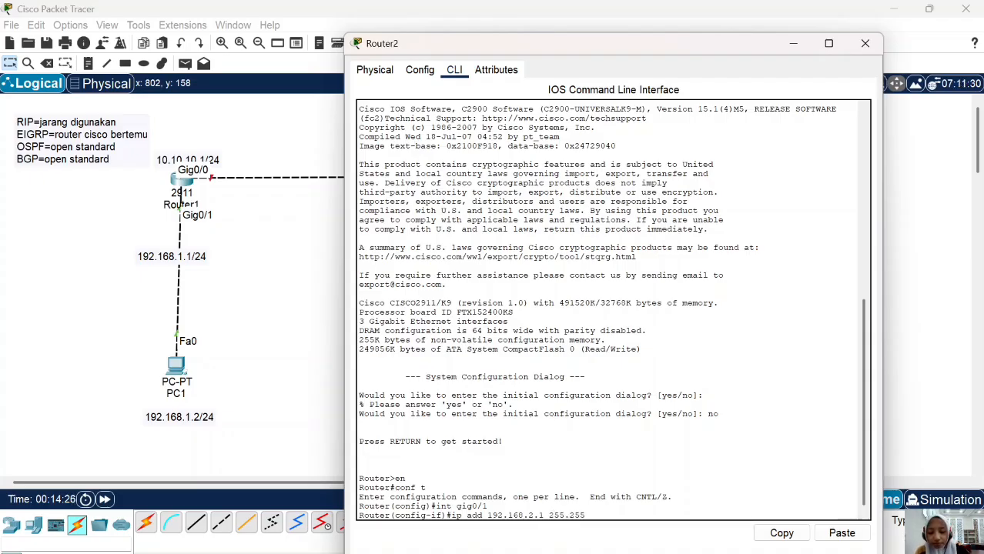
{"action": "type", "text": "5.0"}
{"action": "key", "text": "Return"}
Enable Router2's gig0/1 interface with no shutdown and return to global configuration mode.
{"action": "type", "text": "no sh"}
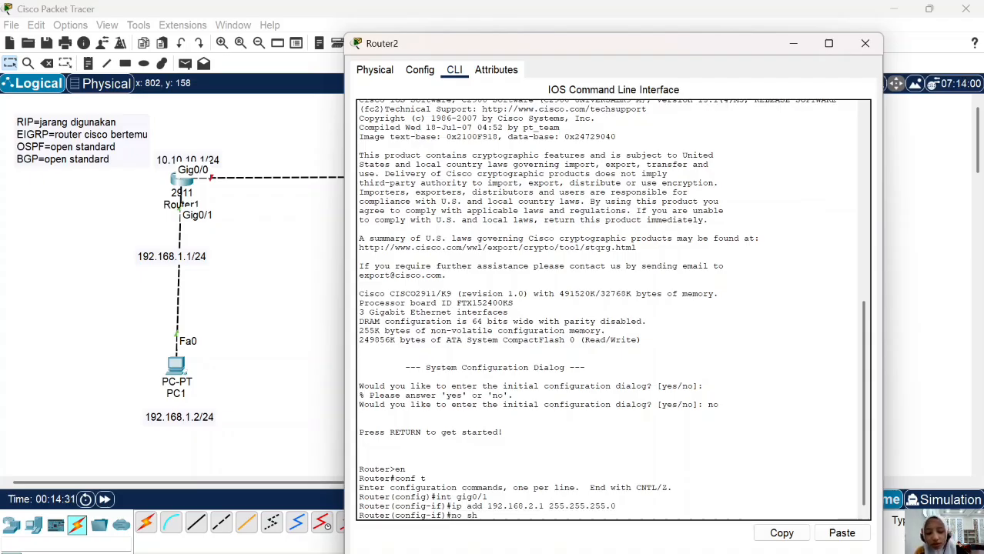
{"action": "key", "text": "Return"}
{"action": "type", "text": "ex"}
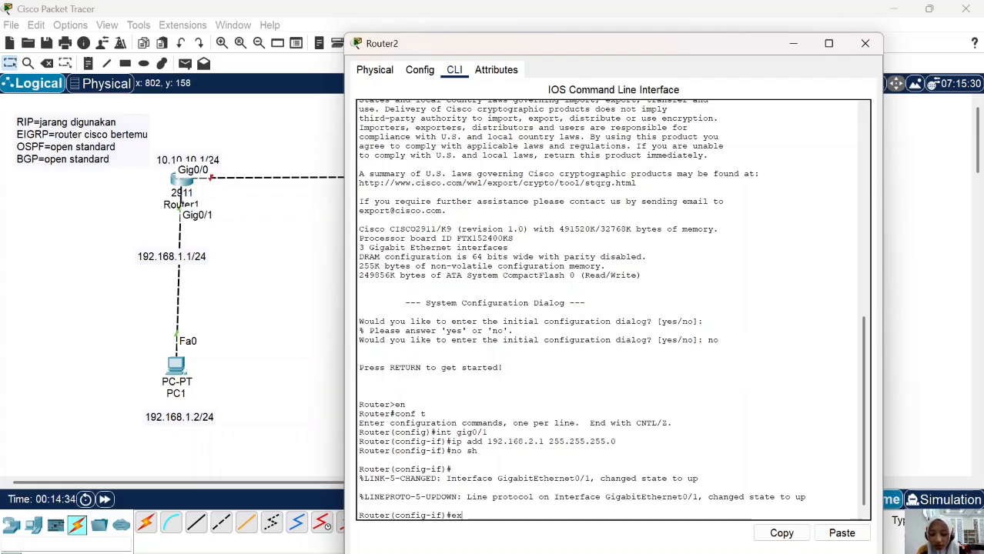
{"action": "key", "text": "Return"}
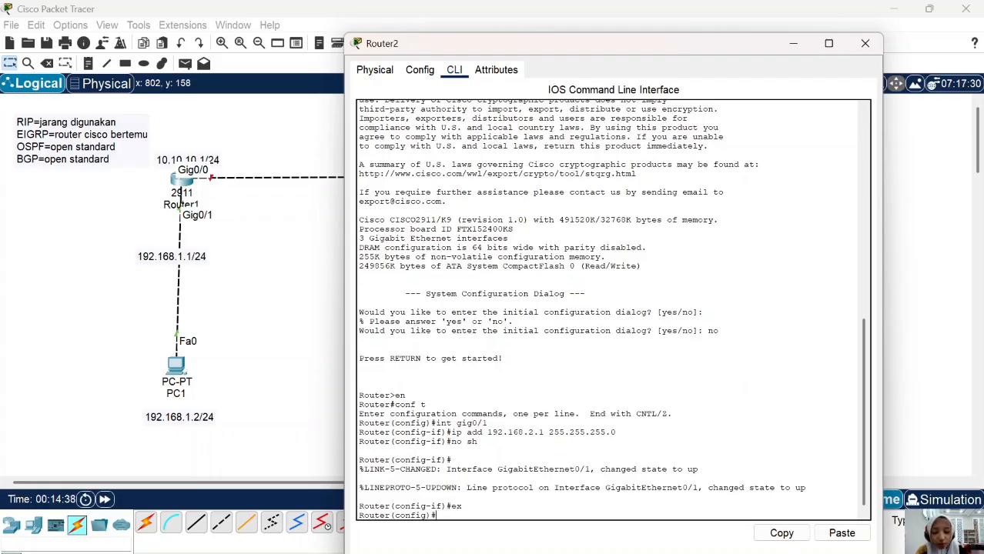
Assign IP address 10.10.10.2 with mask 255.255.255.0 to interface gig0/0 on Router2.
{"action": "type", "text": "int gig0/0"}
{"action": "key", "text": "Return"}
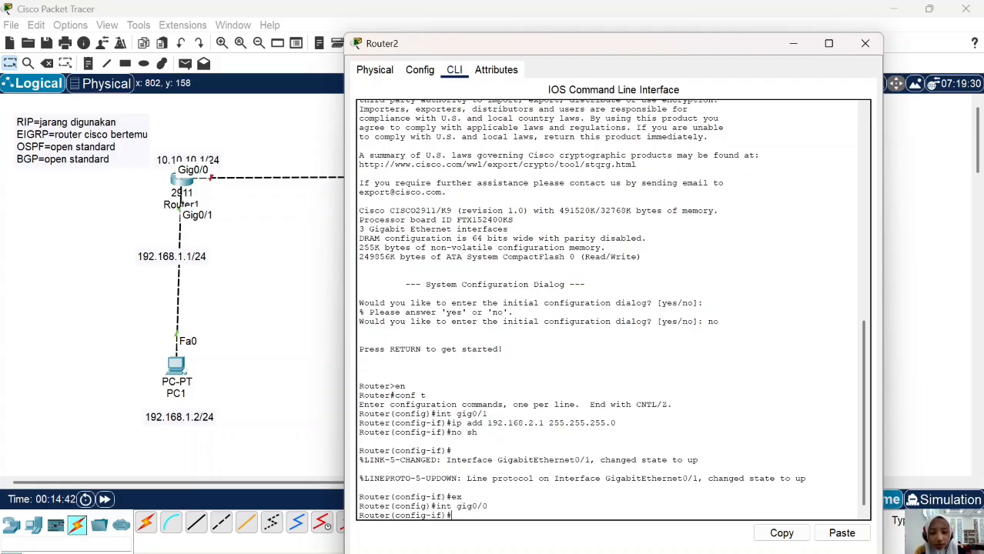
{"action": "type", "text": "ip add"}
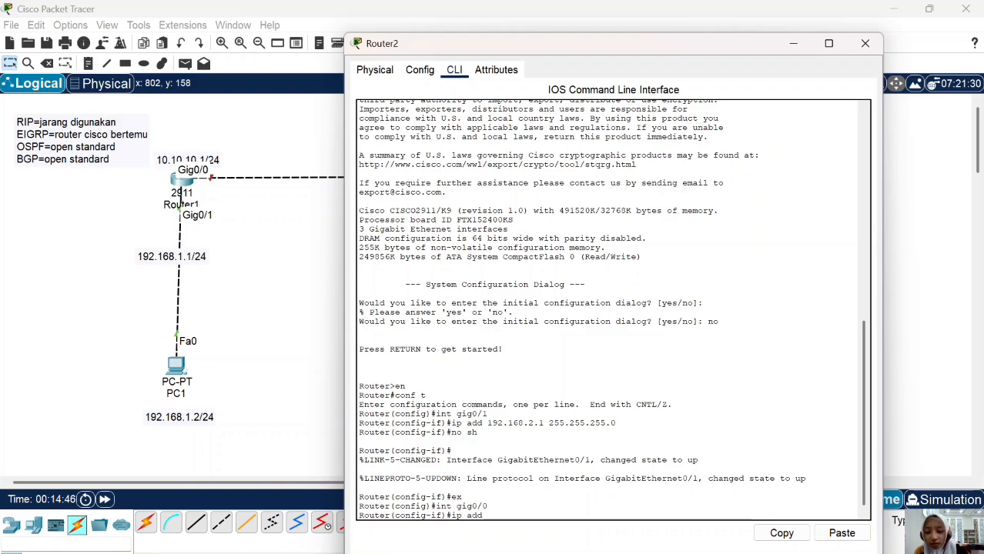
{"action": "type", "text": " 10.10.10."}
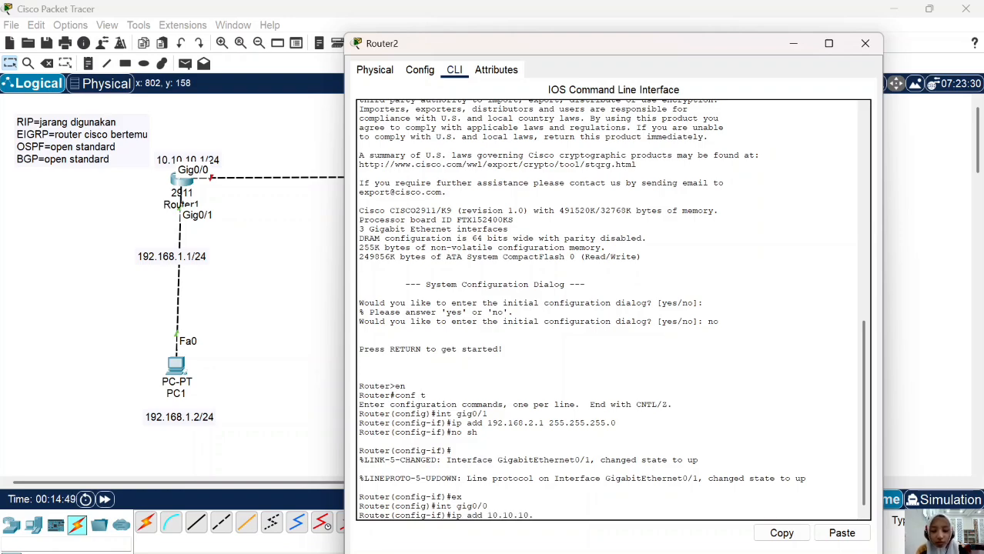
{"action": "type", "text": "2 2"}
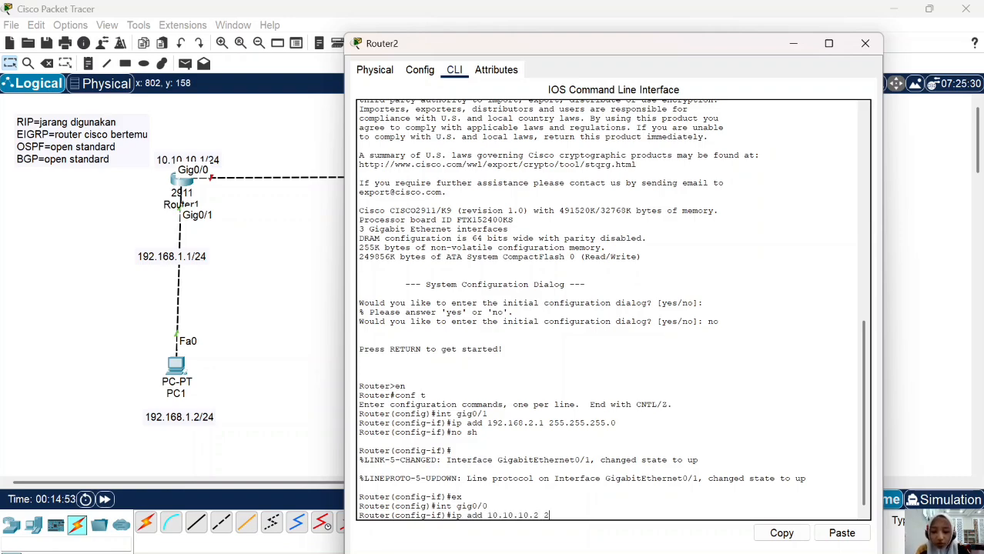
{"action": "type", "text": "55.255.255"}
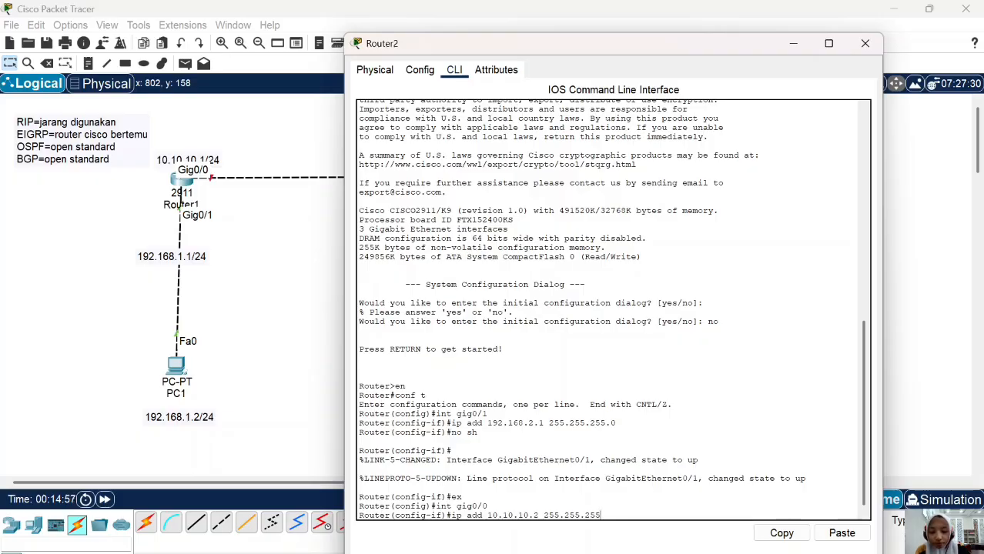
{"action": "type", "text": ".0"}
{"action": "key", "text": "Return"}
Enable Router2's gig0/0 interface with no shutdown, exit interface configuration and close the router's window.
{"action": "type", "text": "nfig-if)#n"}
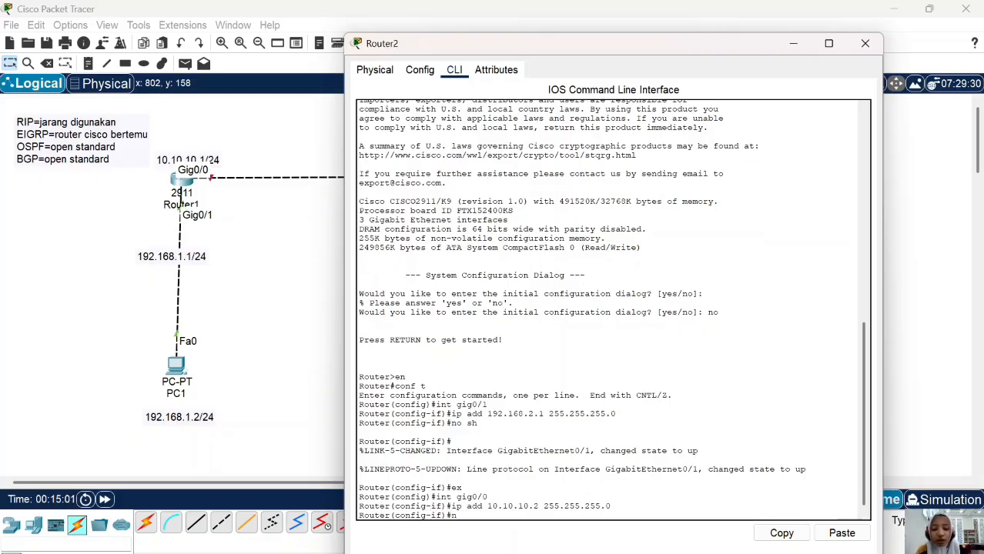
{"action": "type", "text": "o sh"}
{"action": "key", "text": "Return"}
{"action": "type", "text": "ex"}
{"action": "key", "text": "Return"}
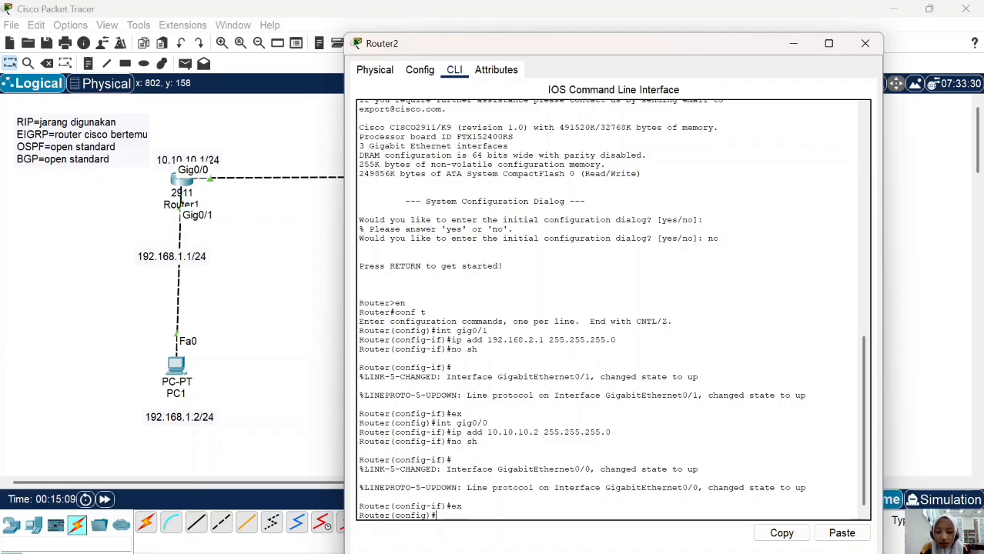
{"action": "left_click", "coordinate": [864, 43]}
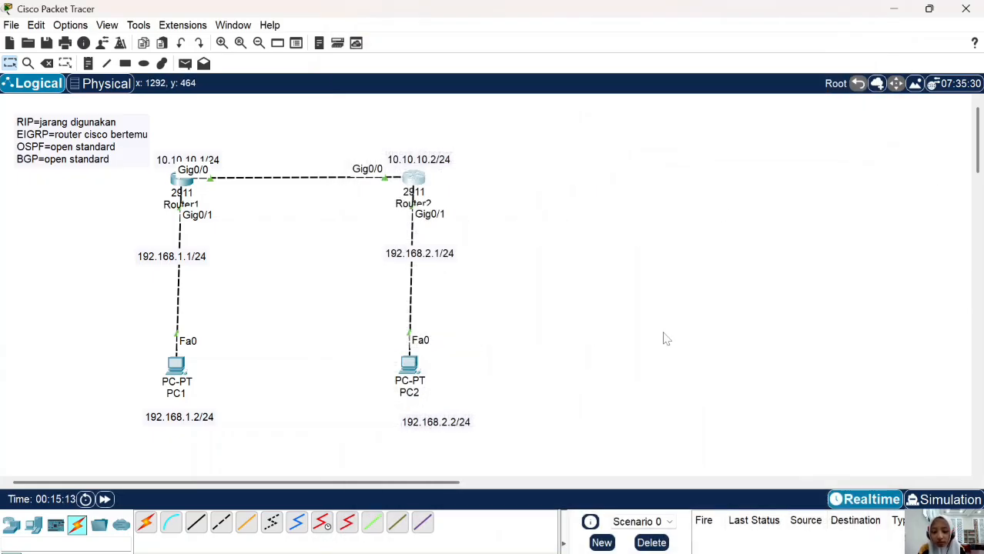
In PC1's IP configuration, set the static IPv4 address to 192.168.1.2 with subnet mask 255.255.255.0.
{"action": "left_click", "coordinate": [176, 365]}
{"action": "left_click", "coordinate": [465, 70]}
{"action": "left_click", "coordinate": [426, 100]}
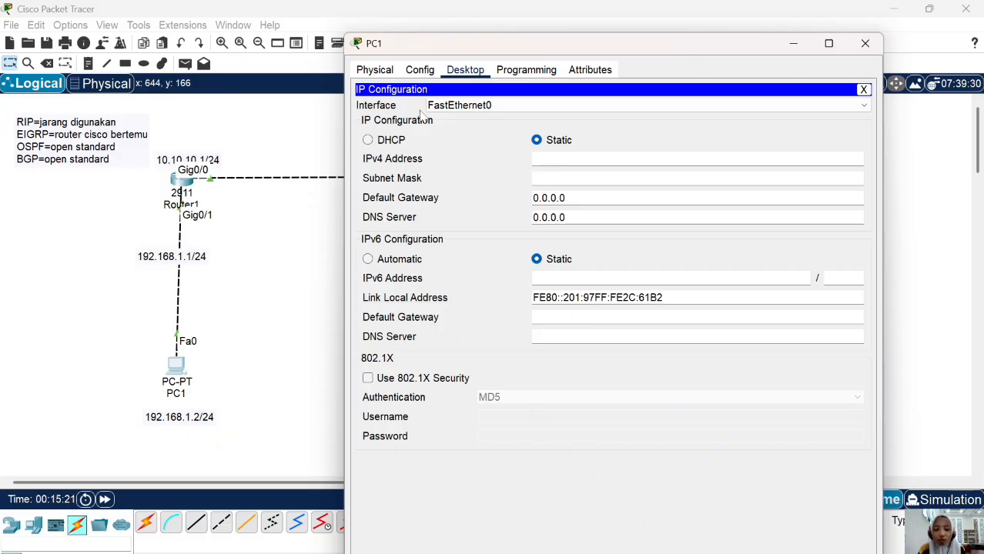
{"action": "left_click", "coordinate": [573, 158]}
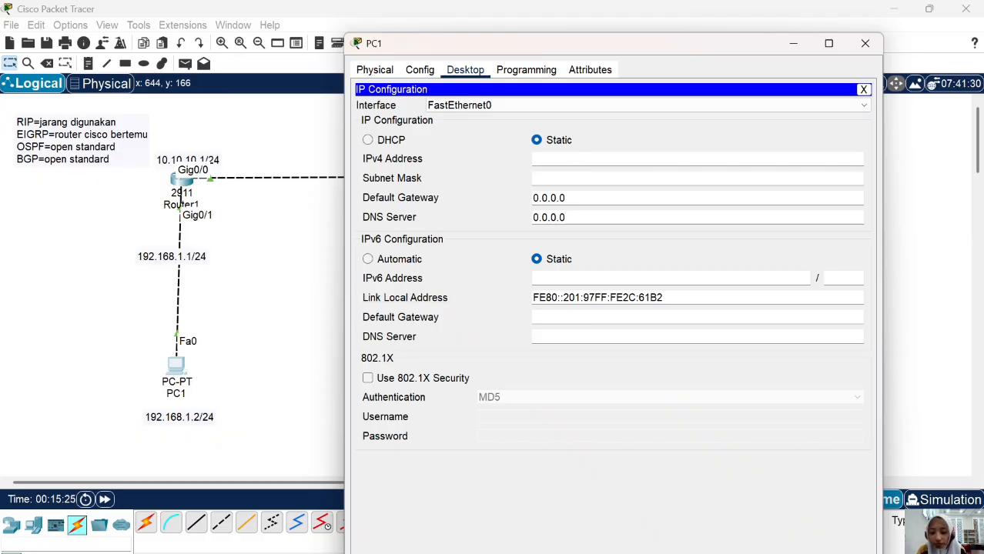
{"action": "type", "text": "192.168"}
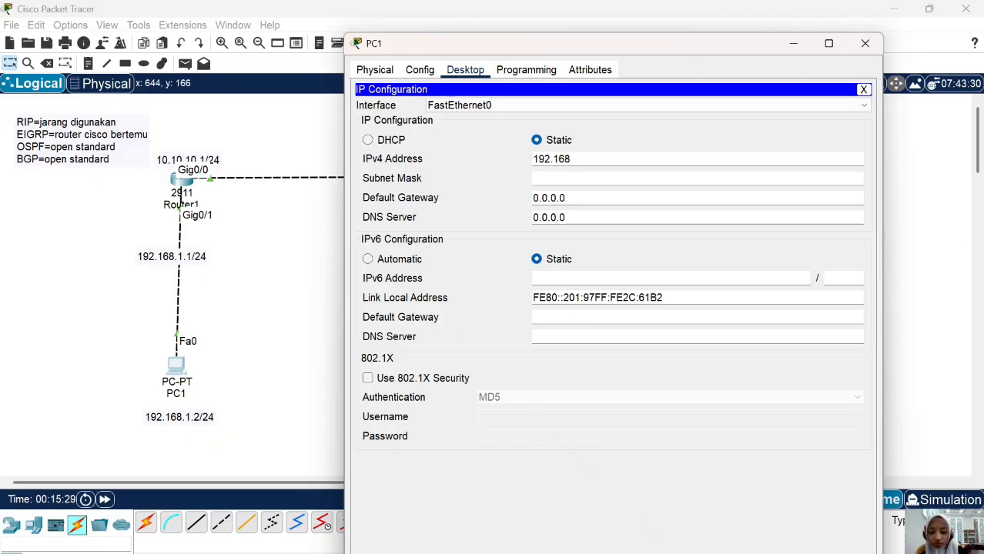
{"action": "type", "text": ".1.2"}
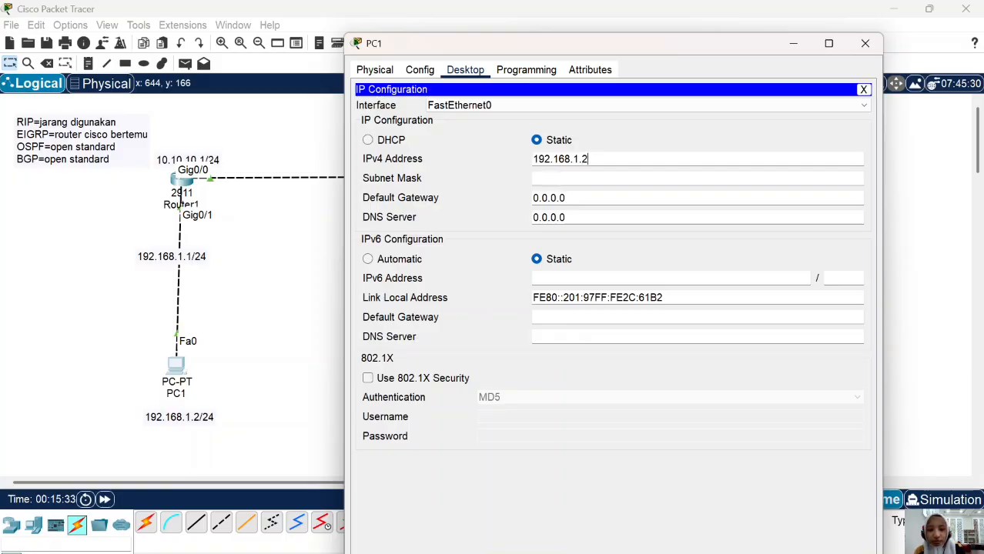
{"action": "key", "text": "Tab"}
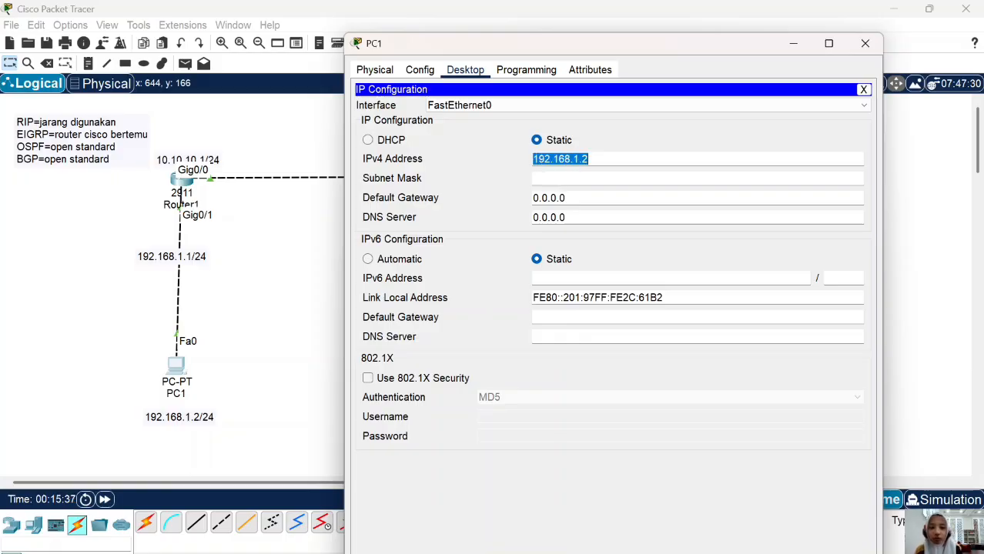
{"action": "key", "text": "Tab"}
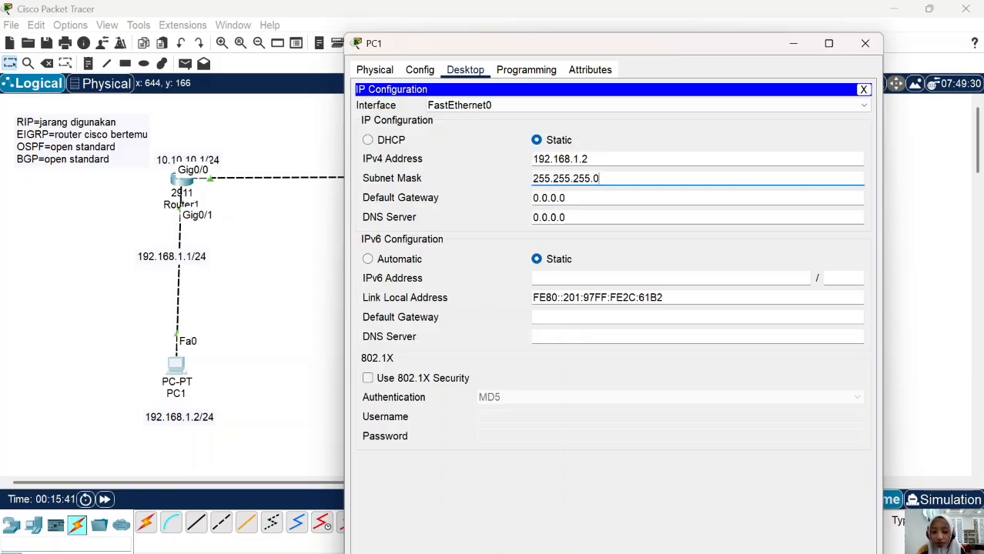
Set PC1's IPv4 default gateway to 192.168.1.1 and close the PC's window.
{"action": "left_click_drag", "start_coordinate": [567, 198], "coordinate": [532, 198]}
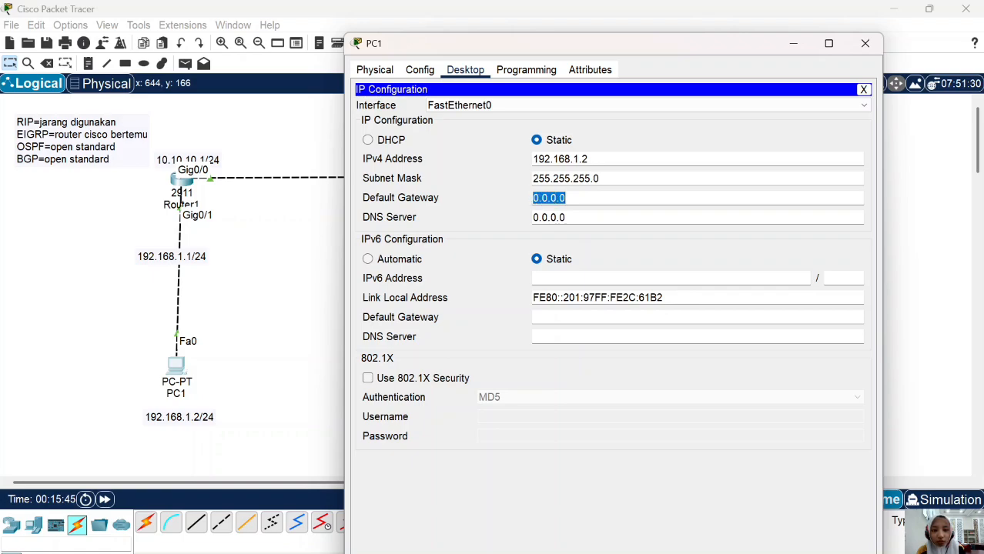
{"action": "key", "text": "BackSpace"}
{"action": "type", "text": "192.168.1.2"}
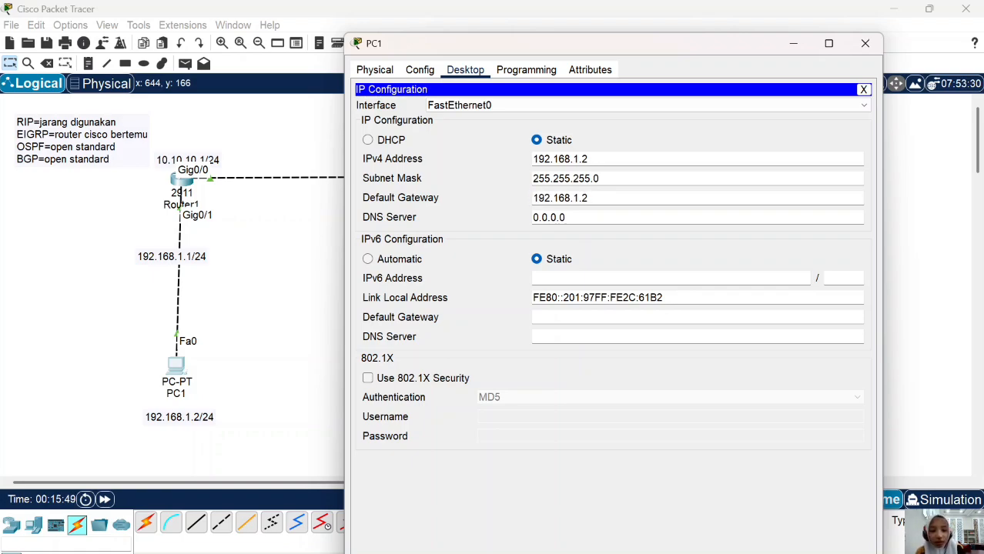
{"action": "key", "text": "BackSpace"}
{"action": "type", "text": "1"}
{"action": "left_click", "coordinate": [863, 42]}
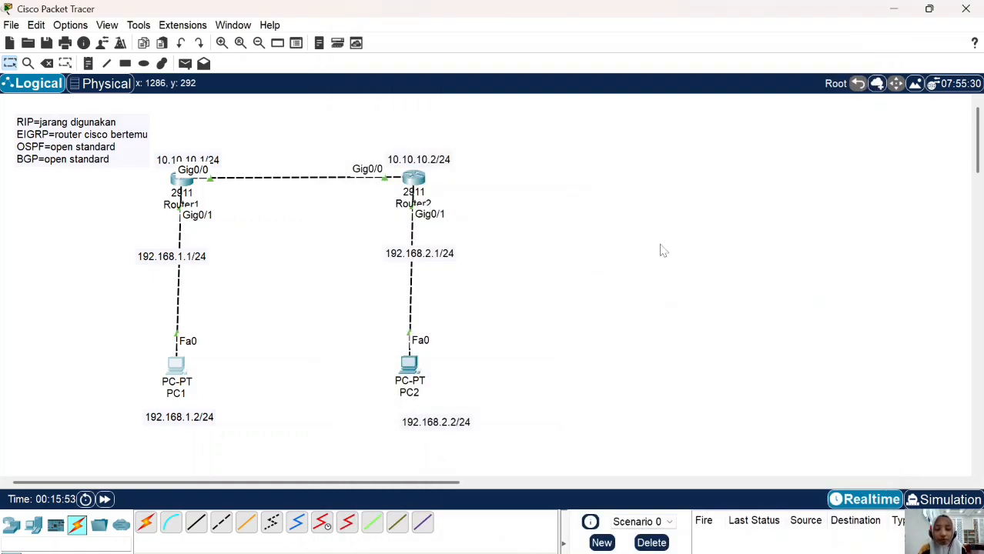
In PC2's IP configuration, set the static IPv4 address to 192.168.2.2 with subnet mask 255.255.255.0.
{"action": "left_click", "coordinate": [409, 363]}
{"action": "left_click", "coordinate": [465, 163]}
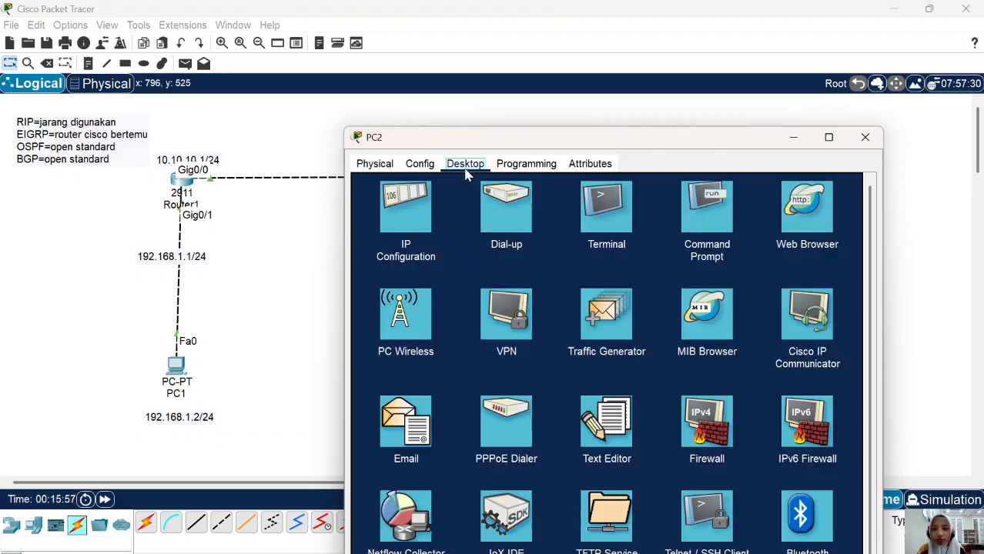
{"action": "left_click", "coordinate": [411, 213]}
{"action": "left_click", "coordinate": [539, 253]}
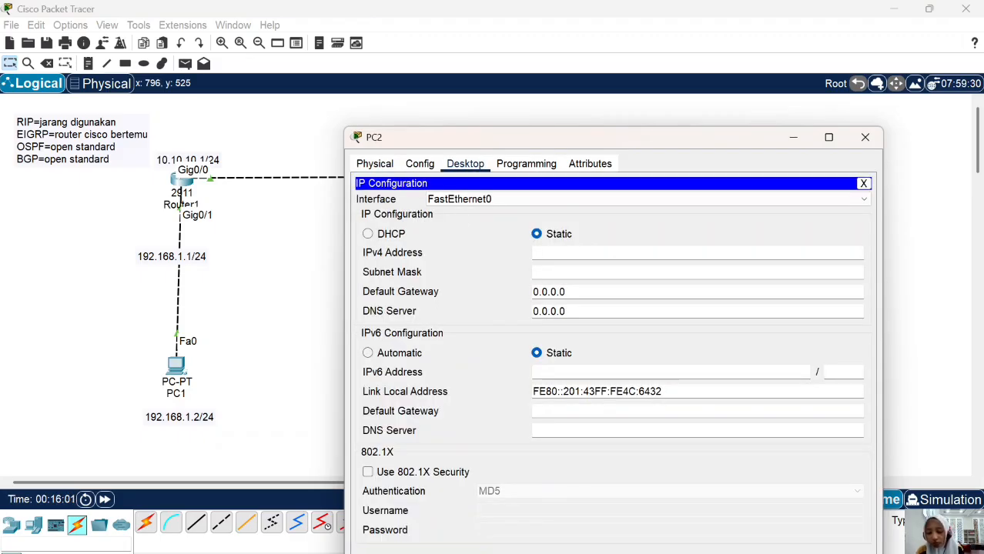
{"action": "type", "text": "192.168.1.2"}
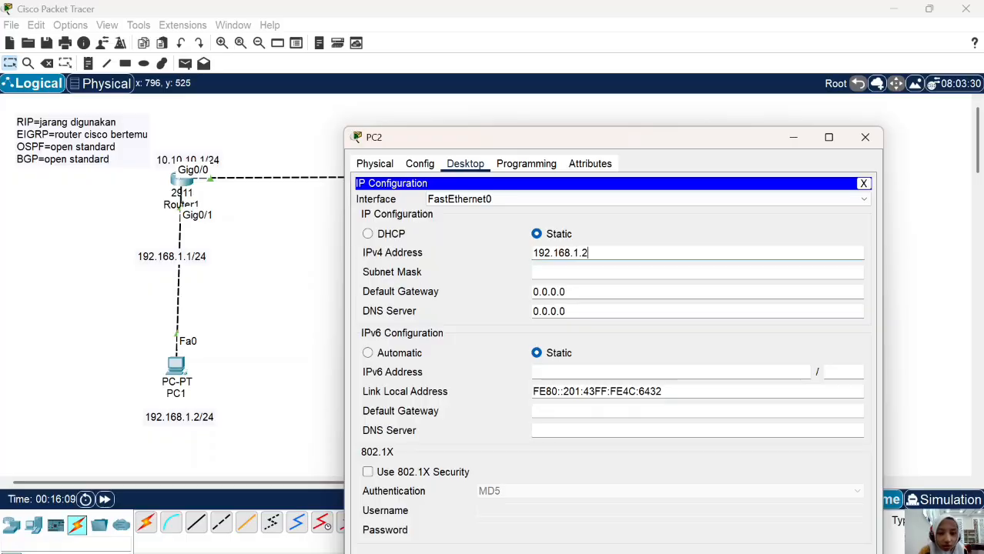
{"action": "key", "text": "Left"}
{"action": "key", "text": "Left"}
{"action": "key", "text": "BackSpace"}
{"action": "type", "text": "2"}
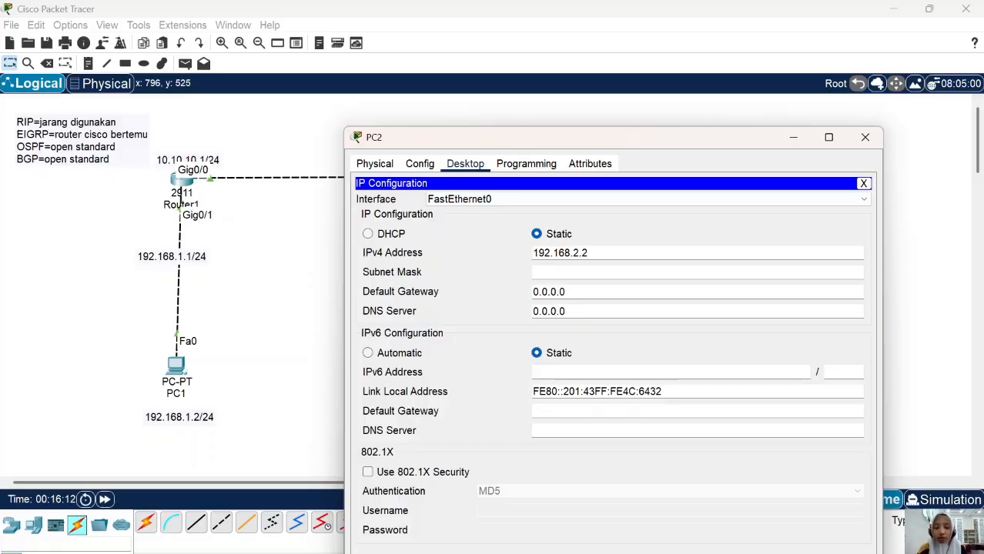
{"action": "left_click", "coordinate": [598, 273]}
Set PC2's IPv4 default gateway to 192.168.2.1 and close the PC's window.
{"action": "left_click_drag", "start_coordinate": [567, 292], "coordinate": [533, 292]}
{"action": "key", "text": "BackSpace"}
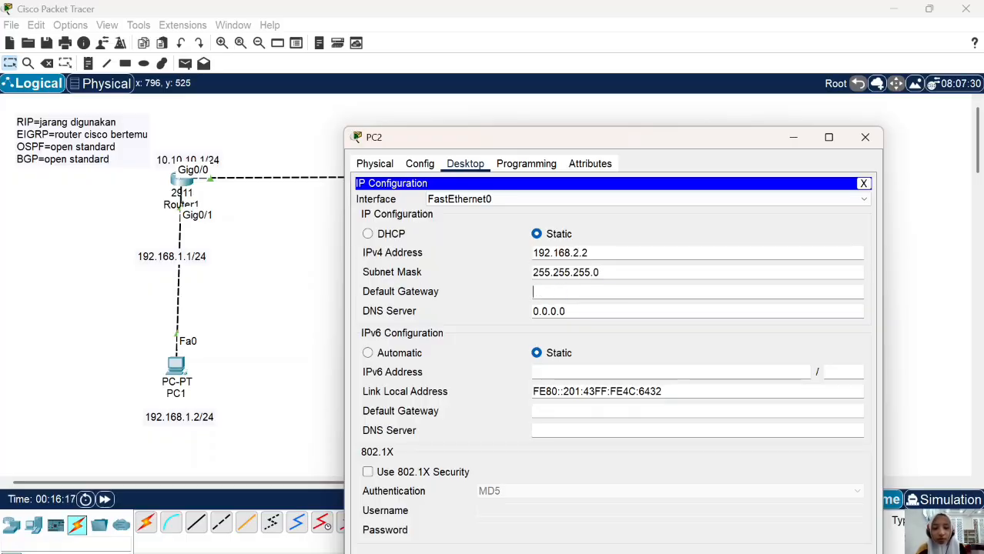
{"action": "type", "text": "192.168.1.2"}
{"action": "key", "text": "BackSpace"}
{"action": "key", "text": "BackSpace"}
{"action": "key", "text": "BackSpace"}
{"action": "type", "text": "2.1"}
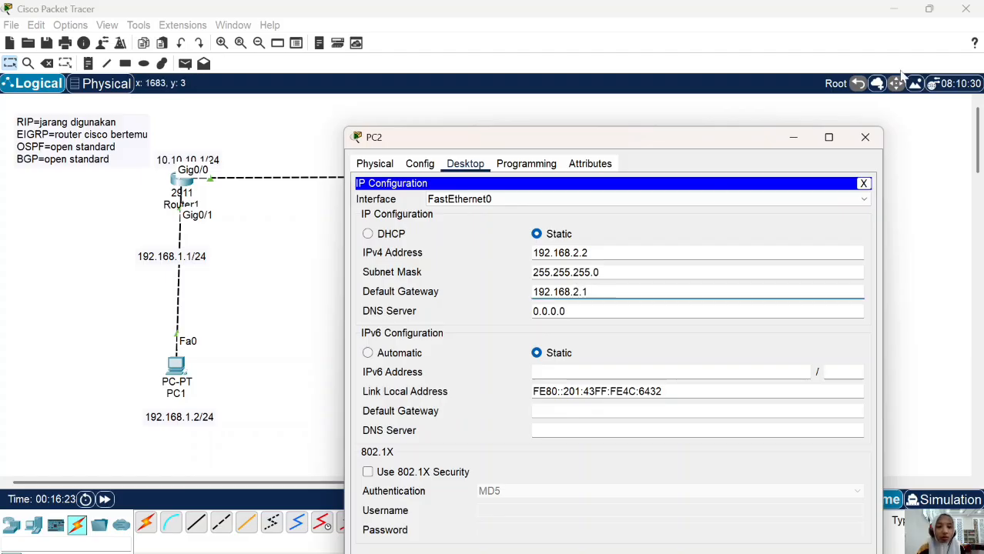
{"action": "left_click", "coordinate": [865, 137]}
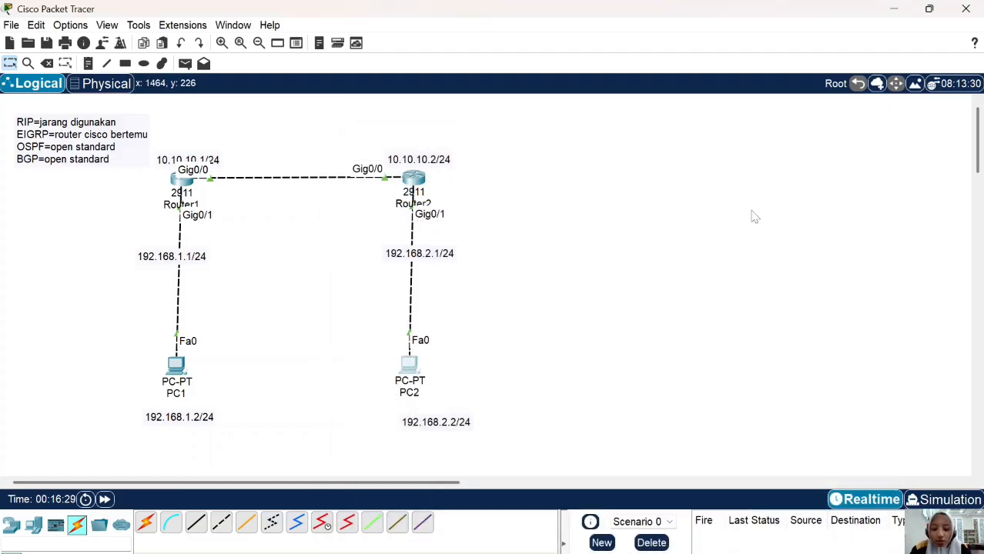
In Router1's command line, query the allowed OSPF process IDs and start router configuration for OSPF process 1.
{"action": "left_click", "coordinate": [182, 180]}
{"action": "key", "text": "Return"}
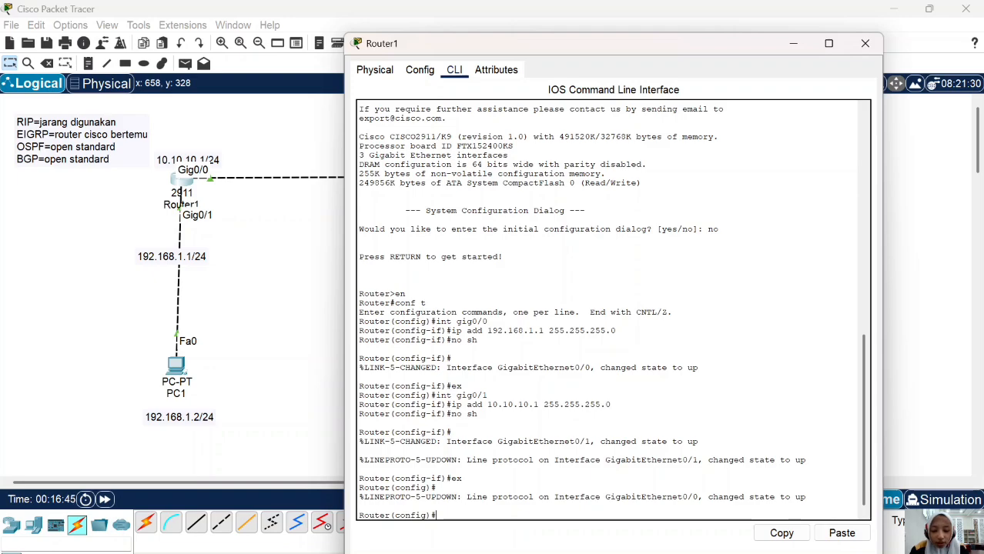
{"action": "type", "text": "router"}
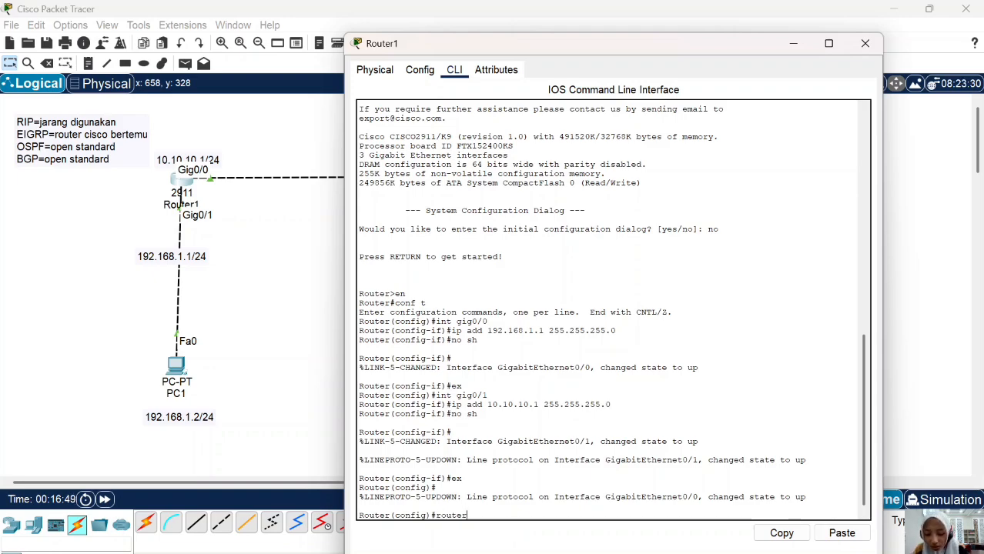
{"action": "type", "text": " ospf ?"}
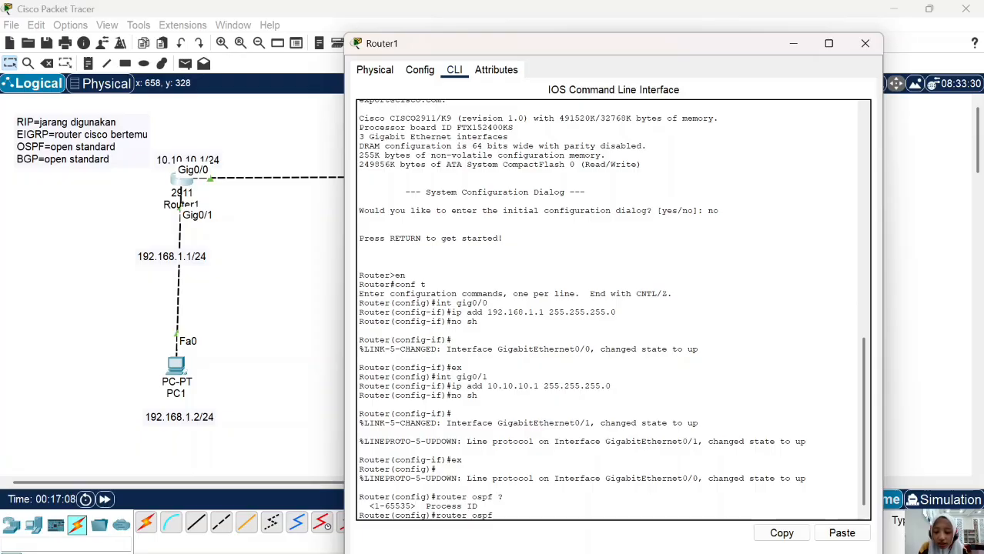
{"action": "type", "text": "1"}
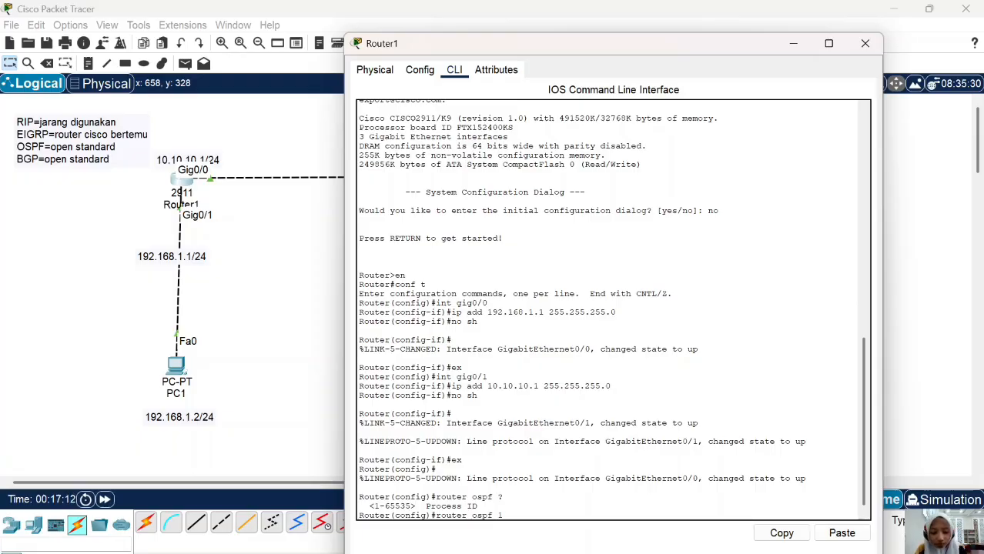
{"action": "key", "text": "Return"}
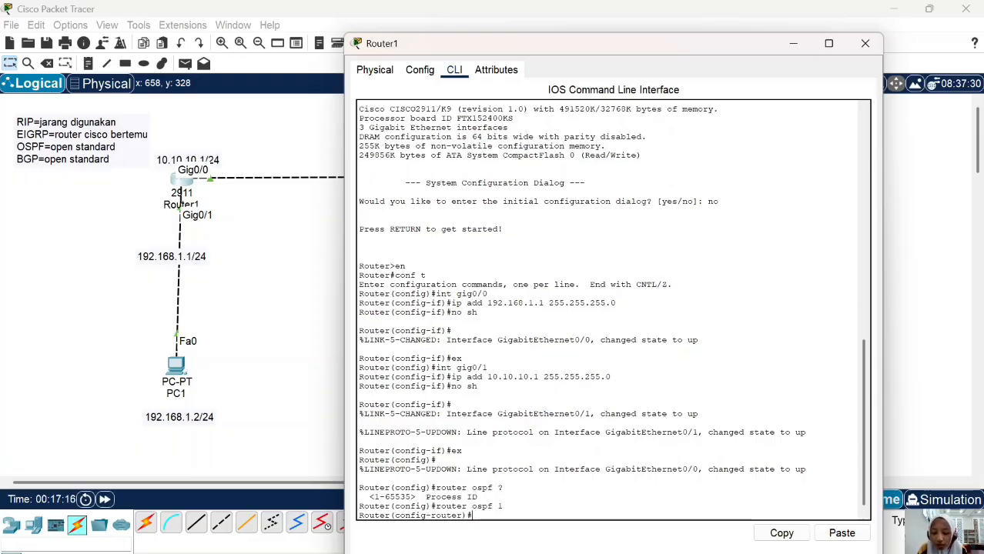
Start an OSPF network statement for 10.10.10.0 on Router1 and query the parameter expected after the address.
{"action": "type", "text": "netw "}
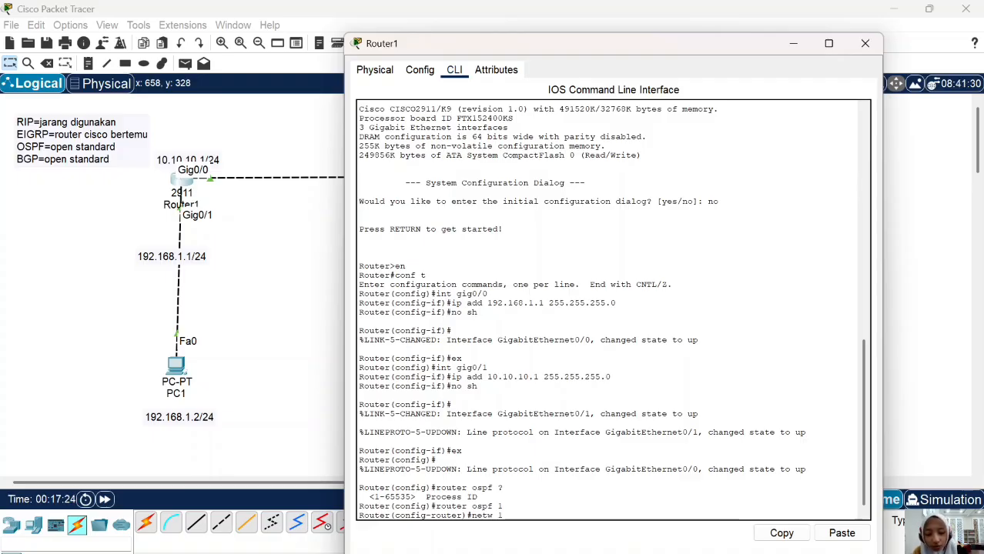
{"action": "type", "text": "10.2"}
{"action": "key", "text": "BackSpace"}
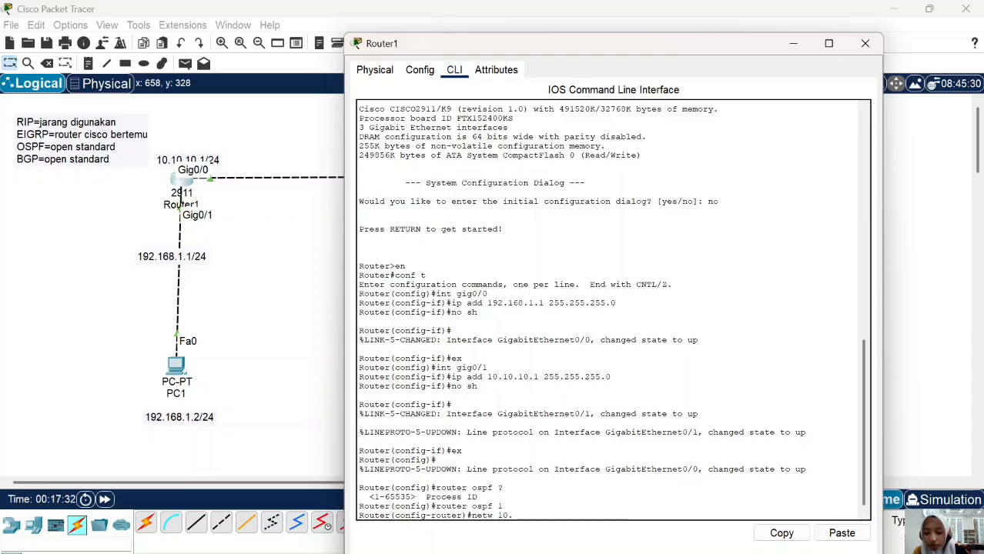
{"action": "type", "text": "10.10."}
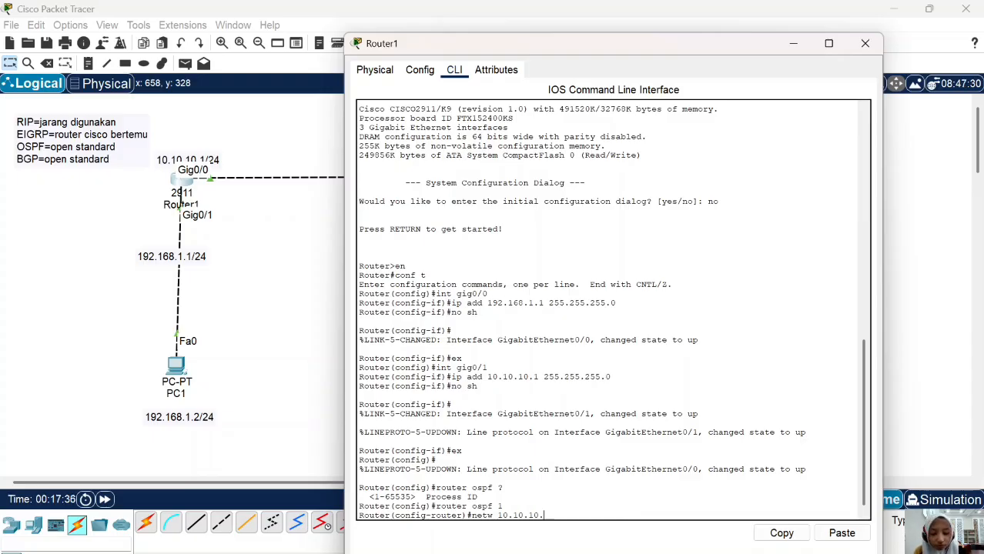
{"action": "type", "text": "0"}
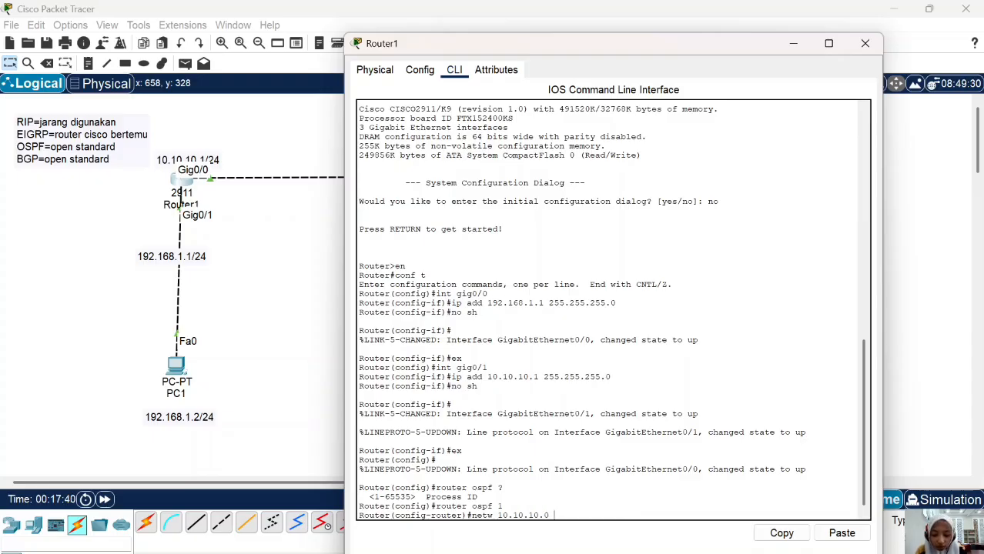
{"action": "type", "text": " ?"}
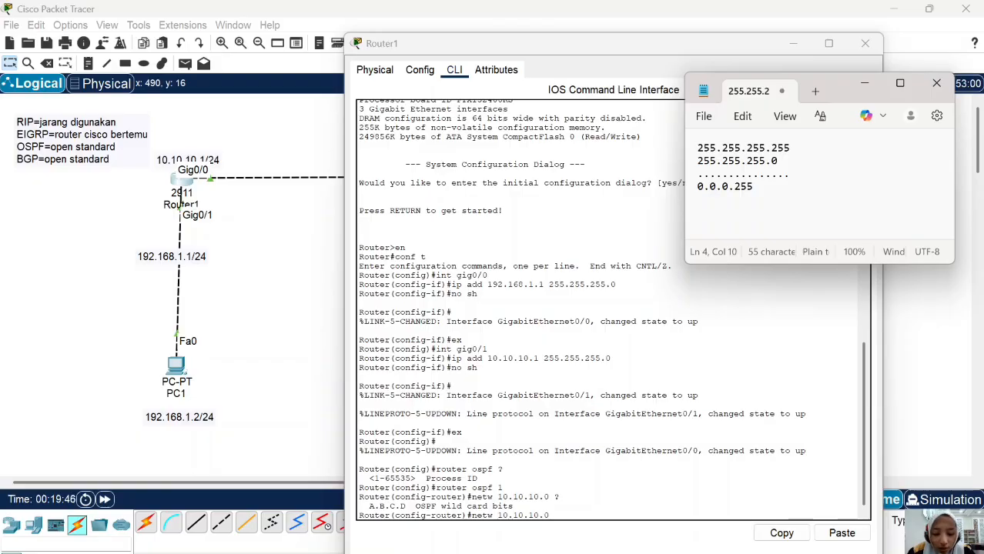
Copy wildcard mask 0.0.0.255 from the text note into Router1's 10.10.10.0 network statement, query the area options, and assign area 0.
{"action": "left_click_drag", "start_coordinate": [697, 186], "coordinate": [753, 186]}
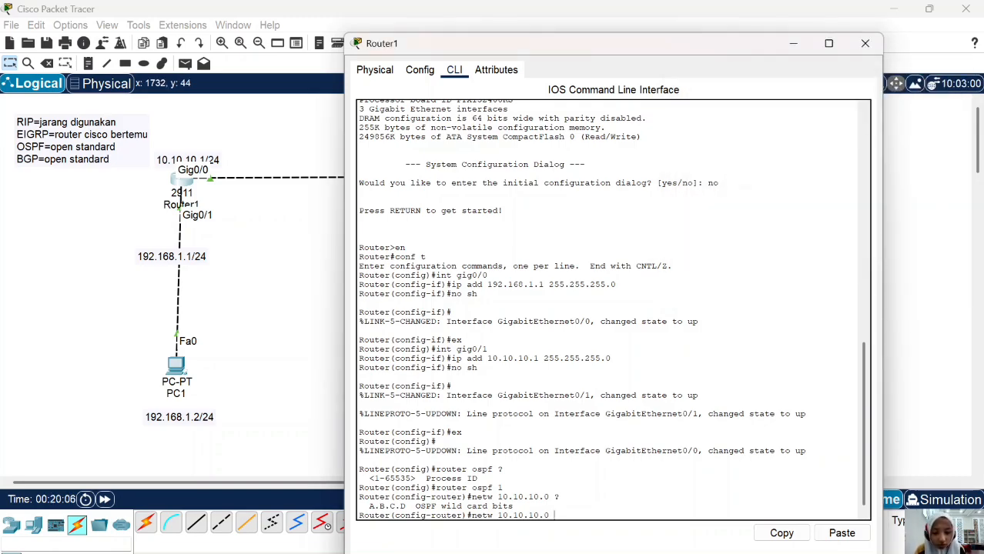
{"action": "left_click", "coordinate": [849, 533]}
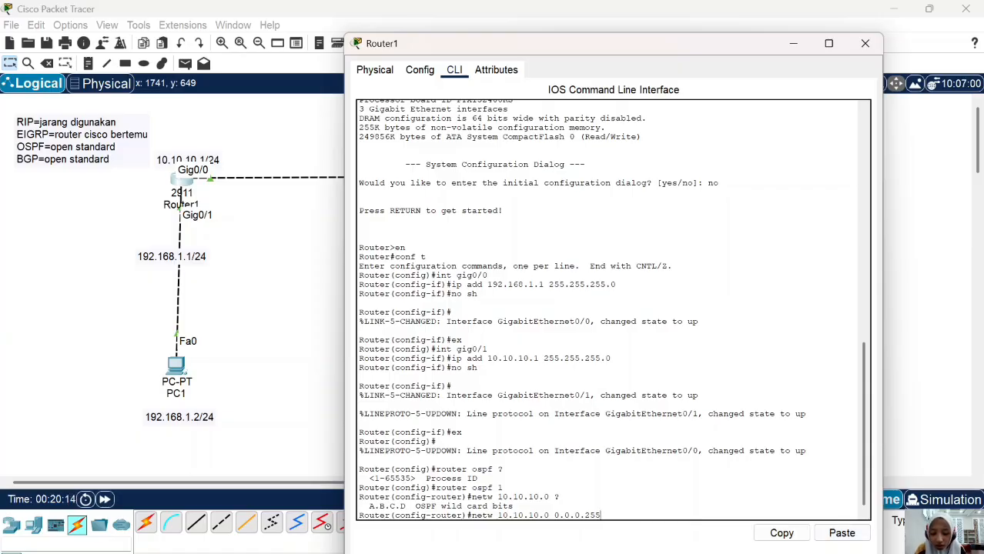
{"action": "type", "text": "area ?"}
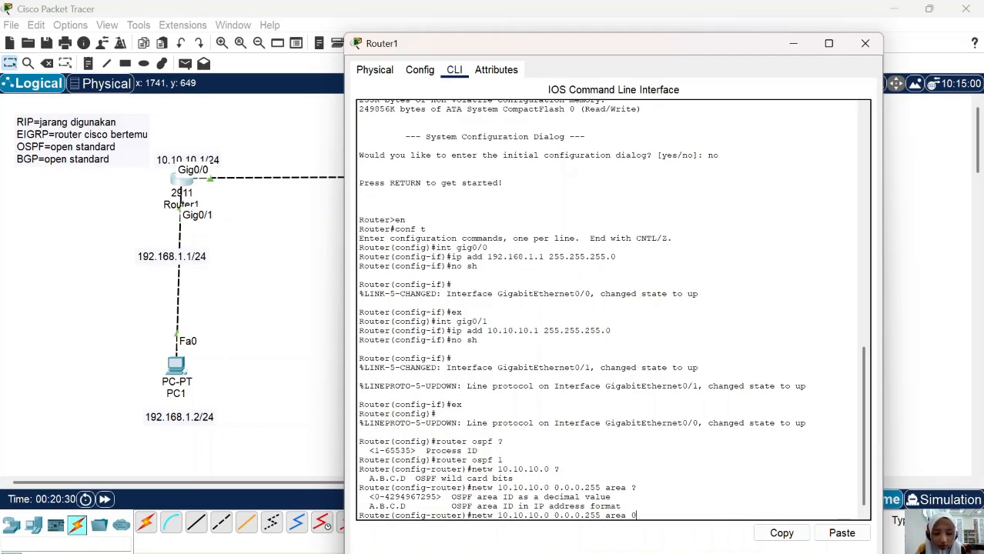
{"action": "key", "text": "Return"}
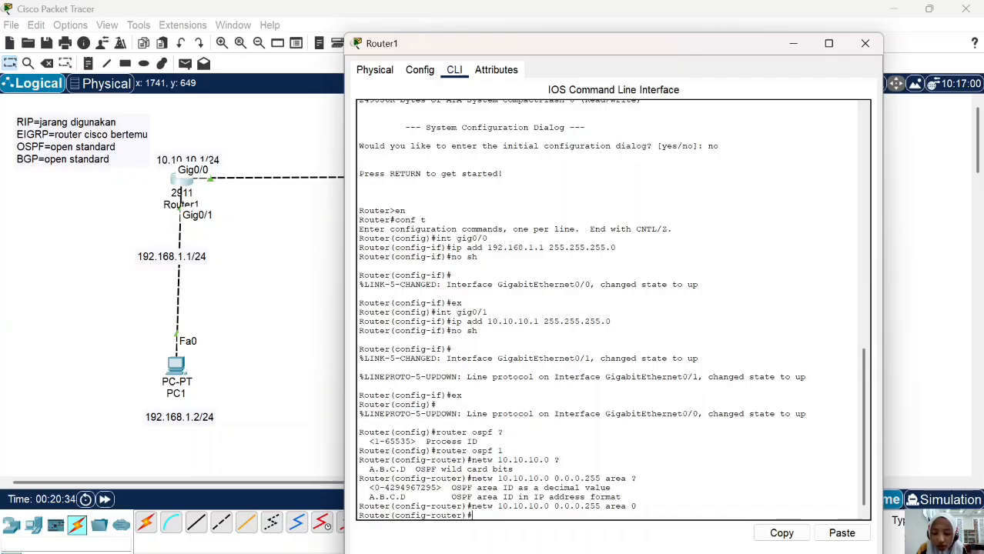
Advertise network 192.168.1.0 with wildcard mask 0.0.0.255 in OSPF area 0 on Router1 and close the router's window.
{"action": "key", "text": "Up"}
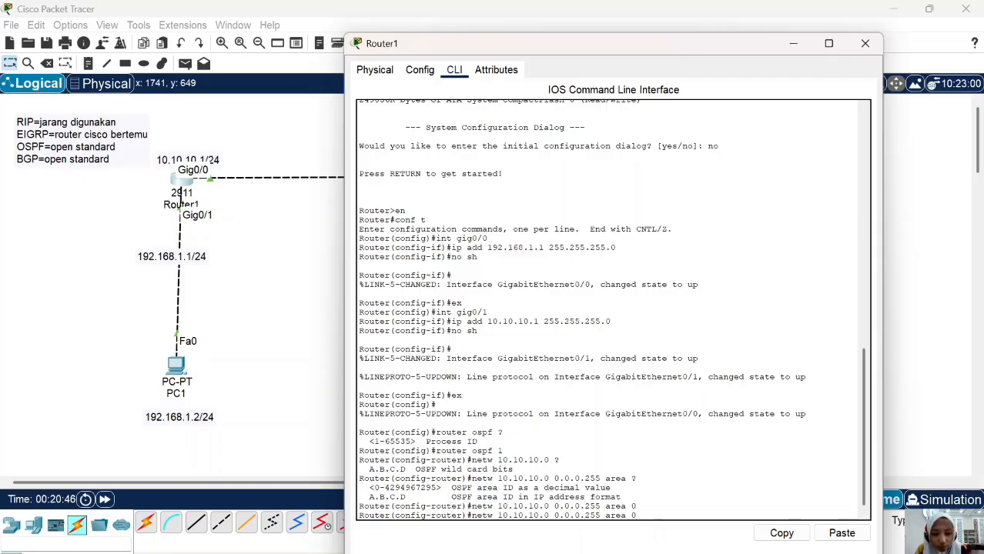
{"action": "key", "text": "BackSpace"}
{"action": "key", "text": "BackSpace"}
{"action": "key", "text": "BackSpace"}
{"action": "key", "text": "BackSpace"}
{"action": "key", "text": "BackSpace"}
{"action": "key", "text": "BackSpace"}
{"action": "key", "text": "BackSpace"}
{"action": "key", "text": "BackSpace"}
{"action": "key", "text": "BackSpace"}
{"action": "key", "text": "BackSpace"}
{"action": "type", "text": "192.168"}
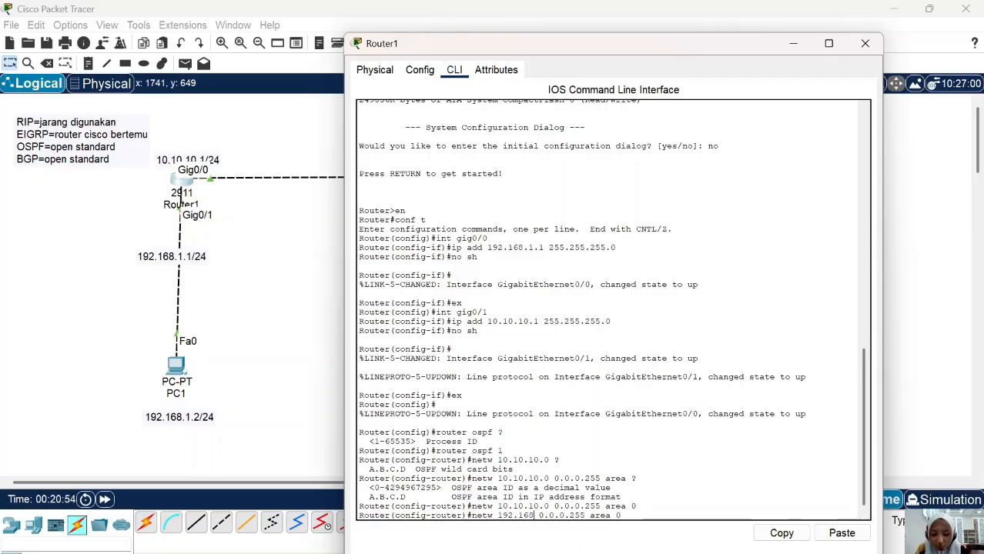
{"action": "type", "text": ".1.0"}
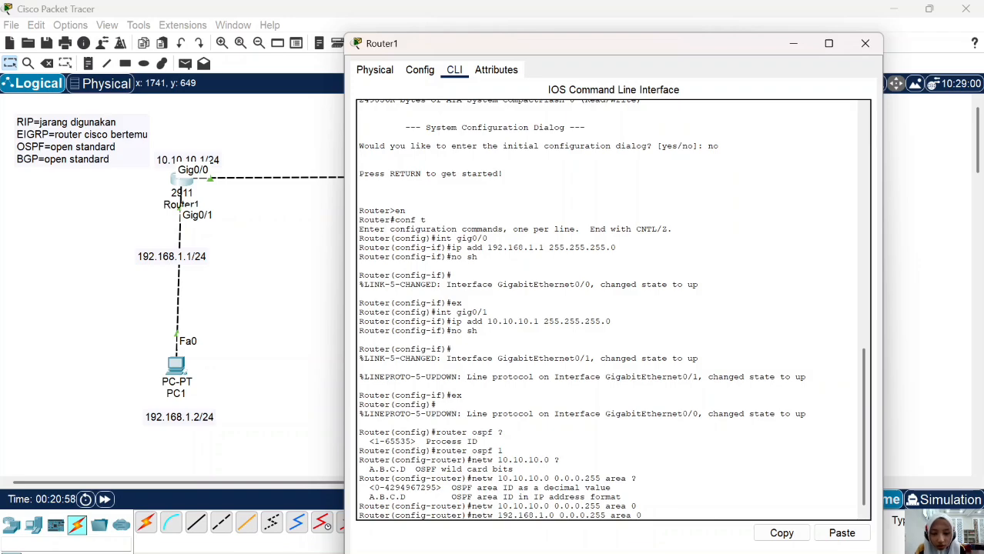
{"action": "key", "text": "Return"}
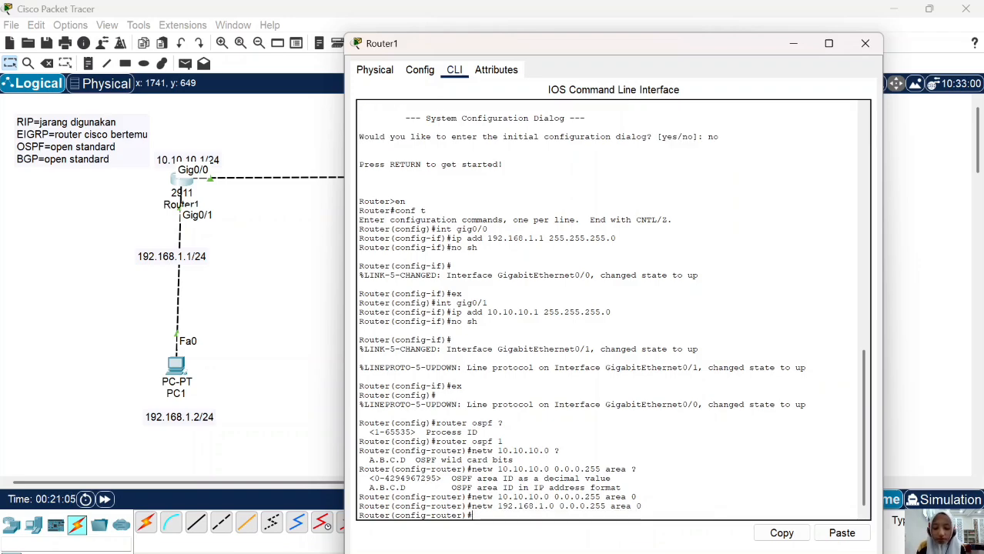
{"action": "left_click", "coordinate": [865, 43]}
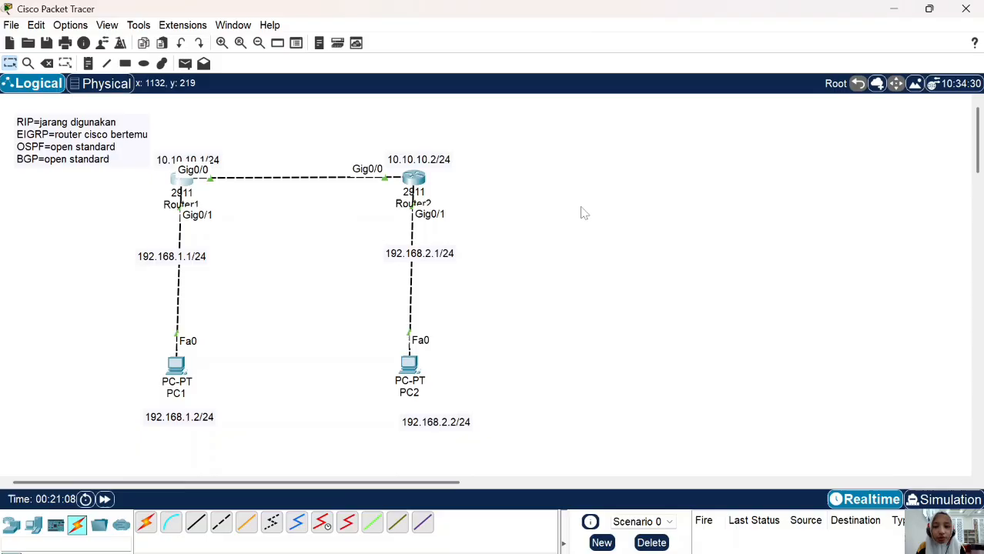
Open Router2's command line and start router configuration for OSPF process 2.
{"action": "left_click", "coordinate": [422, 185]}
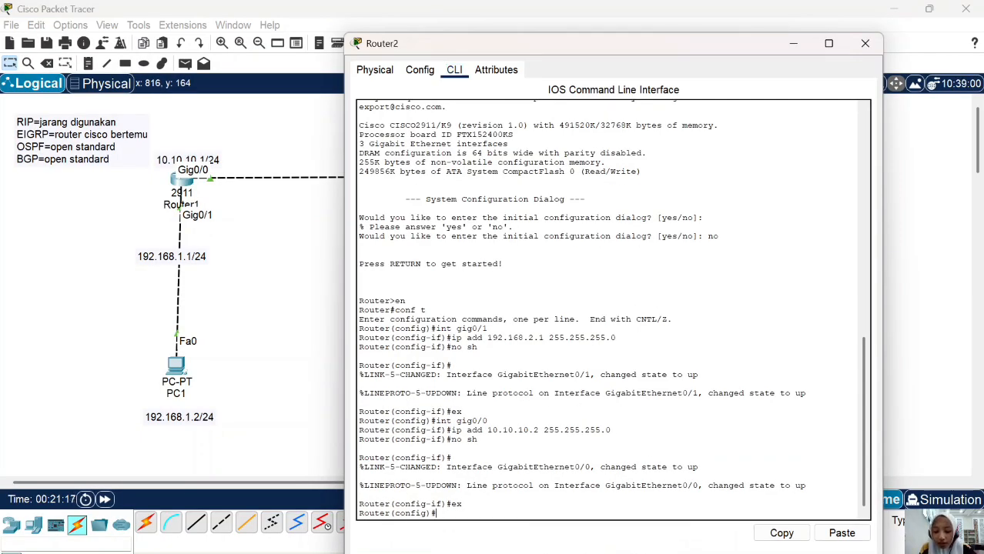
{"action": "type", "text": "router o"}
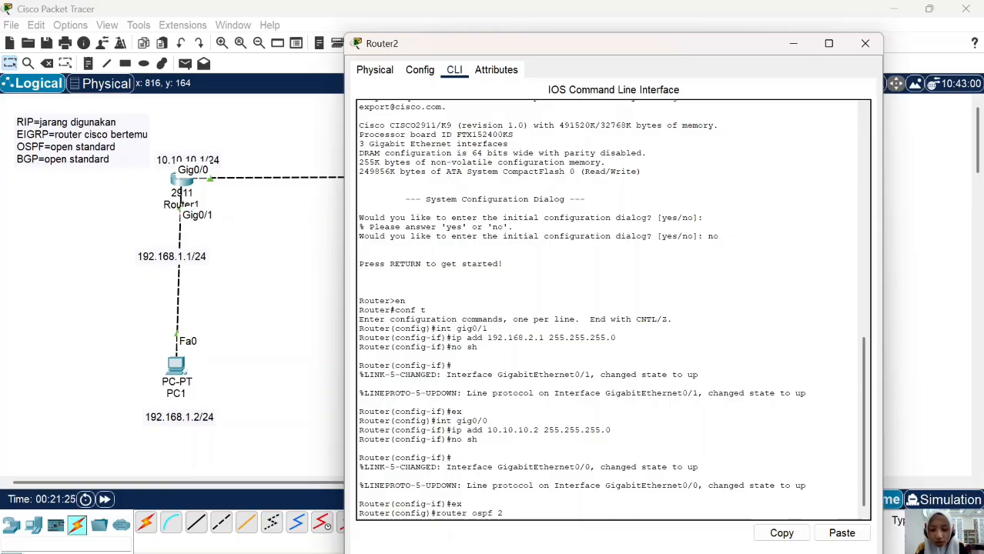
{"action": "type", "text": "spf 2"}
{"action": "key", "text": "Return"}
Advertise network 10.10.10.0 with wildcard mask 0.0.0.255 in OSPF area 0 on Router2.
{"action": "type", "text": "net"}
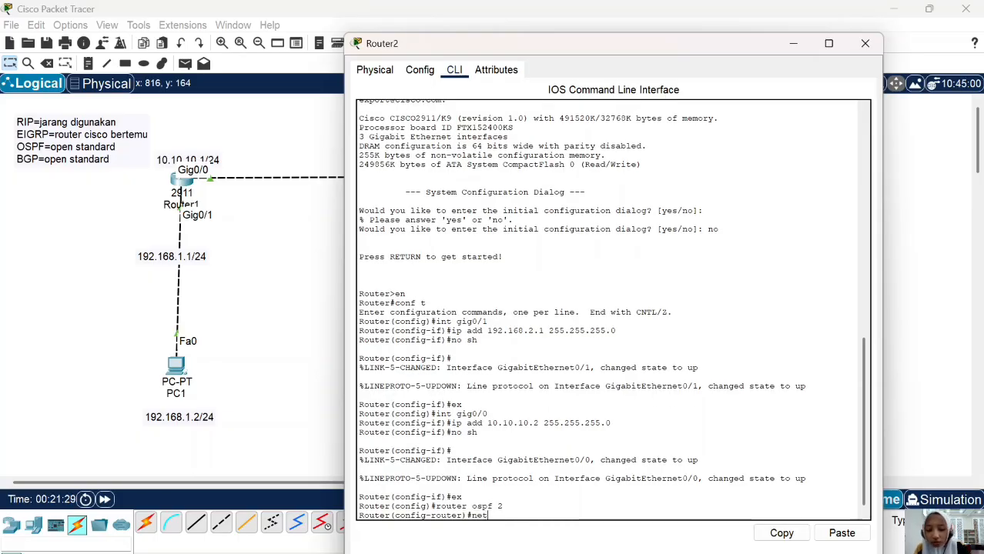
{"action": "type", "text": "w 10.10.1"}
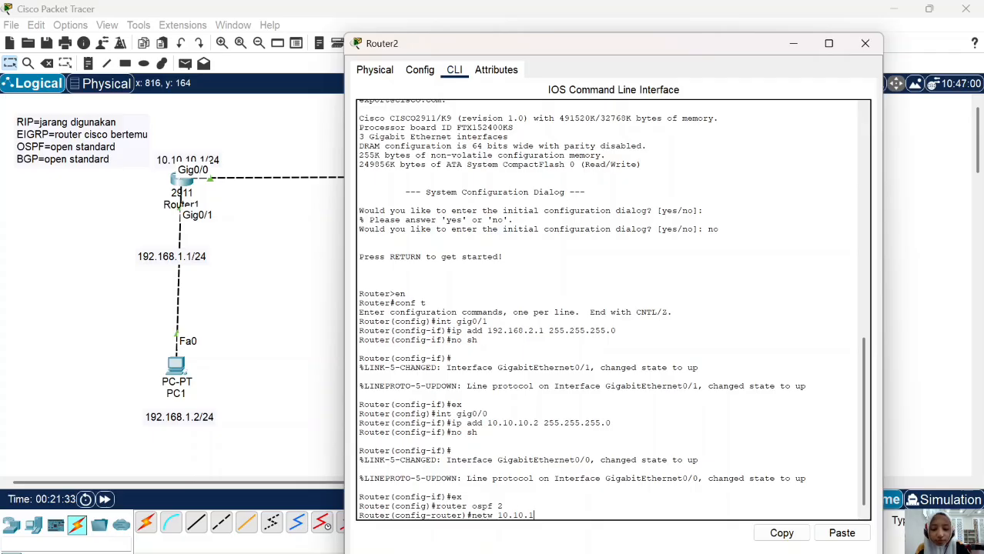
{"action": "type", "text": "0.0"}
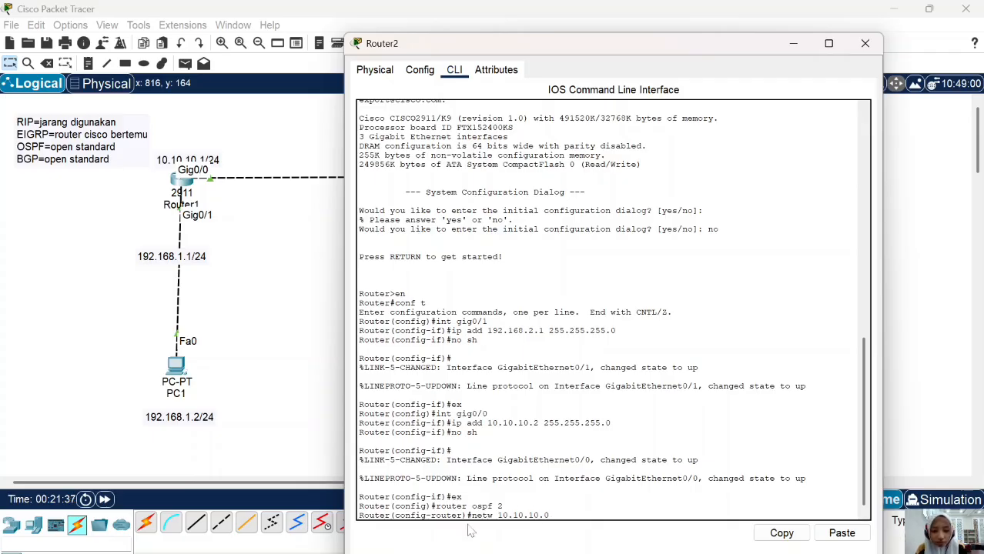
{"action": "left_click", "coordinate": [842, 533]}
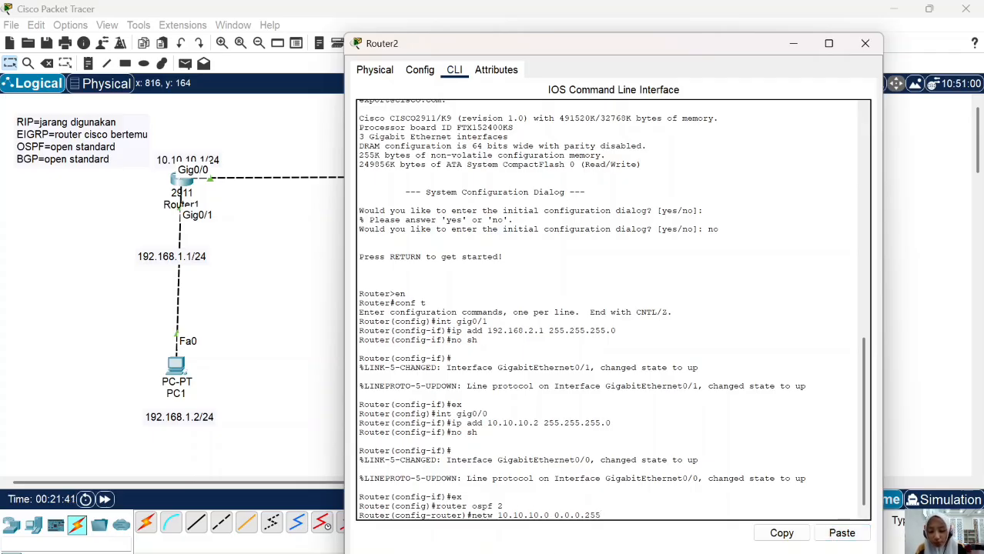
{"action": "type", "text": "area 0"}
{"action": "key", "text": "Return"}
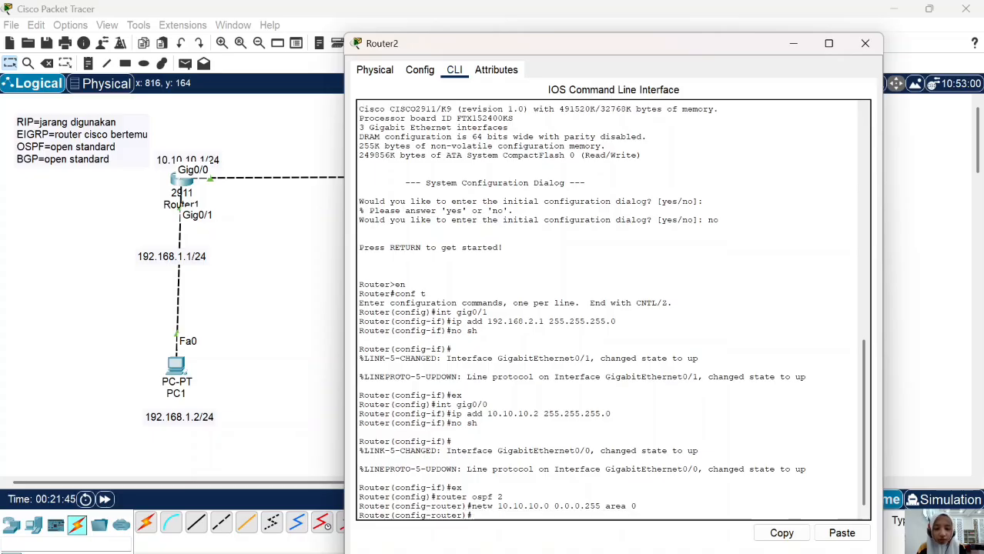
Try to reuse the previous network statement on Router2 with the partial address 192.1, wildcard mask 0.0.0.255 and area 0.
{"action": "key", "text": "Up"}
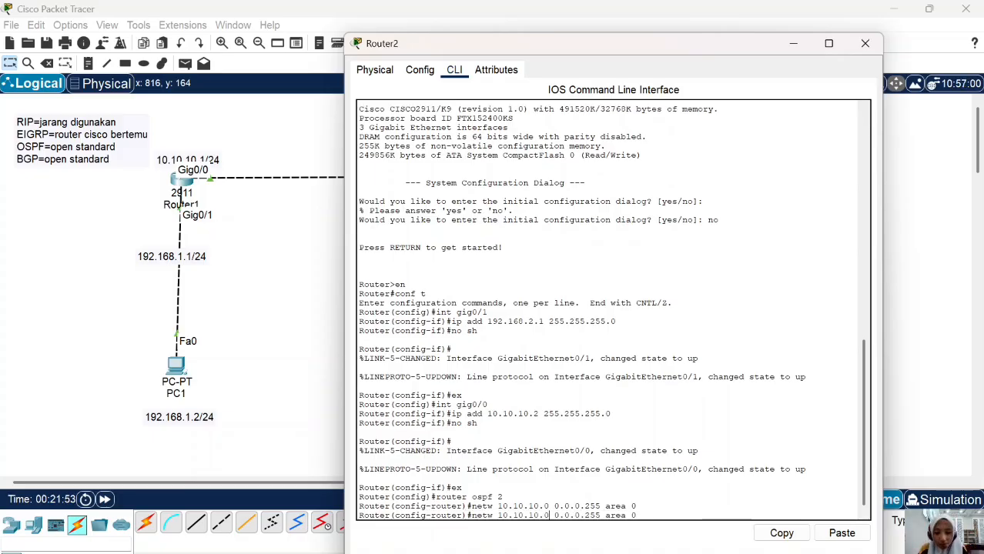
{"action": "key", "text": "BackSpace"}
{"action": "key", "text": "BackSpace"}
{"action": "key", "text": "BackSpace"}
{"action": "key", "text": "BackSpace"}
{"action": "key", "text": "BackSpace"}
{"action": "key", "text": "BackSpace"}
{"action": "key", "text": "BackSpace"}
{"action": "key", "text": "BackSpace"}
{"action": "key", "text": "BackSpace"}
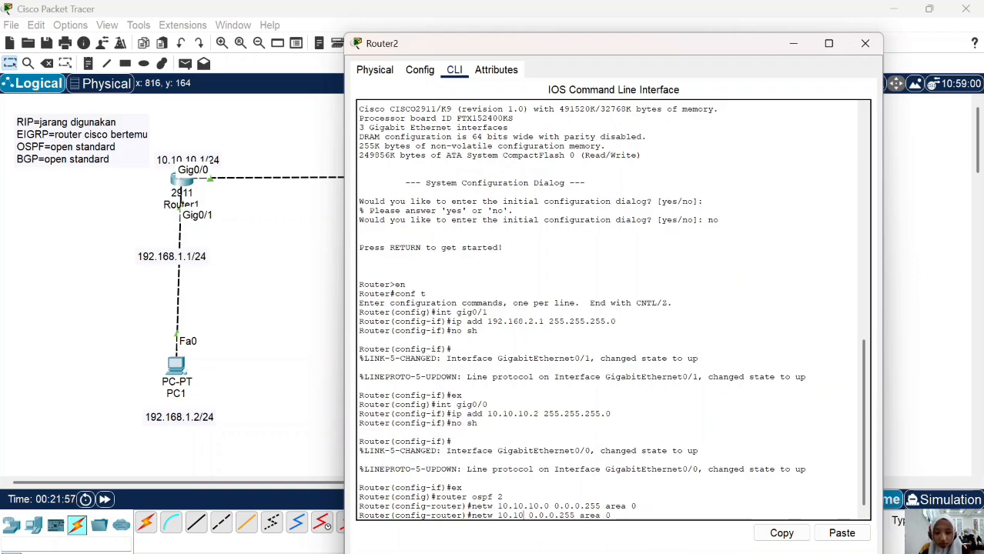
{"action": "type", "text": "92."}
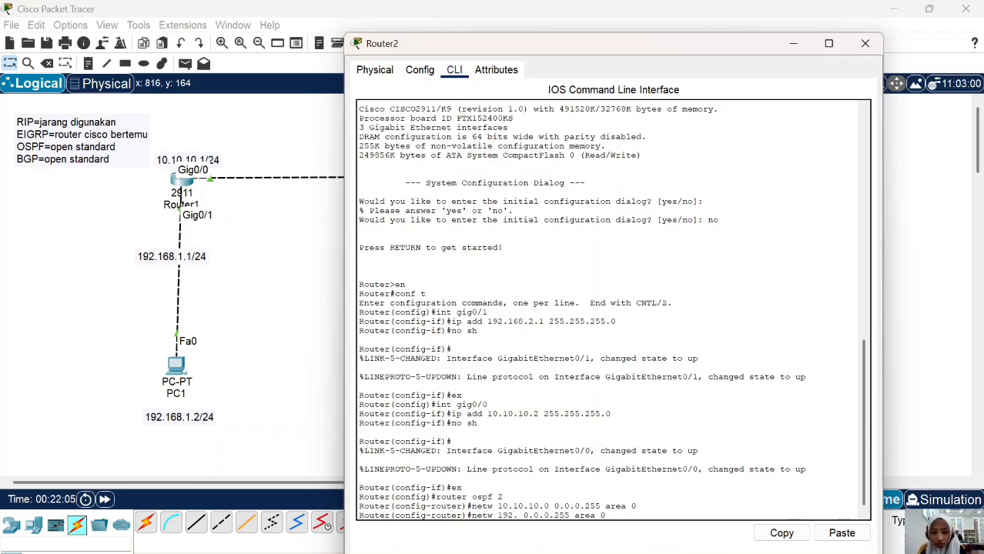
{"action": "type", "text": "1"}
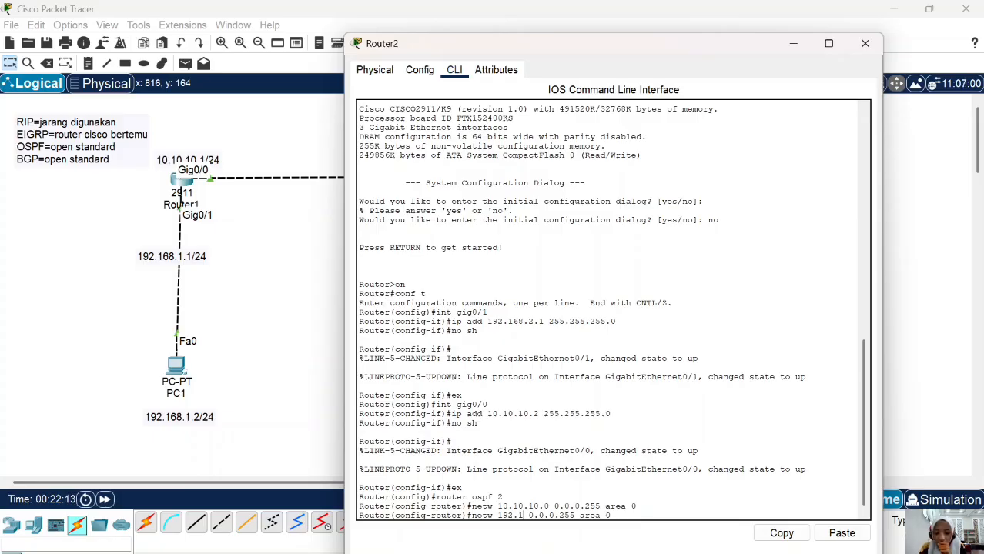
{"action": "key", "text": "Return"}
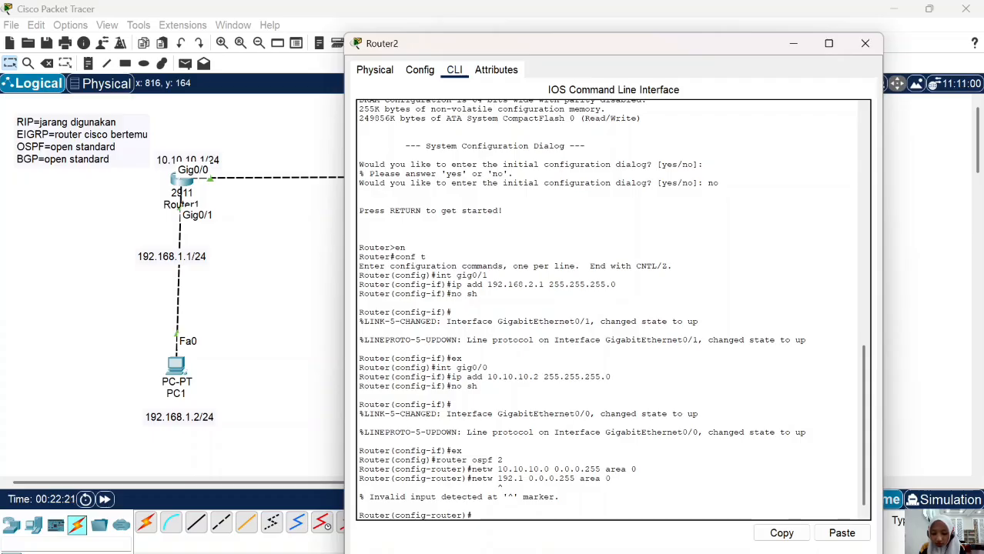
Correct the network statement on Router2 to advertise 192.168.2.0 with wildcard mask 0.0.0.255 in OSPF area 0.
{"action": "key", "text": "Up"}
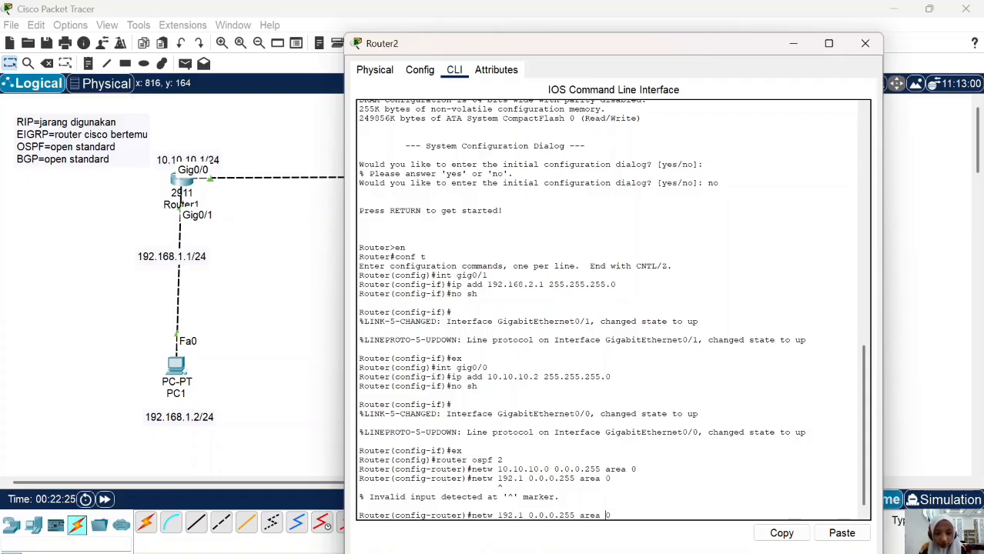
{"action": "type", "text": "68"}
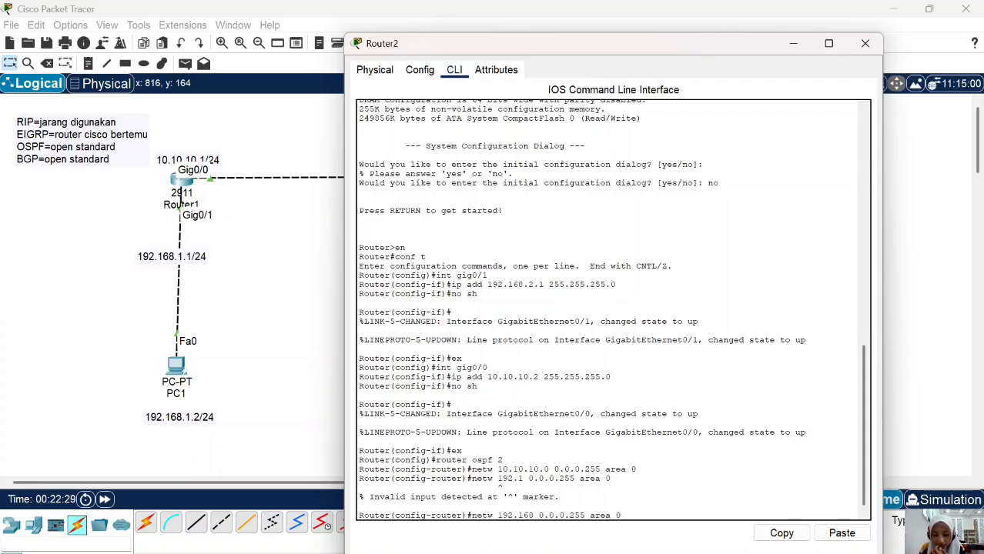
{"action": "type", "text": ".2"}
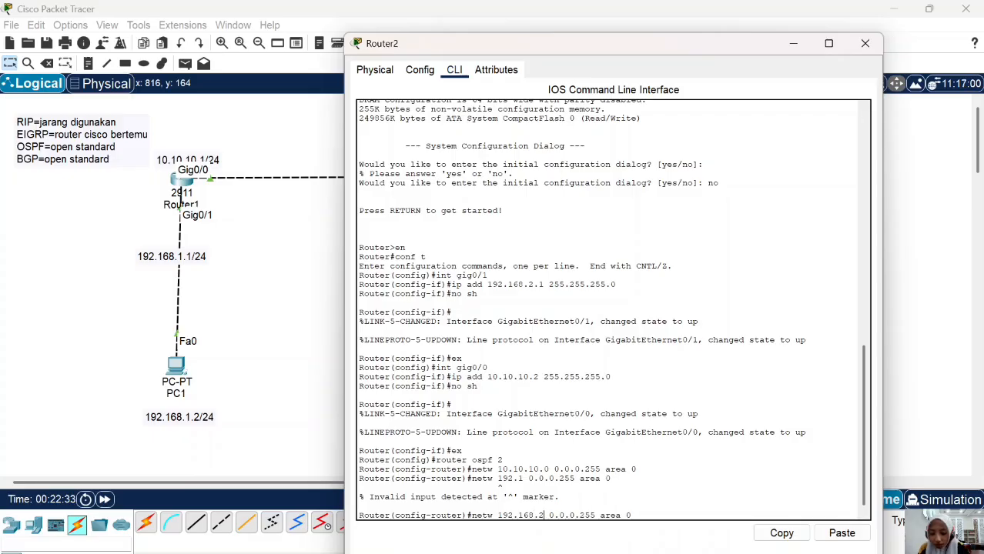
{"action": "type", "text": ".0"}
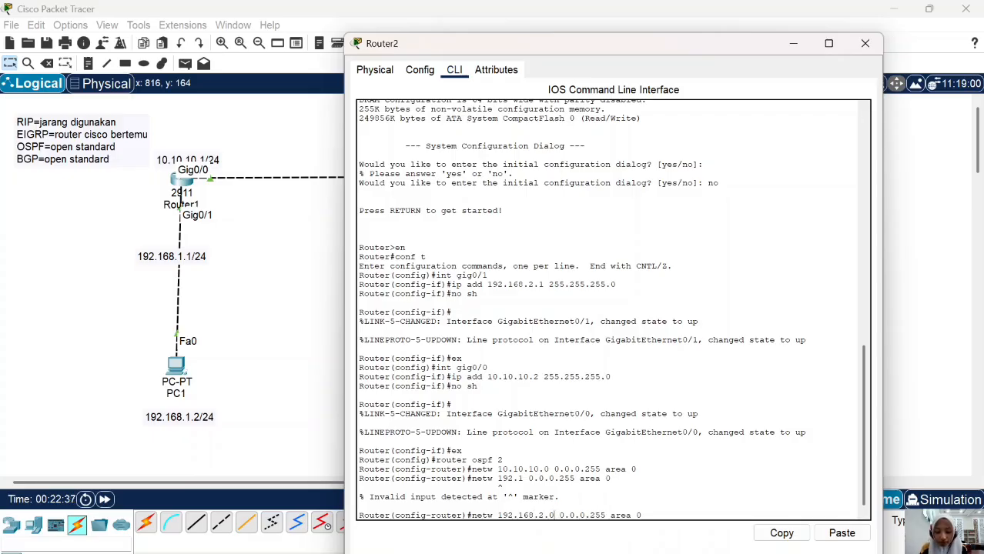
{"action": "key", "text": "Return"}
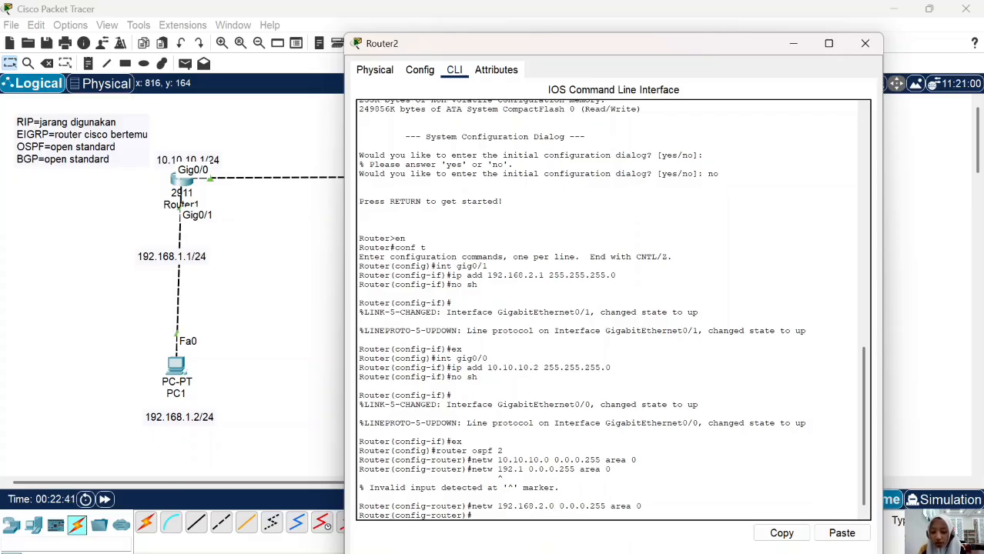
List Router2's OSPF neighbours from router configuration mode and recall the command for another check.
{"action": "type", "text": "do sh"}
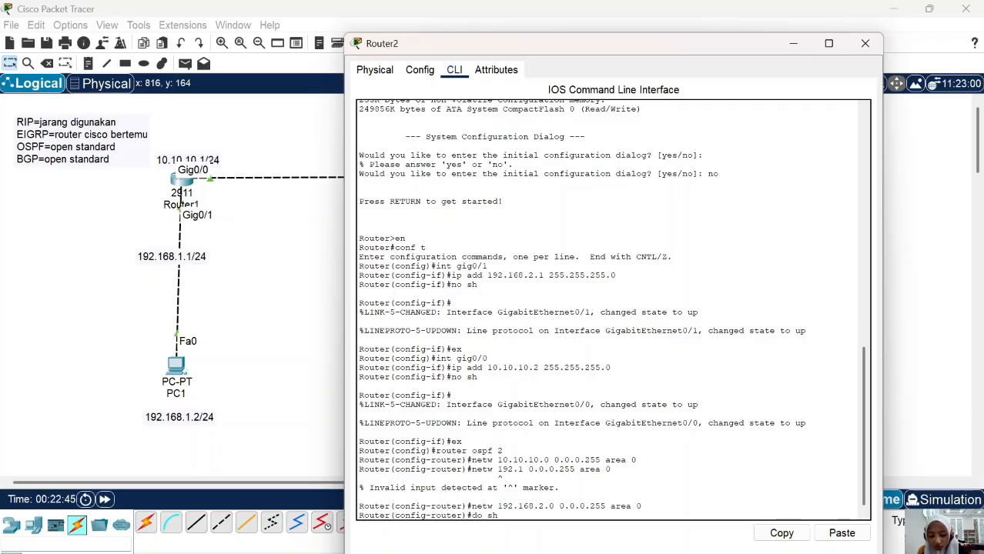
{"action": "type", "text": " ip ospf"}
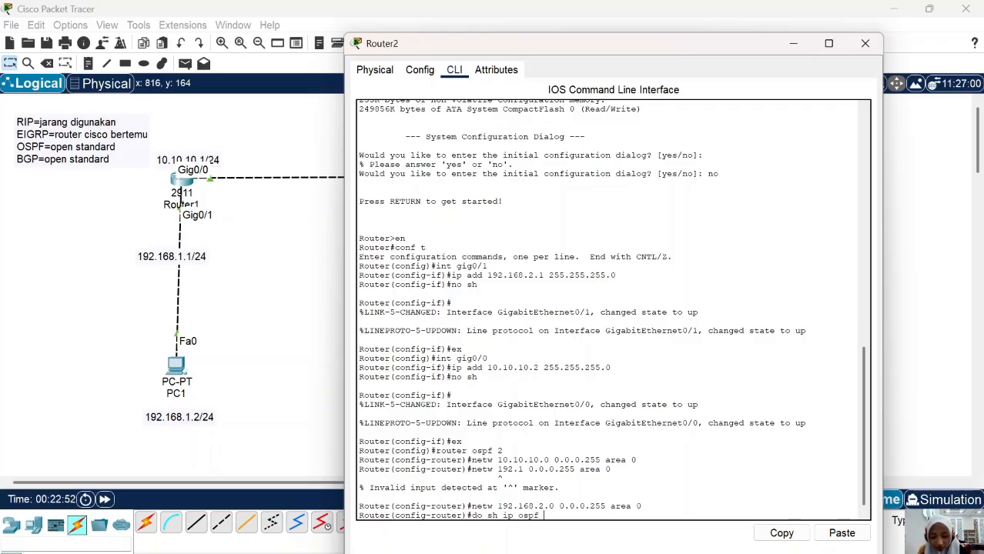
{"action": "type", "text": " neigh"}
{"action": "key", "text": "Return"}
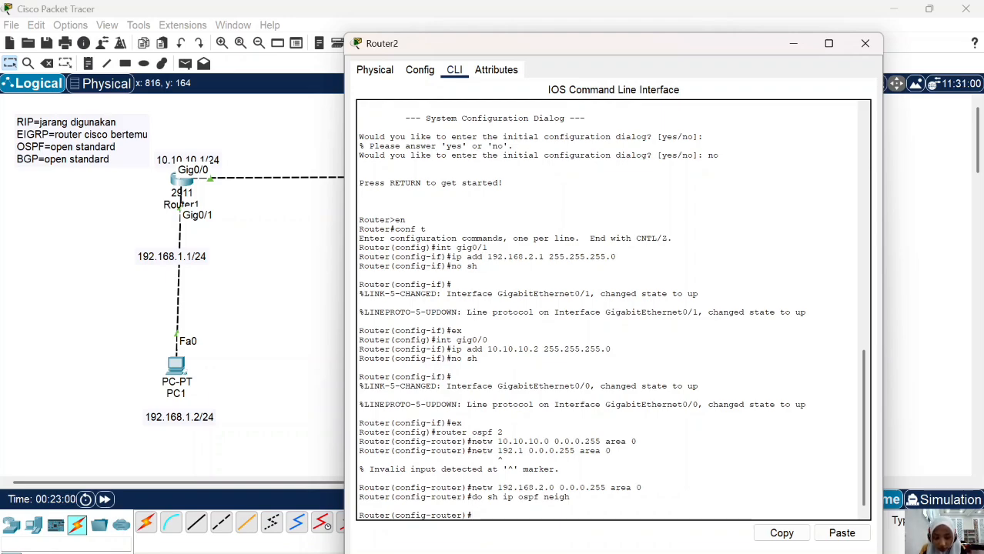
{"action": "key", "text": "Up"}
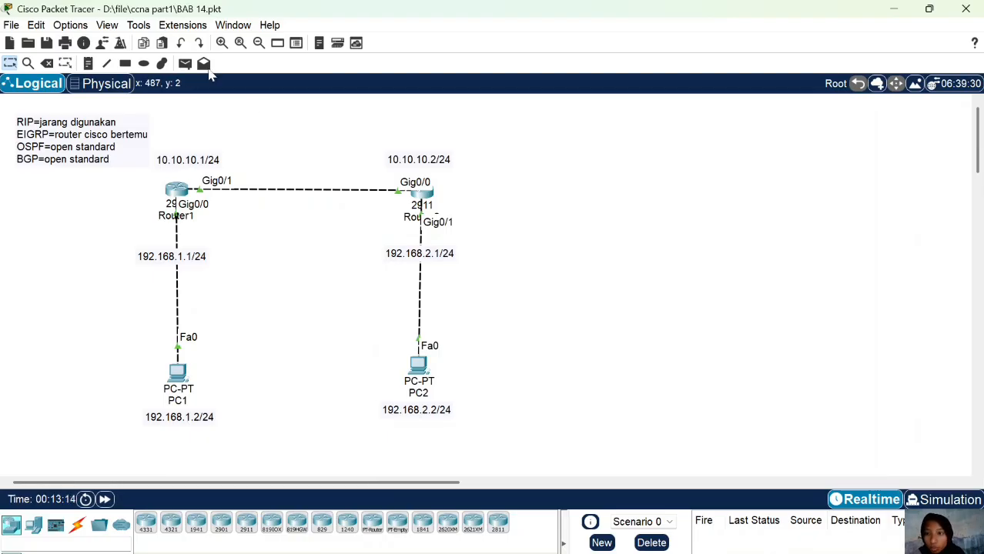
Test connectivity by sending a simple PDU from PC1 to PC2 twice.
{"action": "left_click", "coordinate": [185, 64]}
{"action": "left_click", "coordinate": [178, 372]}
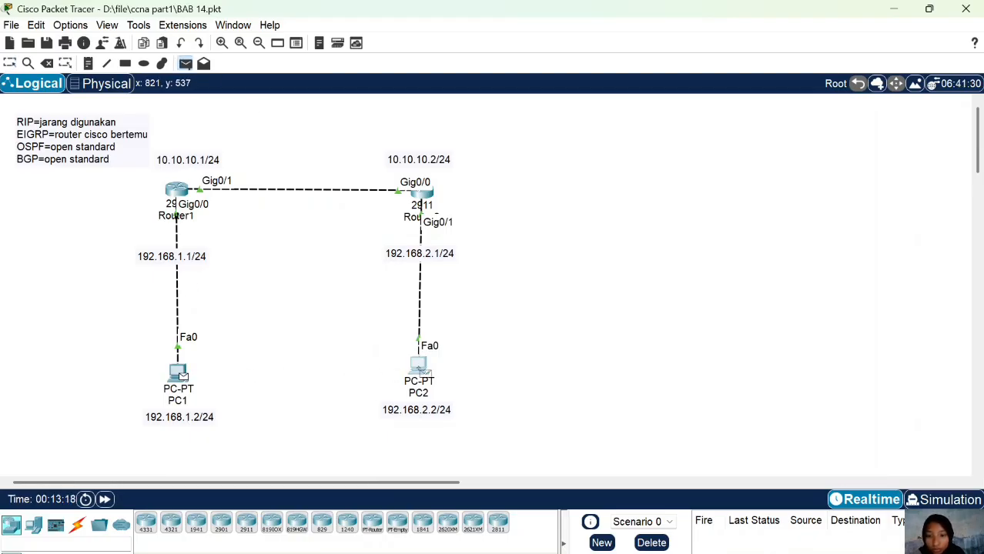
{"action": "left_click", "coordinate": [418, 366]}
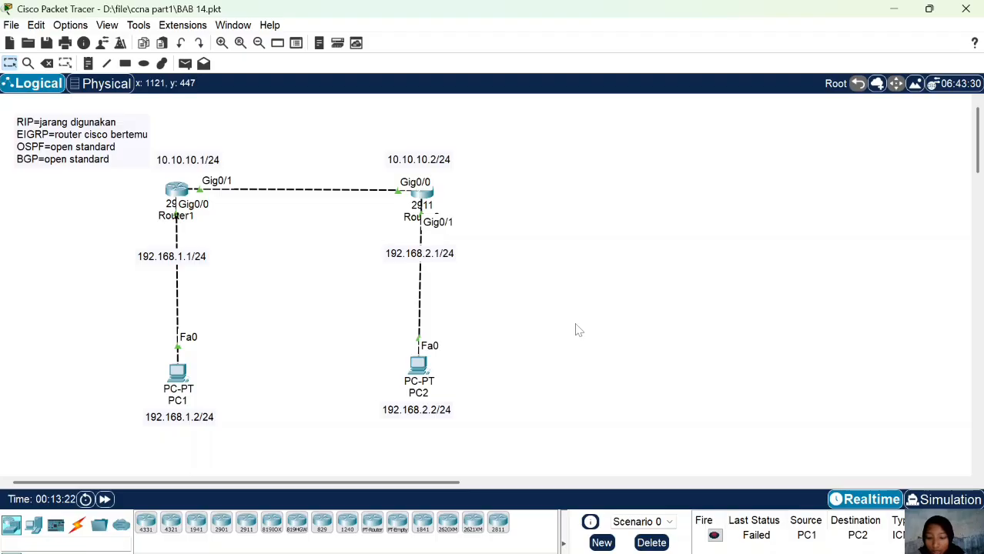
{"action": "left_click", "coordinate": [185, 63]}
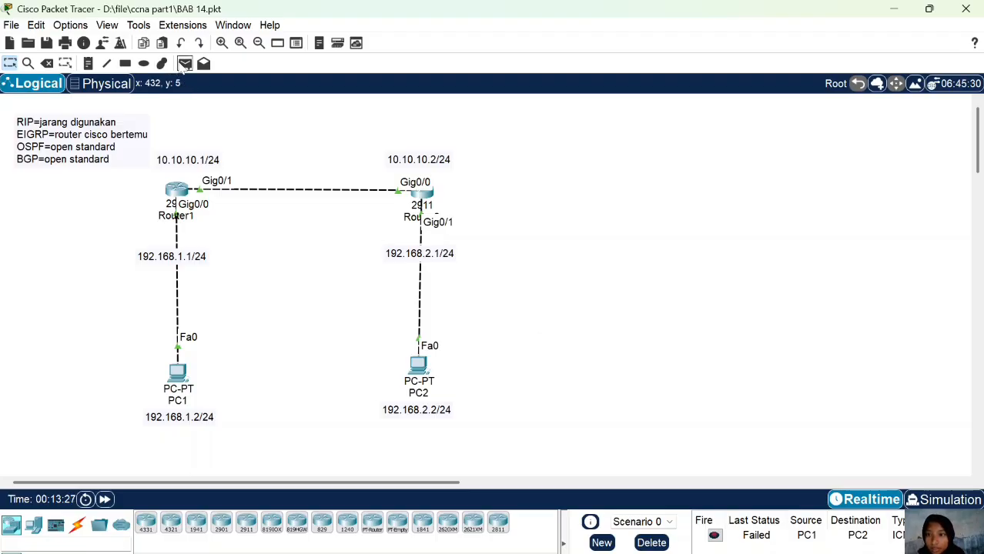
{"action": "left_click", "coordinate": [178, 372]}
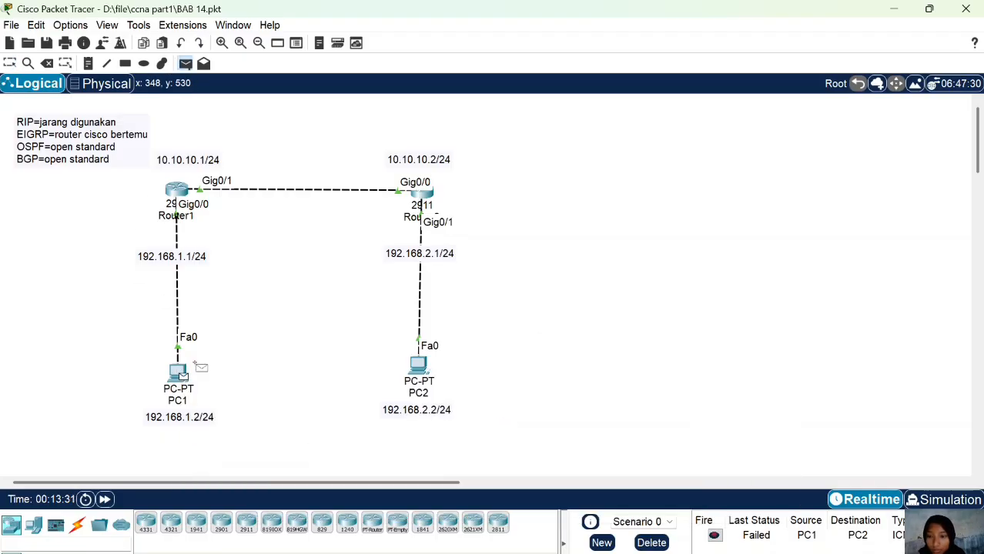
{"action": "left_click", "coordinate": [419, 366]}
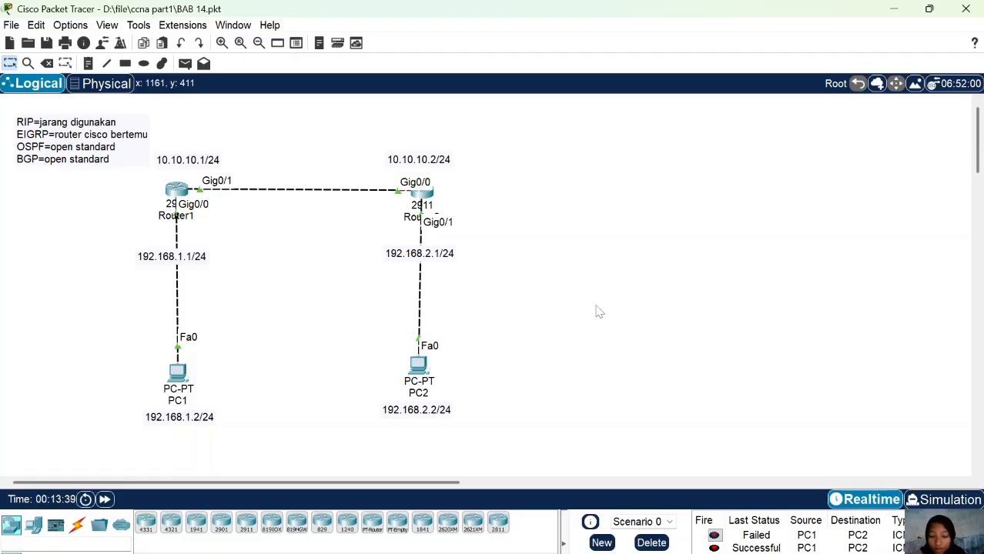
Add a 2911 router to the right of Router2 and a PC below the new router.
{"action": "left_click", "coordinate": [246, 522]}
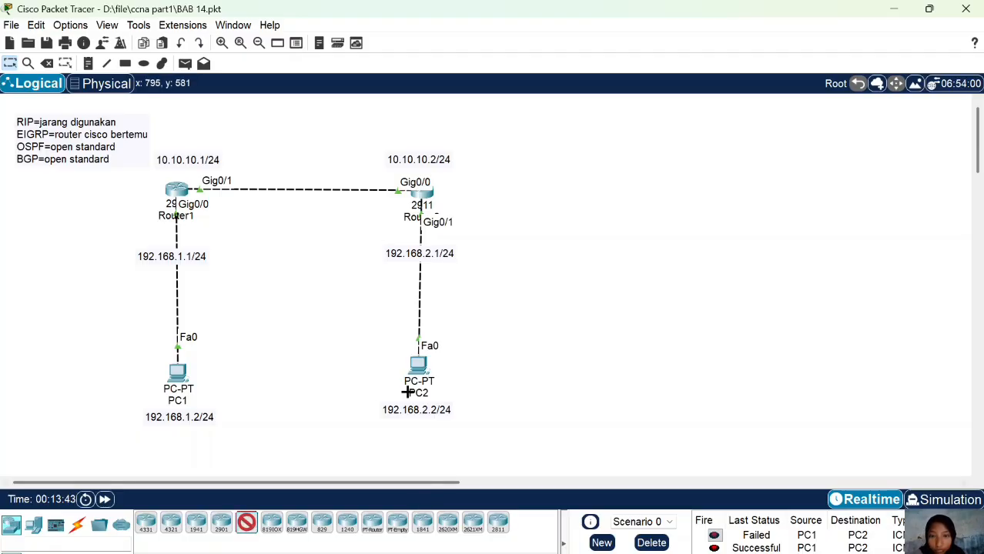
{"action": "left_click", "coordinate": [651, 193]}
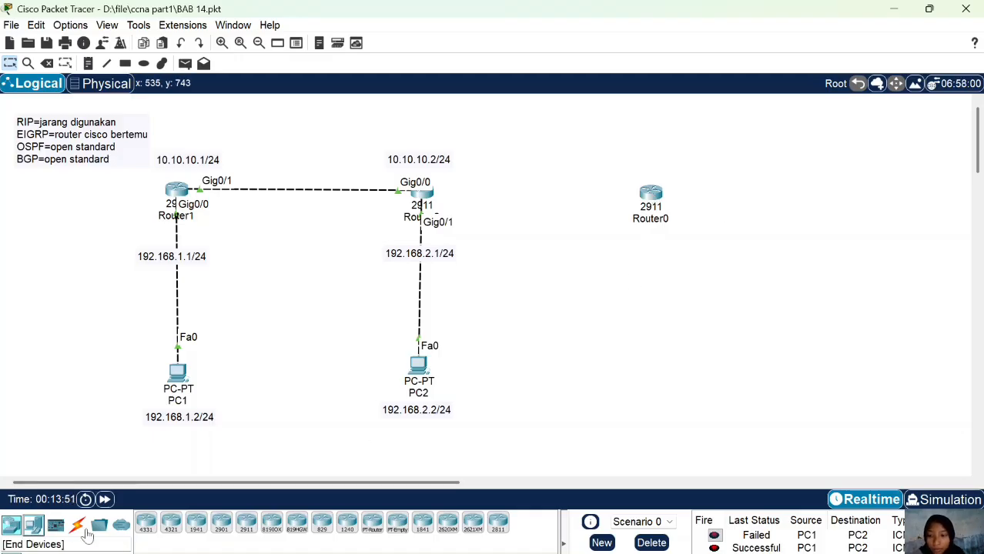
{"action": "left_click", "coordinate": [33, 525]}
{"action": "left_click", "coordinate": [146, 525]}
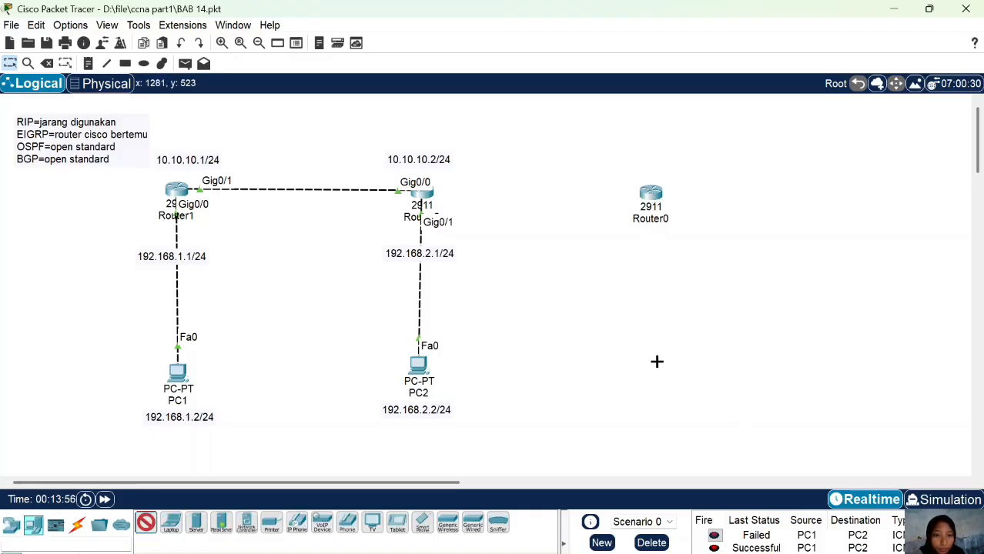
{"action": "left_click", "coordinate": [655, 356]}
Connect Router2 to the new router and that router to the new PC with automatically chosen cables, and align the PC below the router.
{"action": "left_click", "coordinate": [77, 524]}
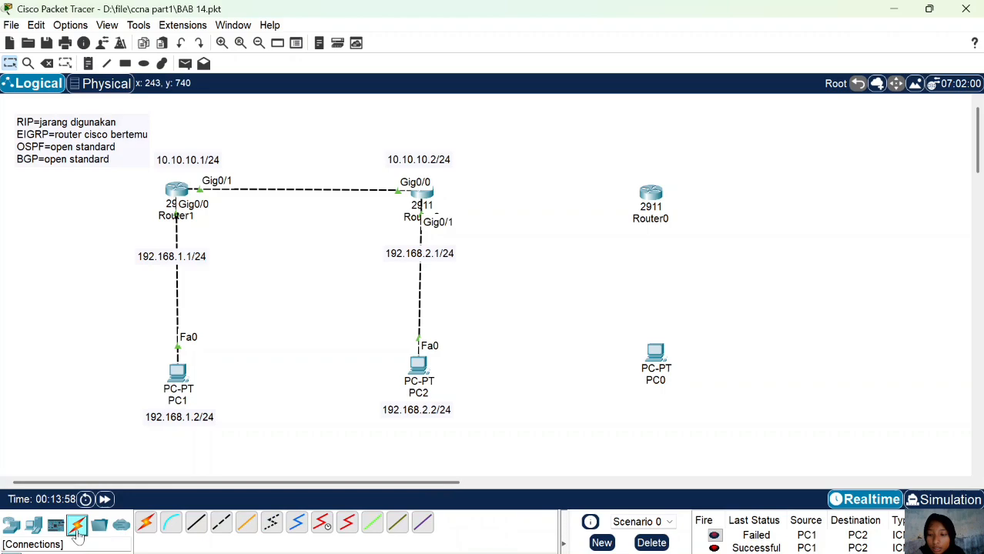
{"action": "left_click", "coordinate": [146, 523]}
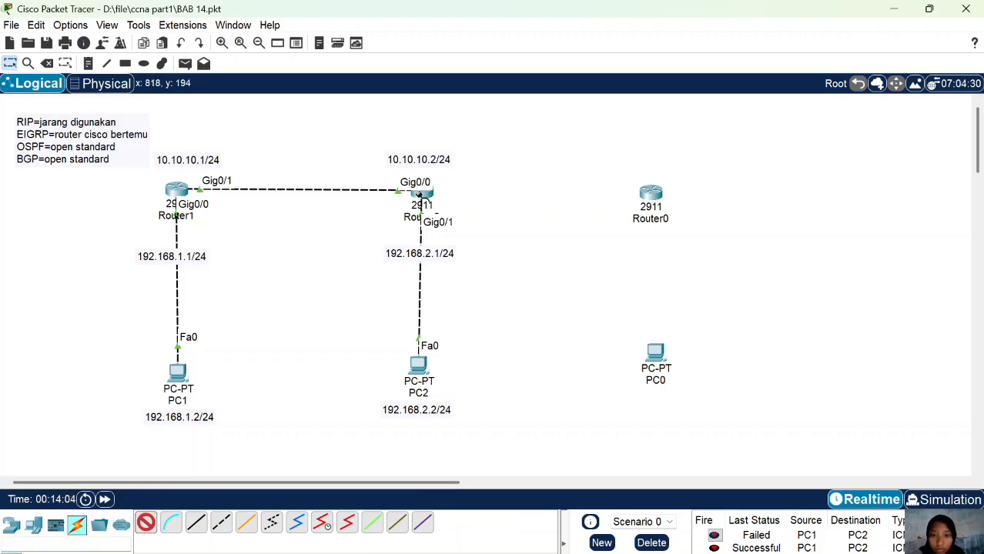
{"action": "left_click", "coordinate": [422, 195]}
{"action": "left_click", "coordinate": [653, 194]}
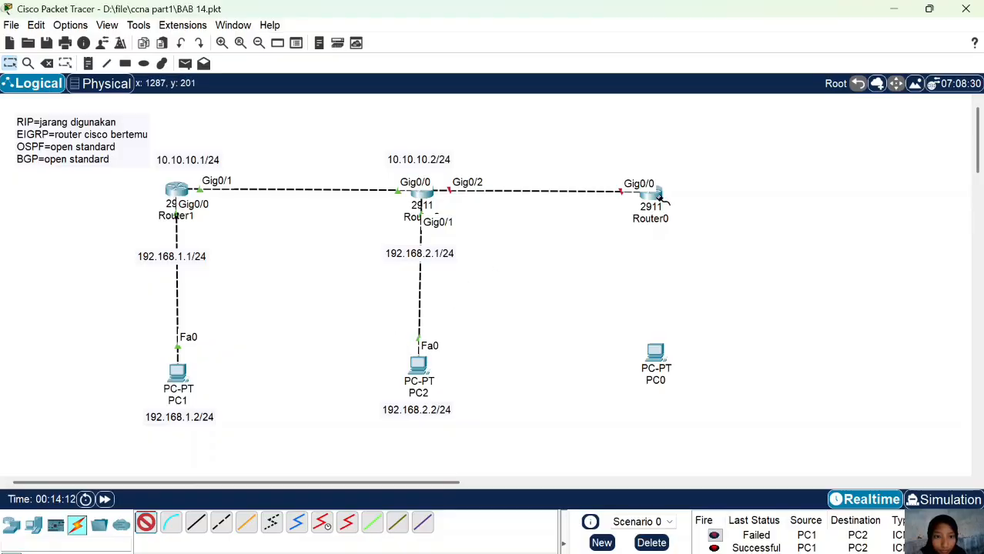
{"action": "left_click", "coordinate": [660, 199]}
{"action": "left_click", "coordinate": [655, 362]}
{"action": "left_click_drag", "start_coordinate": [658, 363], "coordinate": [652, 377]}
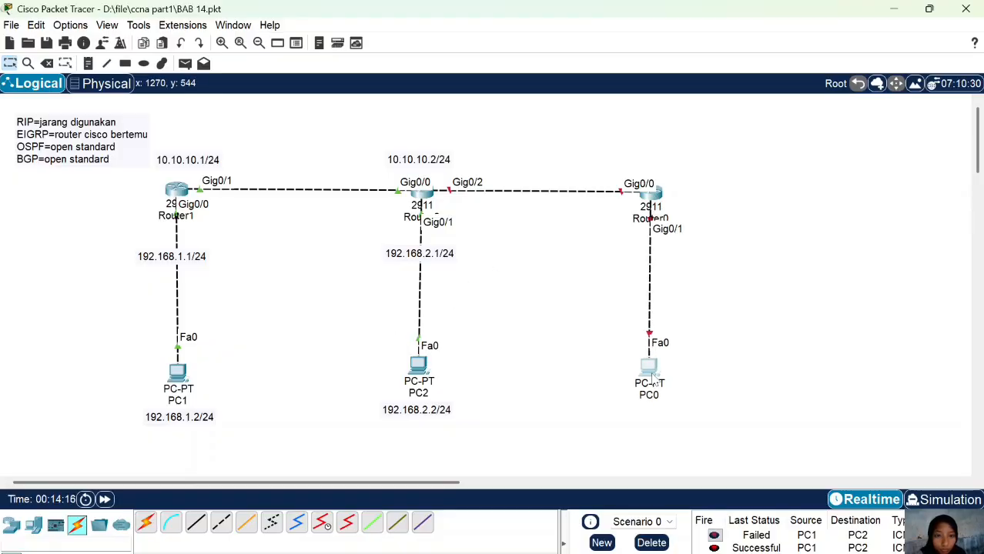
Rename the new router Router3 and the new PC PC3.
{"action": "left_click", "coordinate": [650, 220]}
{"action": "key", "text": "BackSpace"}
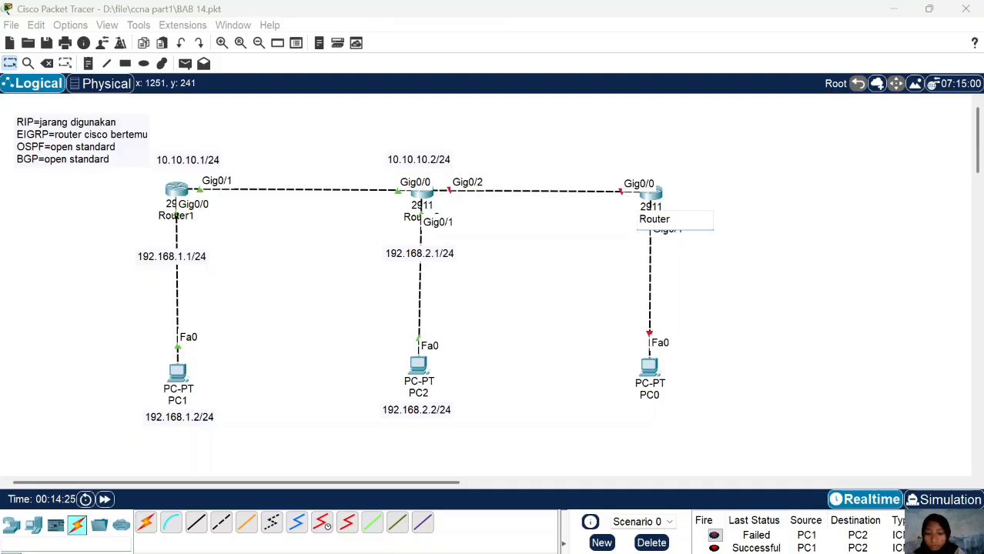
{"action": "type", "text": "3"}
{"action": "key", "text": "Return"}
{"action": "left_click", "coordinate": [651, 395]}
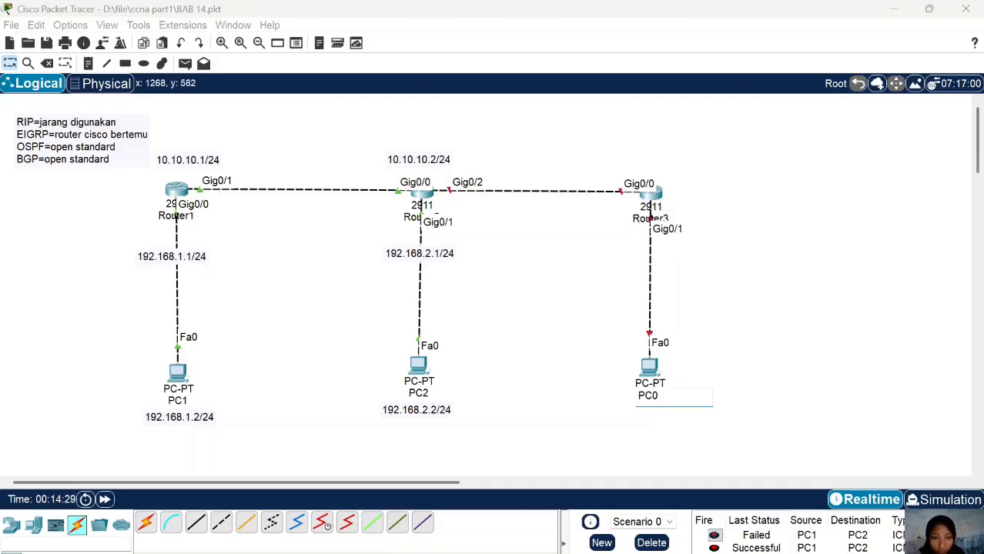
{"action": "key", "text": "BackSpace"}
{"action": "type", "text": "3"}
{"action": "key", "text": "Return"}
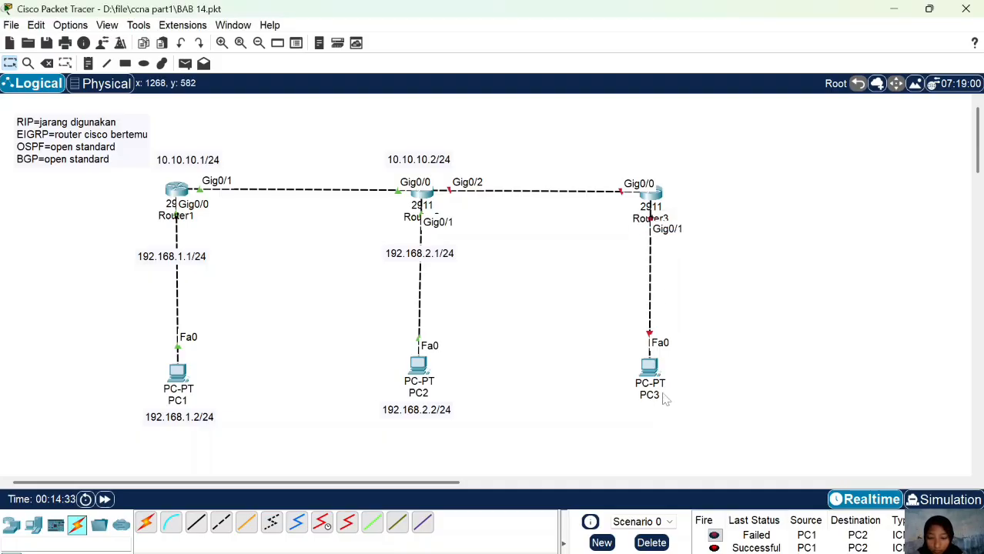
Add the address notes 20.20.20.1/24 beside Router2's Gig0/2 port and 192.168.3.2/24 below PC3.
{"action": "left_click", "coordinate": [88, 63]}
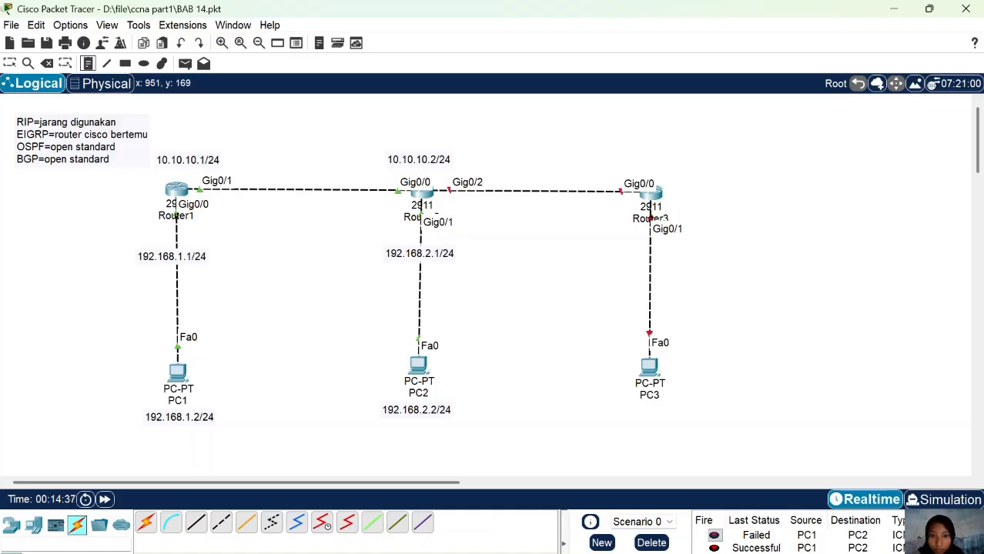
{"action": "left_click", "coordinate": [487, 181]}
{"action": "type", "text": "20.20."}
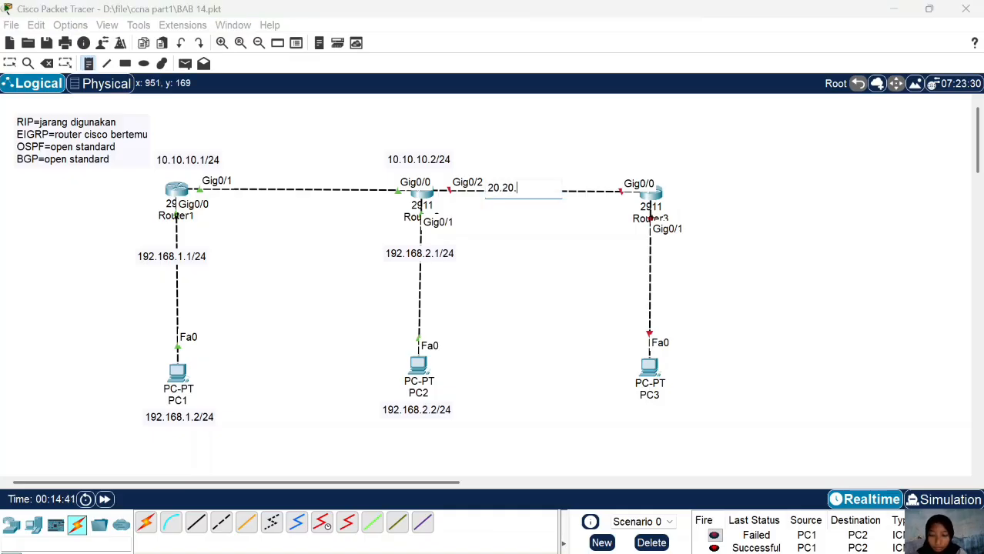
{"action": "type", "text": "20"}
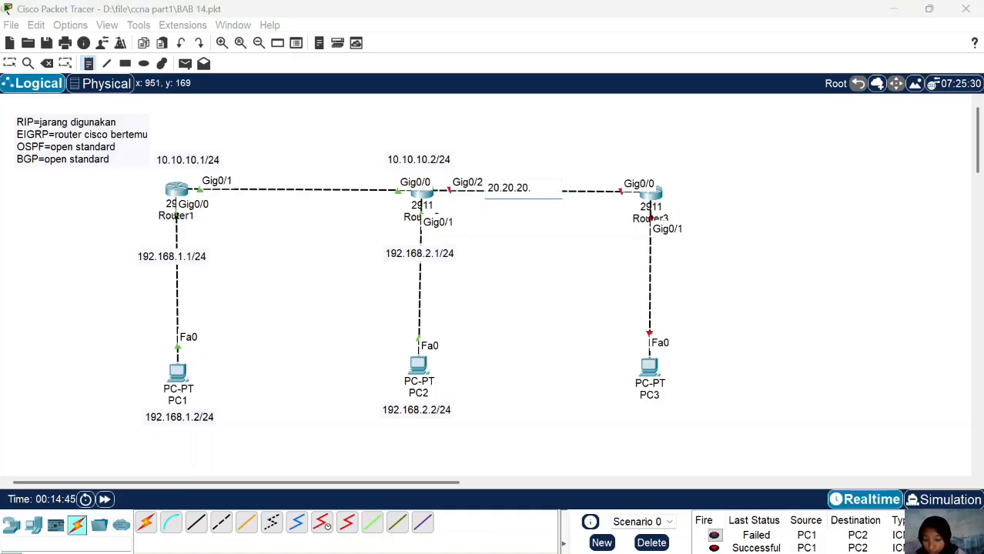
{"action": "type", "text": ".1/24"}
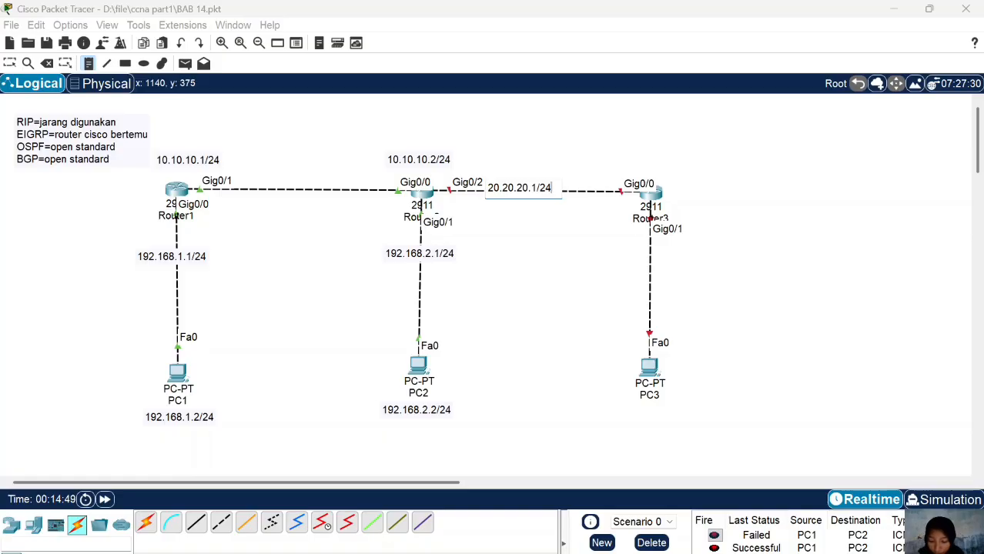
{"action": "left_click", "coordinate": [624, 423]}
{"action": "type", "text": "192.168.3.2/24"}
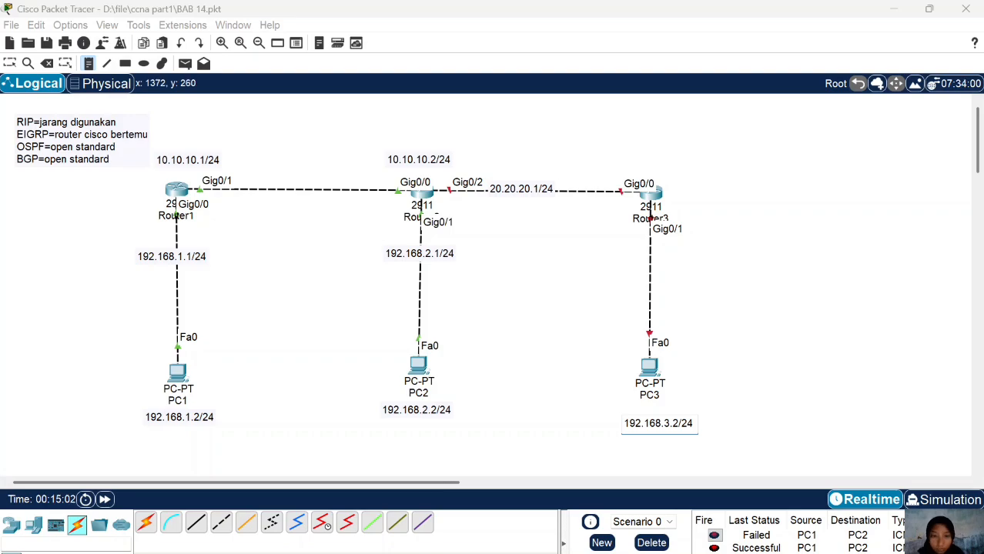
Add the address notes 20.20.20.2/24 above Router3 and 192.168.3.1/24 on the link between Router3 and PC3.
{"action": "left_click", "coordinate": [617, 165]}
{"action": "type", "text": "20.20."}
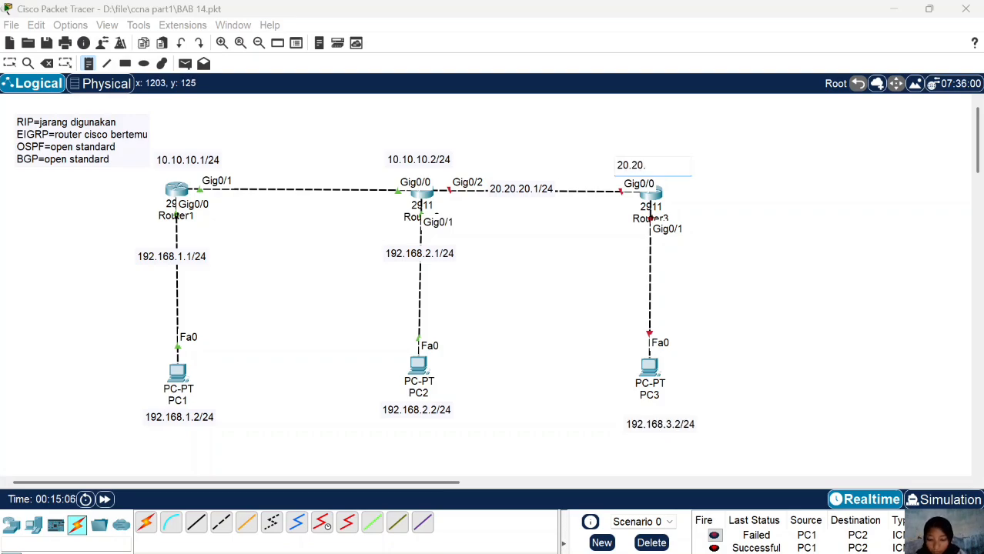
{"action": "type", "text": "20.2/"}
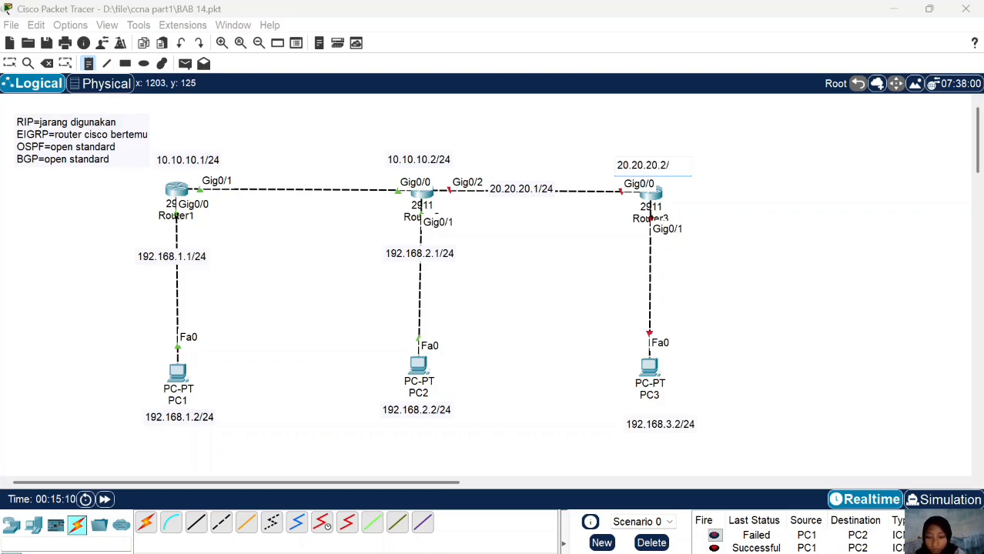
{"action": "key", "text": "BackSpace"}
{"action": "type", "text": "0.2/24"}
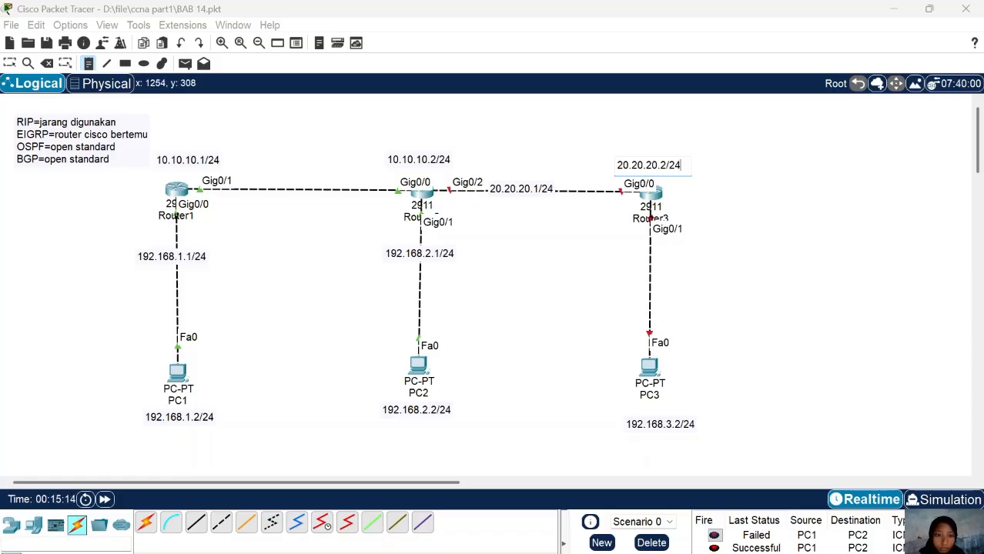
{"action": "left_click", "coordinate": [628, 274]}
{"action": "type", "text": "192"}
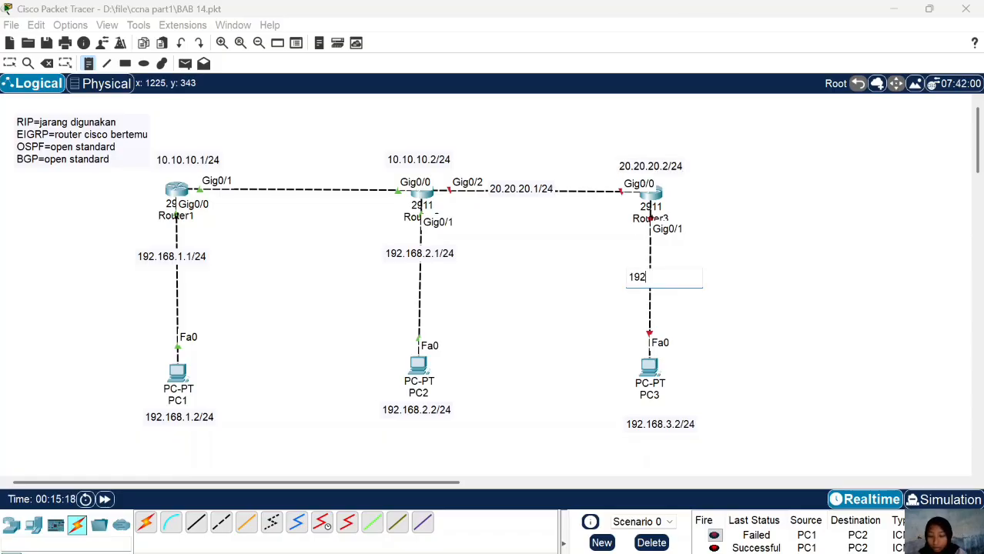
{"action": "type", "text": ".168."}
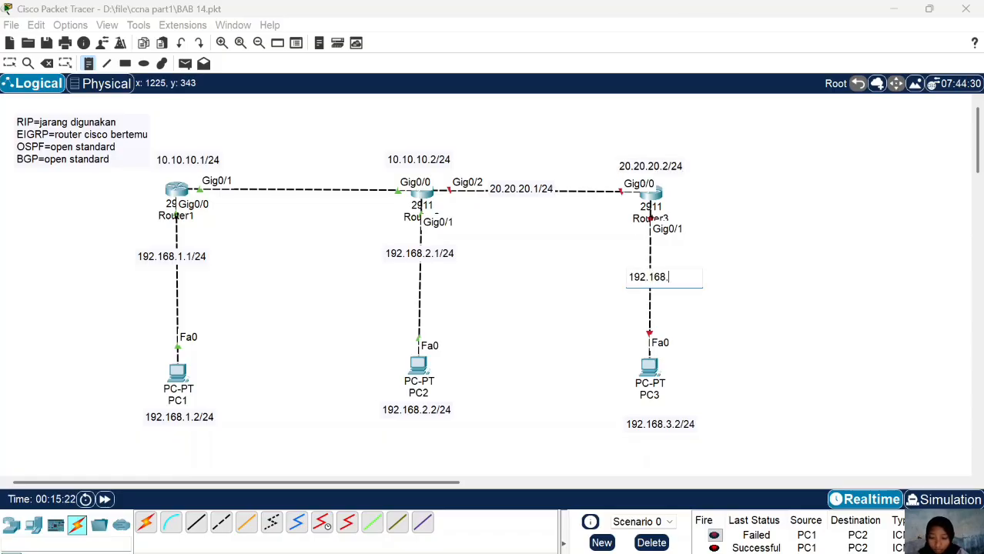
{"action": "type", "text": "3.1/"}
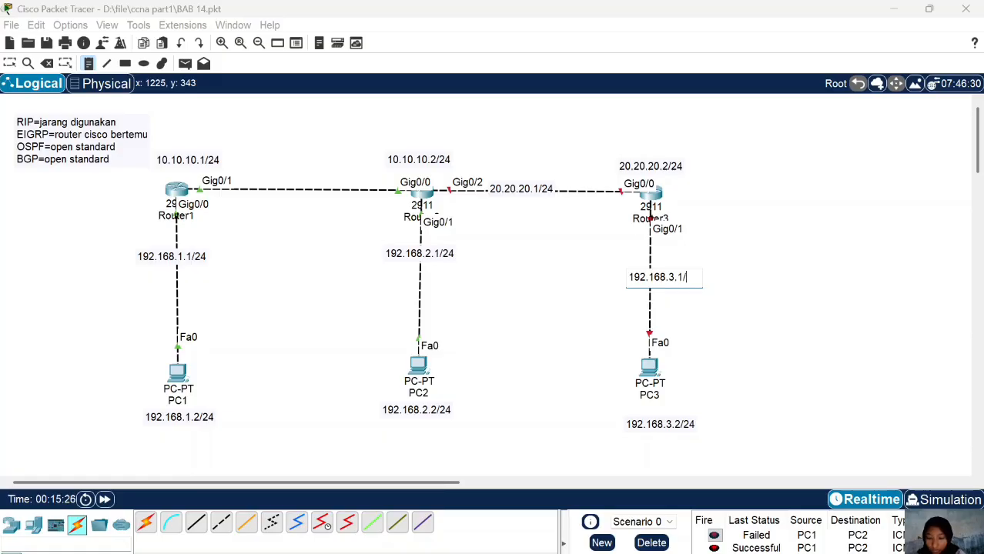
{"action": "type", "text": "24"}
Move the 20.20.20.1/24 note above its link, shift PC3 up slightly, and bring the two 192.168.3.x notes closer to their devices.
{"action": "left_click", "coordinate": [10, 63]}
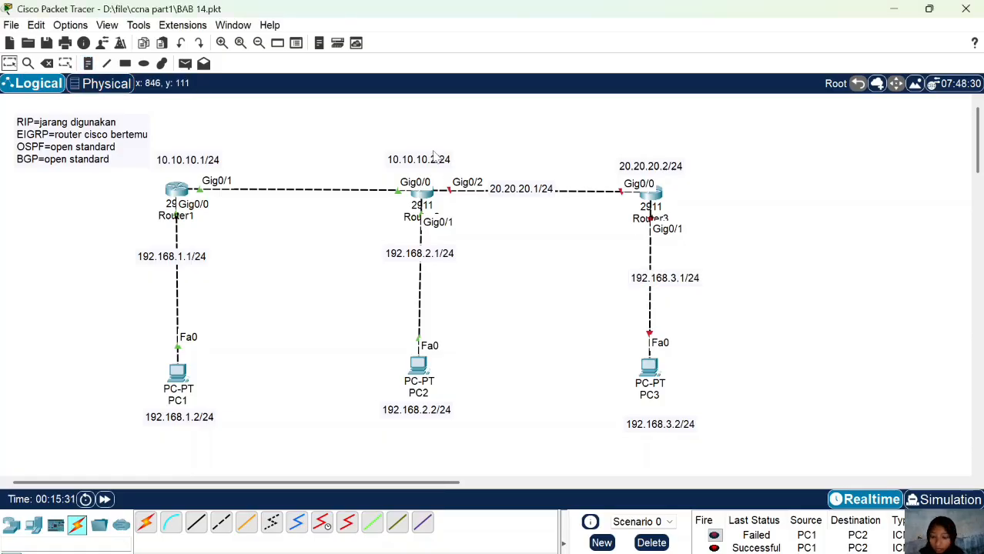
{"action": "left_click_drag", "start_coordinate": [521, 188], "coordinate": [518, 178]}
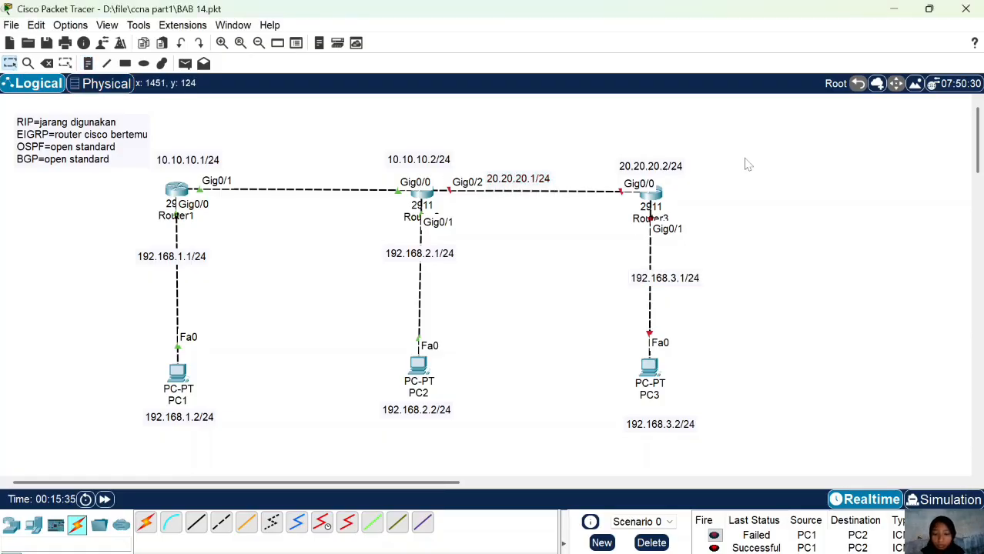
{"action": "left_click_drag", "start_coordinate": [650, 376], "coordinate": [650, 370]}
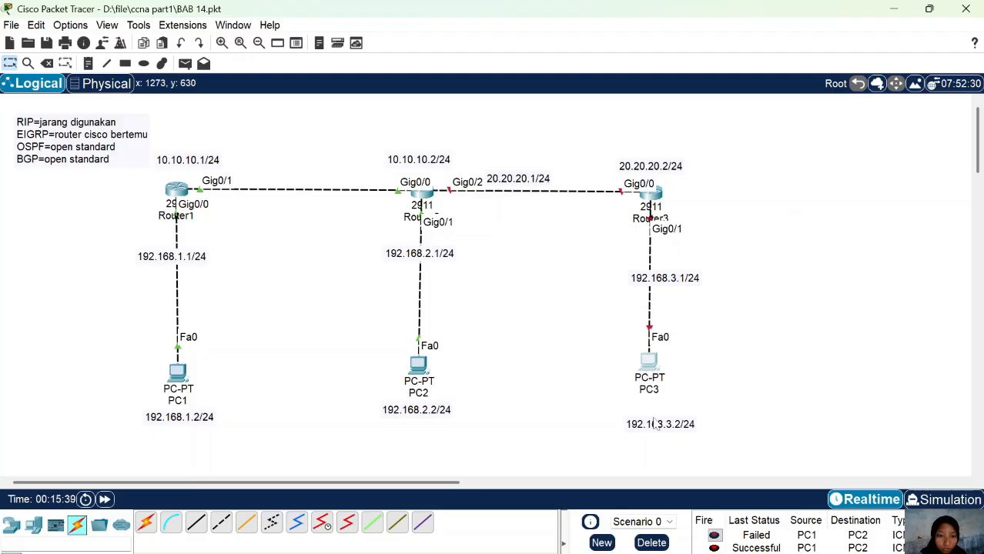
{"action": "left_click_drag", "start_coordinate": [654, 425], "coordinate": [645, 407]}
{"action": "left_click_drag", "start_coordinate": [733, 356], "coordinate": [675, 262]}
Shift the 10.10.10.2/24 note left above Router2's Gig0/0 link and raise the 20.20.20.1/24 note level with it.
{"action": "left_click", "coordinate": [418, 159]}
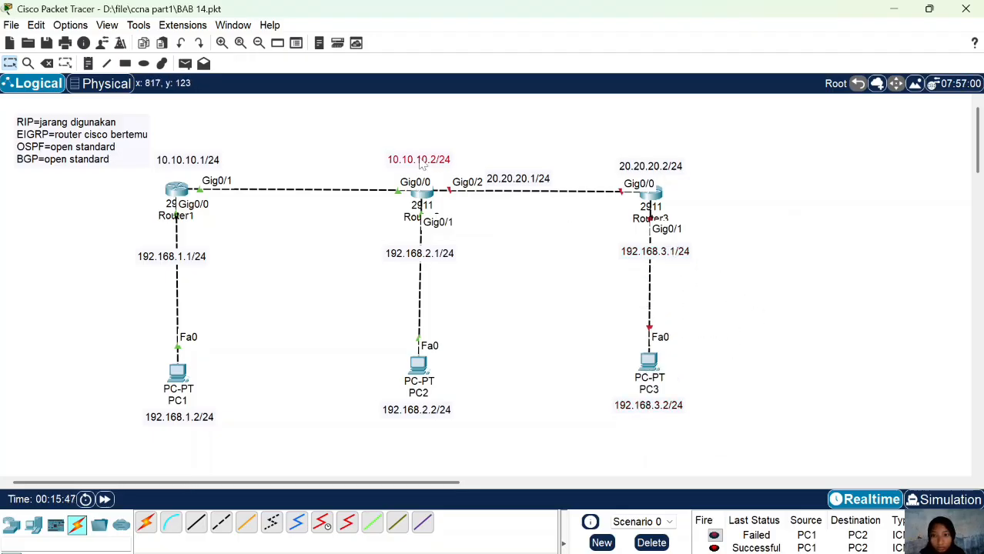
{"action": "left_click_drag", "start_coordinate": [418, 160], "coordinate": [363, 167]}
{"action": "left_click_drag", "start_coordinate": [501, 179], "coordinate": [497, 167]}
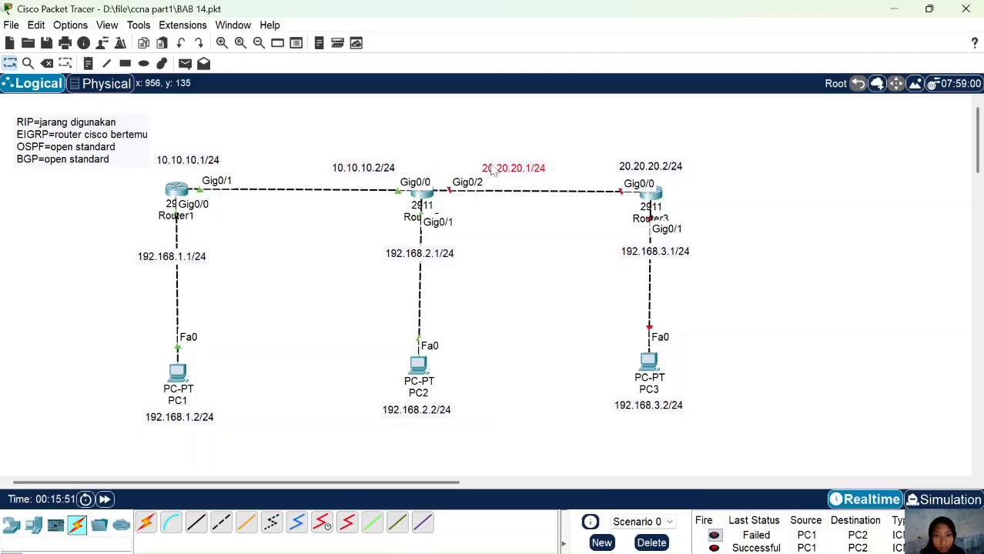
{"action": "left_click", "coordinate": [799, 226]}
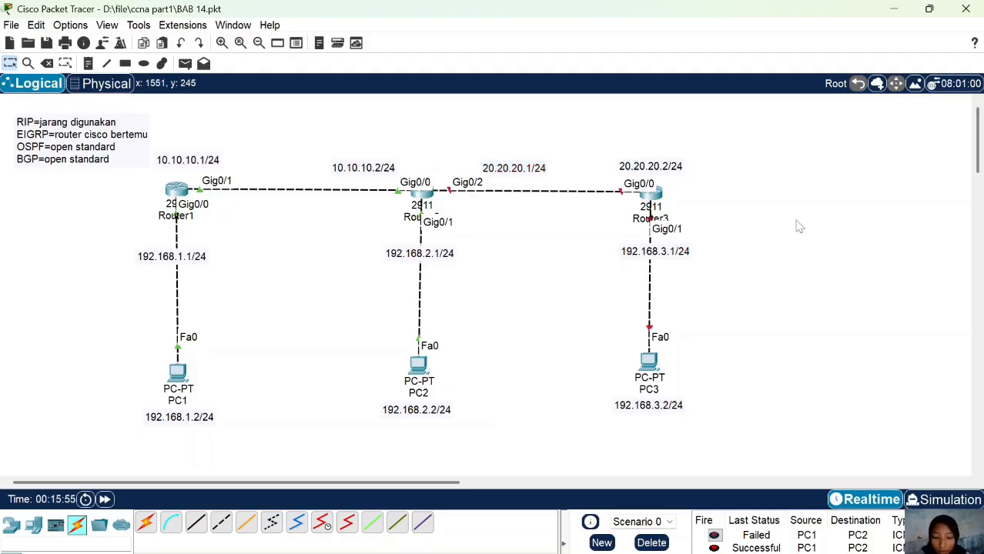
On Router2, leave OSPF configuration mode and assign 20.20.20.1 with mask 255.255.255.0 to interface Gig0/2.
{"action": "left_click", "coordinate": [421, 194]}
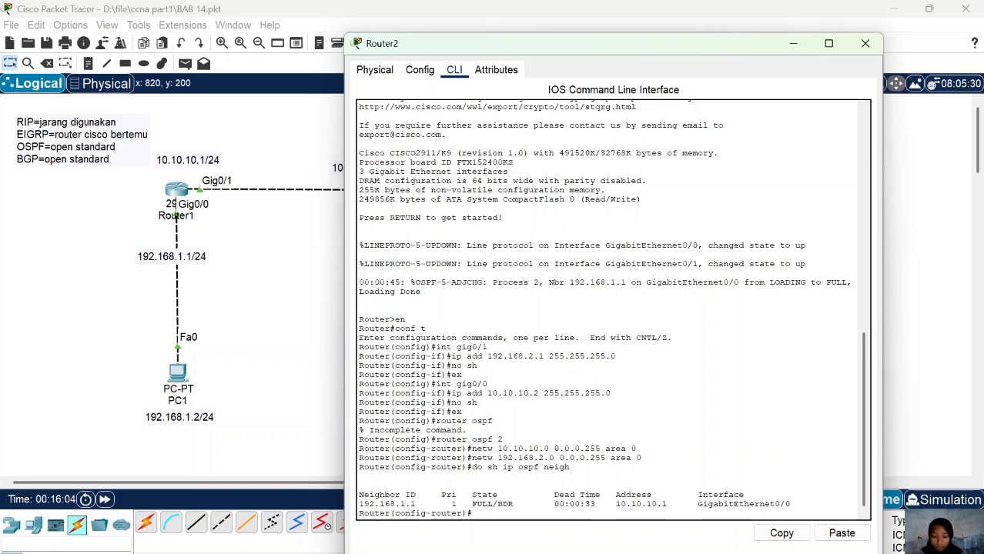
{"action": "type", "text": "ex"}
{"action": "key", "text": "Return"}
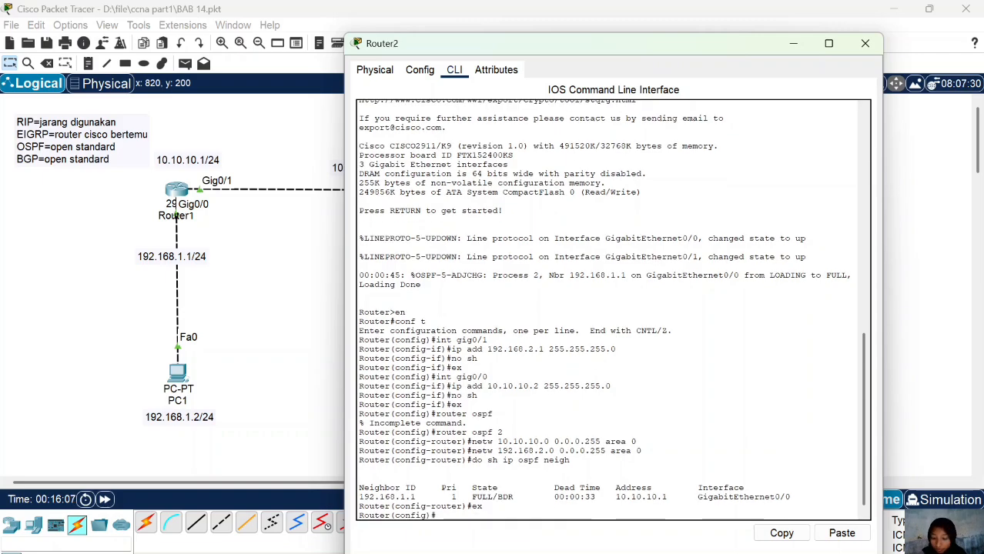
{"action": "type", "text": "int gig0/"}
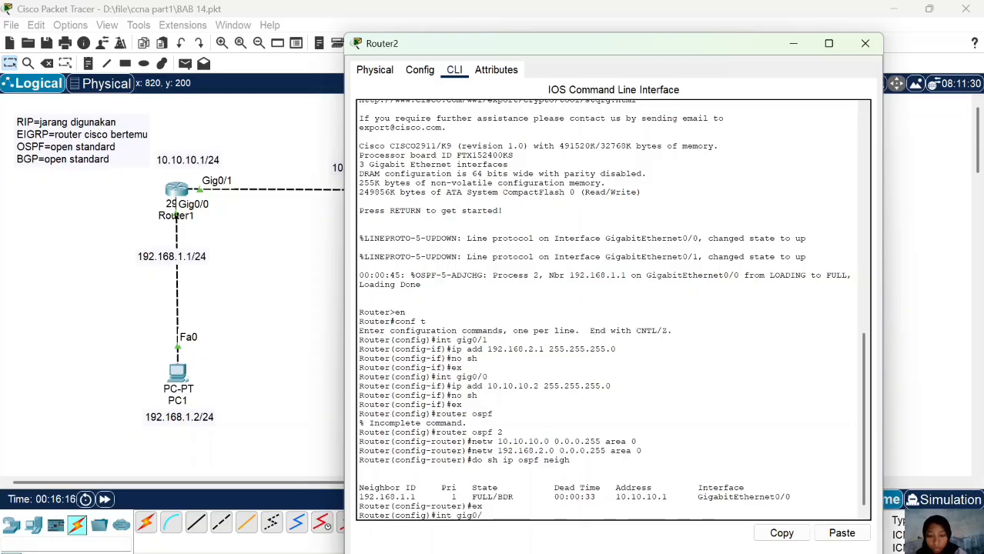
{"action": "type", "text": "2"}
{"action": "key", "text": "Return"}
{"action": "type", "text": "ip add"}
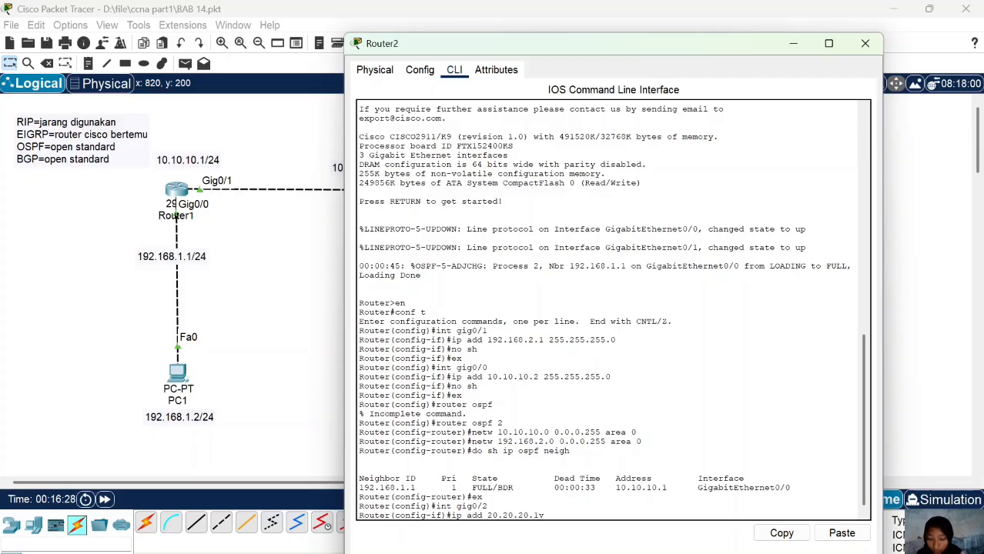
{"action": "type", "text": "20.20.20.1 255.25"}
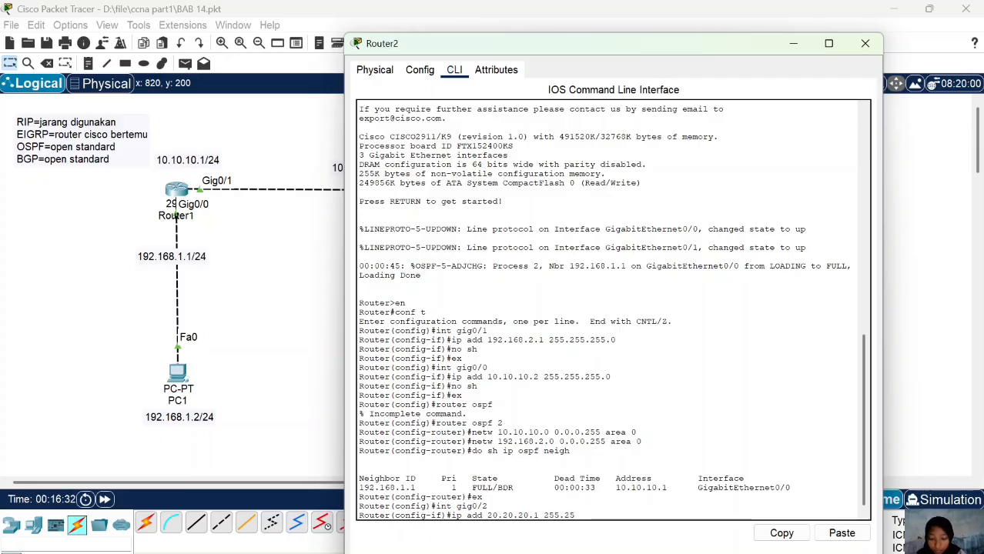
{"action": "type", "text": "5.255"}
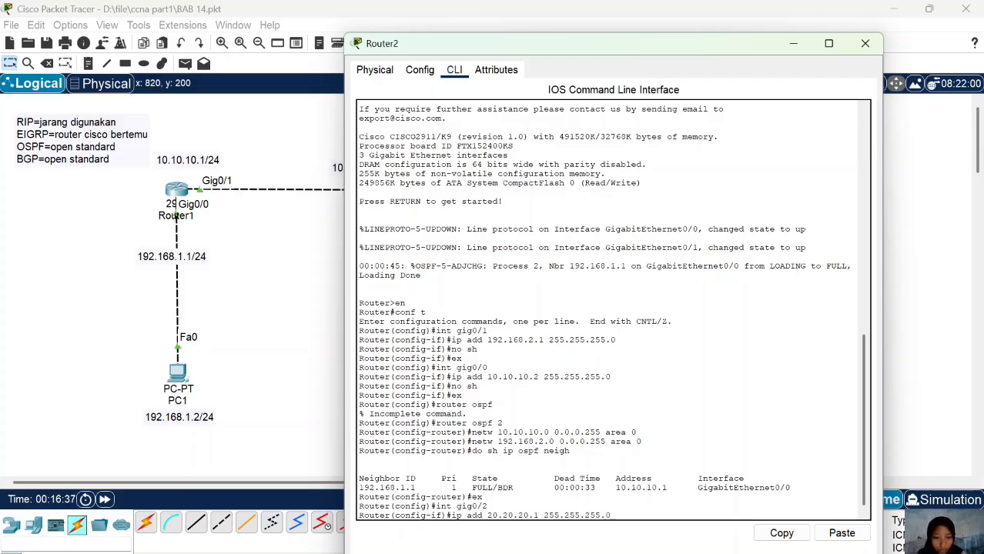
{"action": "type", "text": ".0"}
{"action": "key", "text": "Return"}
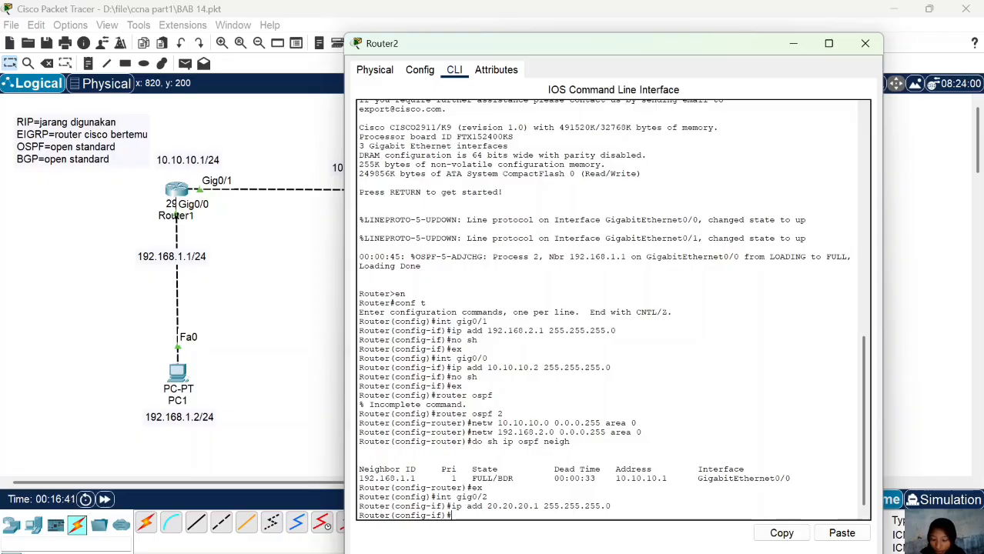
Enable Router2's Gig0/2 interface with no shutdown, exit interface mode, and close the router's window.
{"action": "type", "text": "no "}
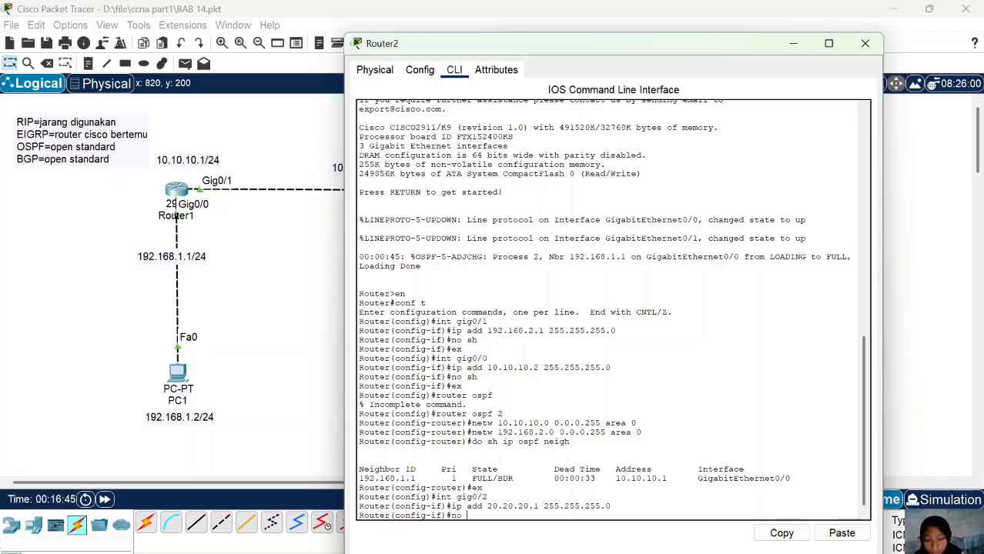
{"action": "type", "text": "sh"}
{"action": "key", "text": "Return"}
{"action": "type", "text": "x"}
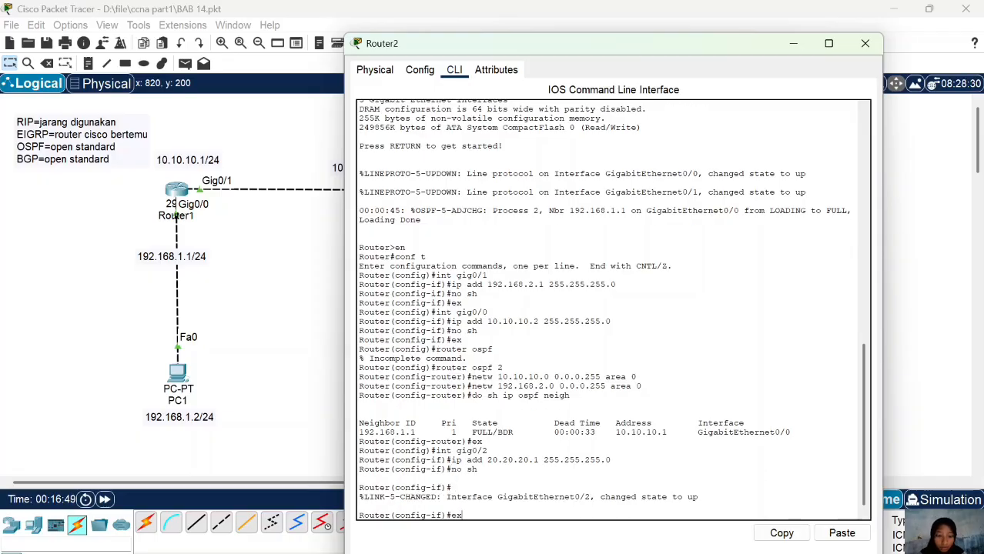
{"action": "key", "text": "Return"}
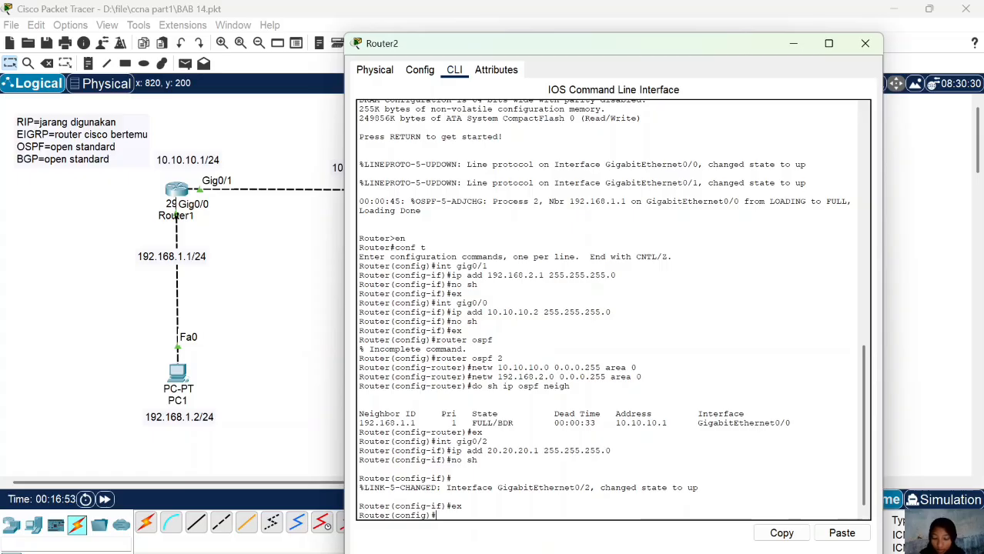
{"action": "left_click", "coordinate": [865, 43]}
Open Router3's command line, decline the initial configuration dialog, and enter global configuration mode.
{"action": "left_click", "coordinate": [649, 193]}
{"action": "left_click", "coordinate": [455, 69]}
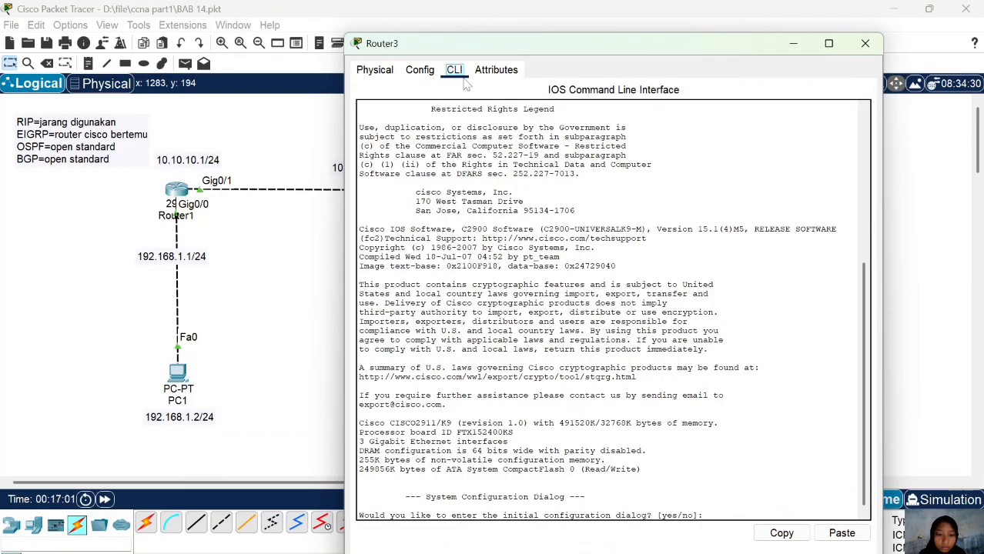
{"action": "type", "text": "no"}
{"action": "key", "text": "Return"}
{"action": "key", "text": "Return"}
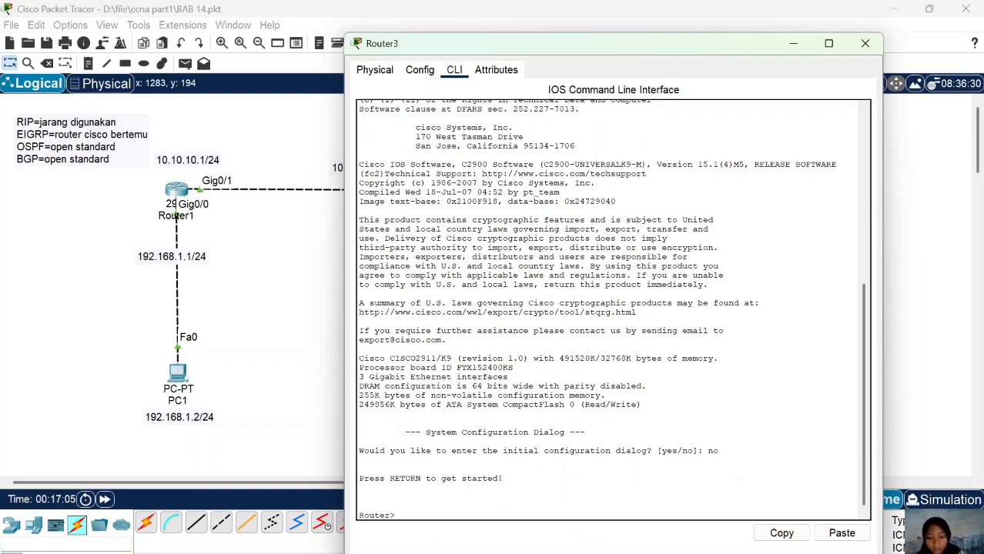
{"action": "type", "text": "en"}
{"action": "key", "text": "Return"}
{"action": "type", "text": "conf t"}
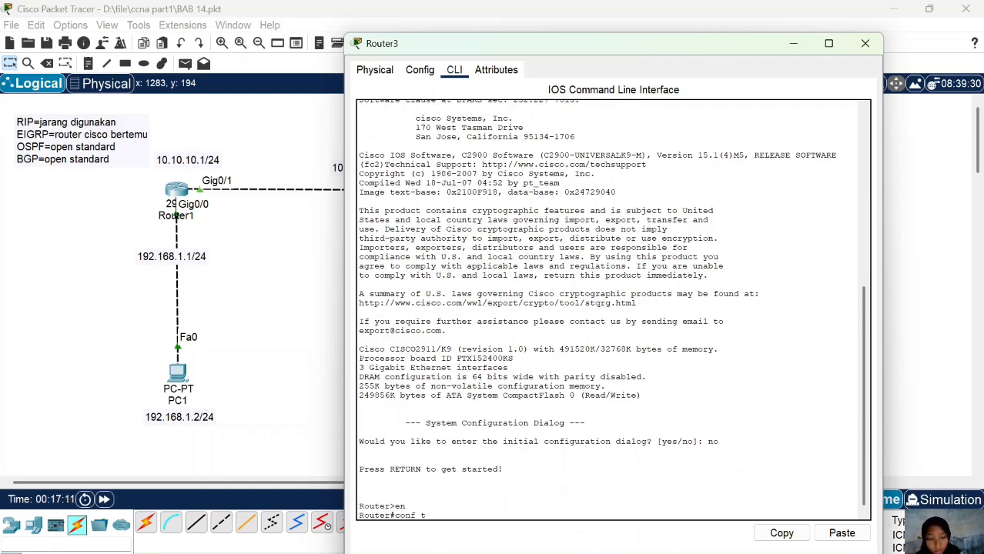
{"action": "key", "text": "Return"}
Assign 192.168.3.1 with mask 255.255.255.0 to Router3's Gig0/1 interface.
{"action": "type", "text": "ig)#i"}
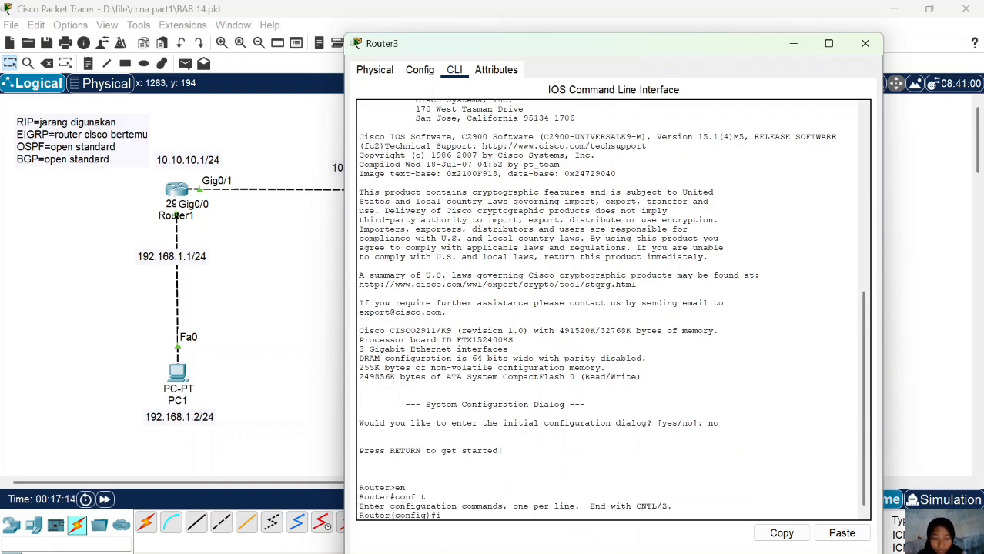
{"action": "type", "text": "nt gig0"}
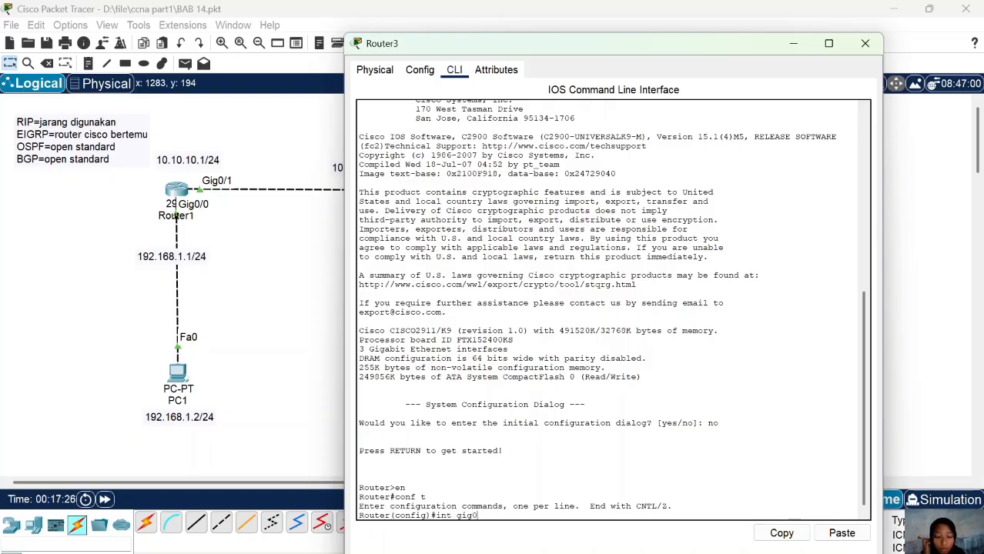
{"action": "type", "text": "/1"}
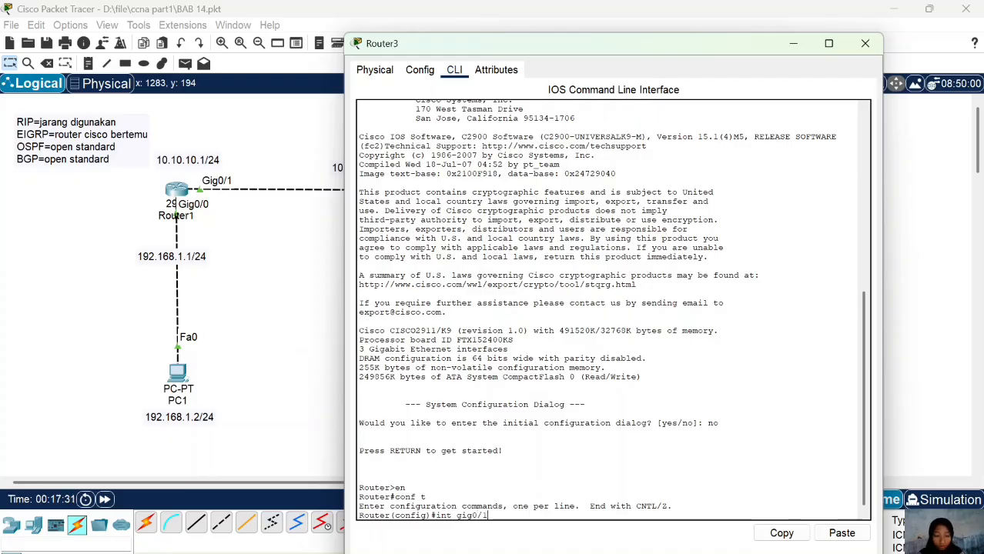
{"action": "key", "text": "Return"}
{"action": "type", "text": "ip"}
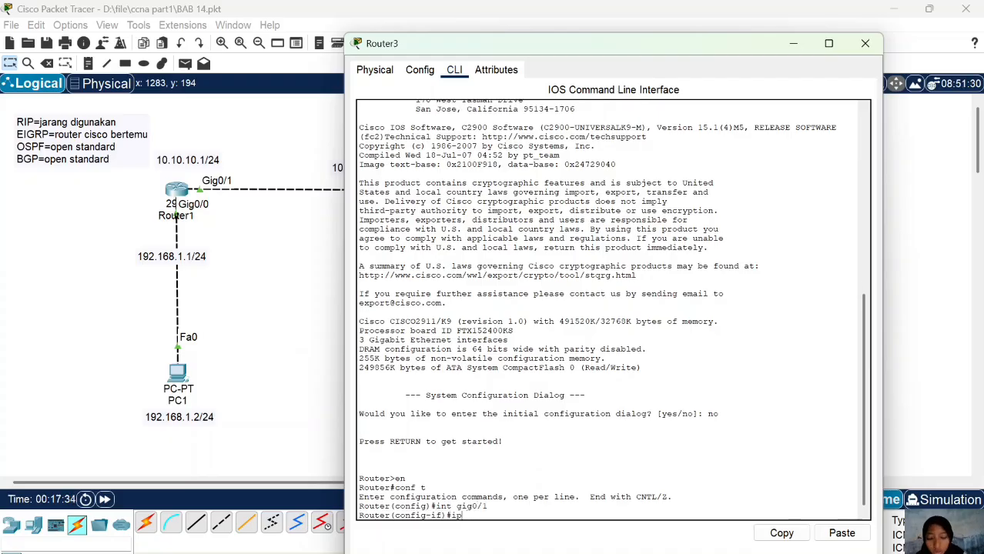
{"action": "type", "text": " add 192"}
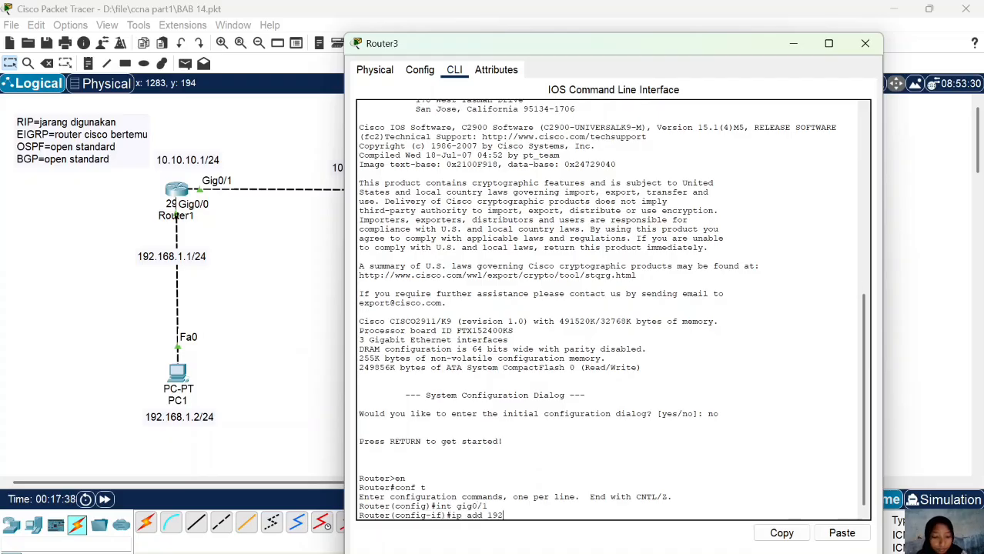
{"action": "type", "text": ".168."}
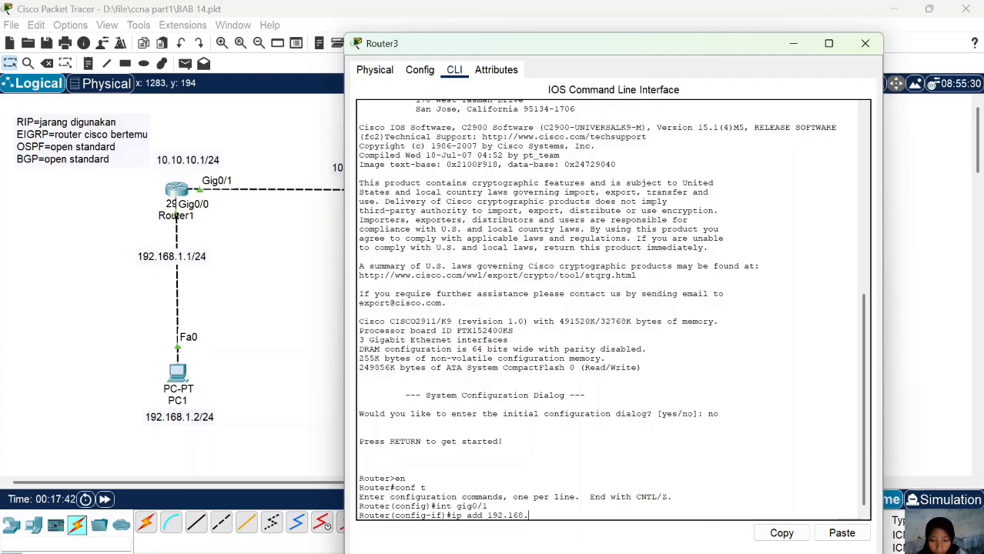
{"action": "type", "text": "3.1 255.2"}
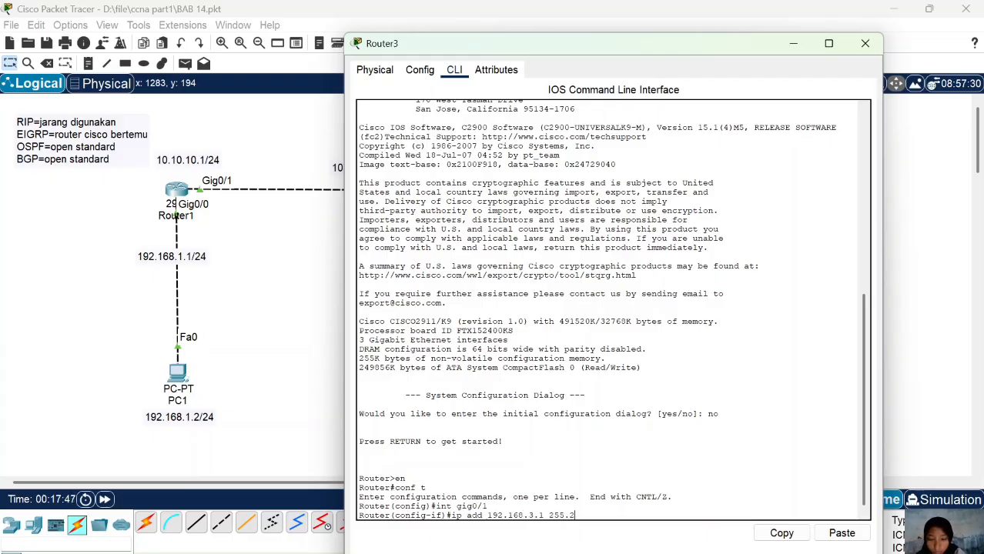
{"action": "type", "text": "55.255.0"}
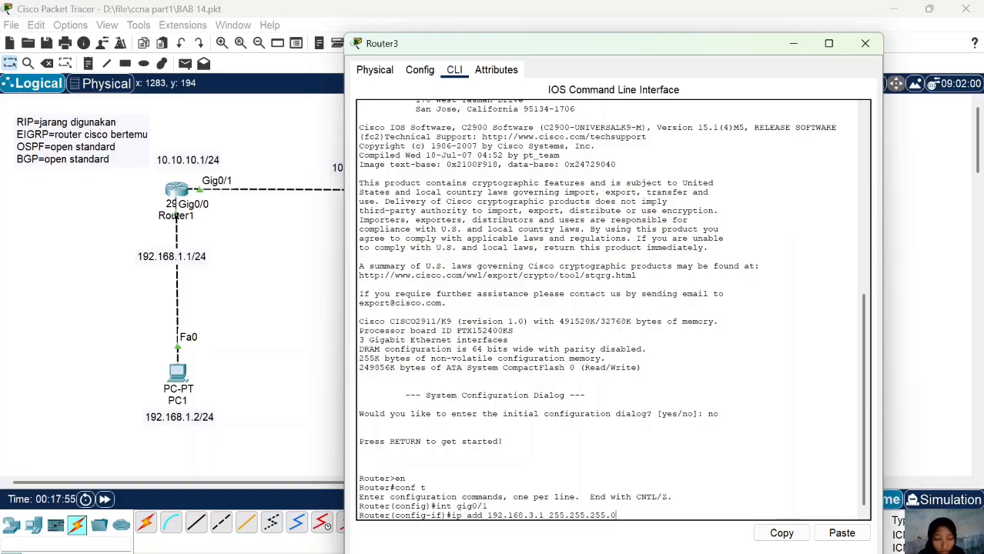
{"action": "key", "text": "Return"}
Enable Router3's Gig0/1 interface with no shutdown and try to exit interface mode.
{"action": "type", "text": "no sh"}
{"action": "key", "text": "Return"}
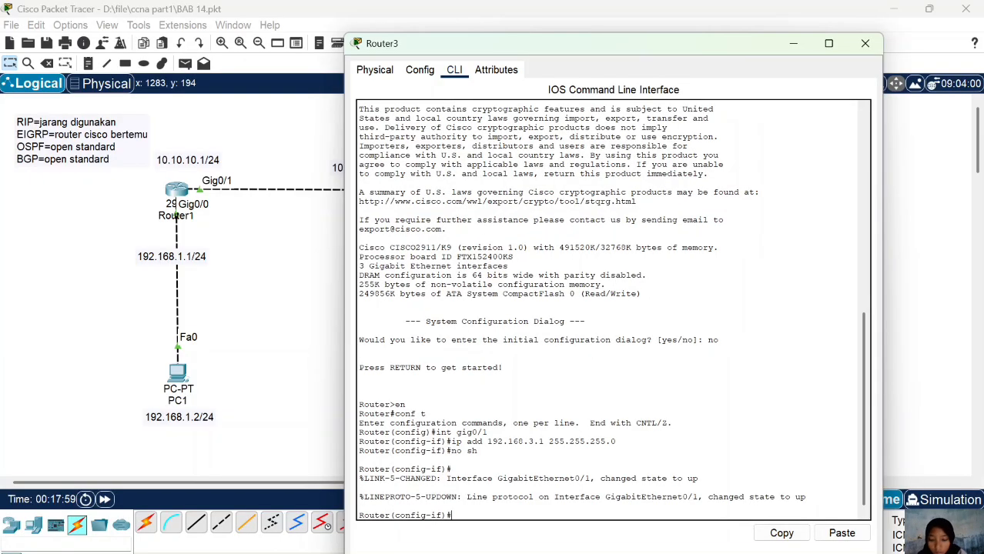
{"action": "type", "text": "exx"}
{"action": "key", "text": "Return"}
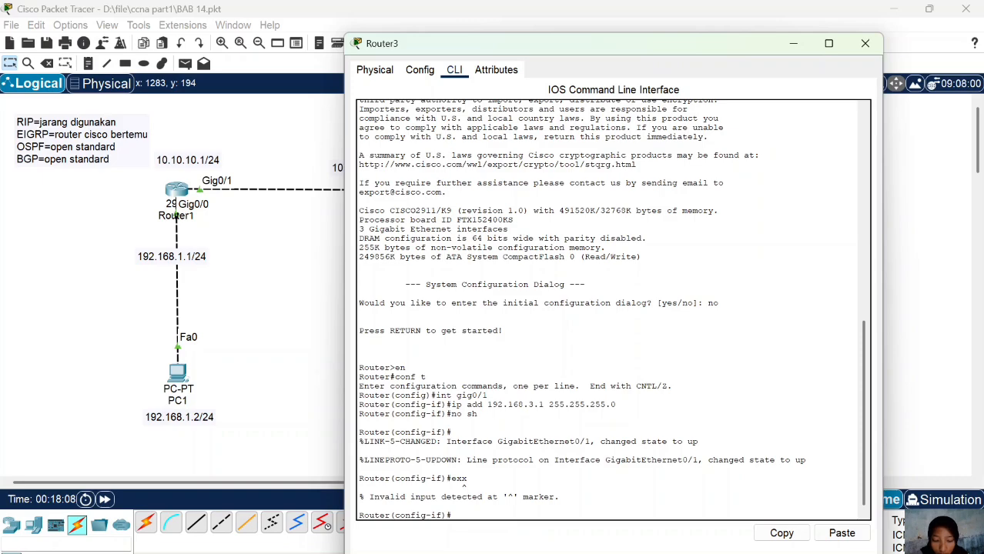
Switch to Router3's Gig0/0 interface and assign it 20.20.20.2 with mask 255.255.255.0.
{"action": "type", "text": "int gi"}
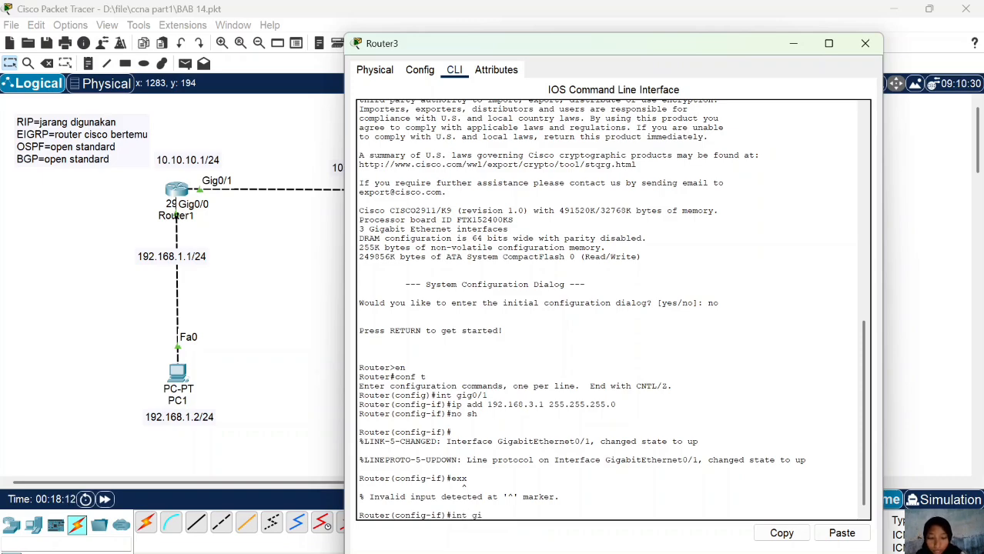
{"action": "type", "text": "g0/0/"}
{"action": "key", "text": "Return"}
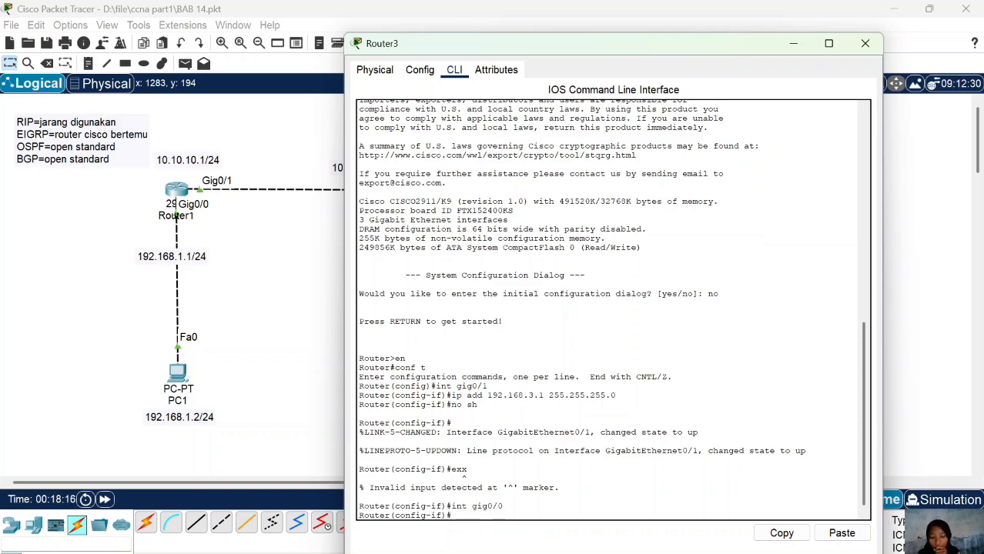
{"action": "type", "text": "ip add"}
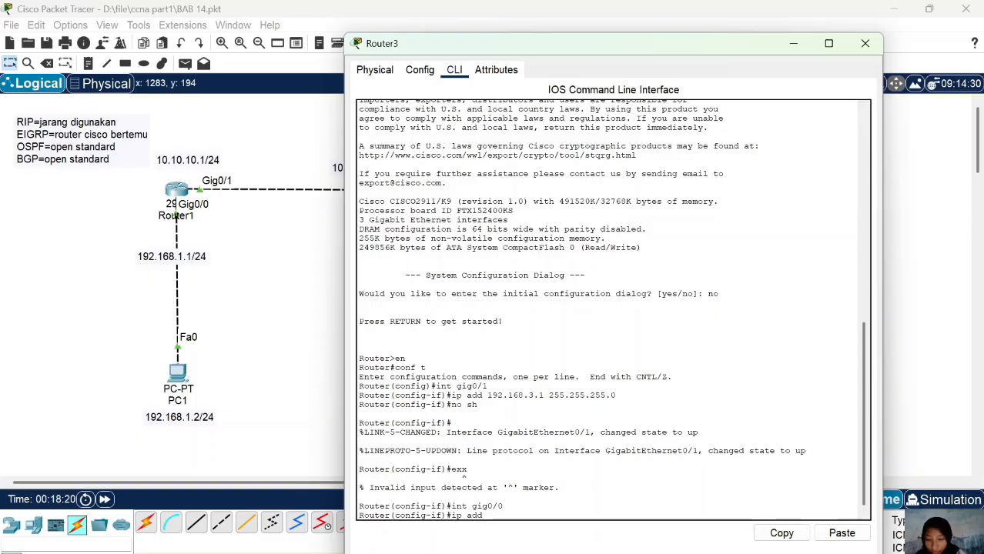
{"action": "type", "text": " 20.20.20.3"}
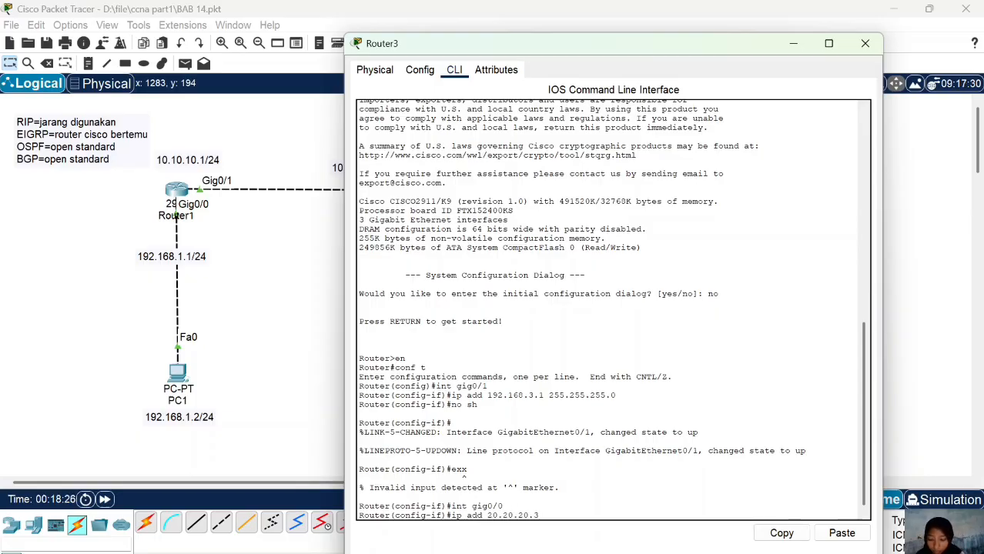
{"action": "key", "text": "BackSpace"}
{"action": "type", "text": "2"}
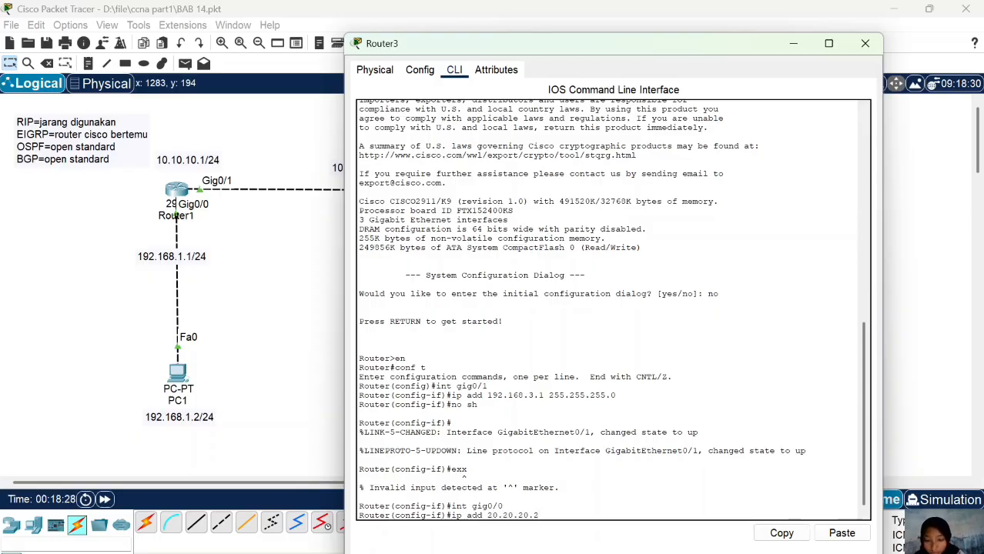
{"action": "type", "text": " 255.255.255.0"}
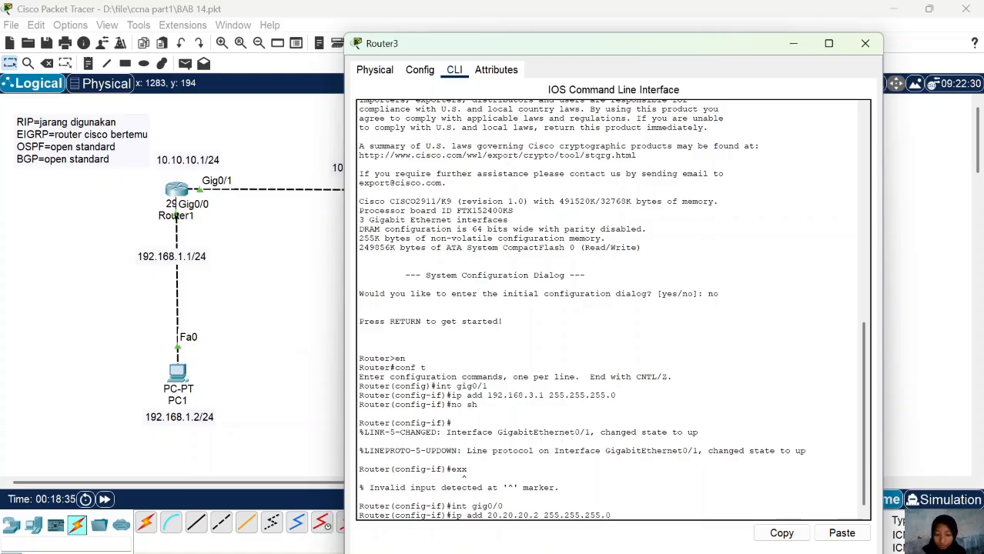
{"action": "key", "text": "Return"}
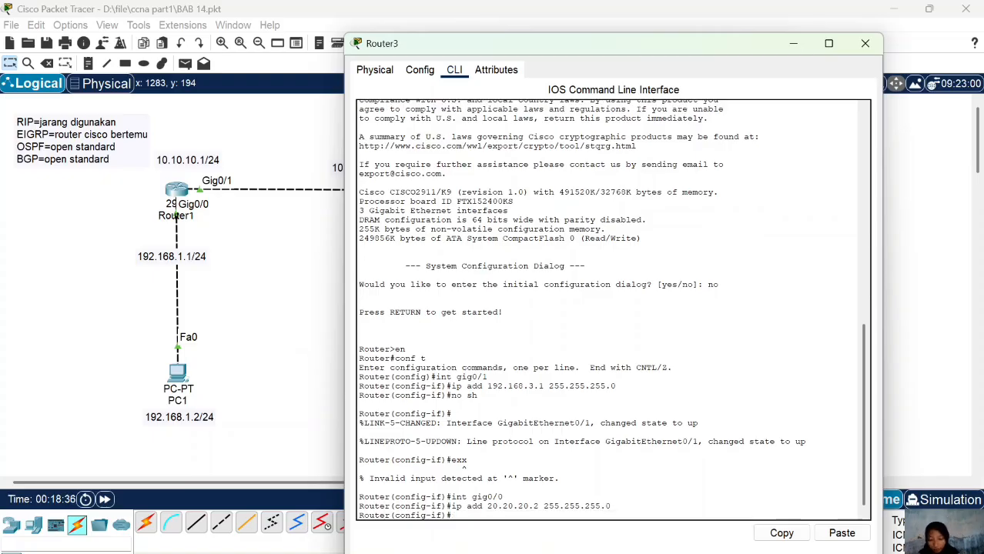
Enable Router3's Gig0/0 interface with no shutdown, return to global configuration mode, and close the router's window.
{"action": "type", "text": "no sh"}
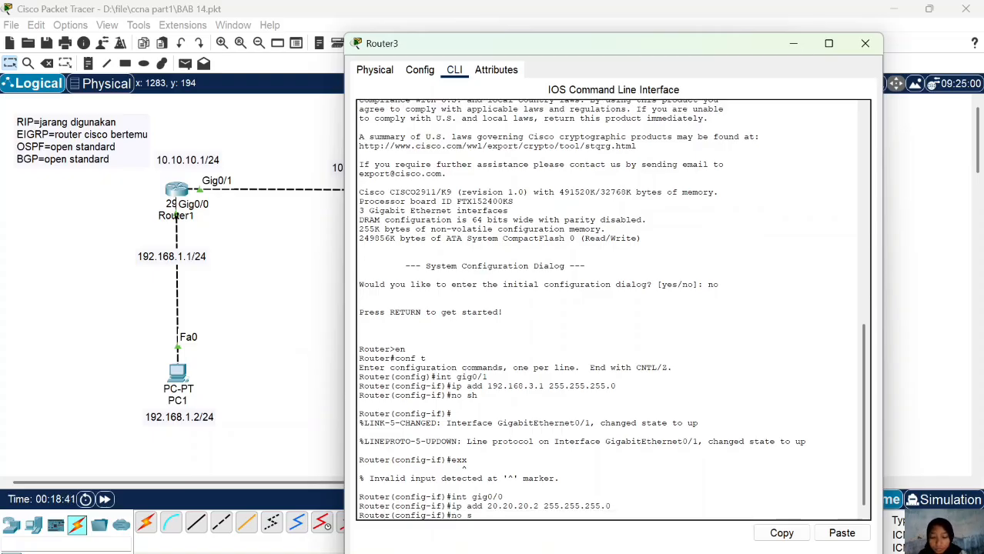
{"action": "key", "text": "Return"}
{"action": "type", "text": "ex"}
{"action": "key", "text": "Return"}
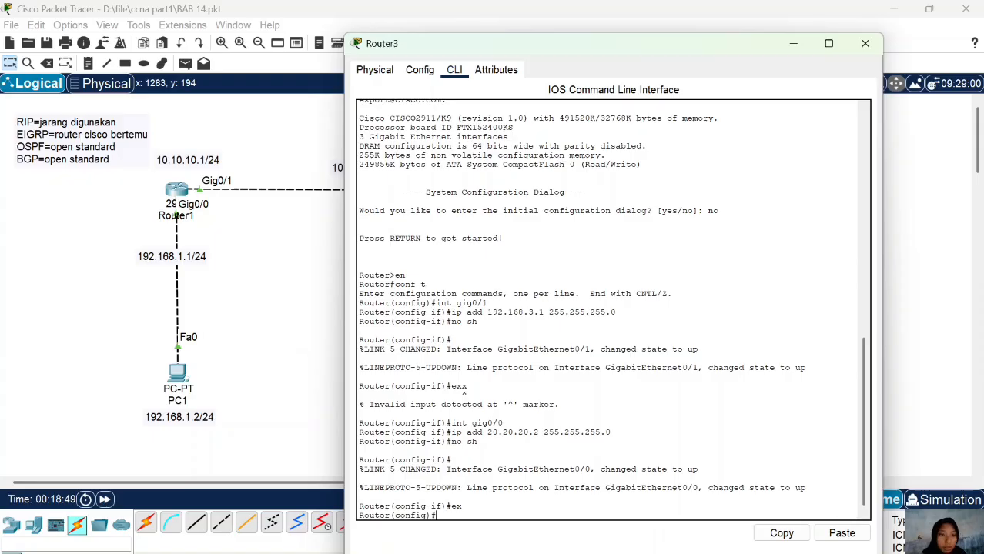
{"action": "left_click", "coordinate": [864, 43]}
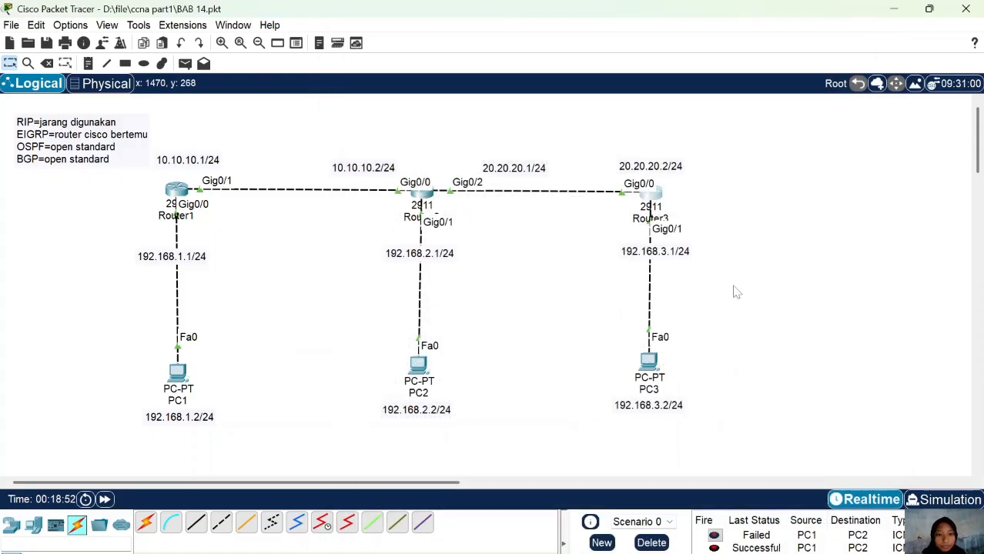
Assign PC3 the static IPv4 address 192.168.3.2 with subnet mask 255.255.255.0.
{"action": "left_click", "coordinate": [650, 363]}
{"action": "left_click", "coordinate": [465, 69]}
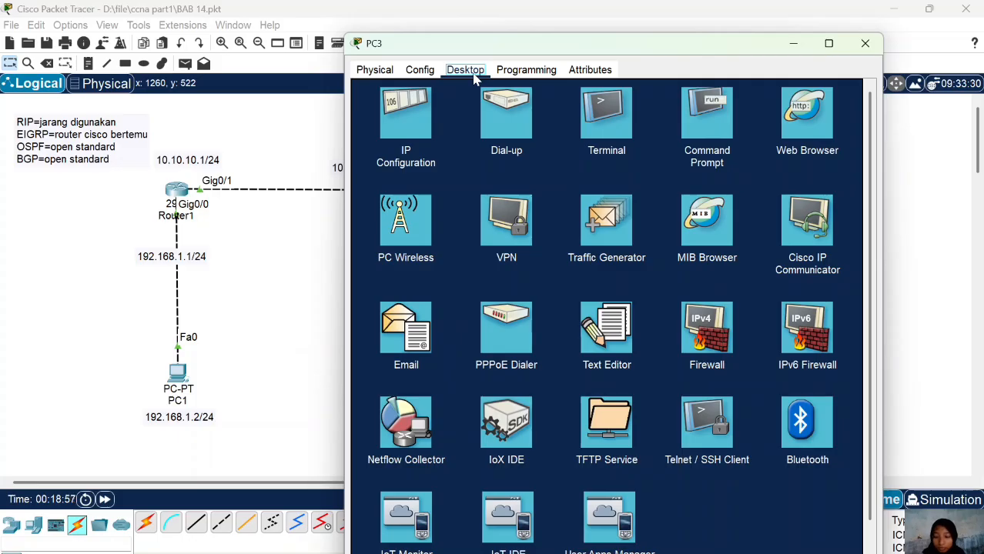
{"action": "left_click", "coordinate": [406, 116]}
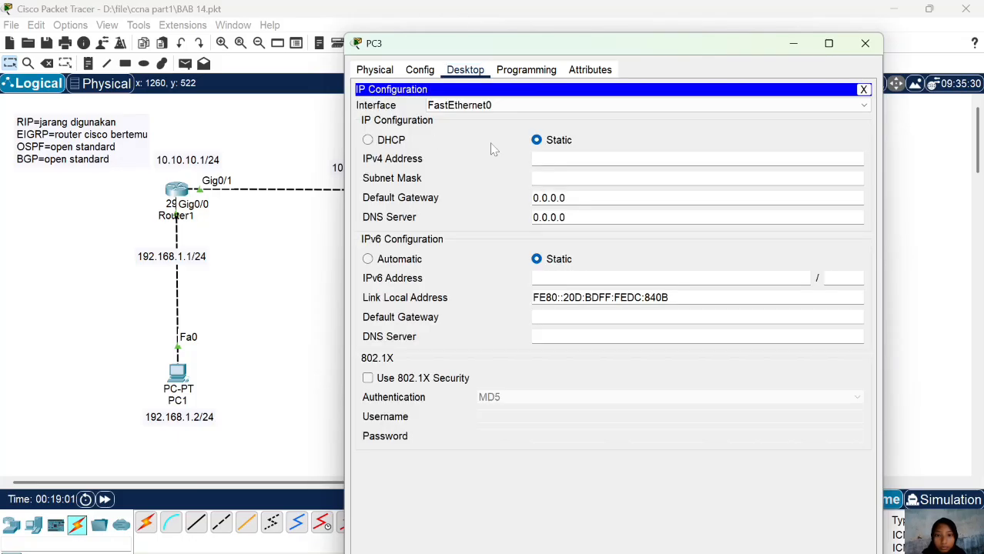
{"action": "type", "text": "192"}
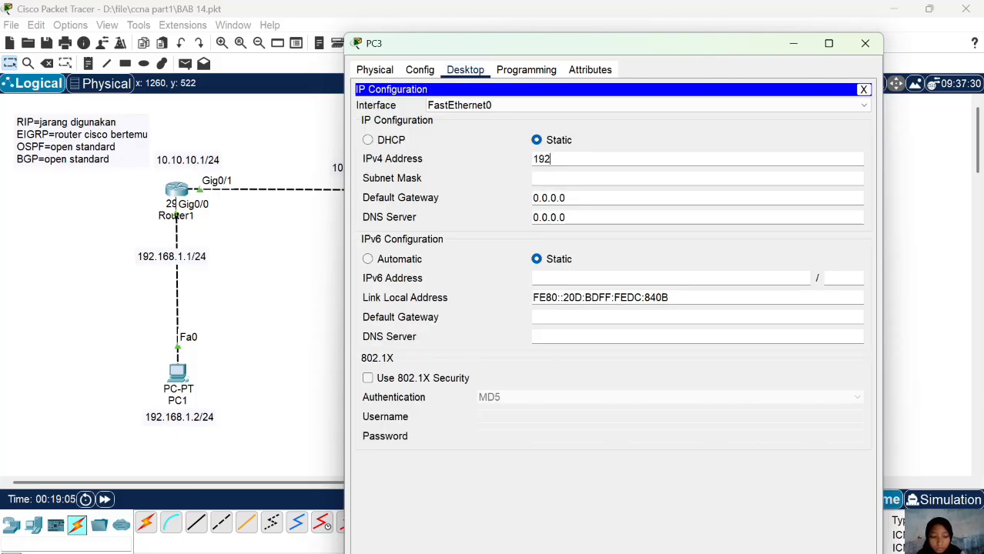
{"action": "type", "text": ".168.3.2"}
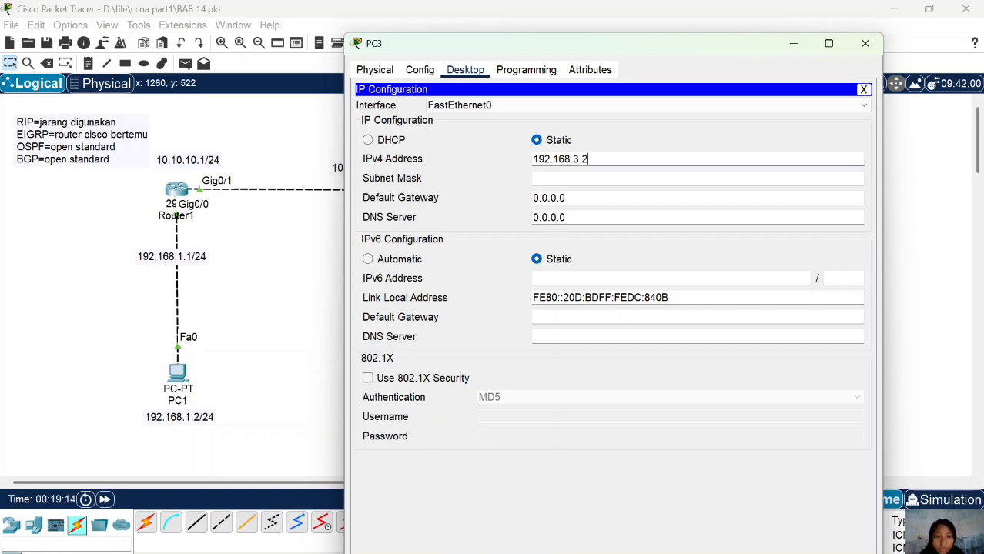
{"action": "key", "text": "Tab"}
Set PC3's default gateway to 192.168.3.1 and close its window.
{"action": "key", "text": "Tab"}
{"action": "key", "text": "BackSpace"}
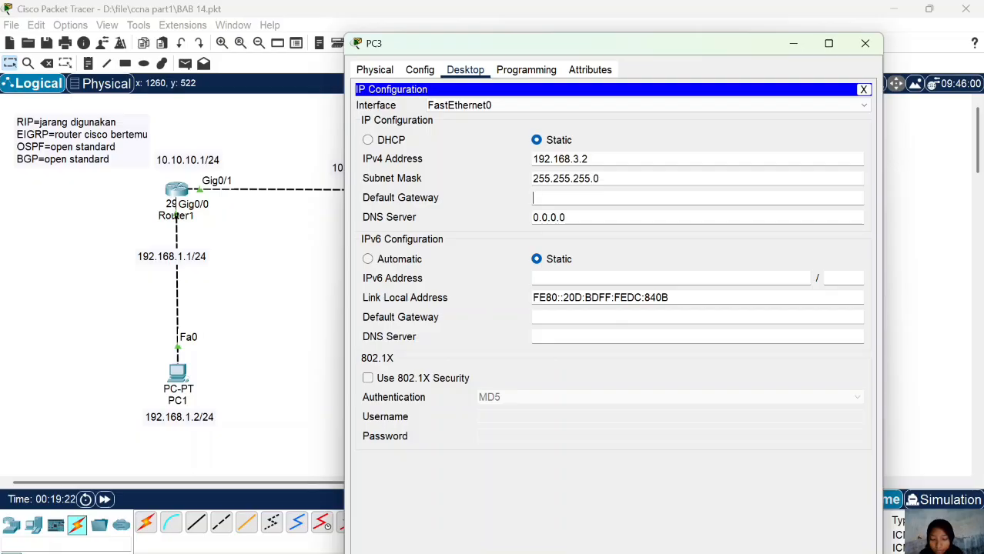
{"action": "type", "text": "192.168.2"}
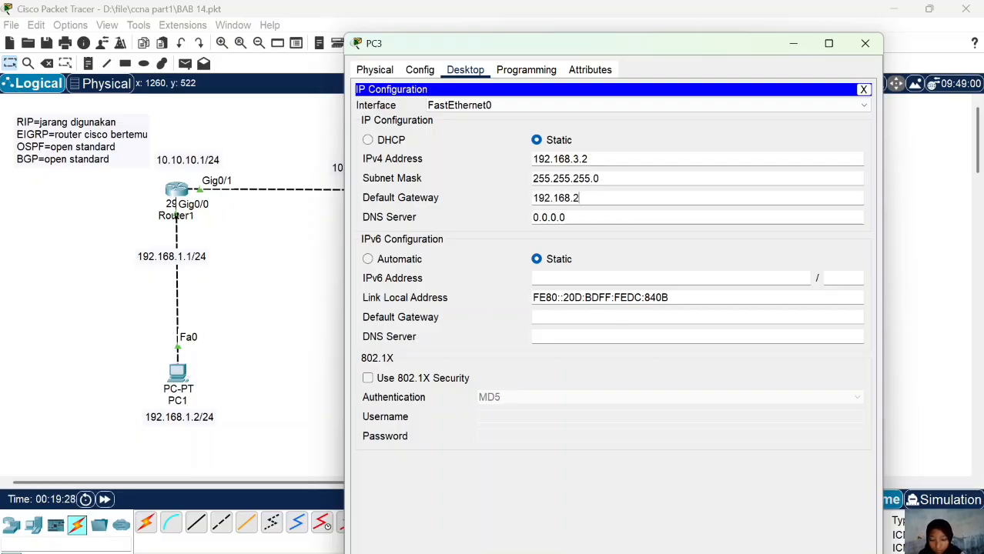
{"action": "key", "text": "BackSpace"}
{"action": "type", "text": "3.1"}
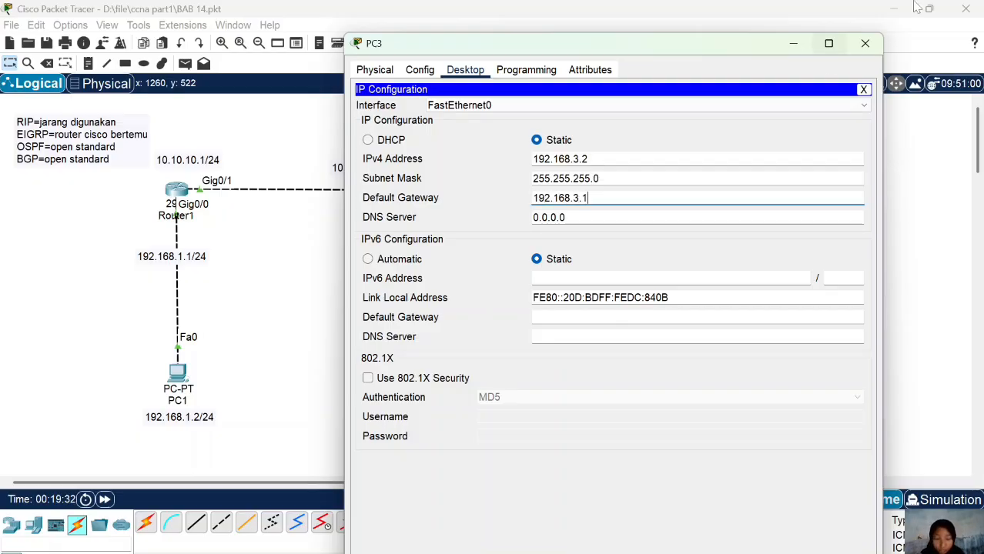
{"action": "left_click", "coordinate": [864, 43]}
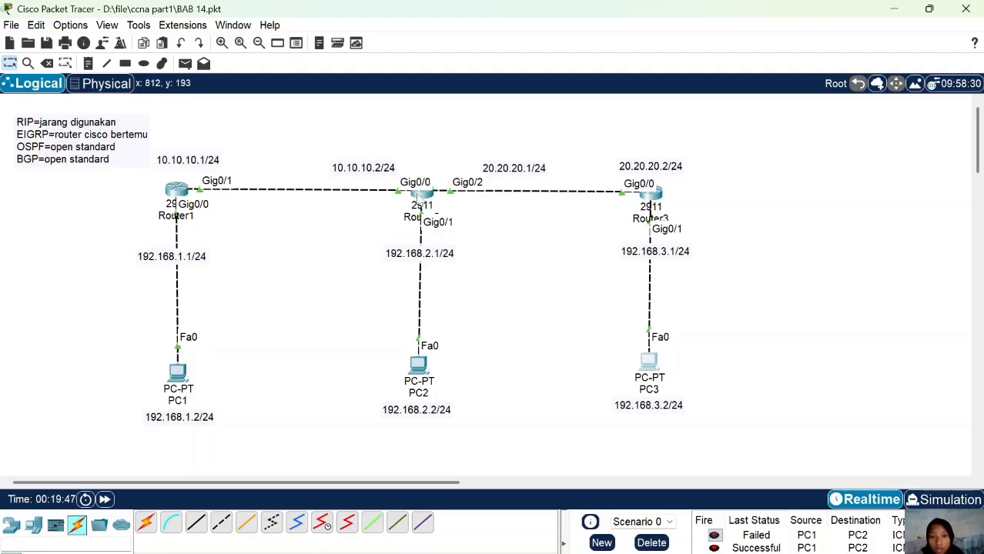
Open Router2's command line and enter configuration mode for OSPF process 2.
{"action": "left_click", "coordinate": [422, 193]}
{"action": "key", "text": "Return"}
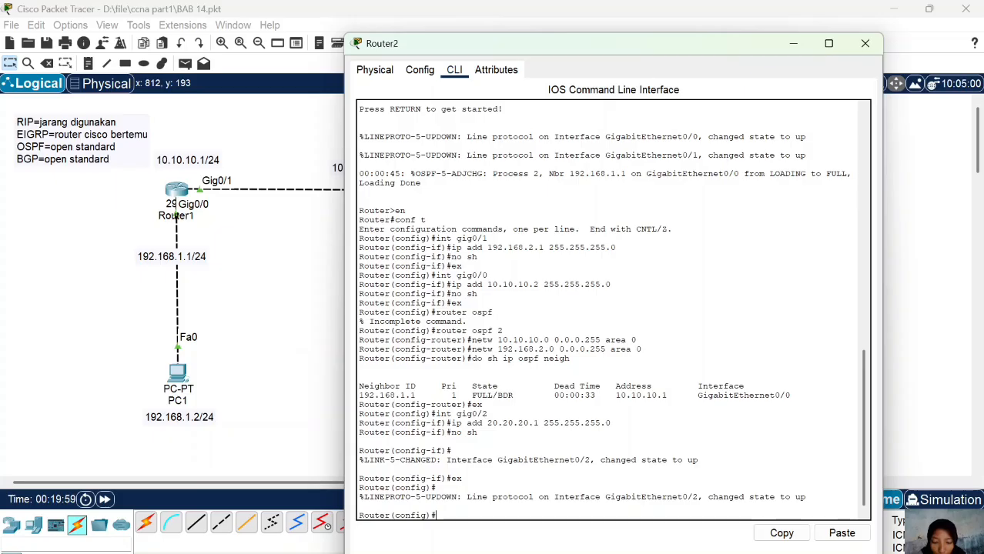
{"action": "type", "text": "router os"}
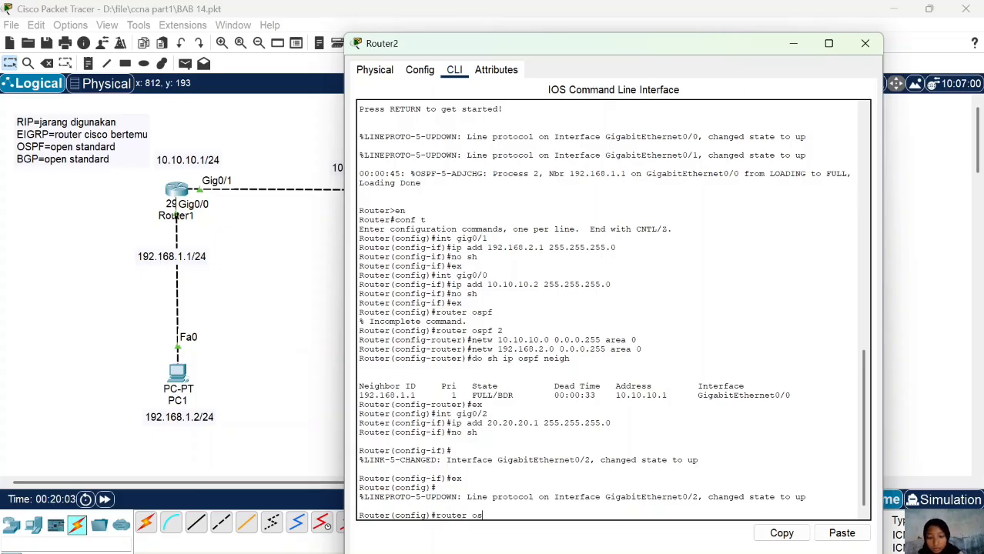
{"action": "type", "text": "pf 2"}
{"action": "key", "text": "Return"}
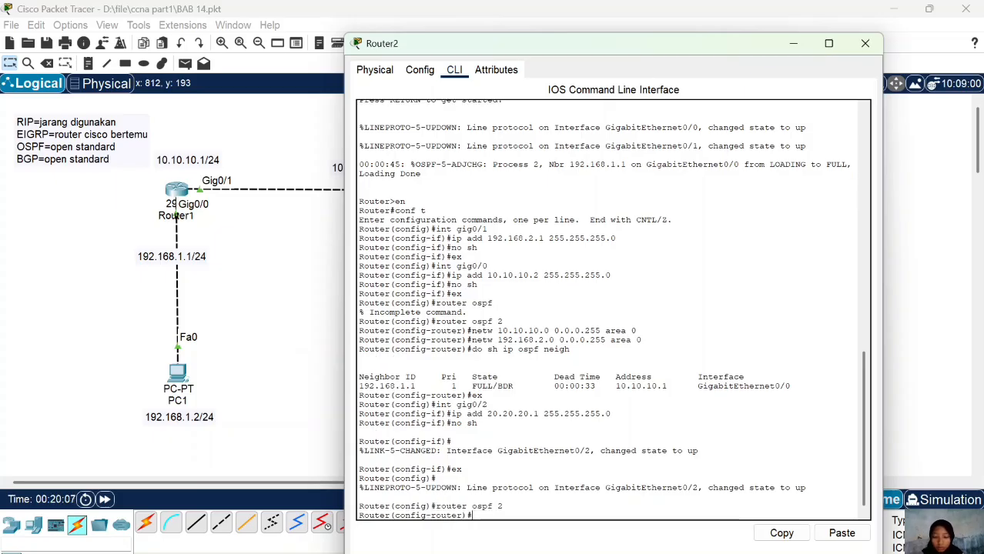
Advertise network 20.20.20.0 with wildcard 0.0.0.255 in area 0 on Router2, return to global configuration mode, and close its window.
{"action": "type", "text": "netw"}
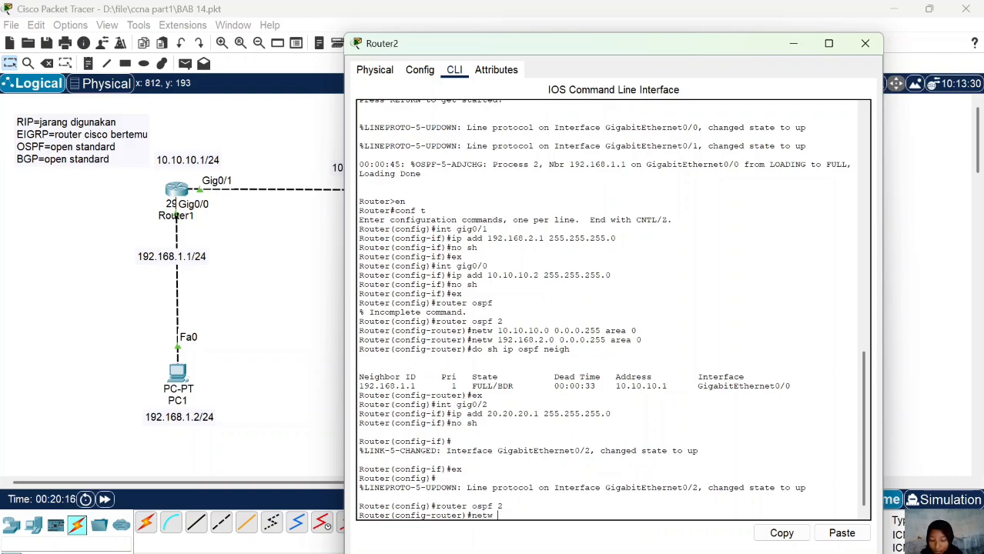
{"action": "type", "text": " 20.20.20."}
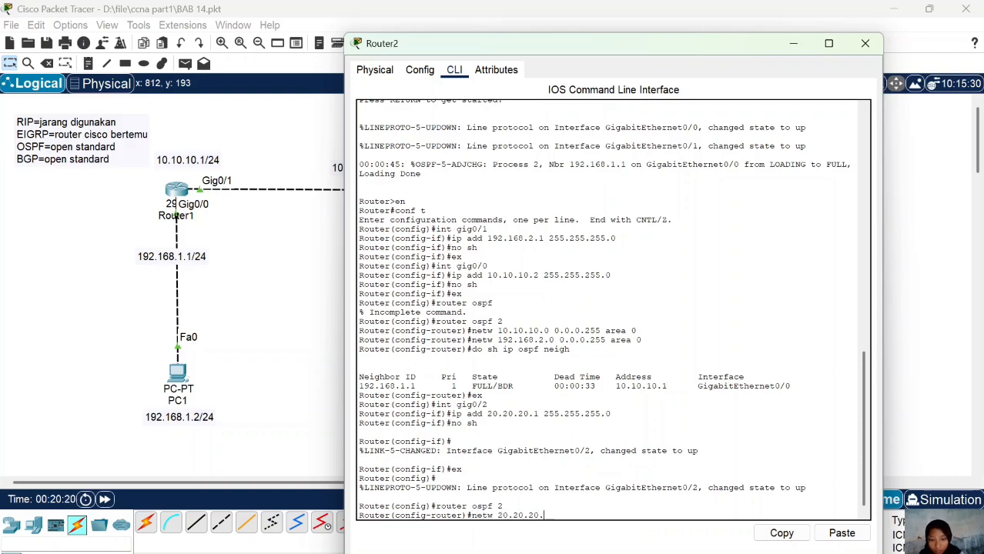
{"action": "type", "text": "0 "}
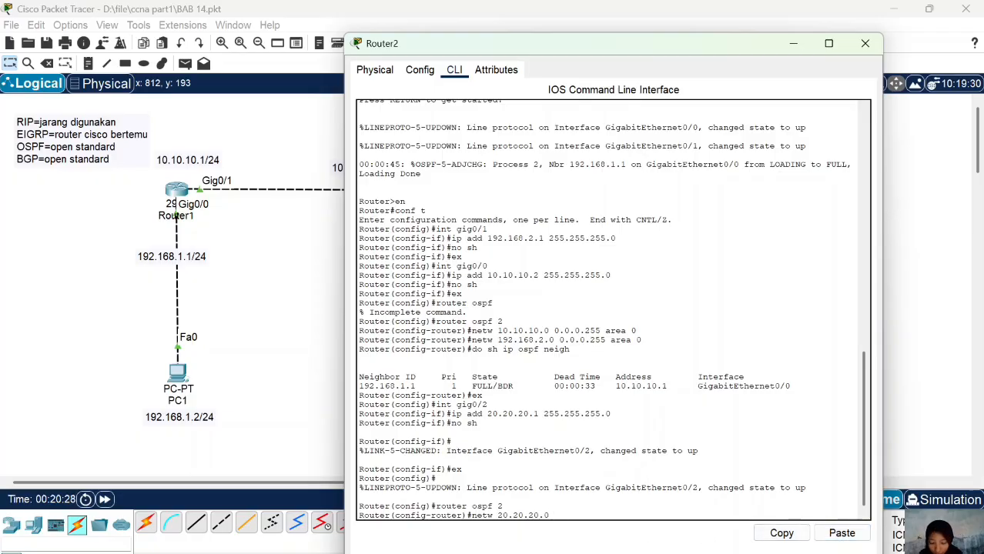
{"action": "type", "text": "0.0.0"}
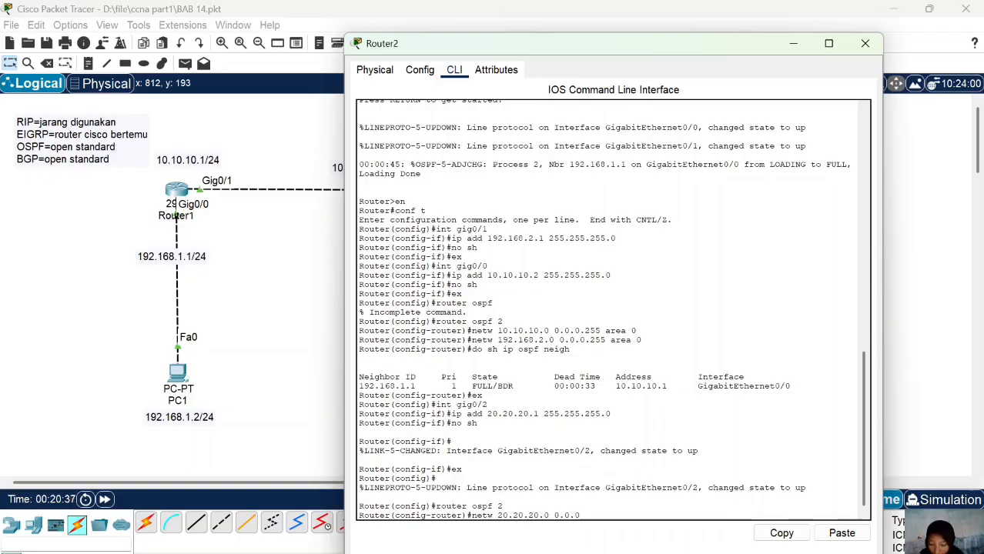
{"action": "type", "text": ".255 area 0"}
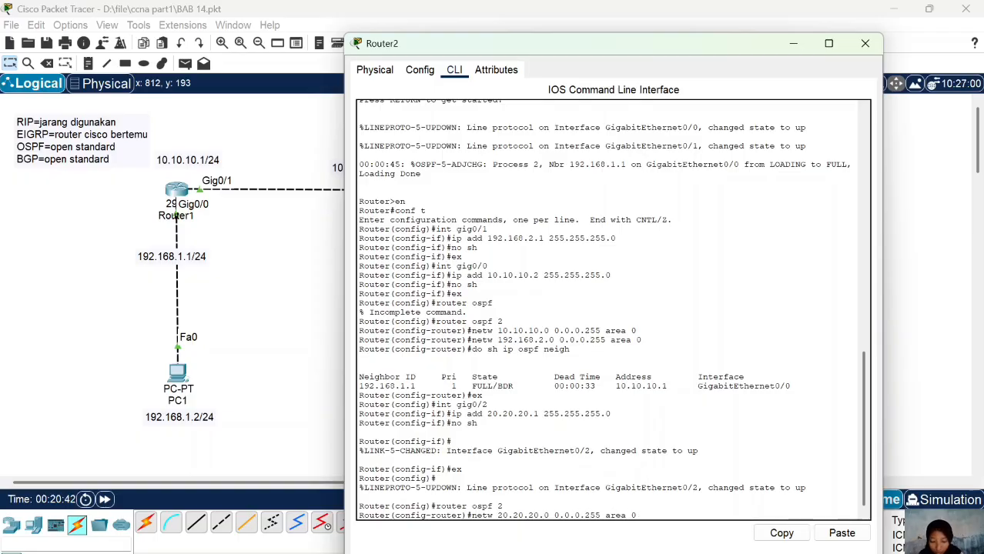
{"action": "key", "text": "Return"}
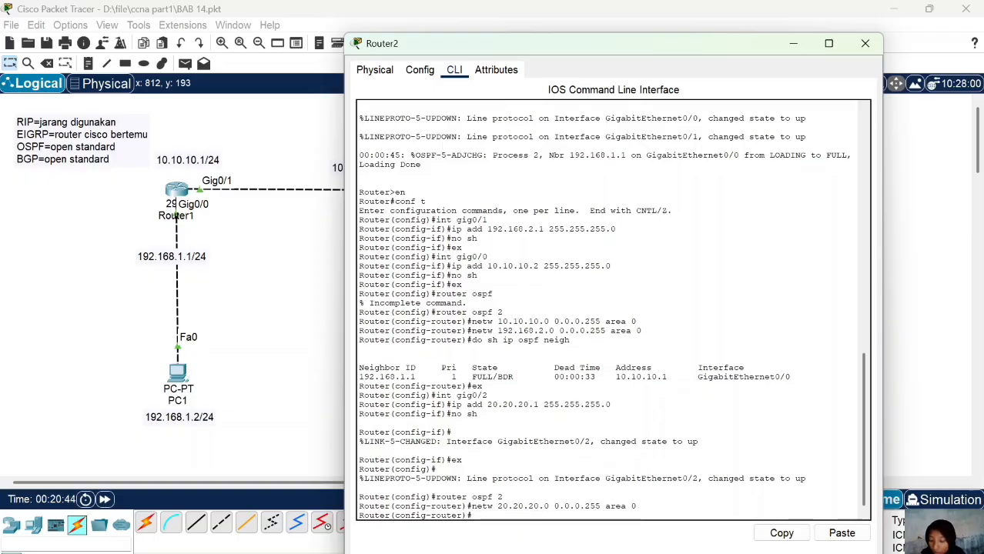
{"action": "type", "text": "ex"}
{"action": "key", "text": "Return"}
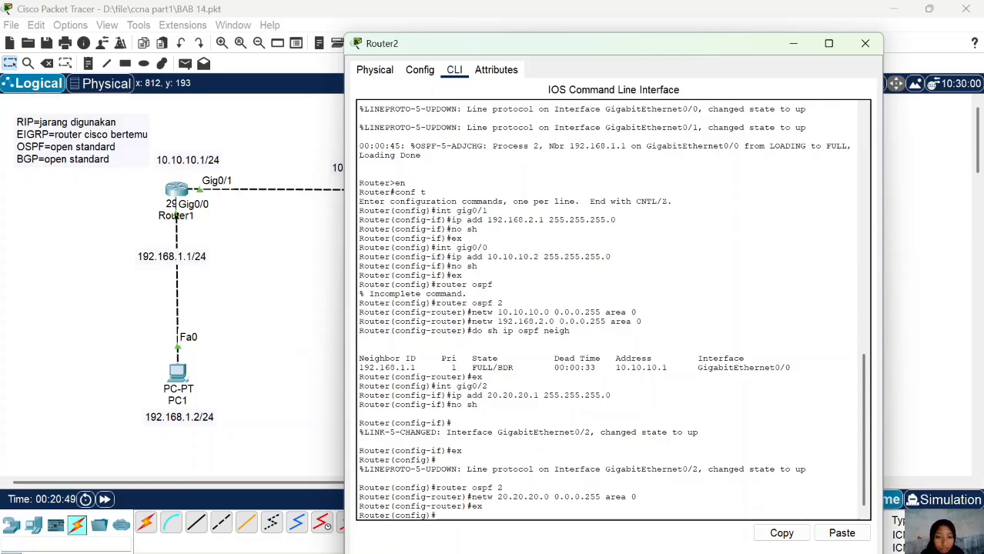
{"action": "left_click", "coordinate": [865, 44]}
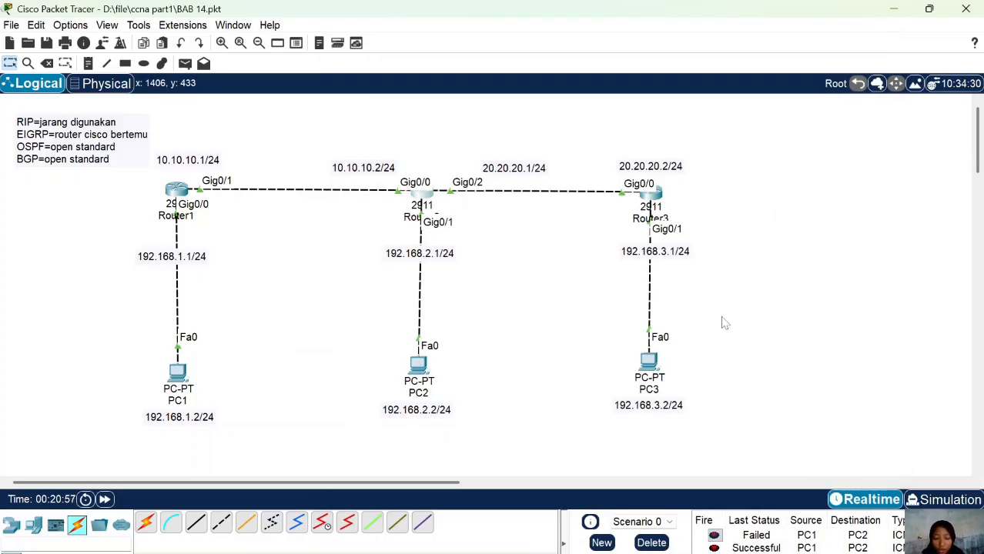
Start OSPF process 3 on Router3 and advertise network 20.20.20.0 with wildcard 0.0.0.255 in area 0.
{"action": "left_click", "coordinate": [650, 194]}
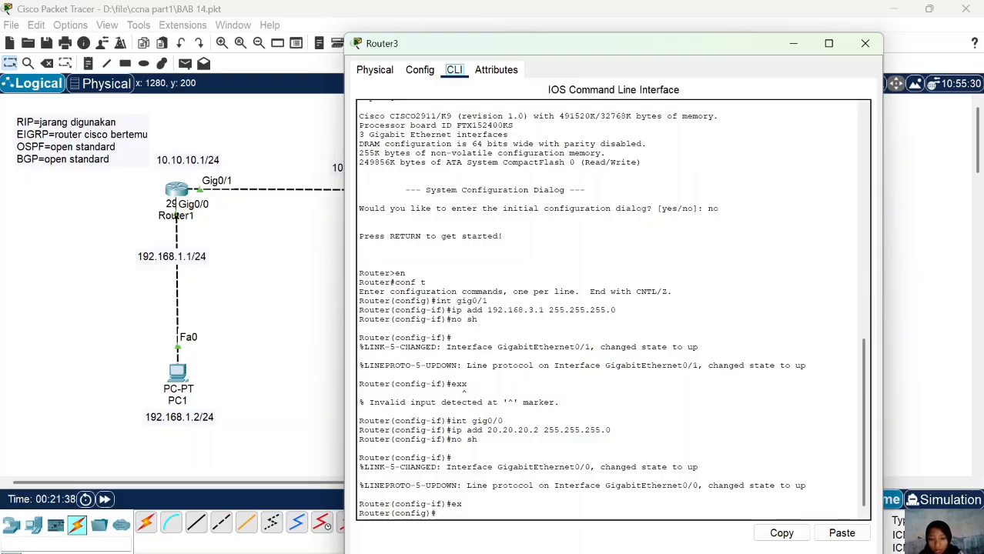
{"action": "type", "text": "router ospf 3"}
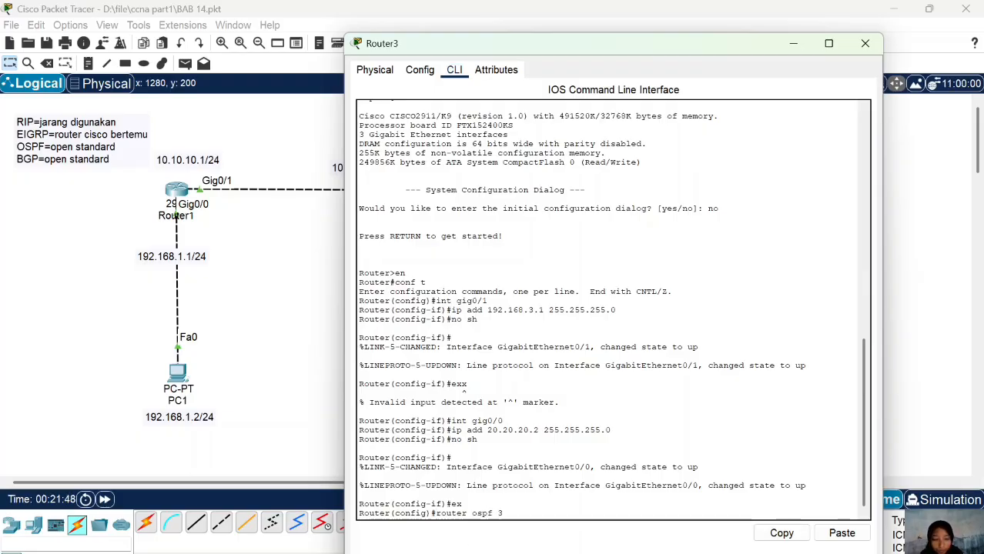
{"action": "key", "text": "Return"}
{"action": "type", "text": "netw"}
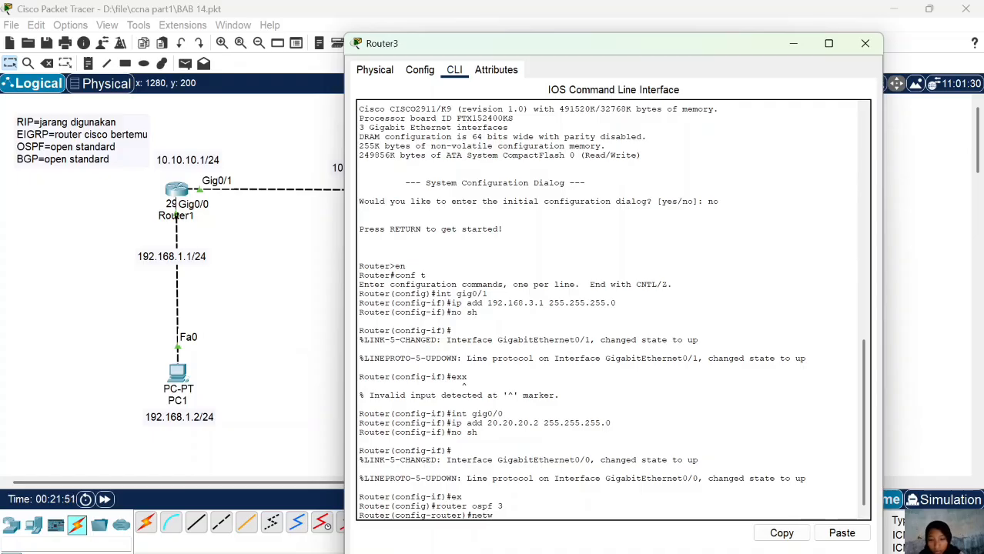
{"action": "type", "text": " 20.2"}
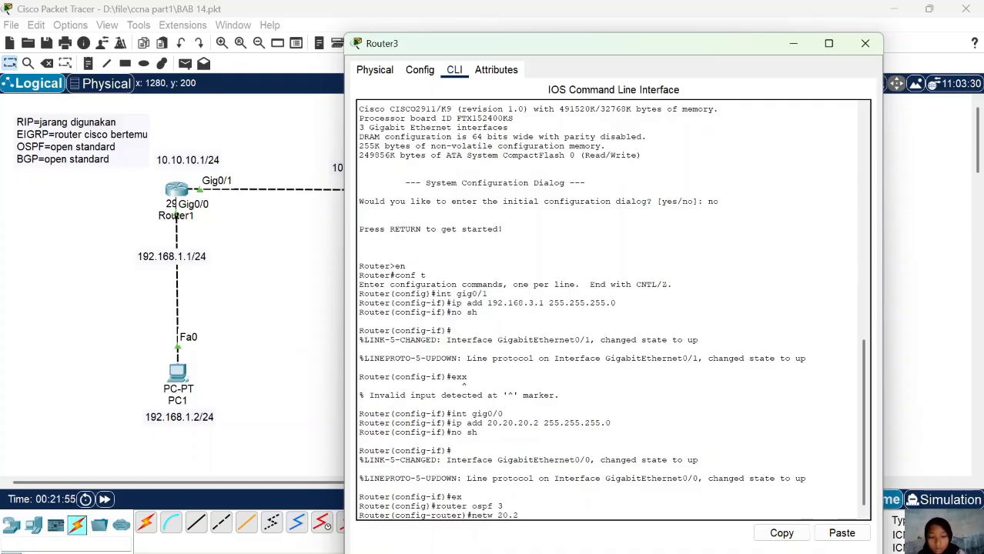
{"action": "type", "text": "0.20.0"}
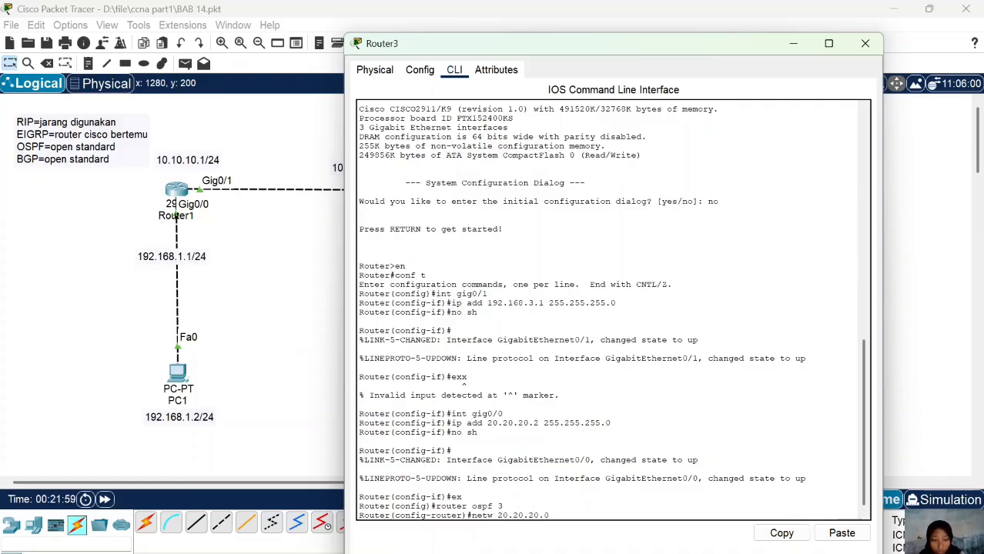
{"action": "type", "text": " 0.0.0.255"}
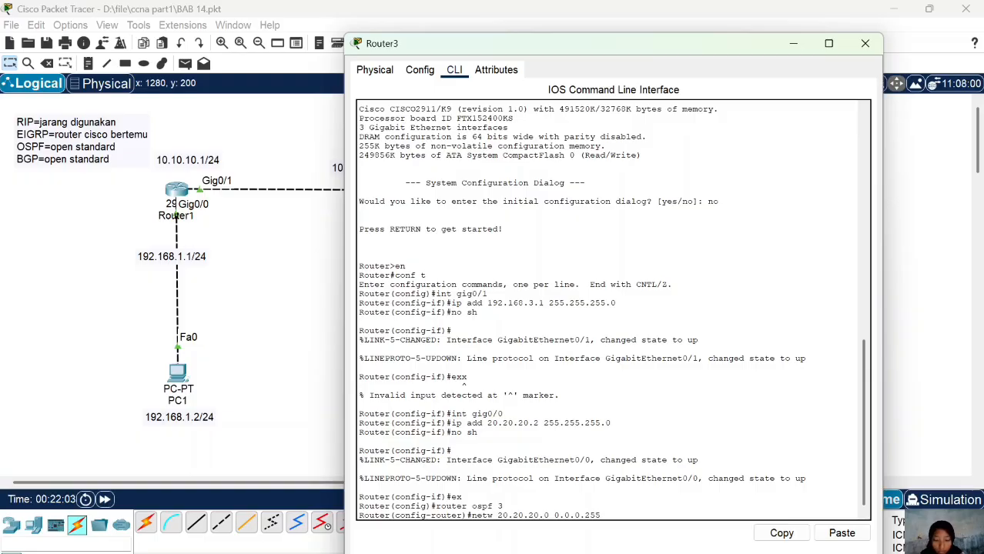
{"action": "type", "text": " area 0"}
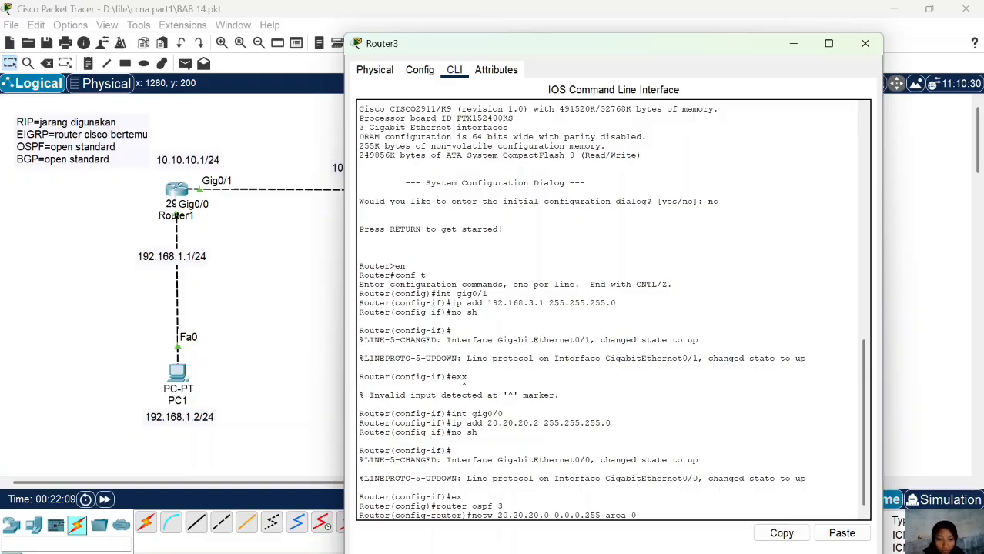
{"action": "key", "text": "Return"}
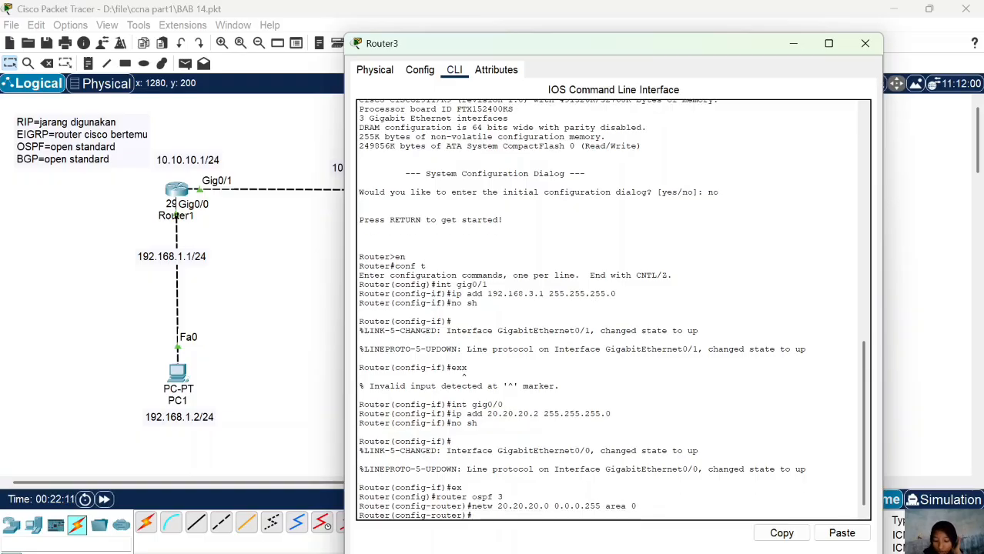
{"action": "key", "text": "Up"}
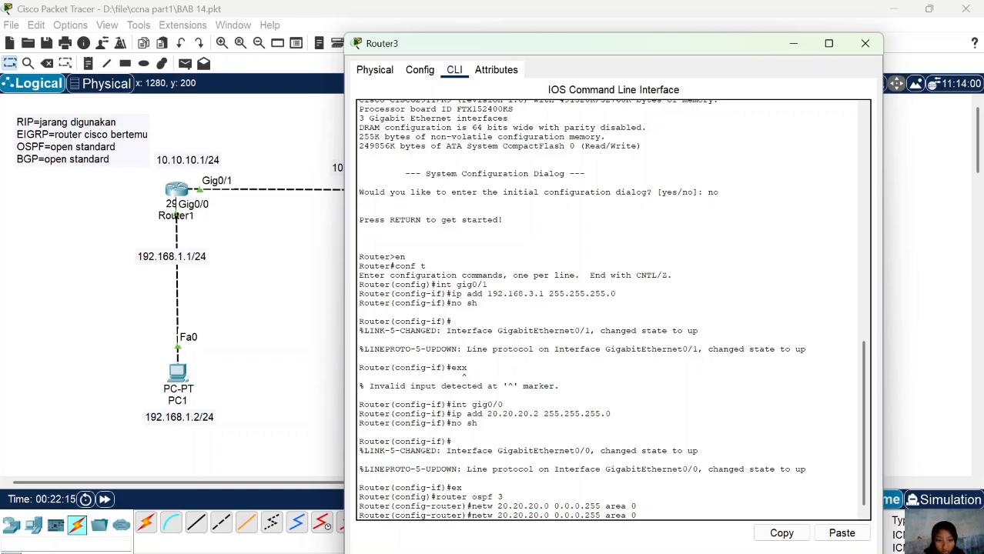
{"action": "key", "text": "Return"}
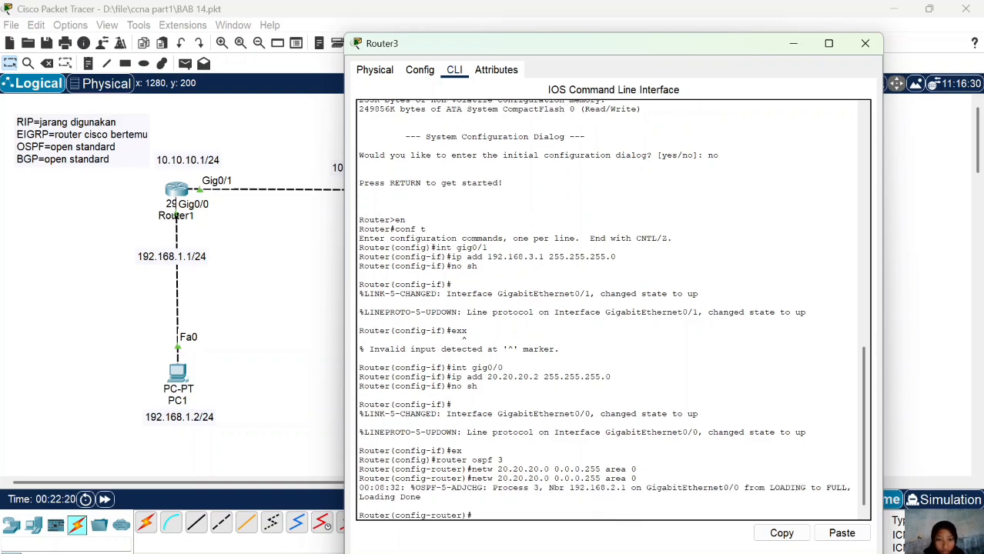
Advertise network 192.168.3.0 with wildcard 0.0.0.255 in area 0 under Router3's OSPF process 3.
{"action": "key", "text": "Up"}
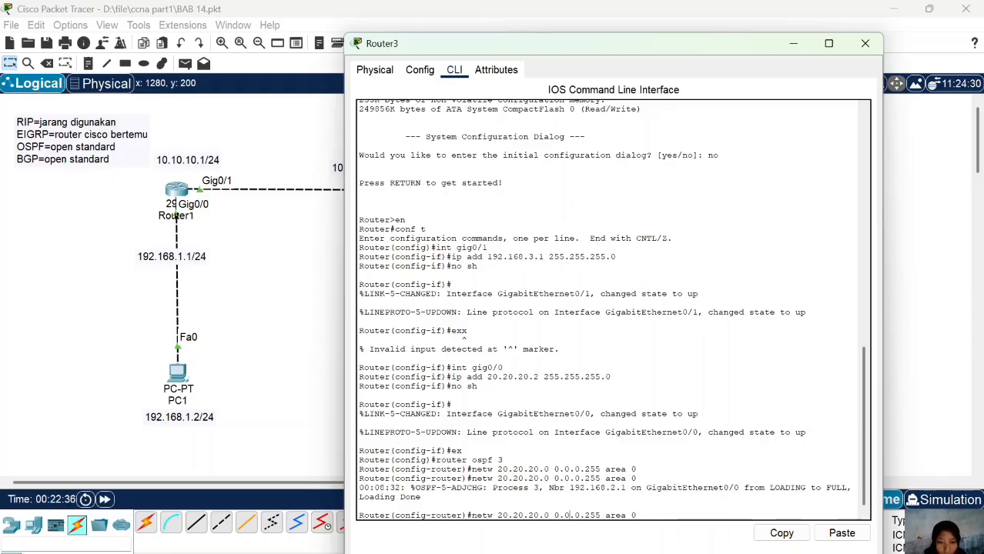
{"action": "key", "text": "BackSpace"}
{"action": "key", "text": "BackSpace"}
{"action": "key", "text": "BackSpace"}
{"action": "key", "text": "BackSpace"}
{"action": "key", "text": "BackSpace"}
{"action": "key", "text": "BackSpace"}
{"action": "key", "text": "BackSpace"}
{"action": "key", "text": "BackSpace"}
{"action": "key", "text": "BackSpace"}
{"action": "key", "text": "BackSpace"}
{"action": "type", "text": "192"}
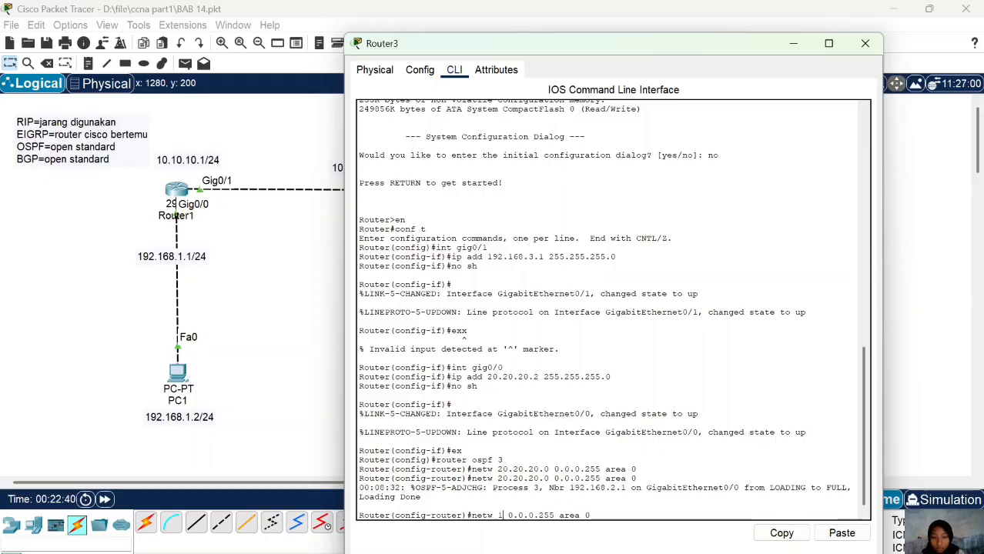
{"action": "type", "text": ".168."}
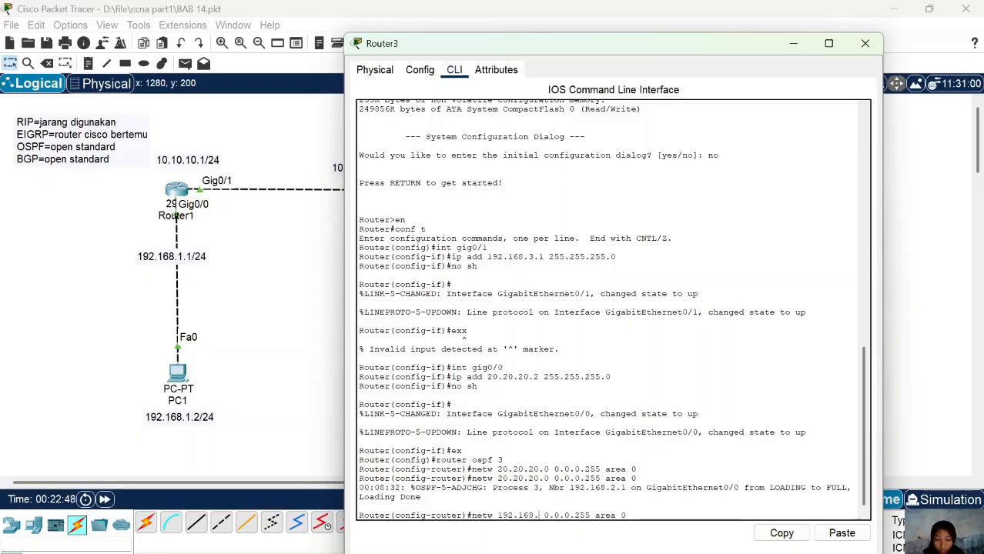
{"action": "type", "text": "3.0"}
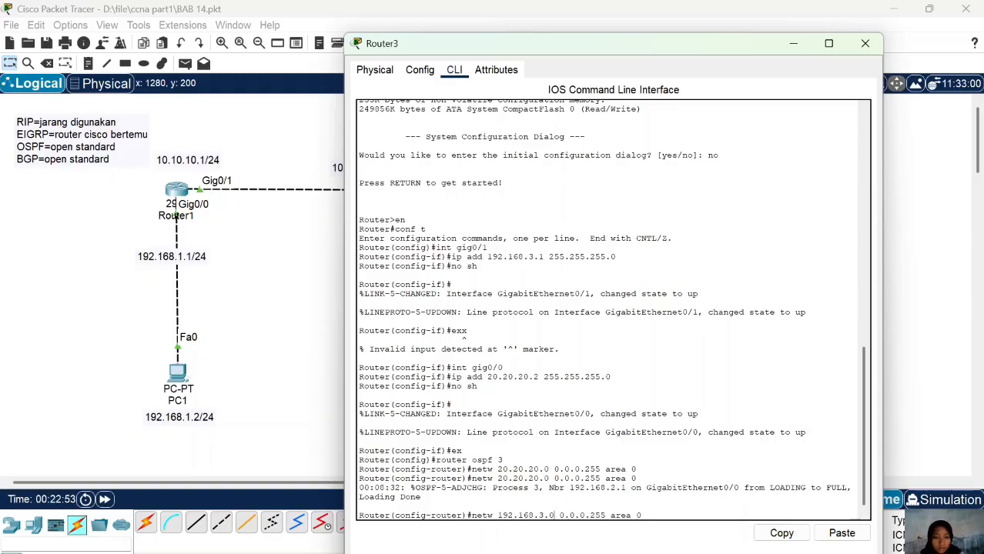
{"action": "key", "text": "Return"}
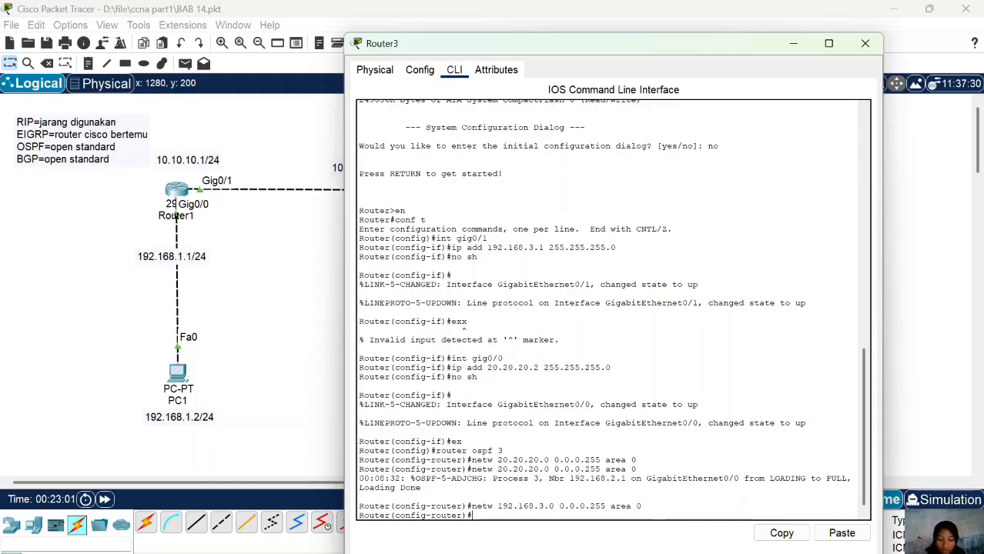
Show Router3's OSPF neighbor table from router configuration mode and close its window.
{"action": "type", "text": "do sh "}
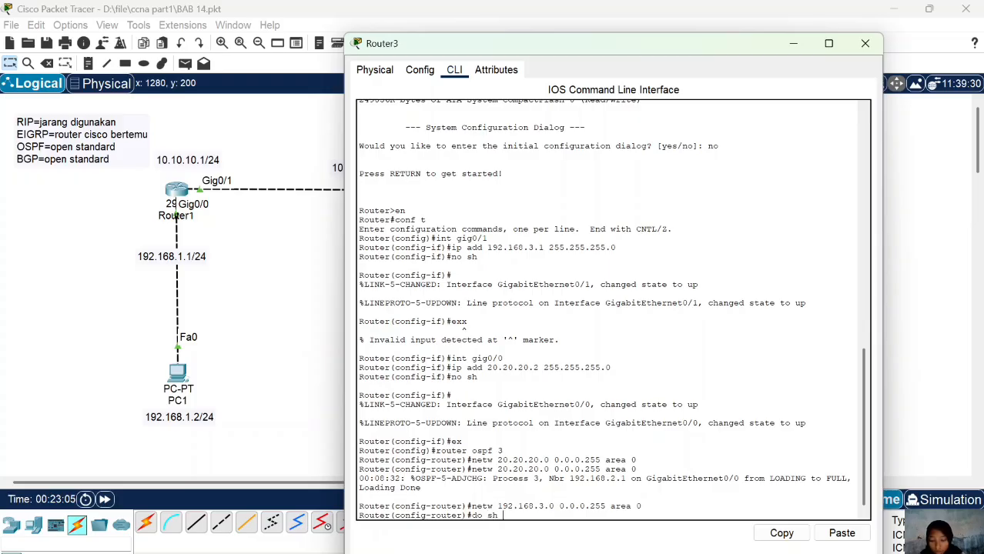
{"action": "type", "text": "ip  o"}
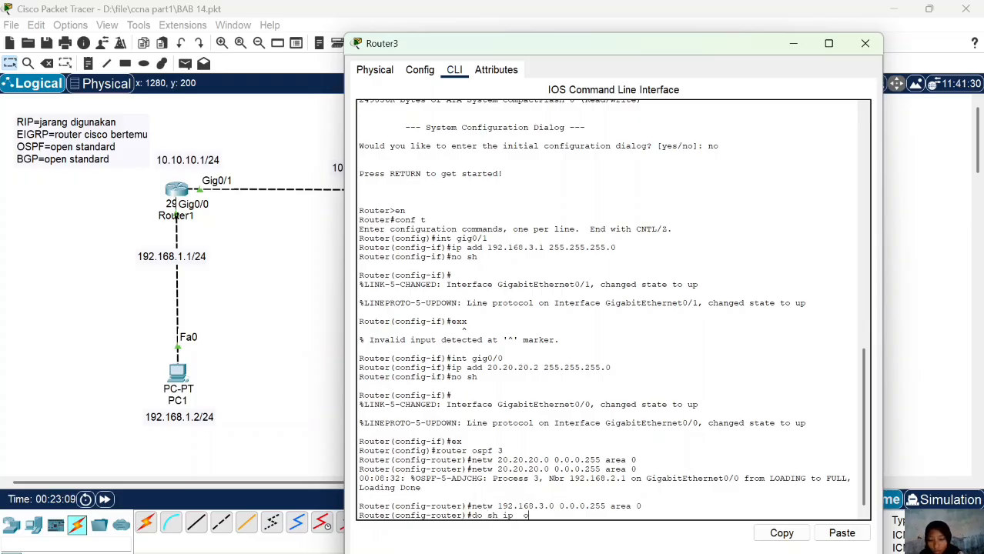
{"action": "type", "text": "spf neigh"}
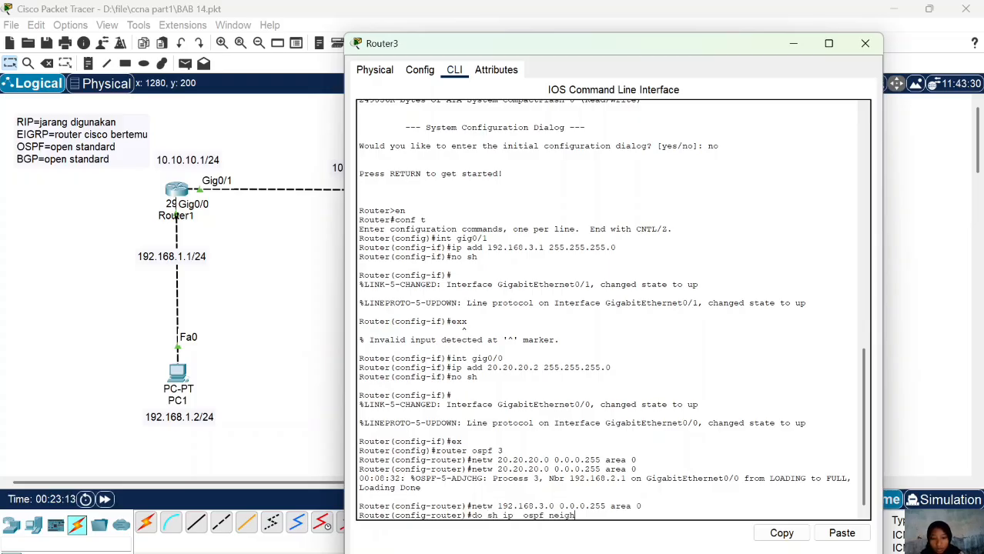
{"action": "key", "text": "Return"}
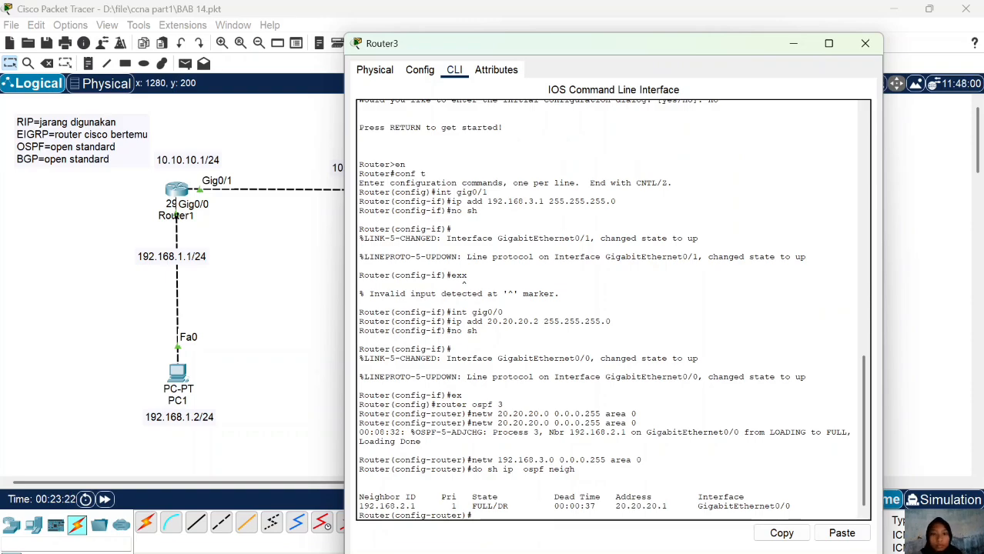
{"action": "left_click", "coordinate": [864, 44]}
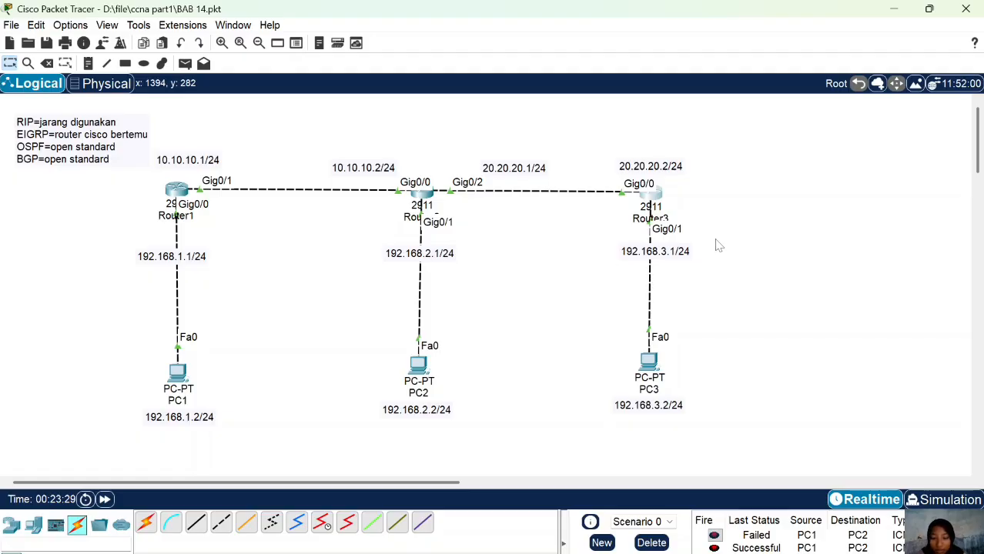
Reopen Router3's command line, display its IP routing table, and close the window.
{"action": "left_click", "coordinate": [185, 63]}
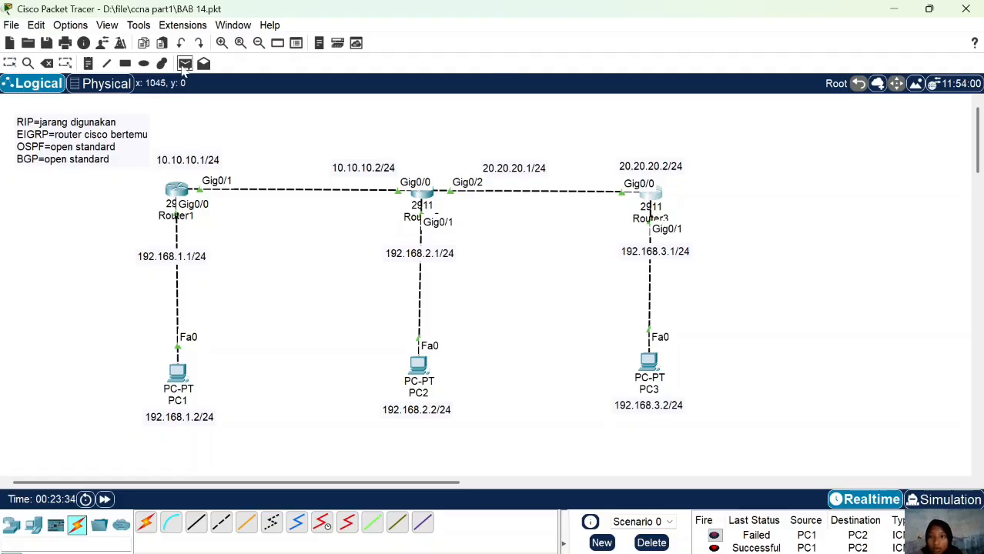
{"action": "key", "text": "Escape"}
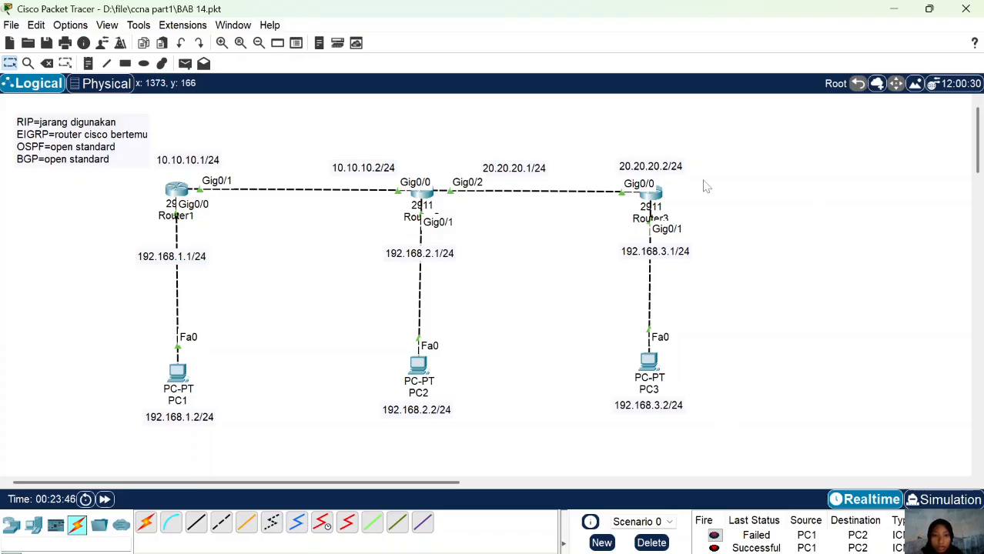
{"action": "left_click", "coordinate": [651, 193]}
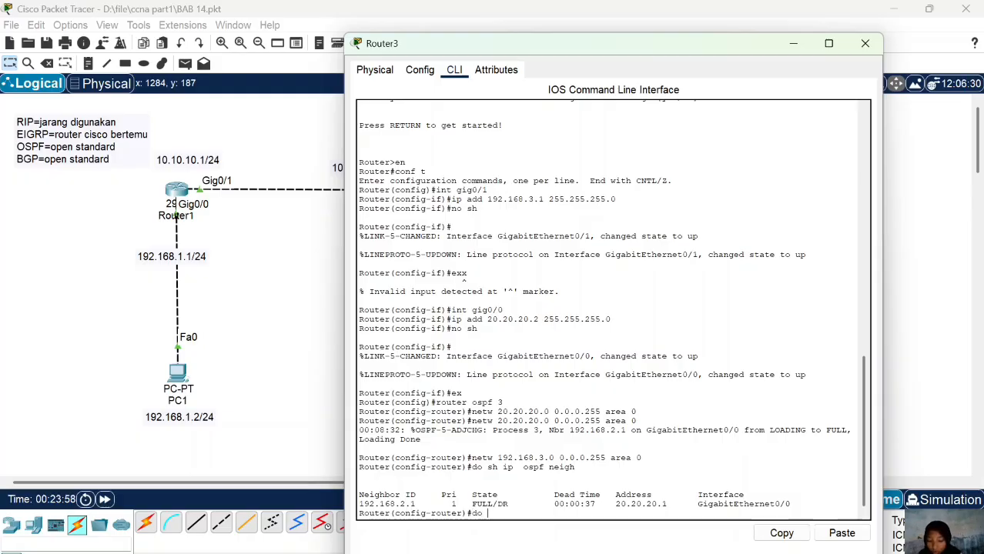
{"action": "type", "text": "do sh ip "}
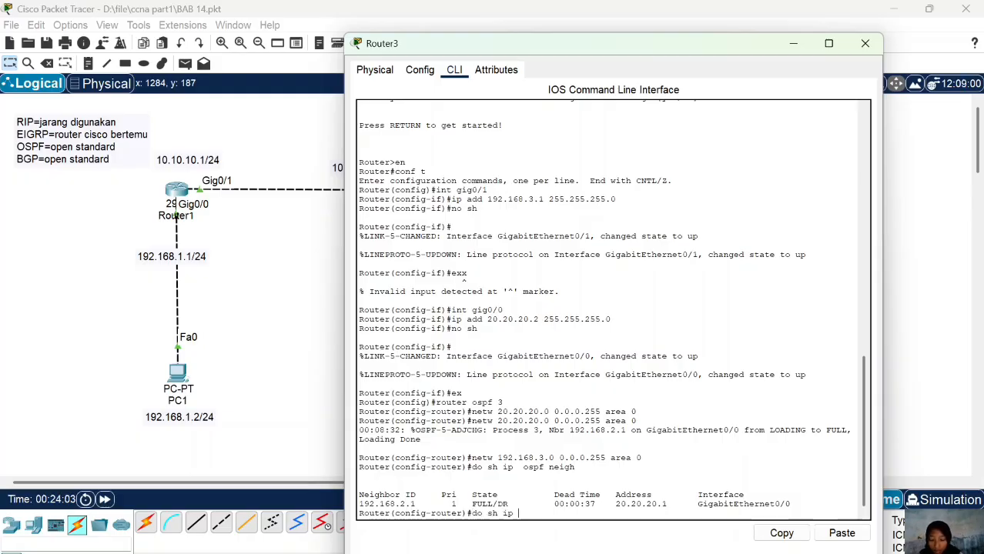
{"action": "type", "text": "route"}
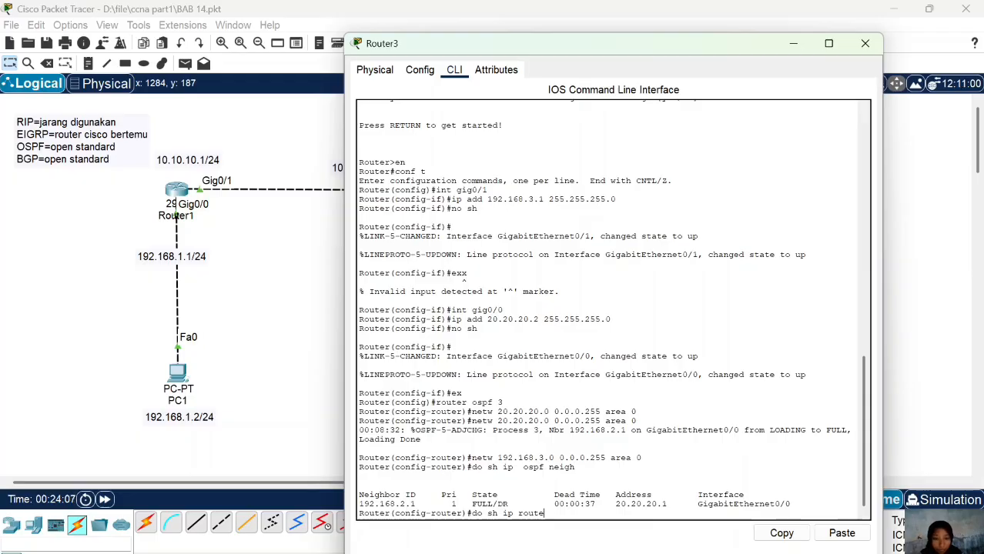
{"action": "key", "text": "Return"}
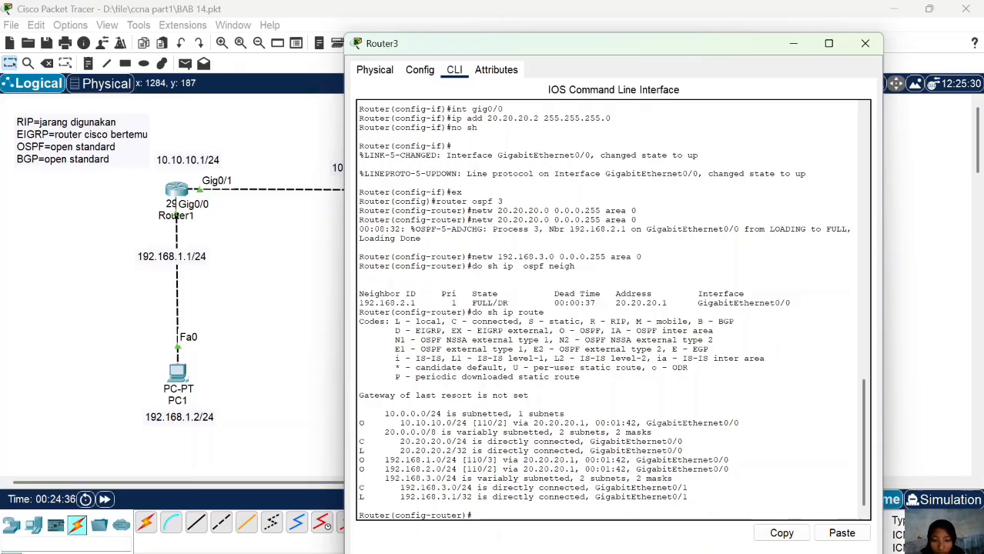
{"action": "left_click", "coordinate": [865, 43]}
Place a 2960 switch in the empty workspace to the right of Router3.
{"action": "scroll", "coordinate": [736, 242], "scroll_direction": "right", "scroll_amount": 5}
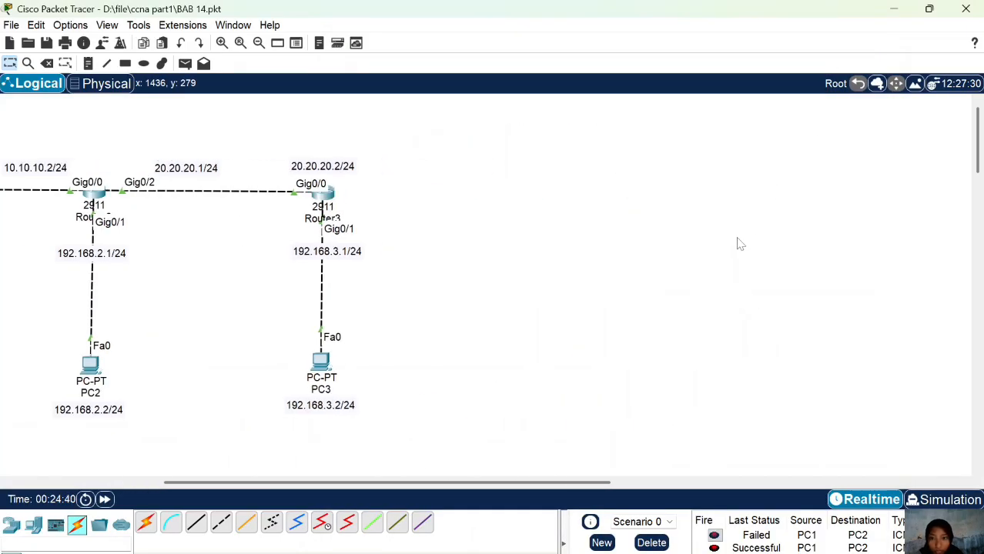
{"action": "left_click", "coordinate": [33, 524]}
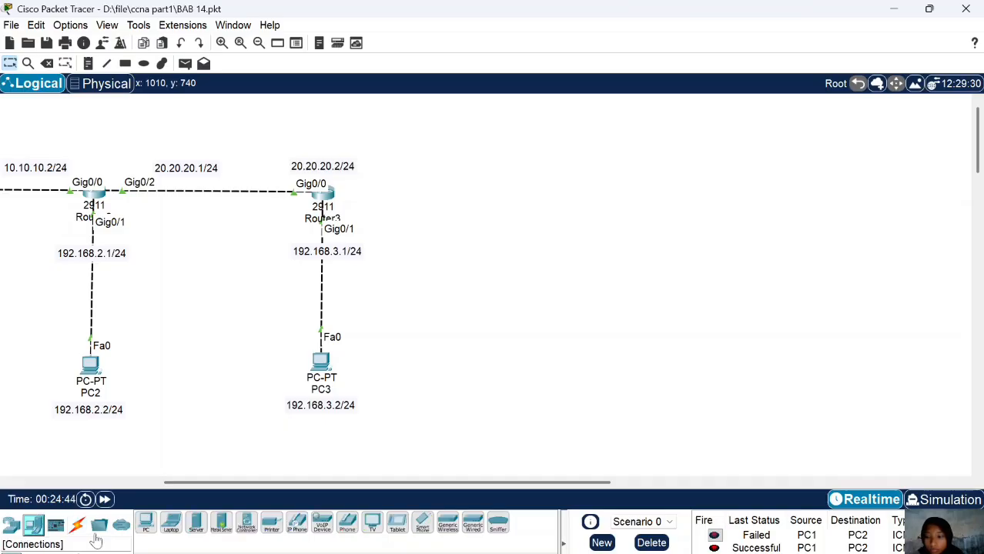
{"action": "left_click", "coordinate": [12, 526]}
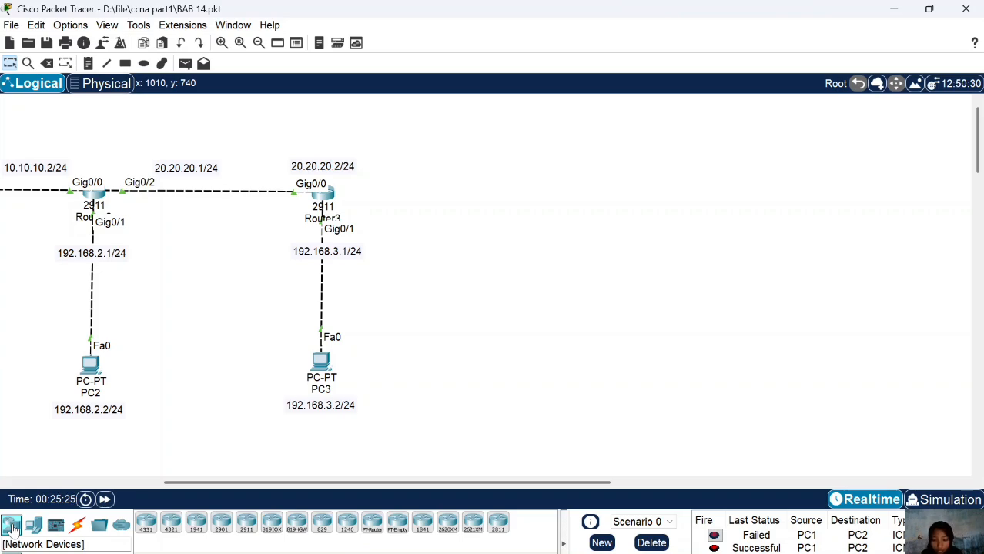
{"action": "left_click", "coordinate": [33, 551]}
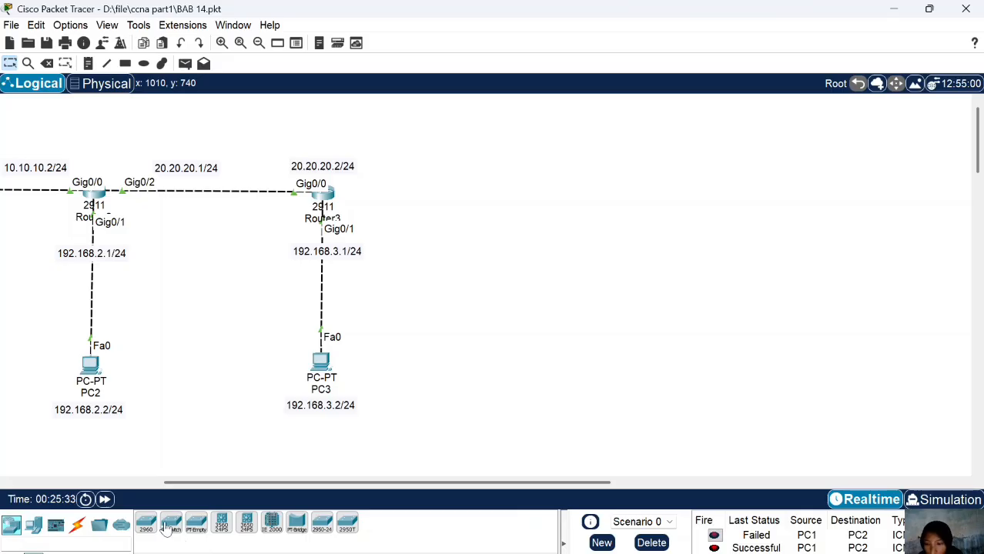
{"action": "left_click", "coordinate": [146, 523]}
{"action": "left_click", "coordinate": [525, 188]}
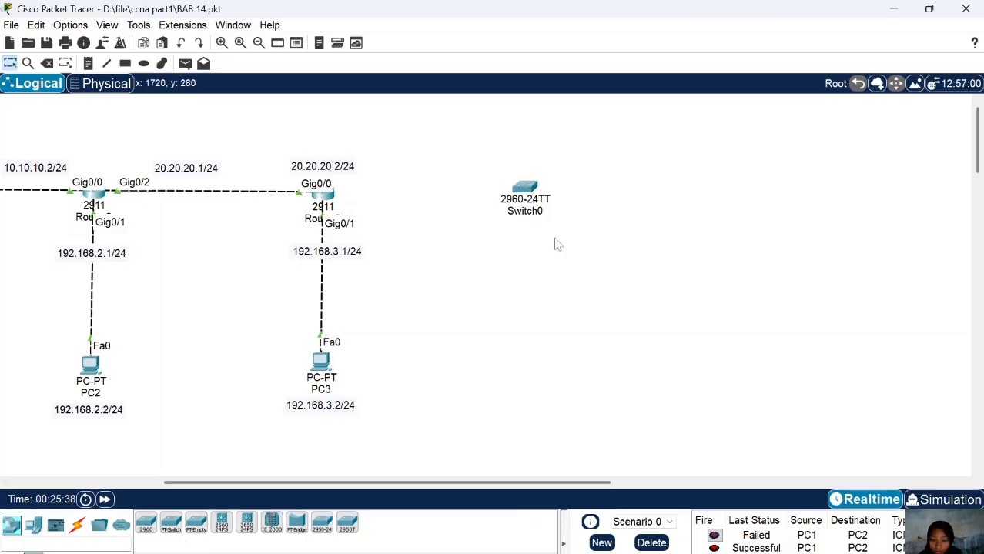
Add two PCs to the topology, one below Switch0 and one to the right of it.
{"action": "left_click", "coordinate": [33, 524]}
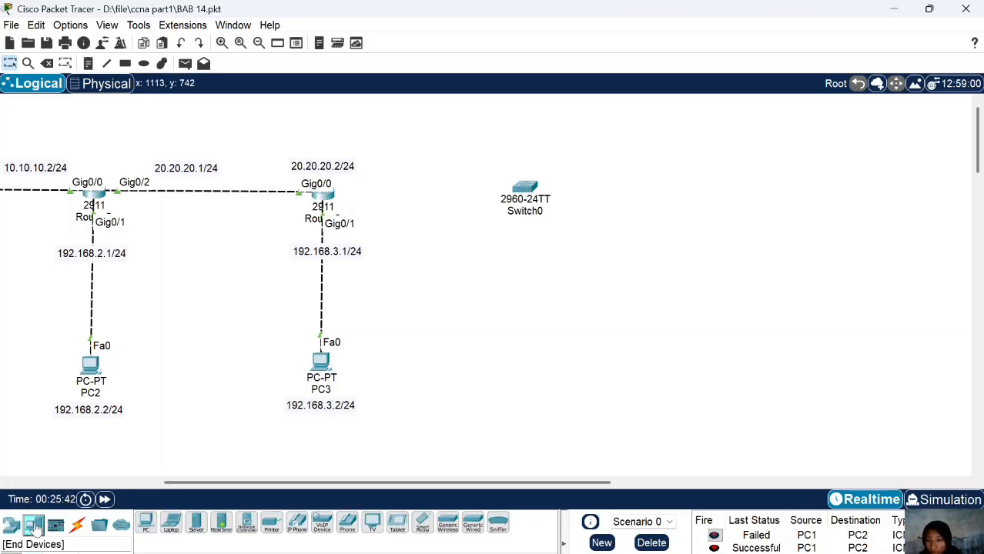
{"action": "left_click", "coordinate": [145, 522]}
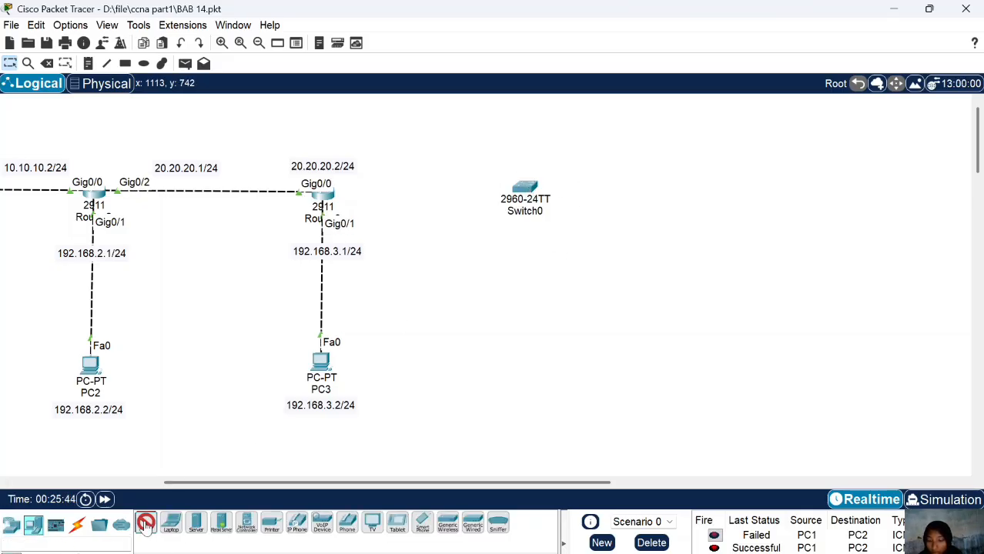
{"action": "left_click", "coordinate": [521, 300]}
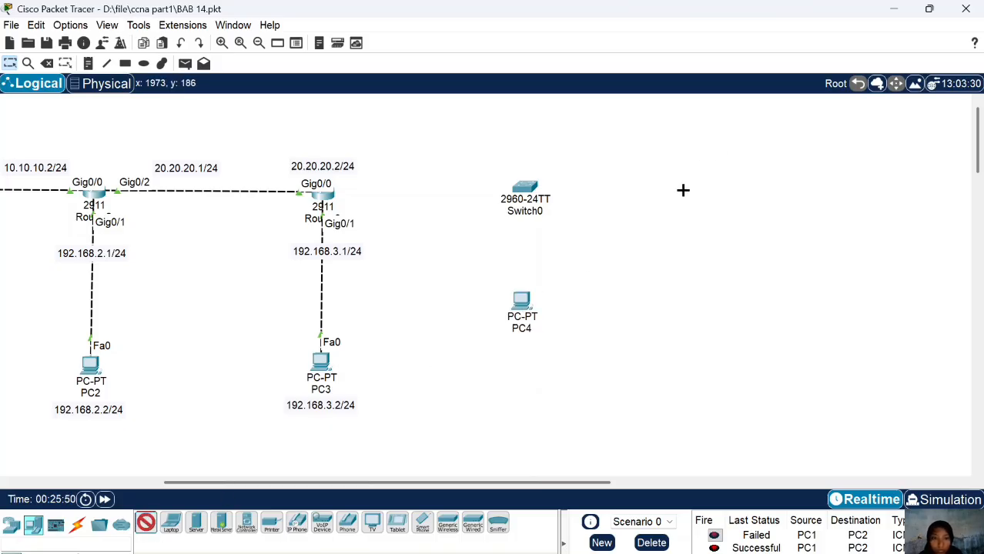
{"action": "left_click", "coordinate": [681, 191]}
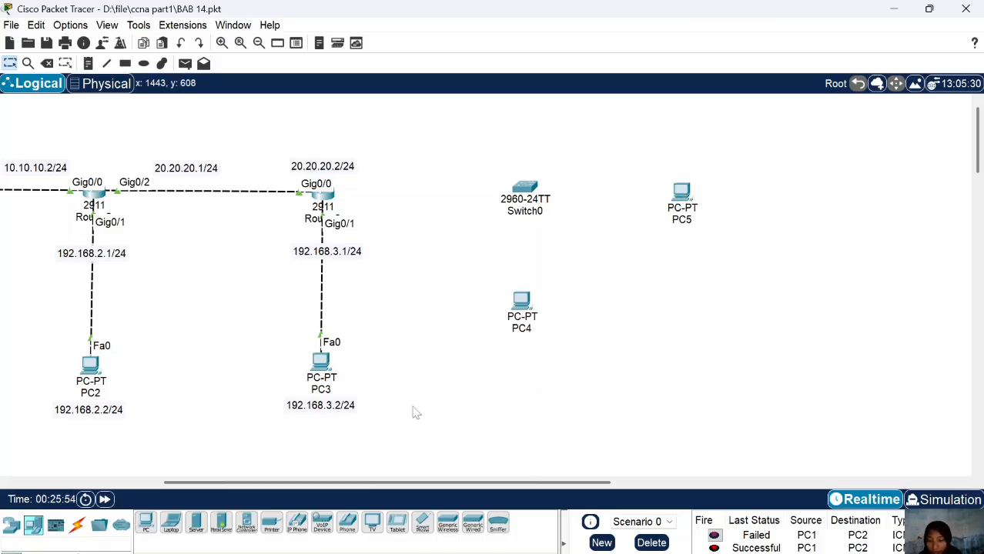
Link Router3 to Switch0 using the automatic connection type.
{"action": "left_click", "coordinate": [77, 525]}
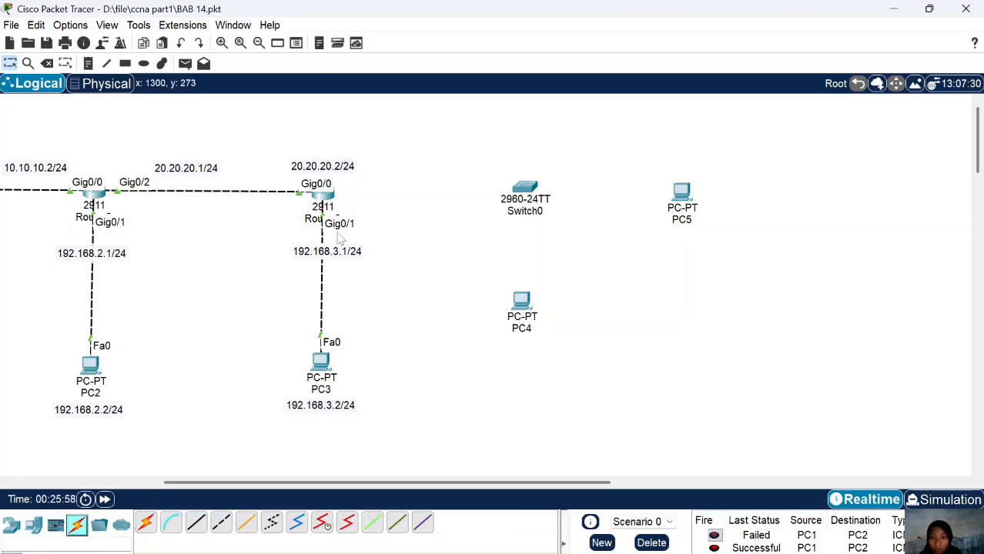
{"action": "left_click", "coordinate": [146, 524]}
{"action": "left_click", "coordinate": [322, 194]}
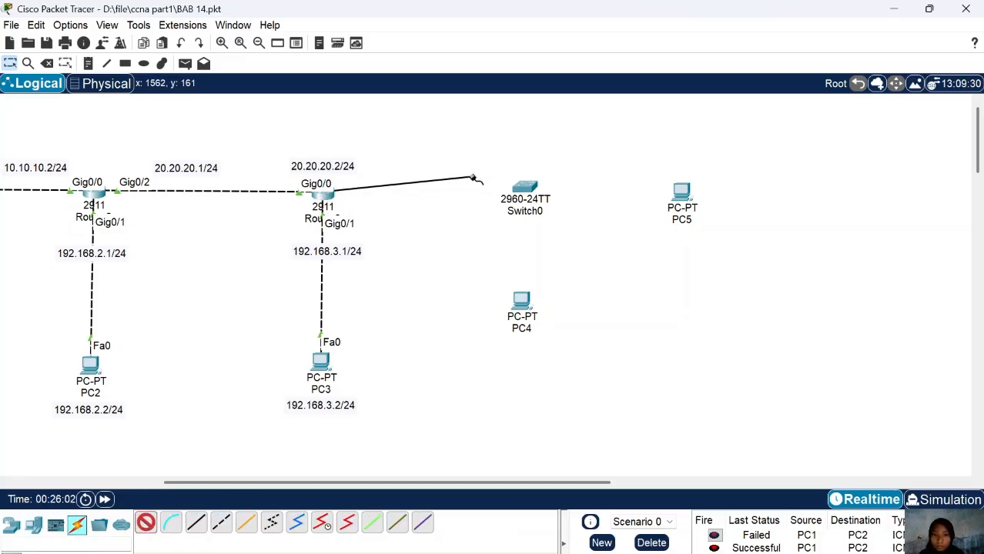
{"action": "left_click", "coordinate": [527, 186]}
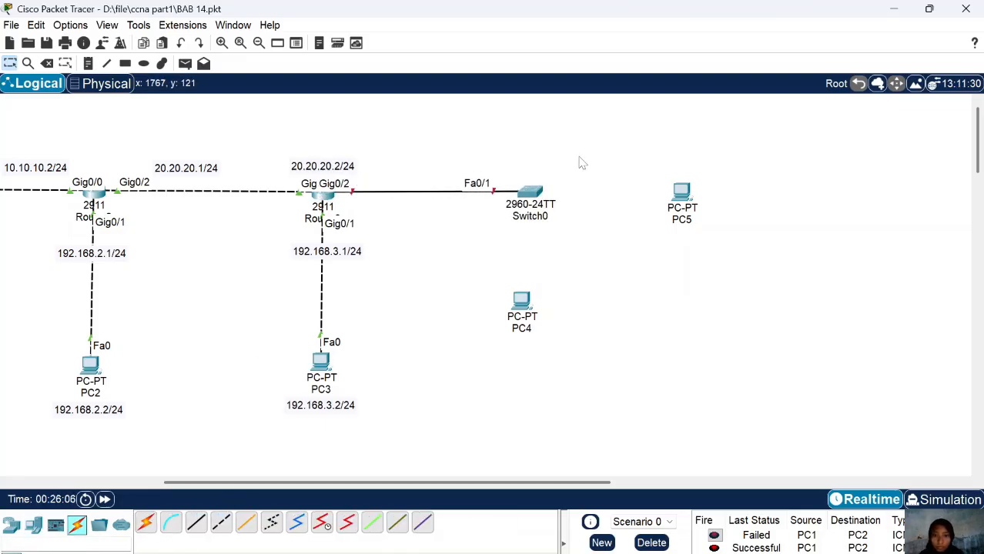
Link Switch0 to PC5 with an automatic connection and move PC5 slightly farther from the switch.
{"action": "left_click", "coordinate": [147, 524]}
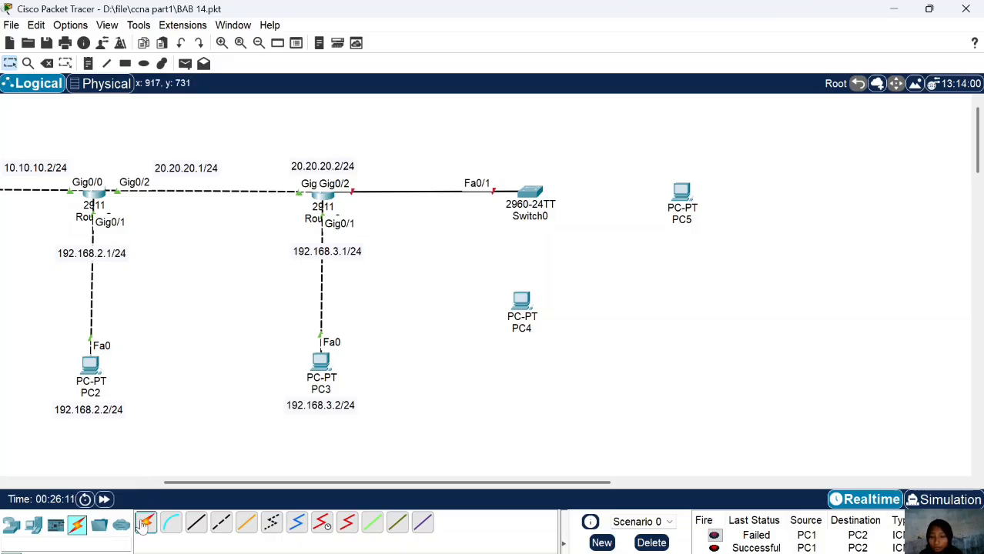
{"action": "left_click", "coordinate": [537, 191]}
{"action": "left_click", "coordinate": [691, 191]}
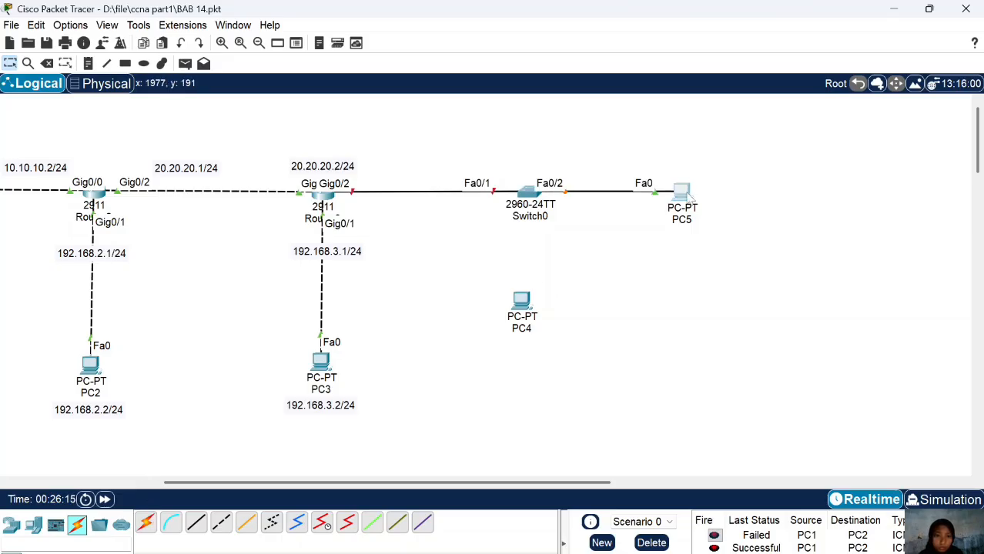
{"action": "left_click_drag", "start_coordinate": [691, 192], "coordinate": [706, 195]}
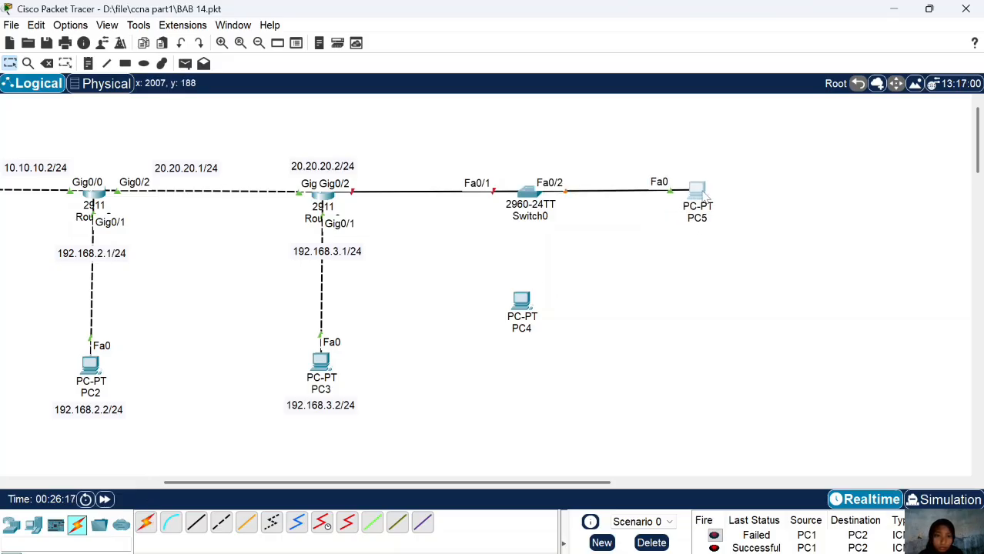
Link Switch0 to PC4 with an automatic connection and shift PC4 up and to the left below the switch.
{"action": "left_click", "coordinate": [146, 525]}
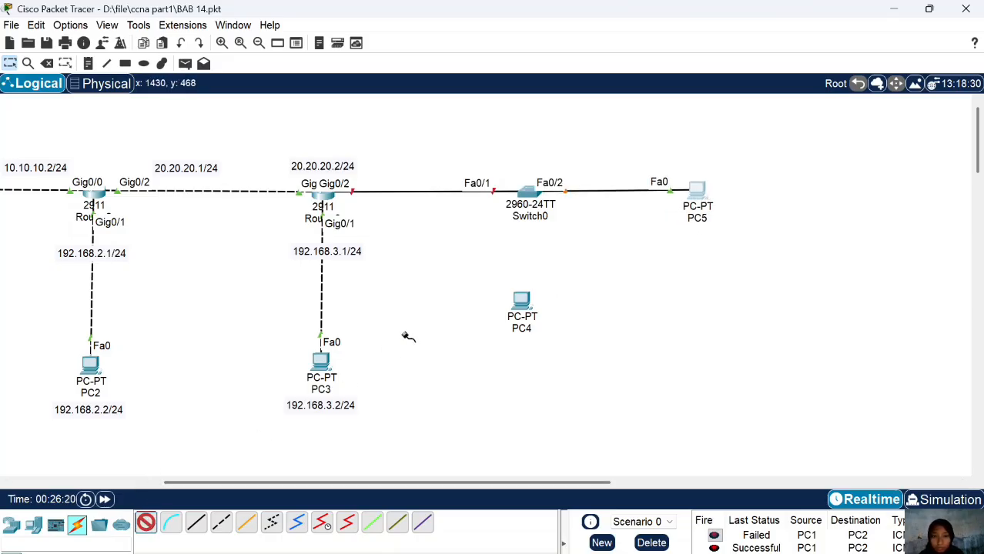
{"action": "left_click", "coordinate": [527, 193]}
{"action": "left_click", "coordinate": [523, 301]}
{"action": "left_click_drag", "start_coordinate": [523, 300], "coordinate": [488, 274]}
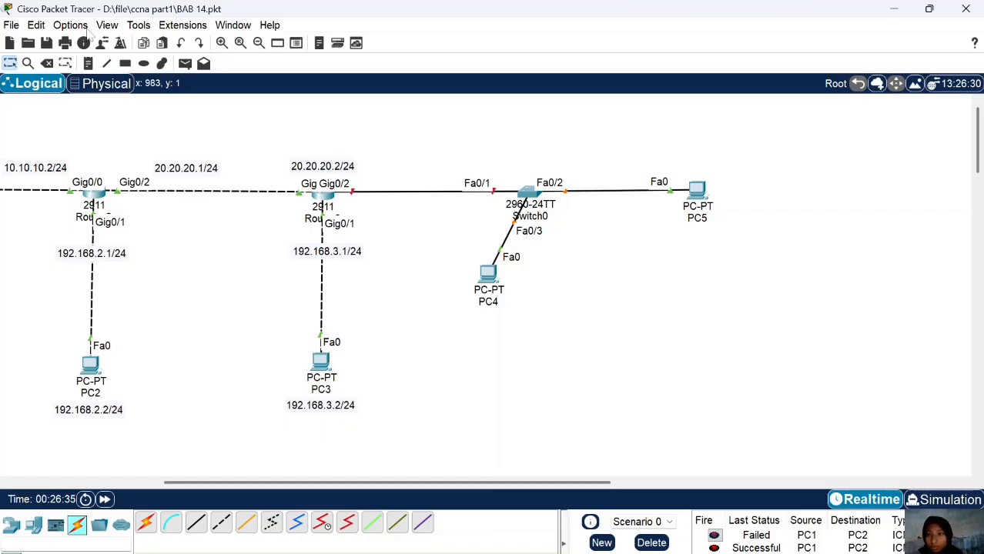
Add the note 30.30.30.1/24 along the link between Router3 and Switch0, next to Router3's Gig0/2 port.
{"action": "left_click", "coordinate": [87, 63]}
{"action": "left_click", "coordinate": [365, 176]}
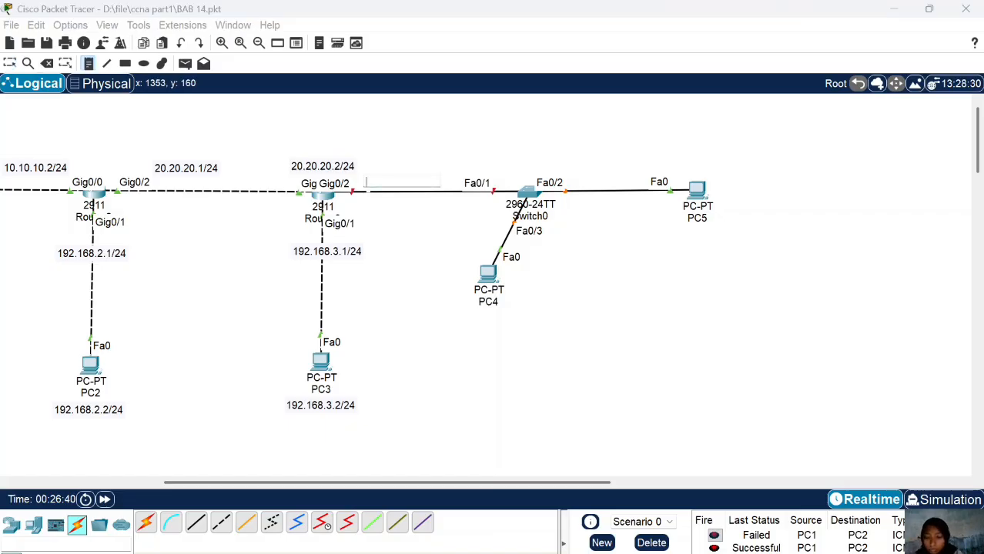
{"action": "type", "text": "30.30.30"}
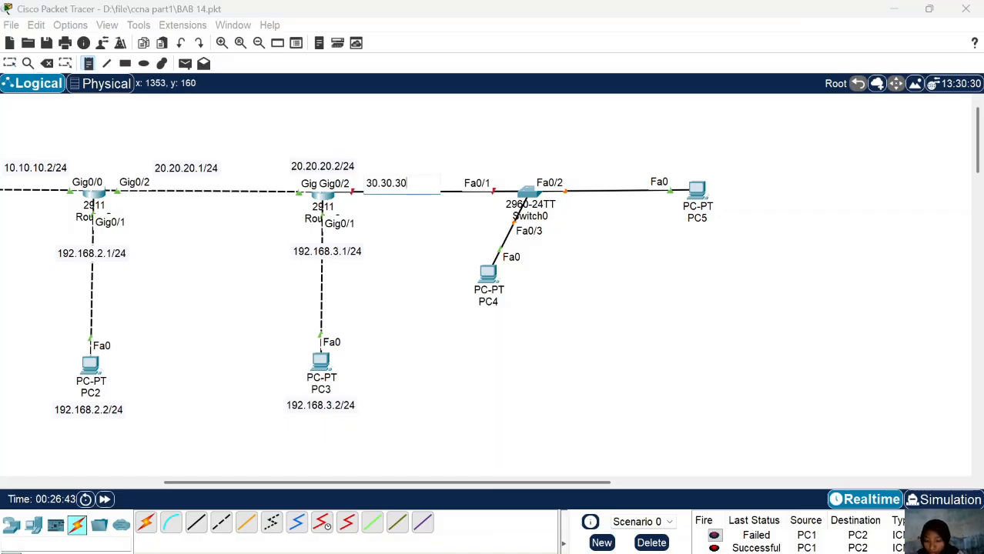
{"action": "type", "text": ".1/24"}
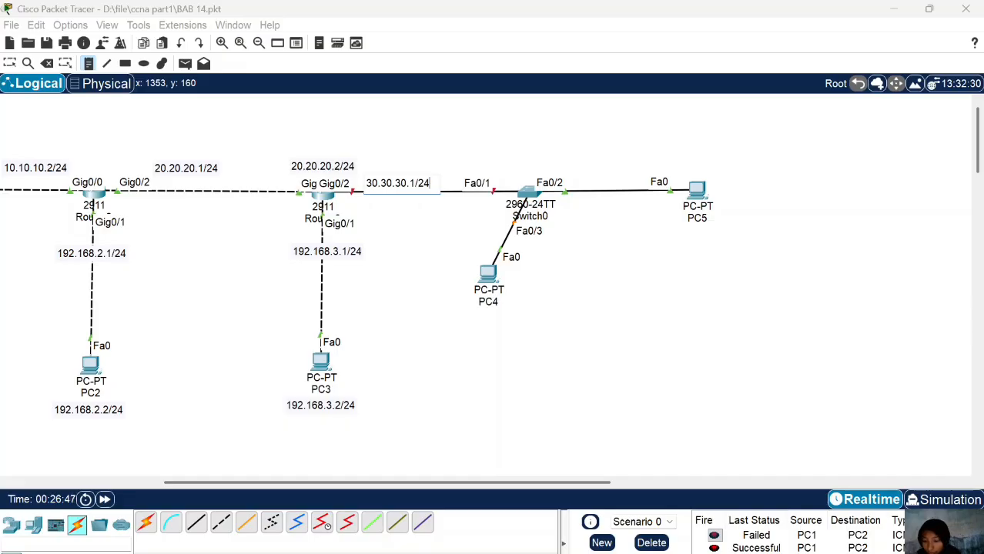
Annotate PC4 with the note 192.168.4.2/24 below it and the note "vlan 10" to its lower left.
{"action": "left_click", "coordinate": [458, 323]}
{"action": "type", "text": "1"}
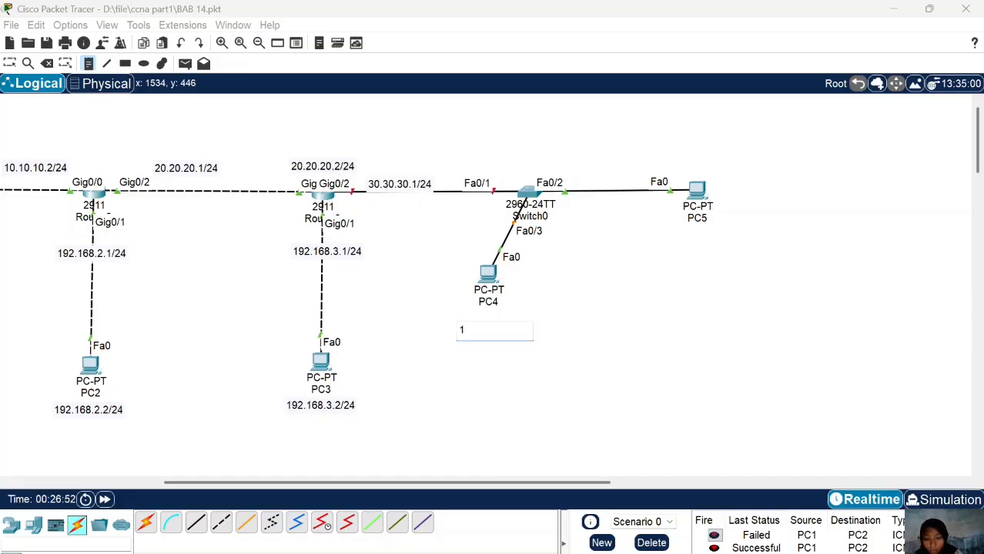
{"action": "type", "text": "92.168"}
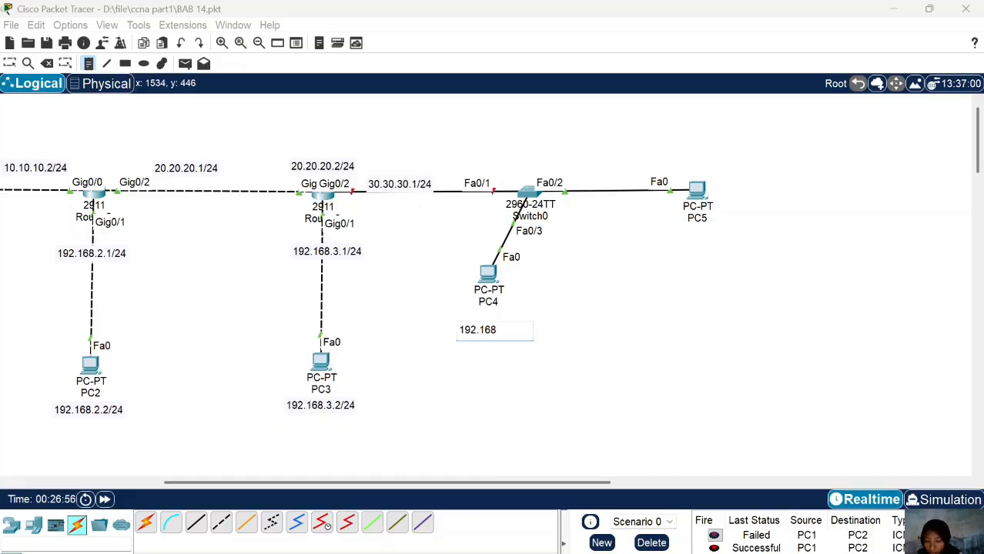
{"action": "type", "text": ".4.2/24"}
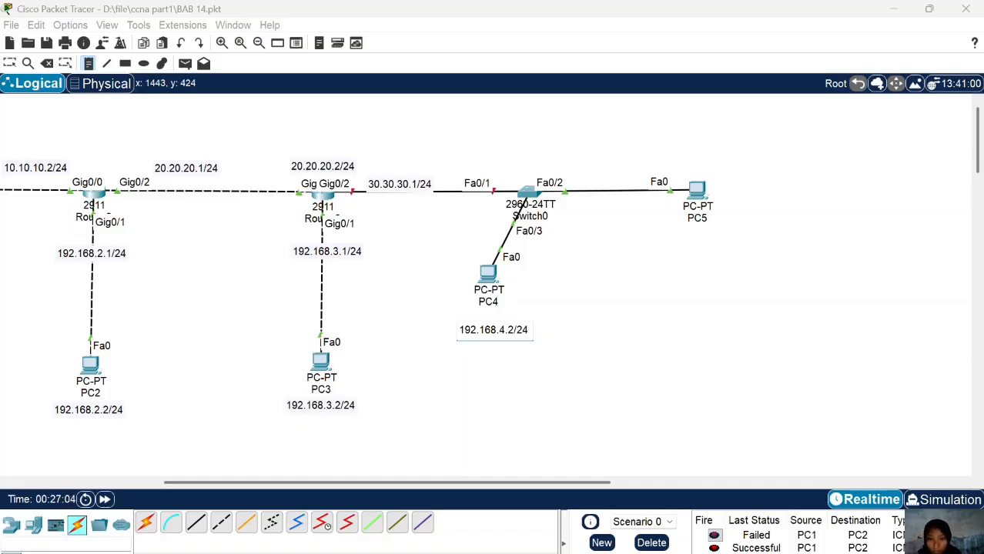
{"action": "left_click", "coordinate": [407, 305]}
{"action": "type", "text": "vlan 10"}
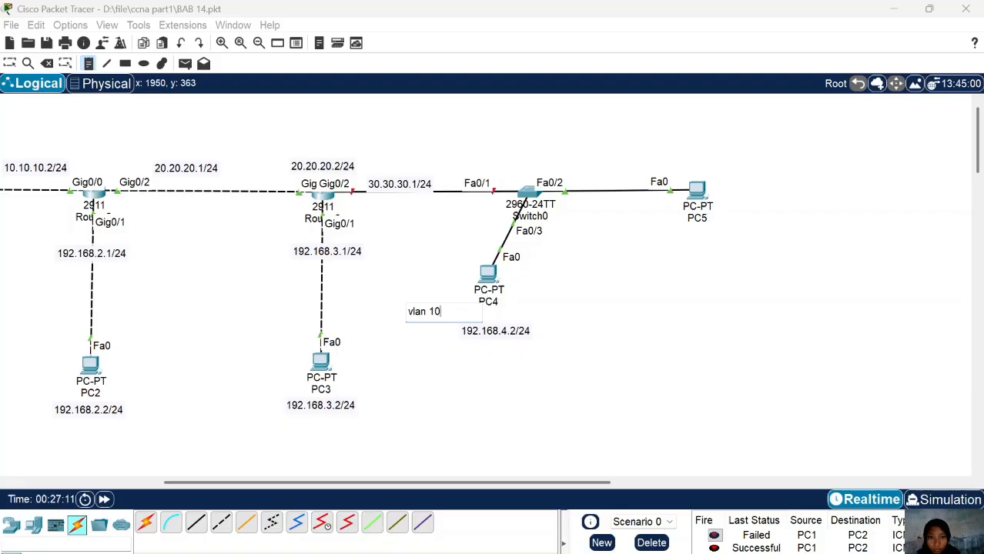
Annotate PC5 with the note "vlan 20" to its lower left and the note 192.168.5.2/24 below it.
{"action": "left_click", "coordinate": [639, 232]}
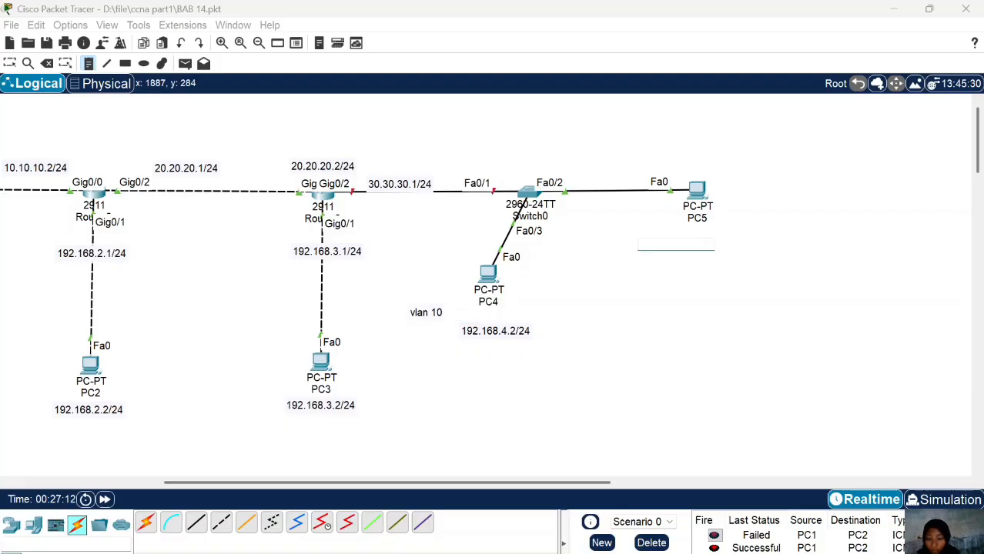
{"action": "type", "text": "vlan 20"}
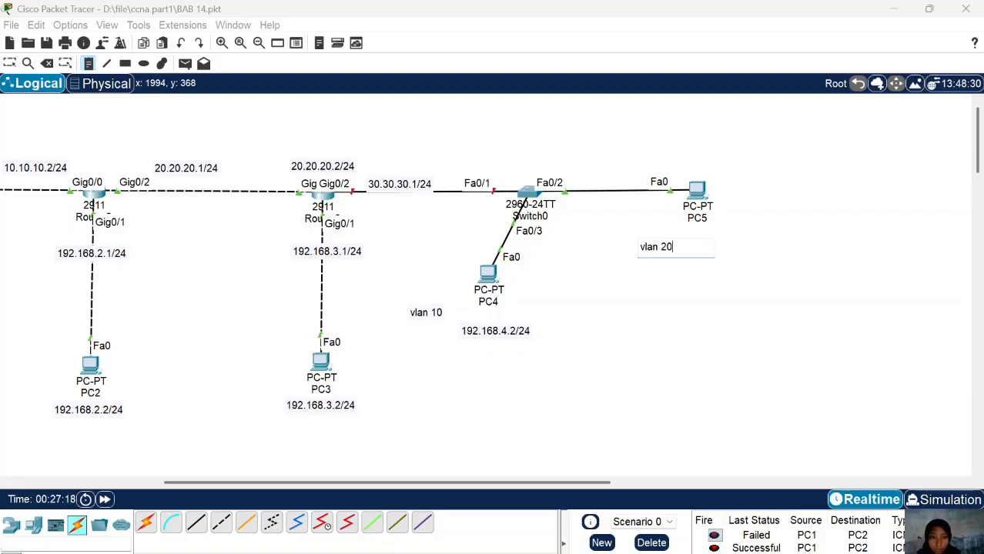
{"action": "left_click", "coordinate": [684, 270]}
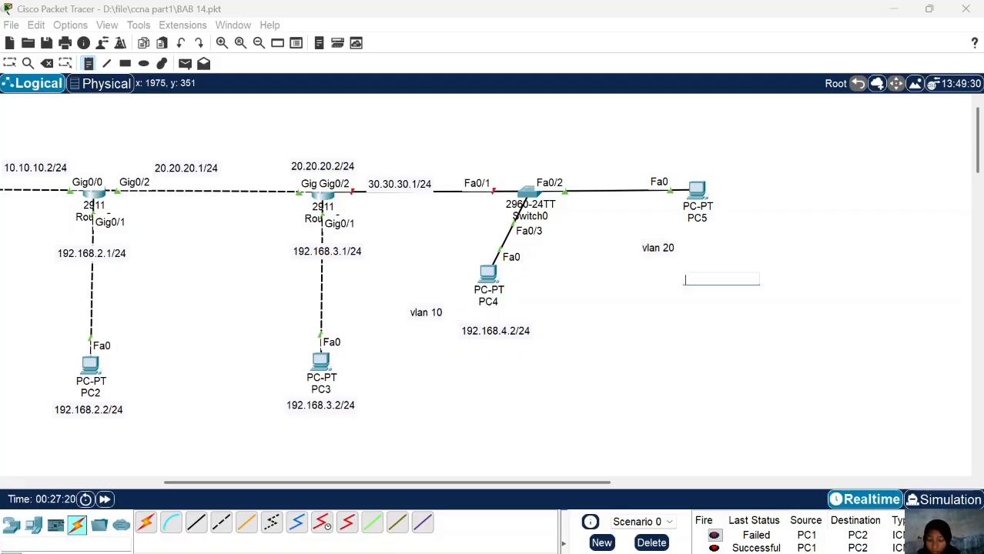
{"action": "type", "text": "192"}
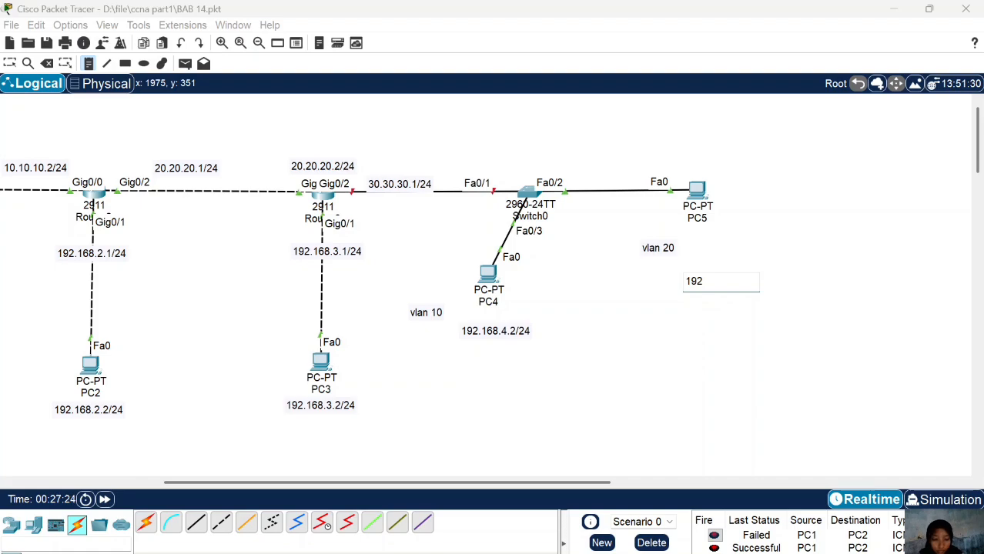
{"action": "type", "text": ".168.5."}
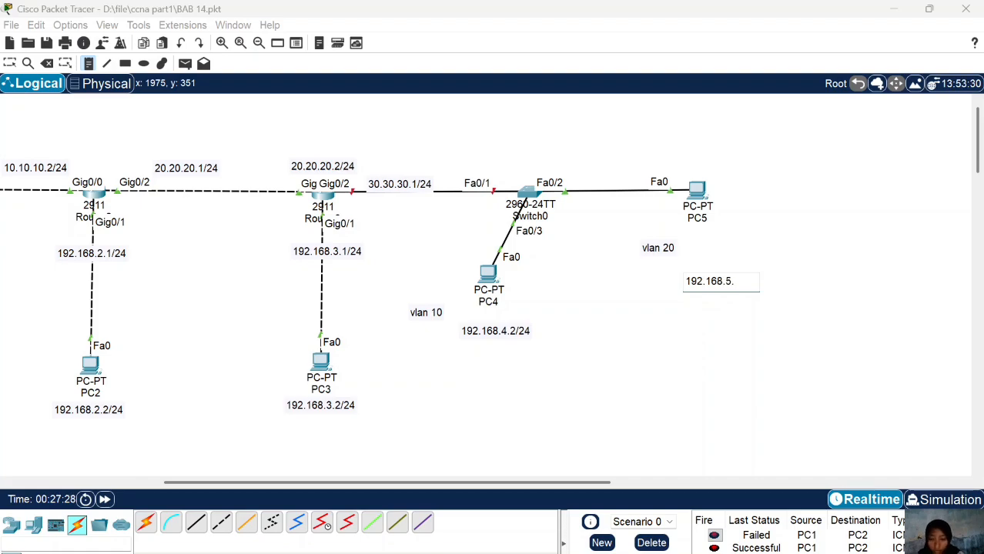
{"action": "type", "text": "2/24"}
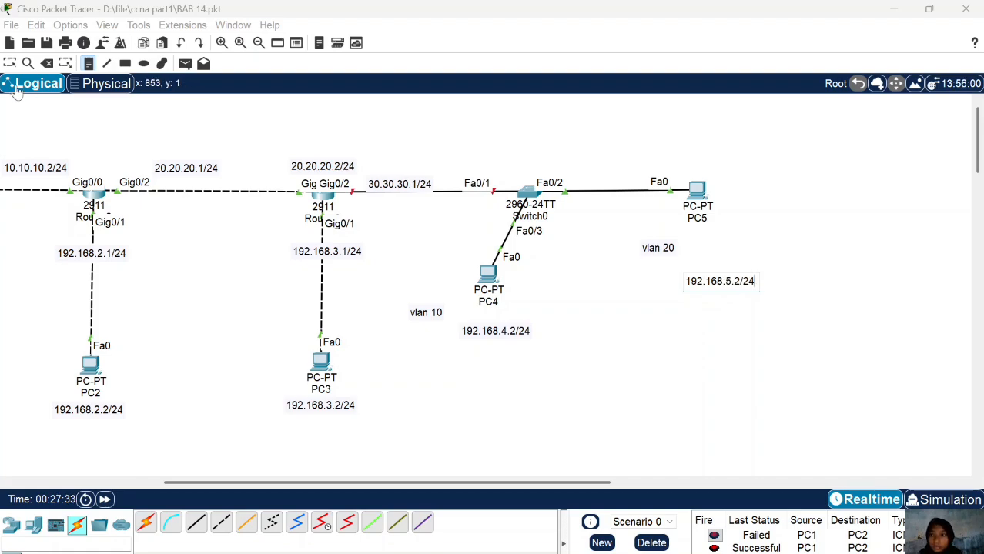
{"action": "left_click", "coordinate": [9, 63]}
Draw an unfilled black-outlined rectangle around PC4 and its address note, and another around PC5 and its "vlan 20" note.
{"action": "left_click", "coordinate": [125, 63]}
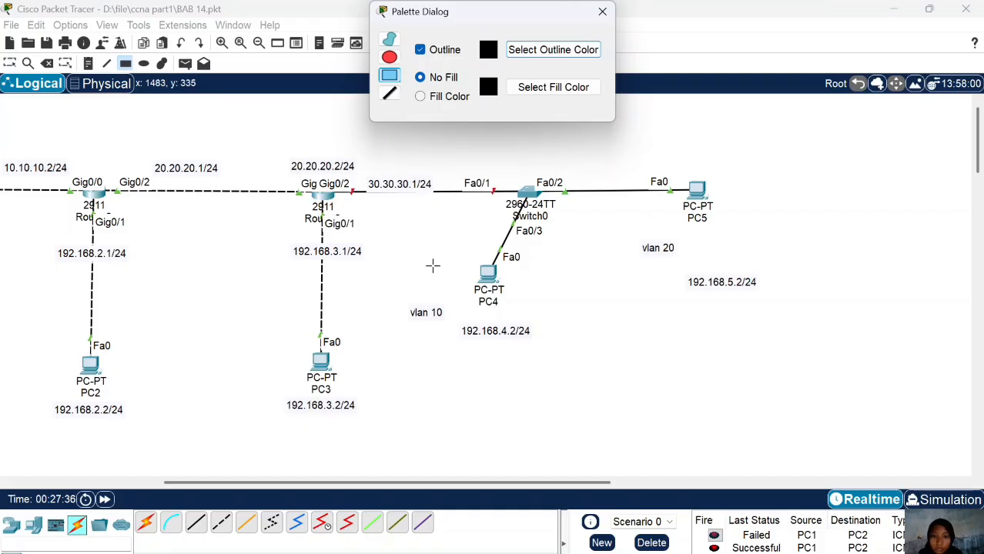
{"action": "left_click_drag", "start_coordinate": [428, 247], "coordinate": [562, 352]}
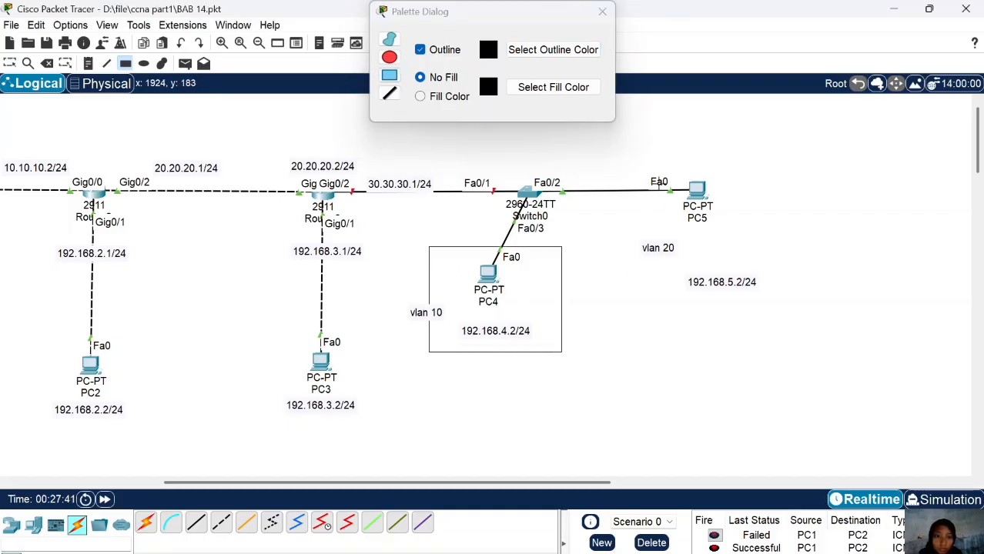
{"action": "left_click_drag", "start_coordinate": [639, 153], "coordinate": [789, 266]}
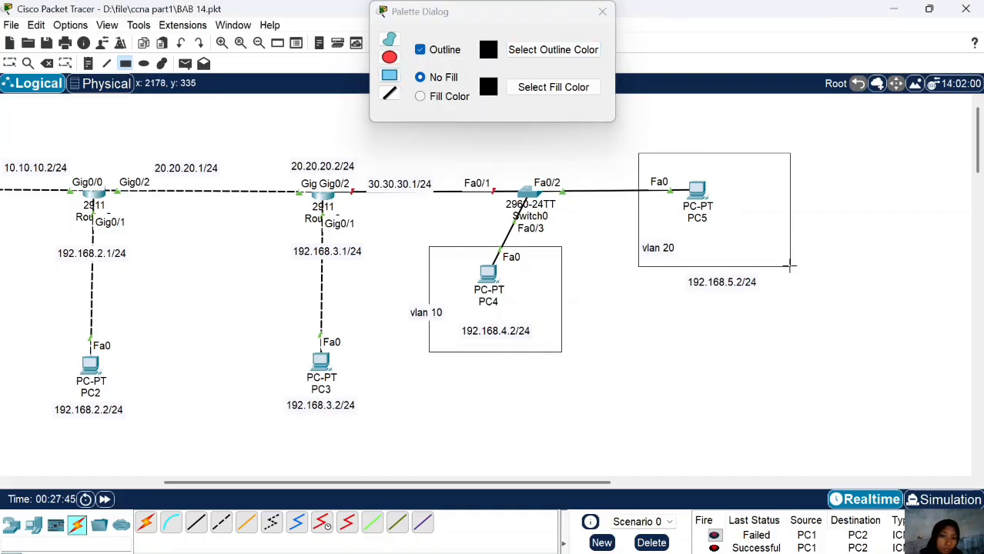
{"action": "left_click", "coordinate": [602, 12]}
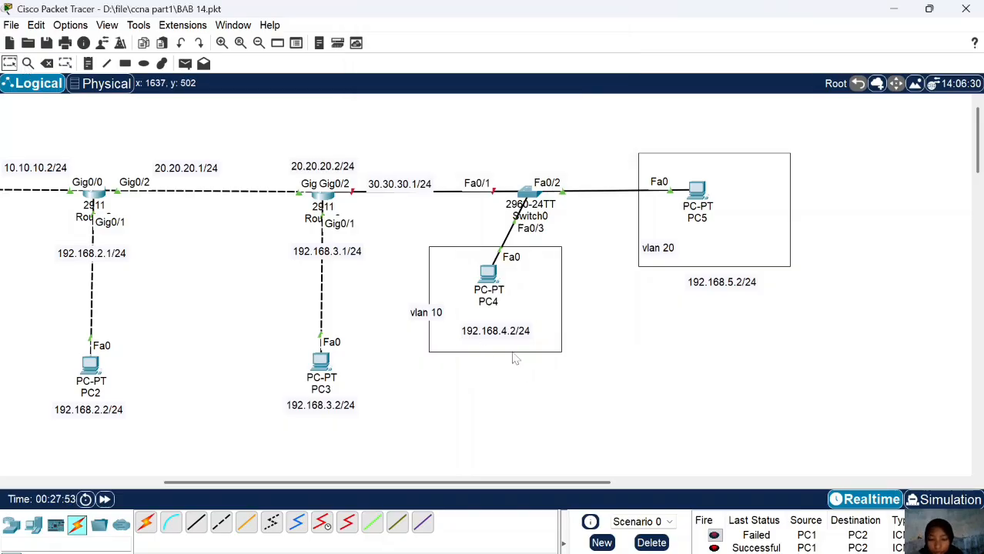
Arrange the VLAN and IP address notes inside the PC4 and PC5 rectangles, with VLAN labels lower left and addresses lower right.
{"action": "left_click_drag", "start_coordinate": [727, 290], "coordinate": [752, 259]}
{"action": "left_click_drag", "start_coordinate": [527, 335], "coordinate": [555, 346]}
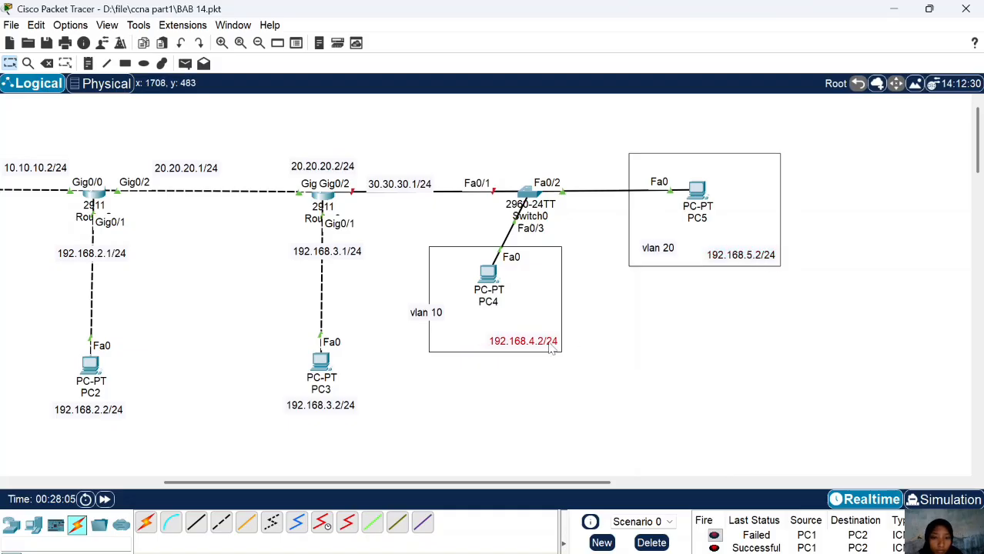
{"action": "left_click_drag", "start_coordinate": [440, 316], "coordinate": [467, 329]}
{"action": "left_click_drag", "start_coordinate": [663, 249], "coordinate": [659, 247]}
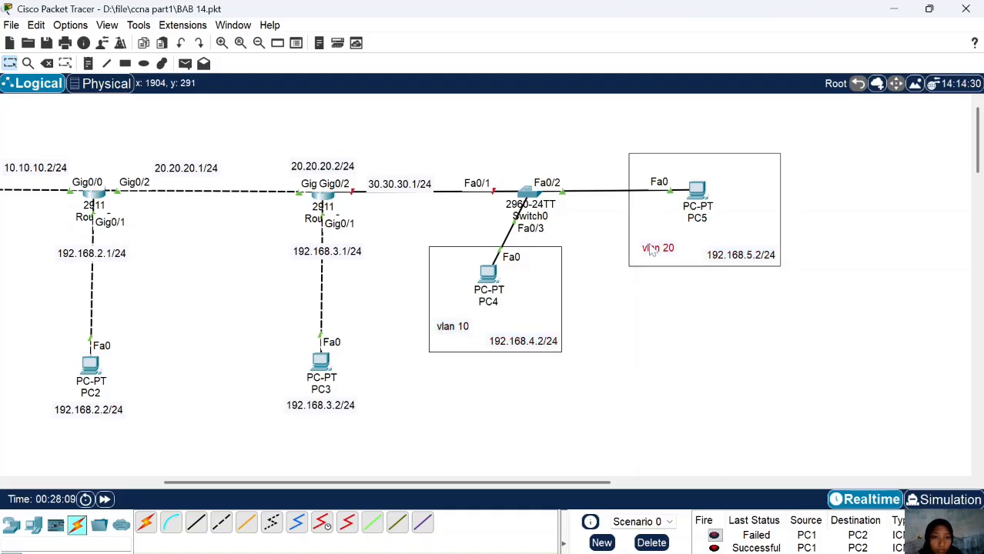
{"action": "left_click", "coordinate": [646, 332]}
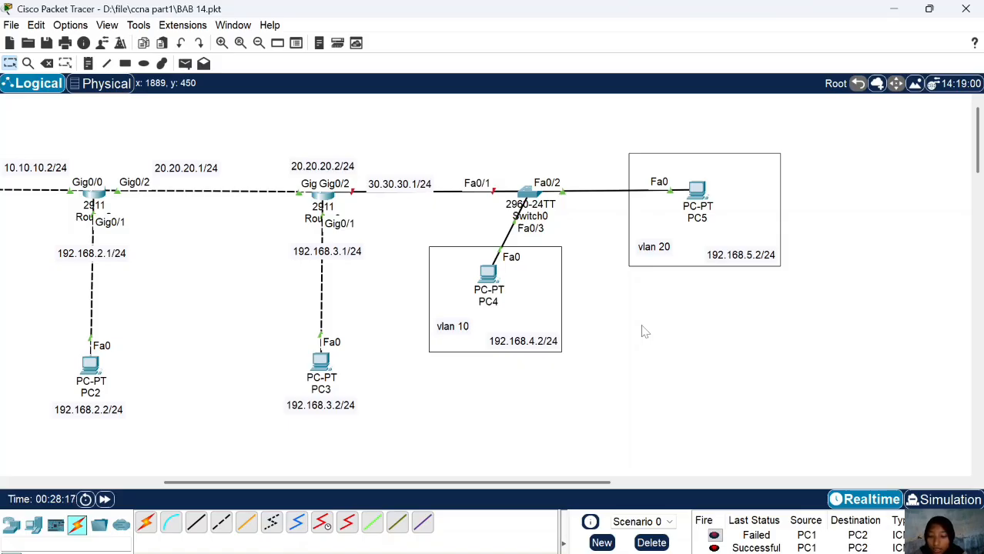
Enter global configuration mode in Switch0's command line and enter the command int fa0/1 for the port facing Router3.
{"action": "left_click", "coordinate": [529, 192]}
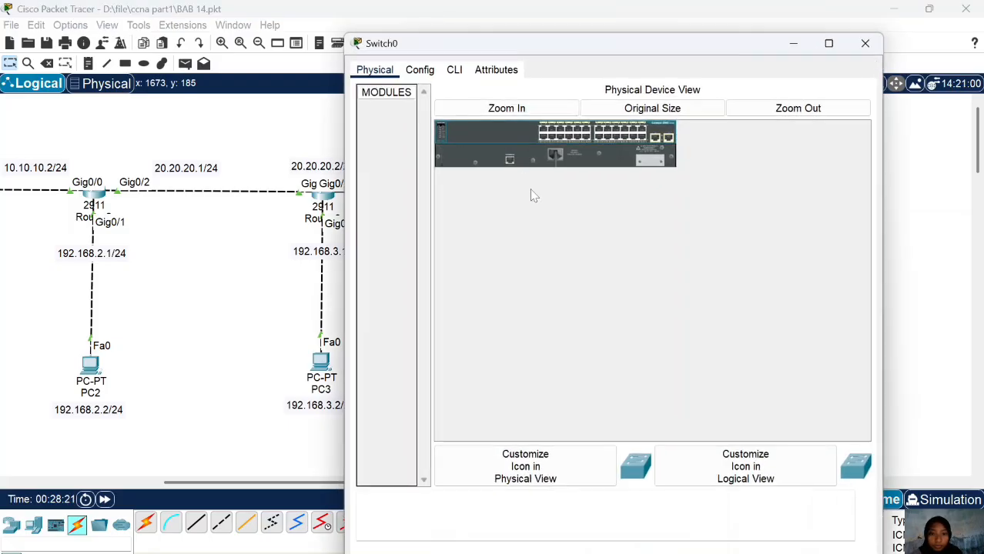
{"action": "left_click", "coordinate": [454, 69]}
{"action": "key", "text": "Return"}
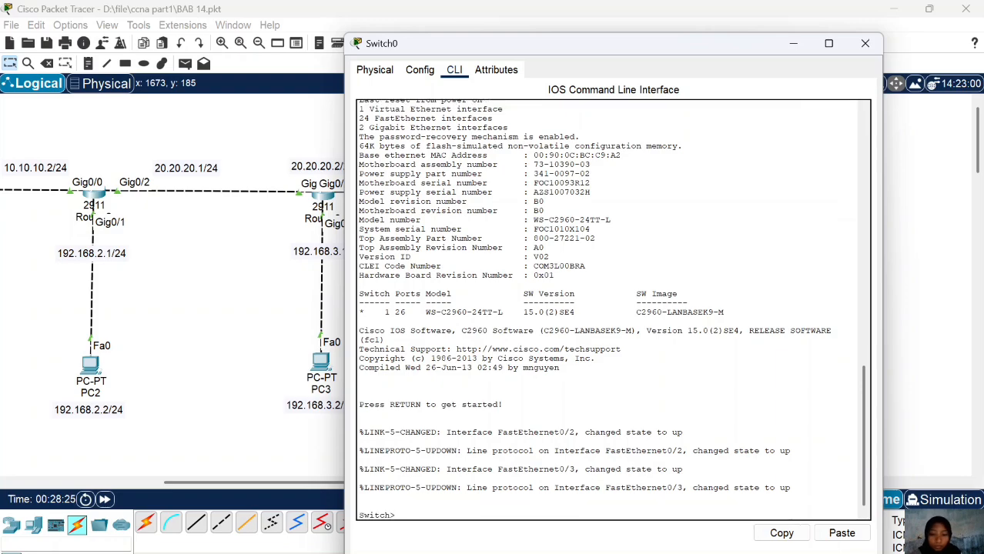
{"action": "type", "text": "en"}
{"action": "key", "text": "Return"}
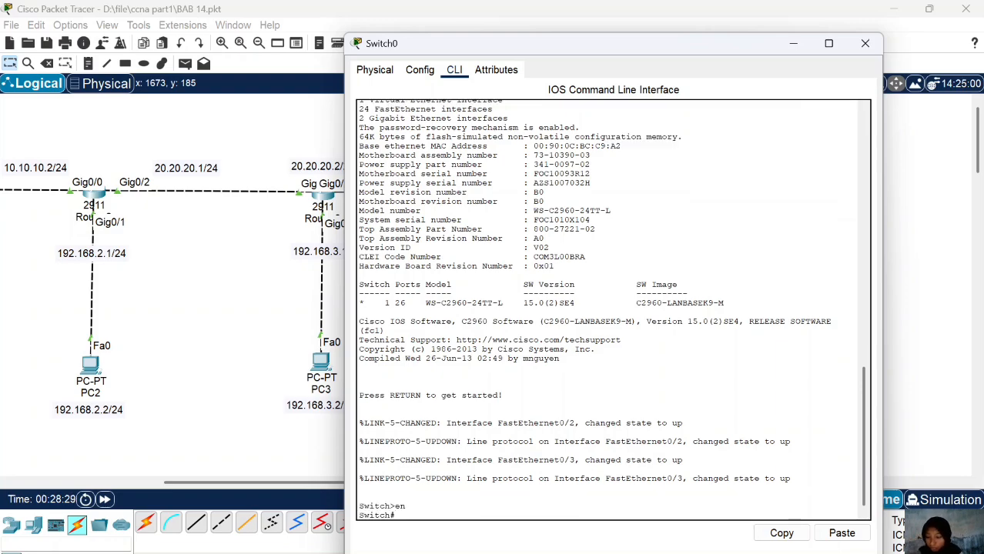
{"action": "type", "text": "conf t"}
{"action": "key", "text": "Return"}
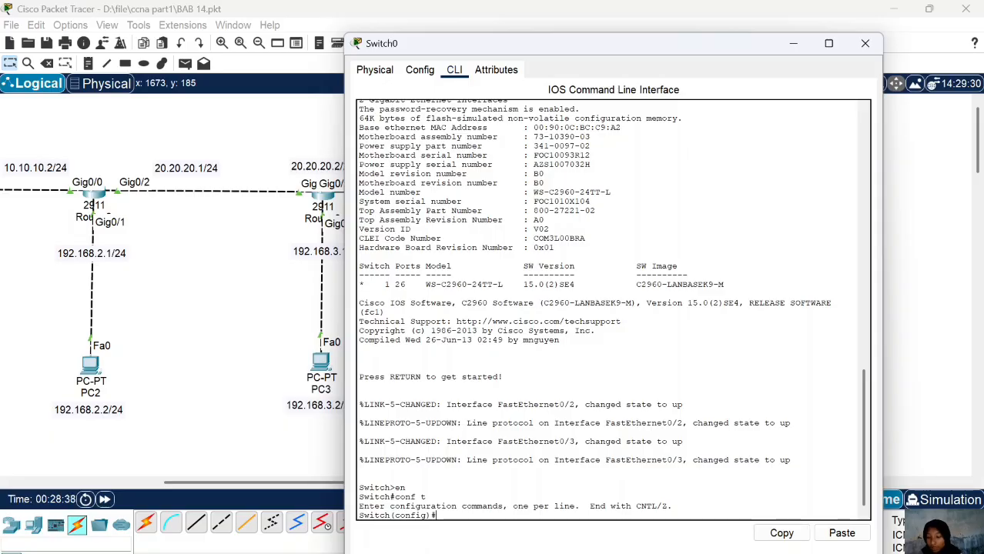
{"action": "type", "text": "int fa0/"}
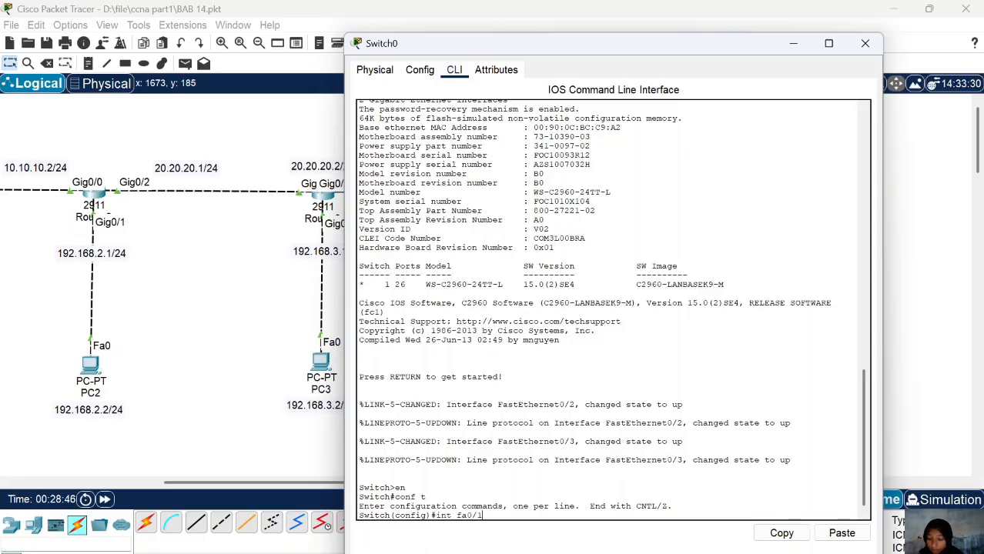
Set Switch0's interface fa0/1 to trunk mode and return to global configuration mode.
{"action": "type", "text": "1"}
{"action": "key", "text": "Return"}
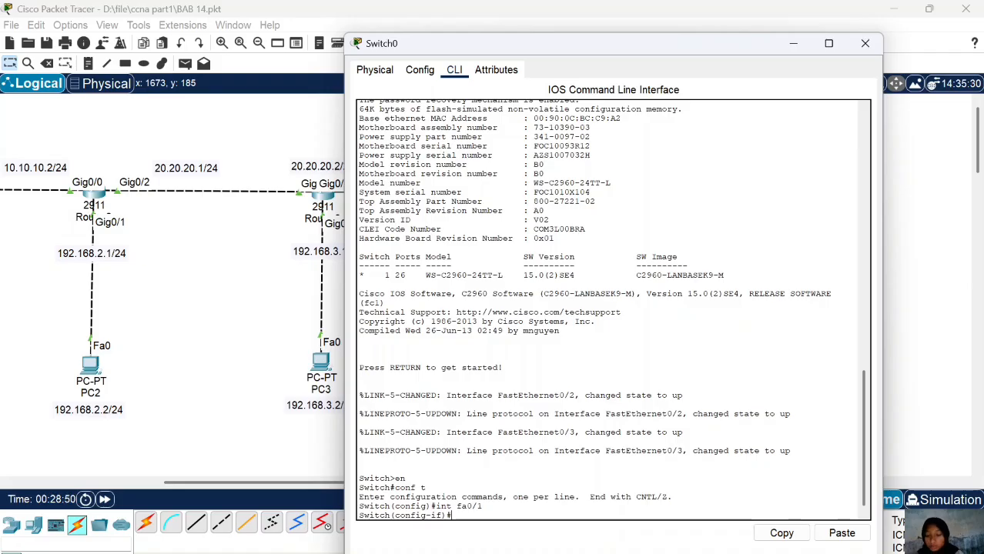
{"action": "type", "text": "switchport "}
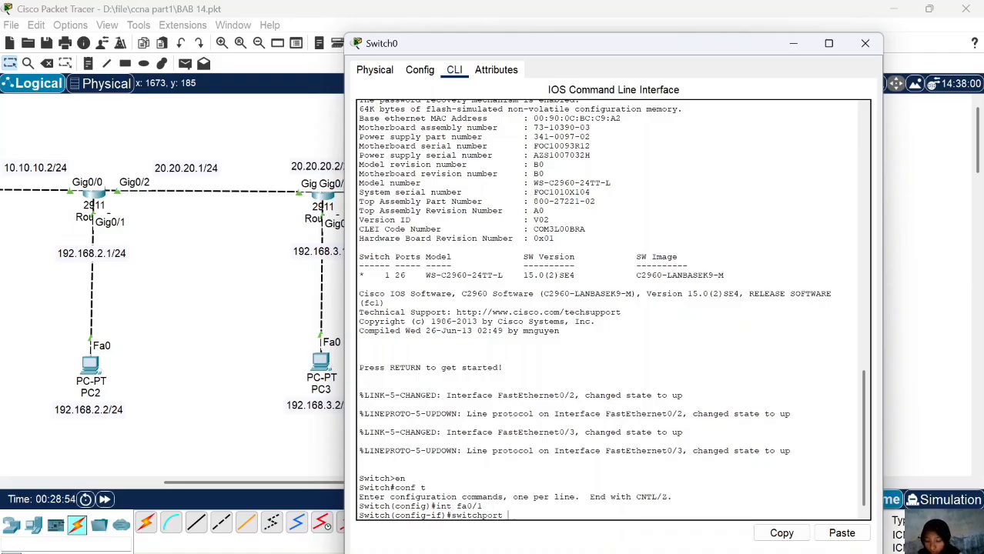
{"action": "type", "text": "m t"}
{"action": "key", "text": "Return"}
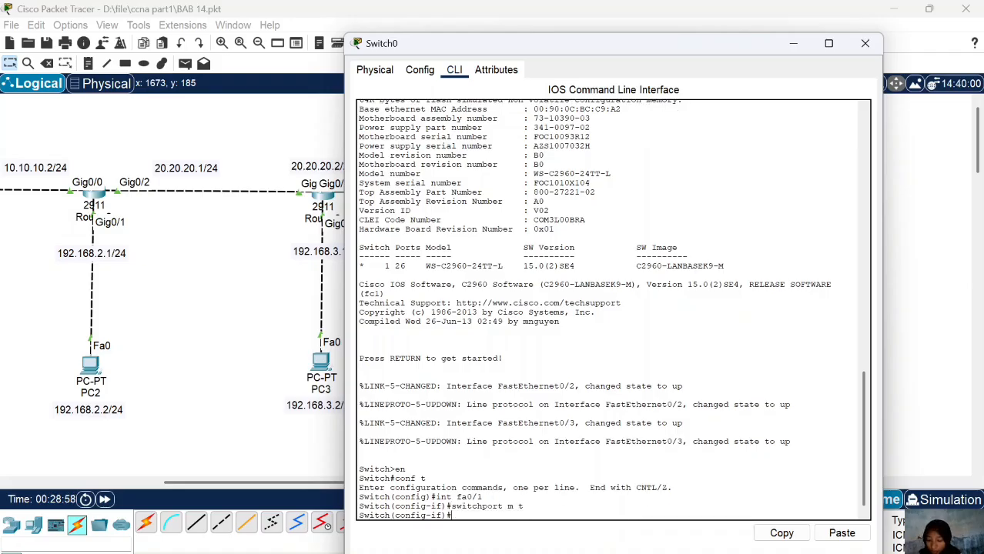
{"action": "type", "text": "ex"}
{"action": "key", "text": "Return"}
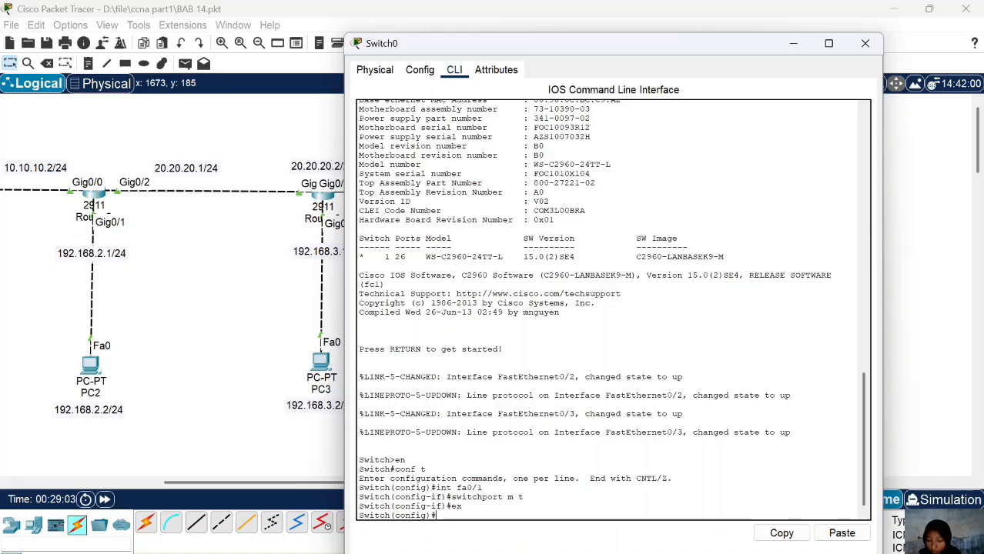
Create VLAN 10 and VLAN 20 on Switch0, and leave VLAN configuration mode.
{"action": "type", "text": "vl"}
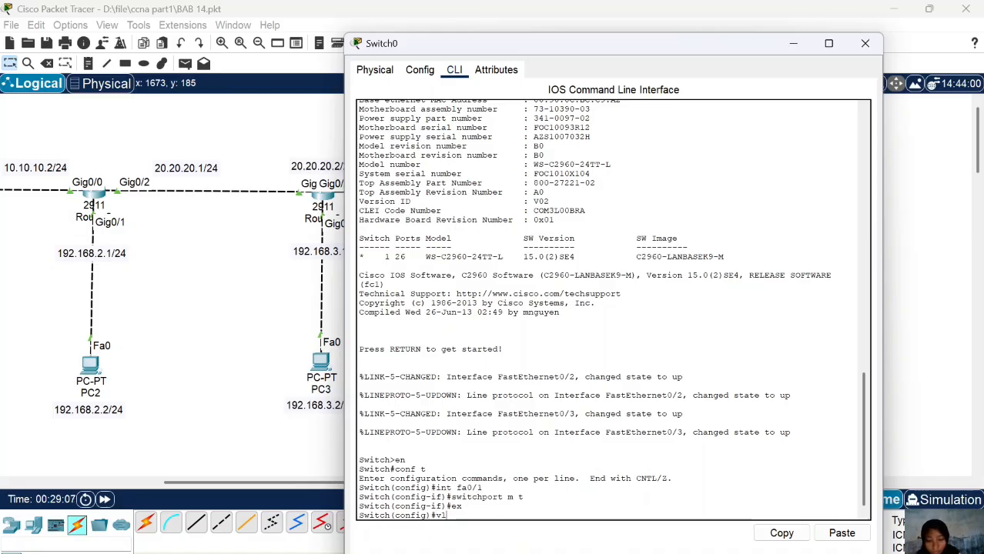
{"action": "type", "text": "an 10"}
{"action": "key", "text": "Return"}
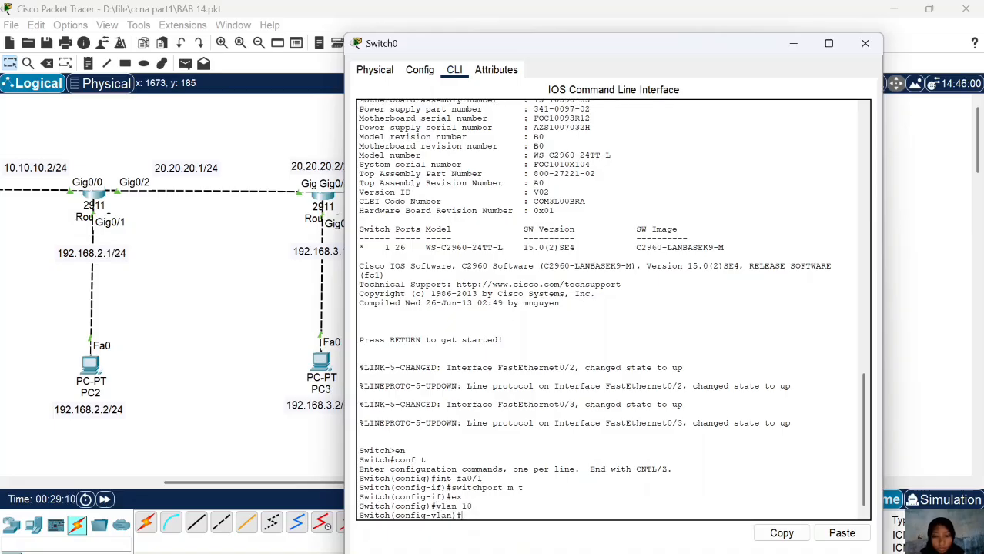
{"action": "type", "text": "vla"}
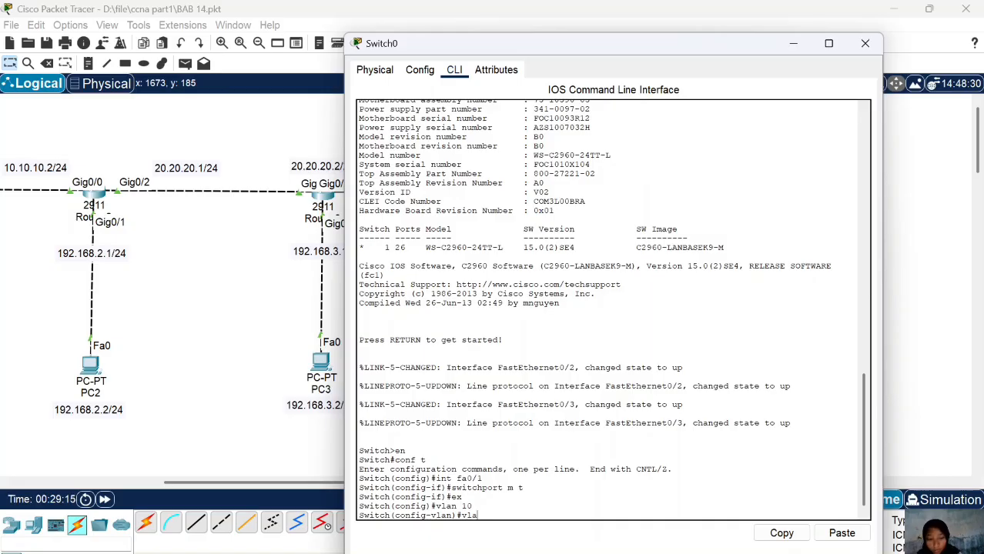
{"action": "type", "text": "n 20"}
{"action": "key", "text": "Return"}
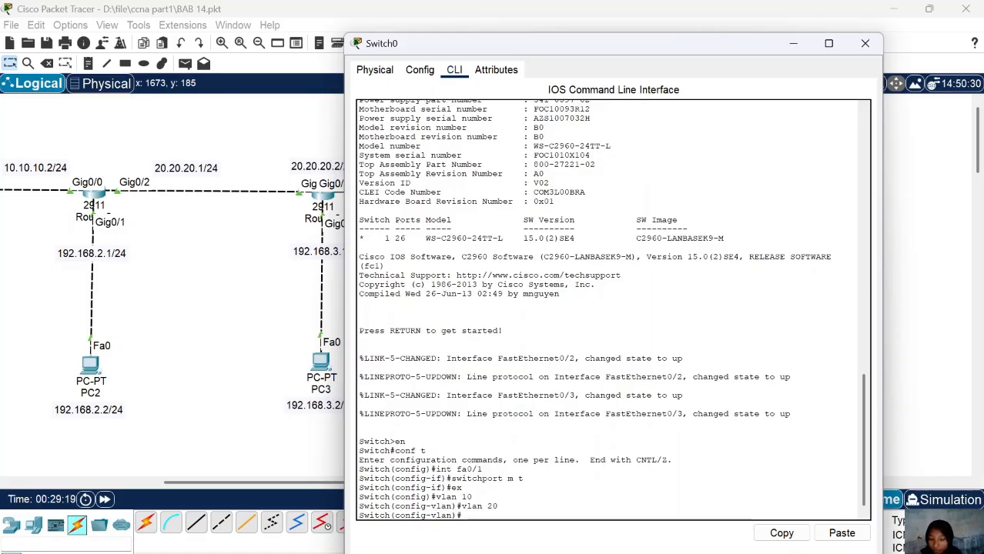
{"action": "type", "text": "ex"}
{"action": "key", "text": "Return"}
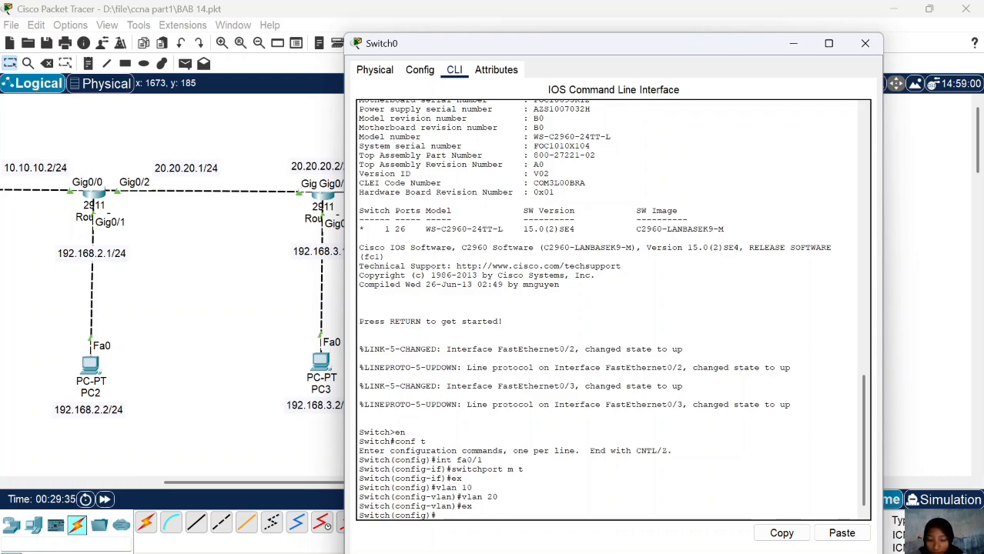
Set Switch0's interface fa0/3 to access mode.
{"action": "type", "text": "int f"}
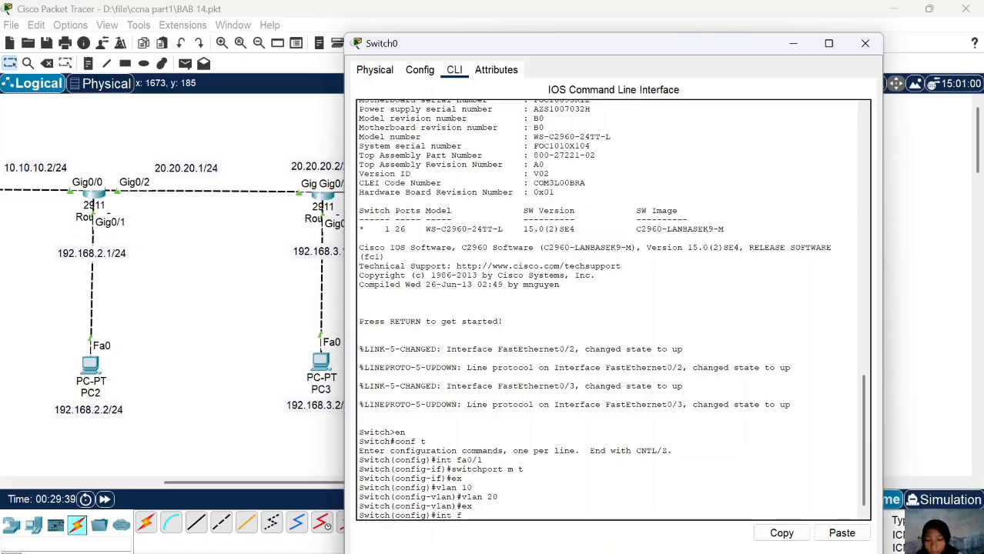
{"action": "type", "text": "a0/"}
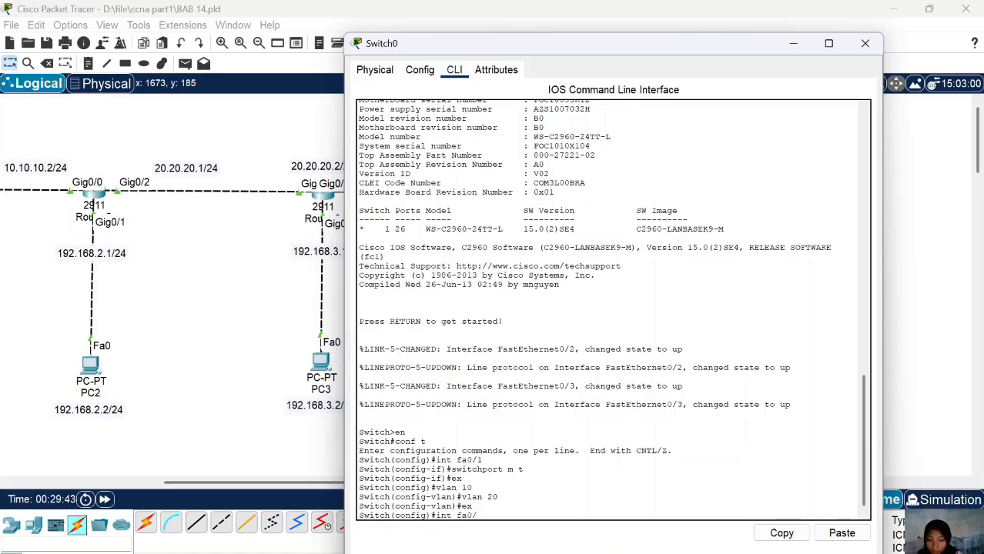
{"action": "type", "text": "3"}
{"action": "key", "text": "Return"}
{"action": "type", "text": "vlan 20"}
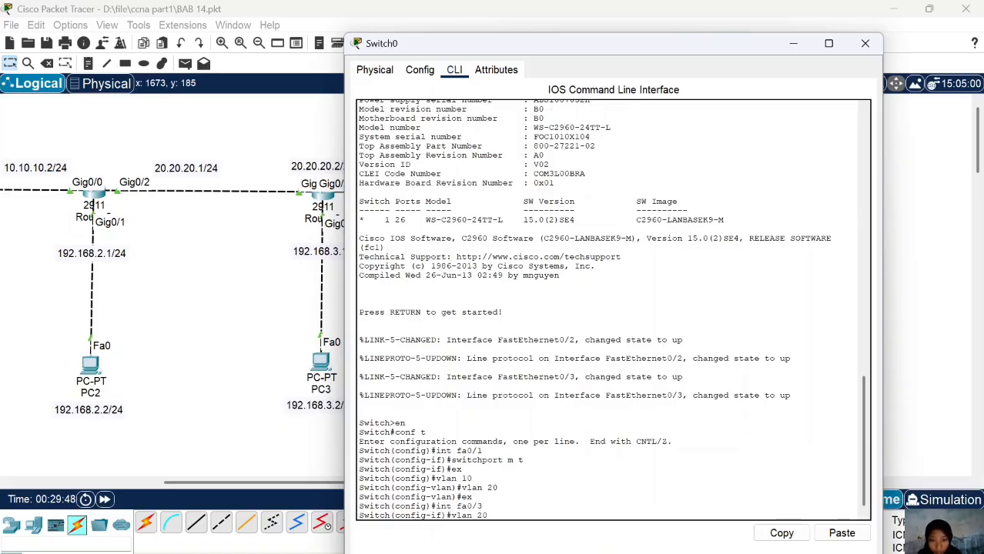
{"action": "key", "text": "Up"}
{"action": "key", "text": "Up"}
{"action": "key", "text": "Up"}
{"action": "key", "text": "BackSpace"}
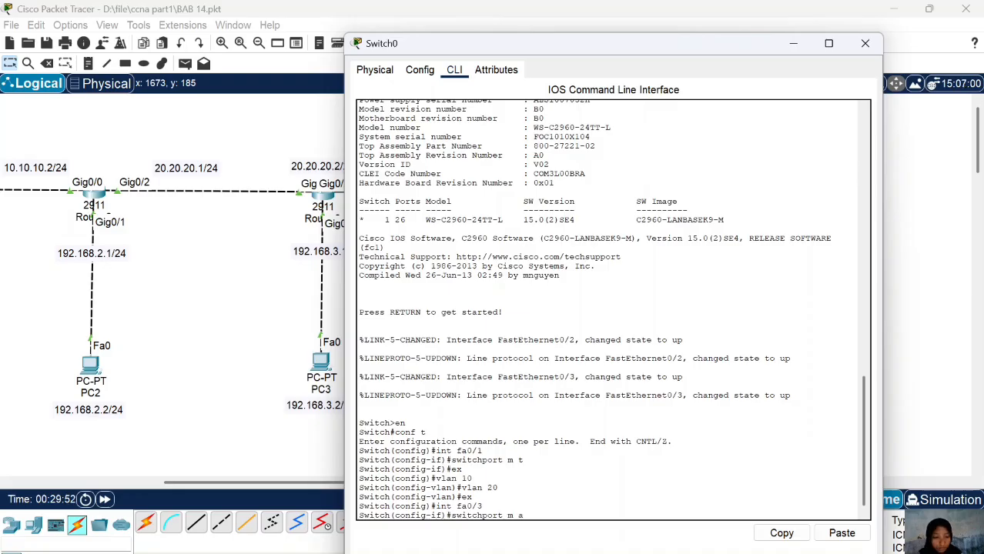
{"action": "key", "text": "Return"}
Assign access VLAN 10 to interface fa0/3 and return to global configuration mode.
{"action": "key", "text": "Up"}
{"action": "key", "text": "BackSpace"}
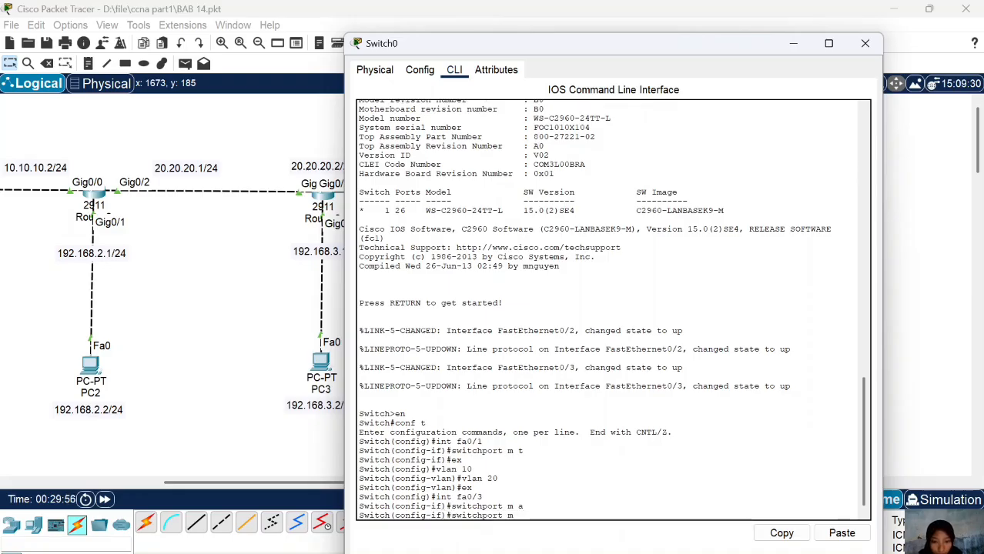
{"action": "type", "text": "a vla"}
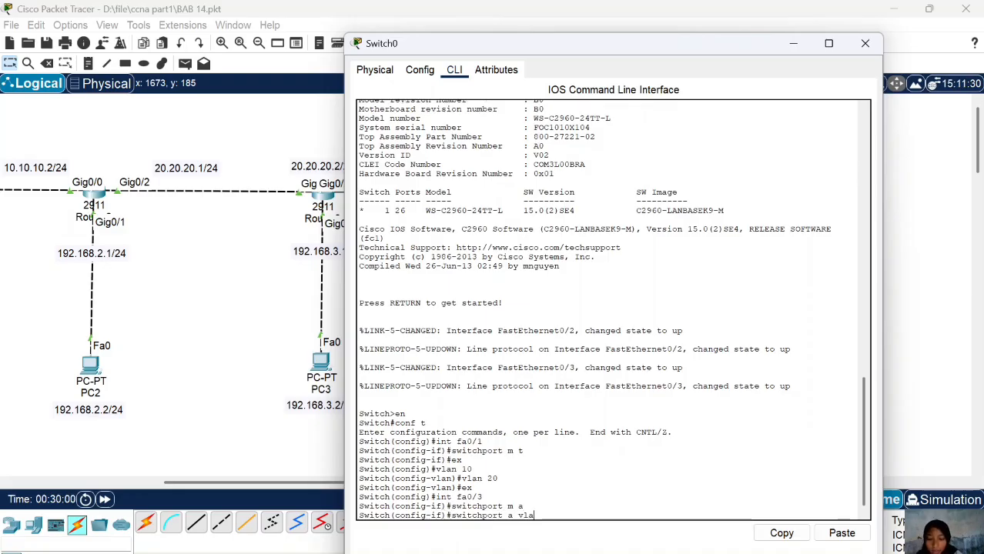
{"action": "type", "text": "n 10"}
{"action": "key", "text": "Return"}
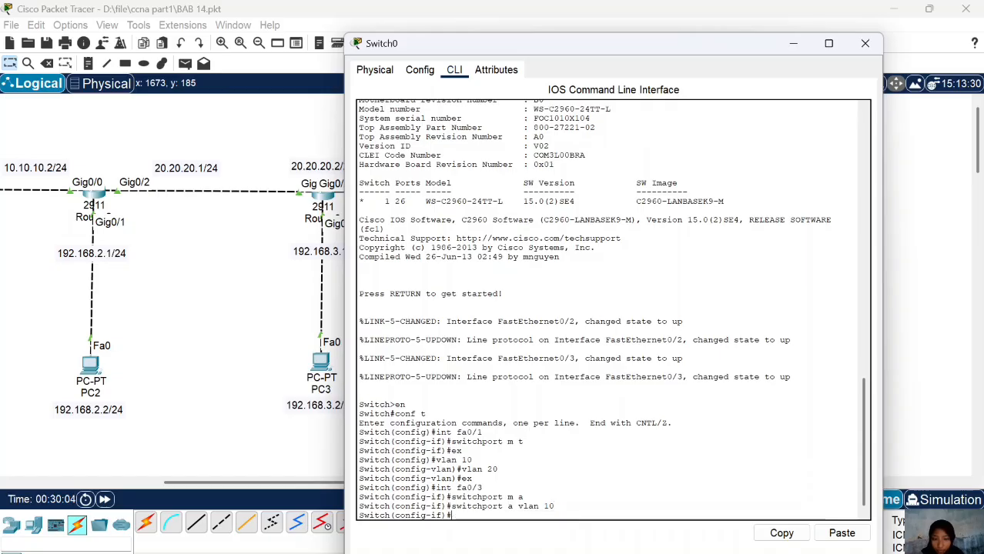
{"action": "type", "text": "ex"}
{"action": "key", "text": "Return"}
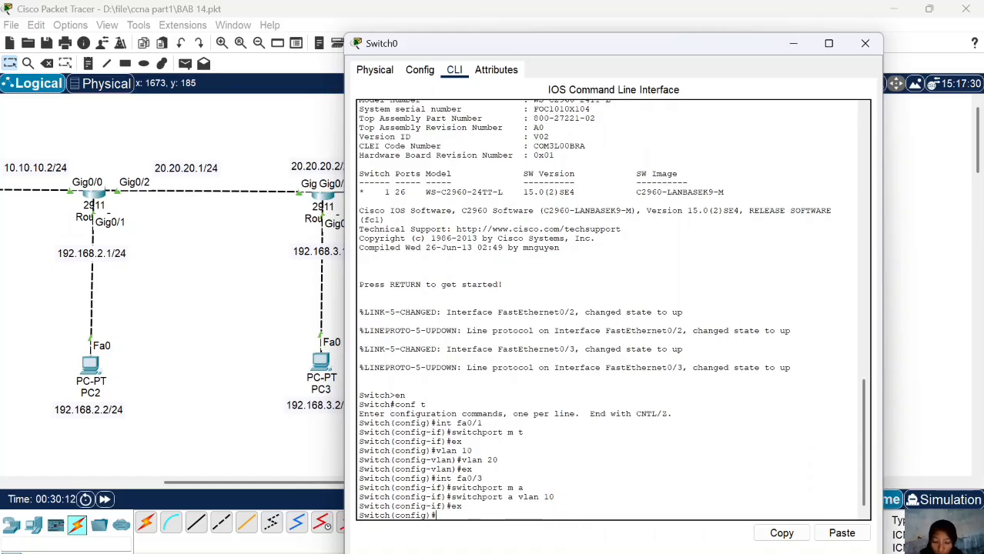
Set Switch0's interface fa0/2 to access mode, assign it access VLAN 20, and return to global configuration mode.
{"action": "type", "text": "int fa0/2"}
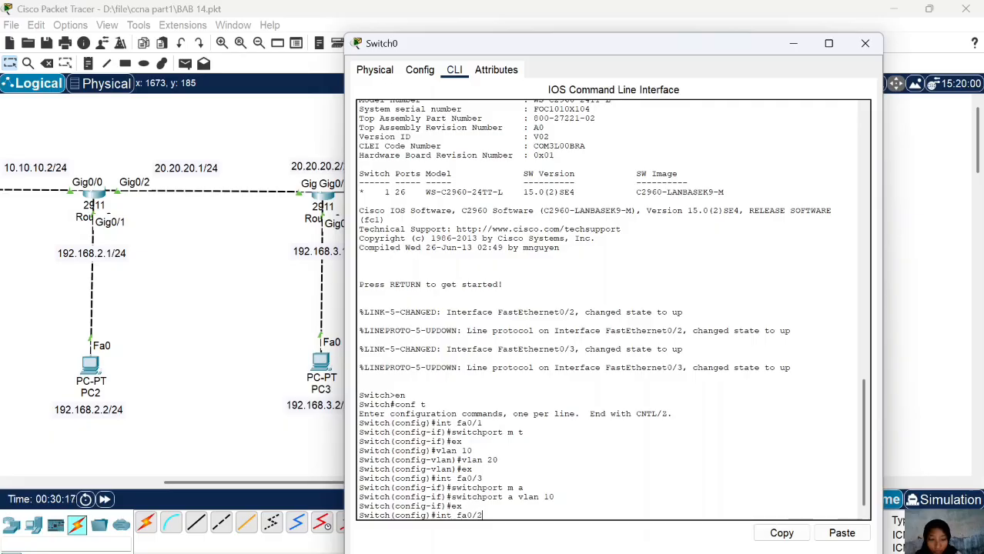
{"action": "key", "text": "Return"}
{"action": "type", "text": "switchport m a"}
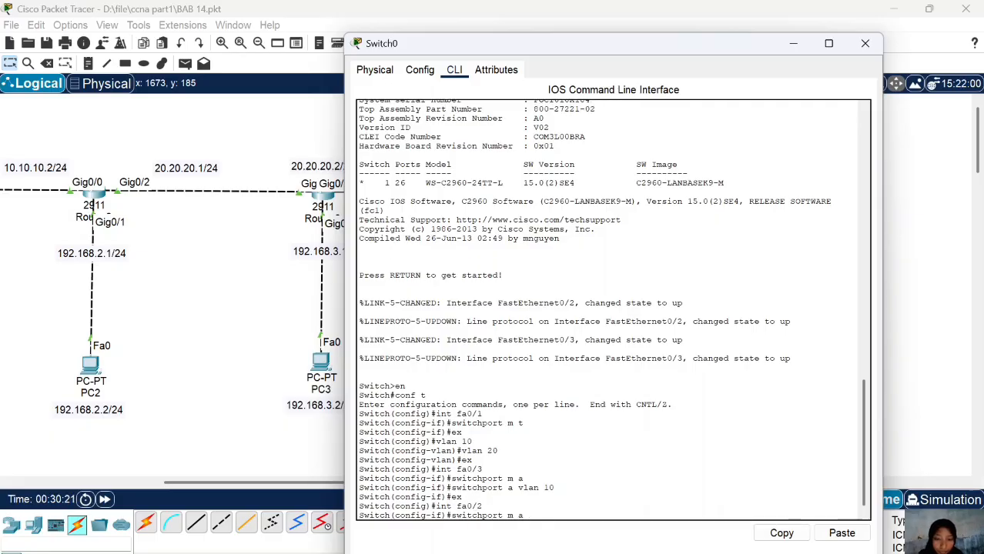
{"action": "key", "text": "Return"}
{"action": "type", "text": "switchport a vlan "}
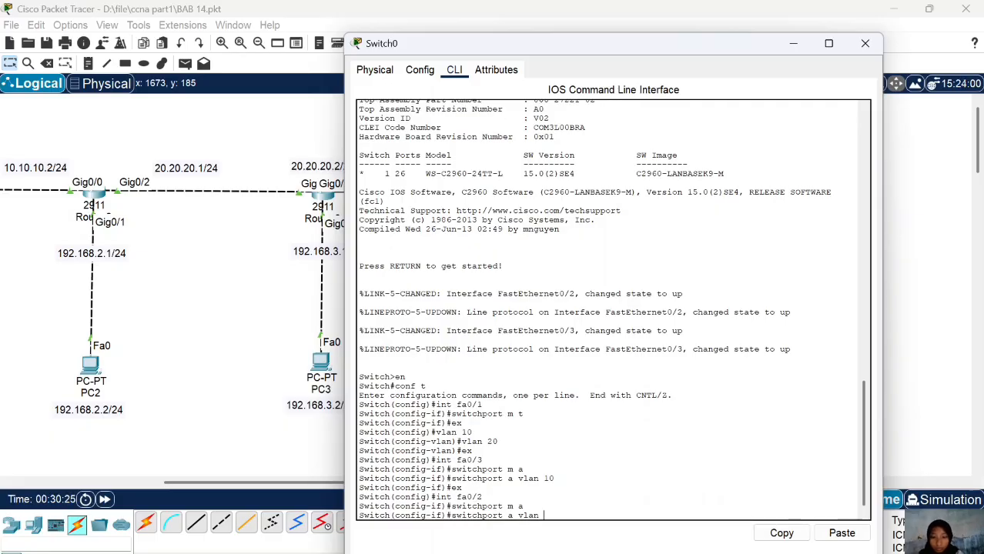
{"action": "type", "text": "20"}
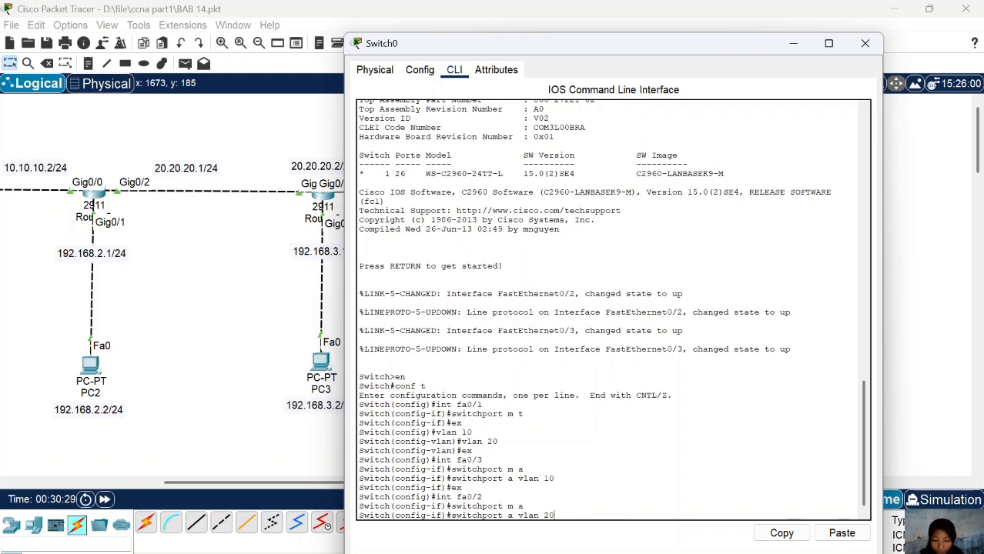
{"action": "key", "text": "Return"}
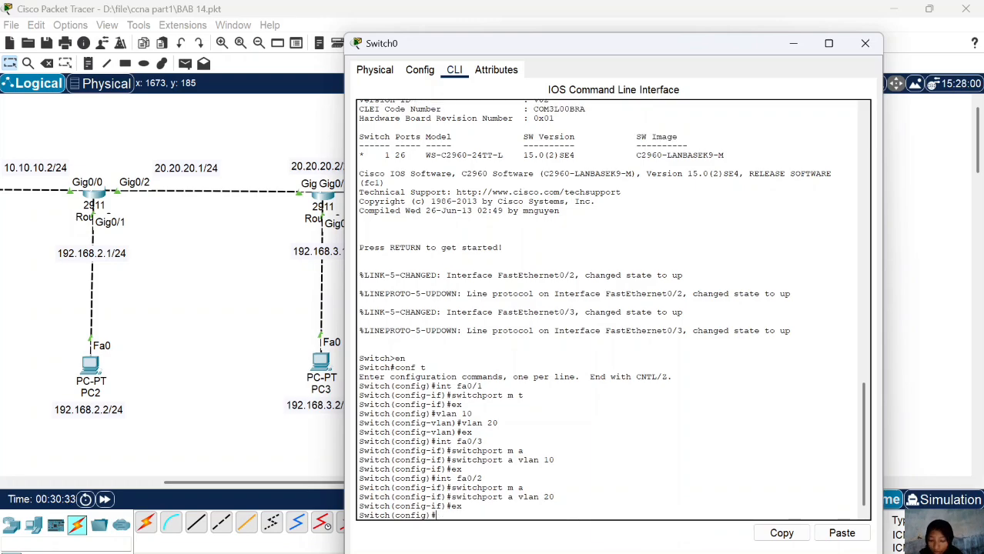
Display Switch0's brief VLAN table to check the port assignments, and close the switch window.
{"action": "type", "text": "do sh vl"}
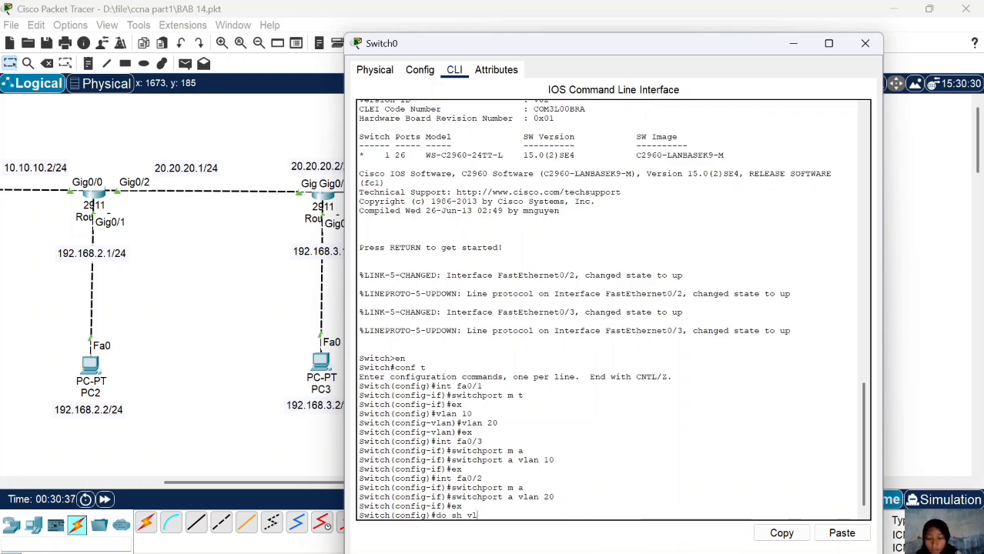
{"action": "type", "text": "an brief"}
{"action": "key", "text": "Return"}
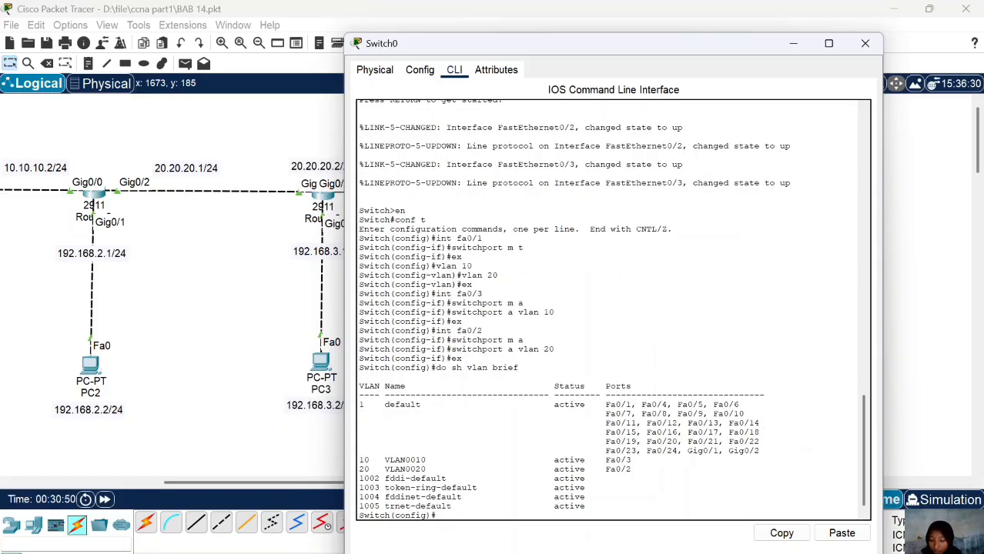
{"action": "left_click", "coordinate": [865, 43]}
Take Router3's command line out of OSPF configuration into global configuration mode, and close its window.
{"action": "left_click_drag", "start_coordinate": [452, 147], "coordinate": [354, 179]}
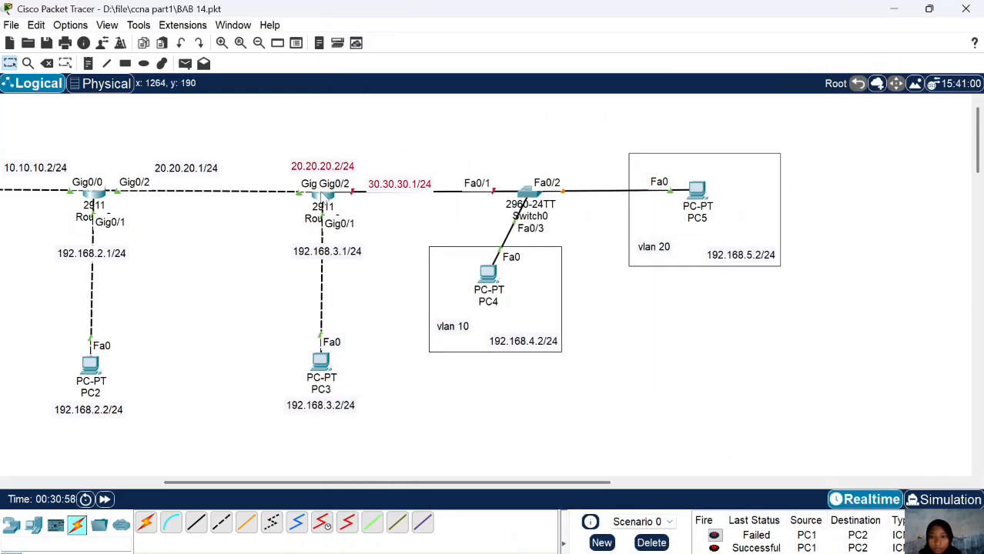
{"action": "left_click", "coordinate": [324, 199]}
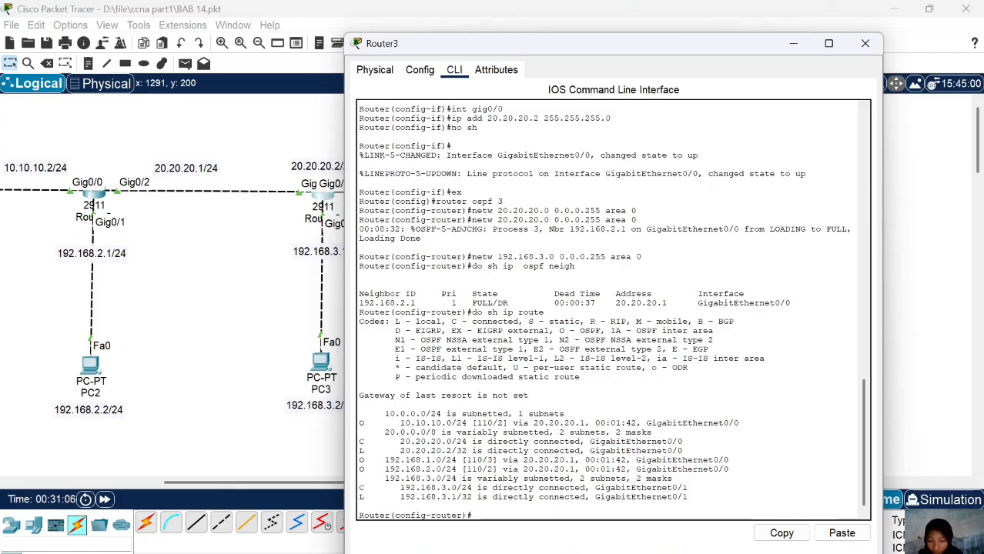
{"action": "type", "text": "ex"}
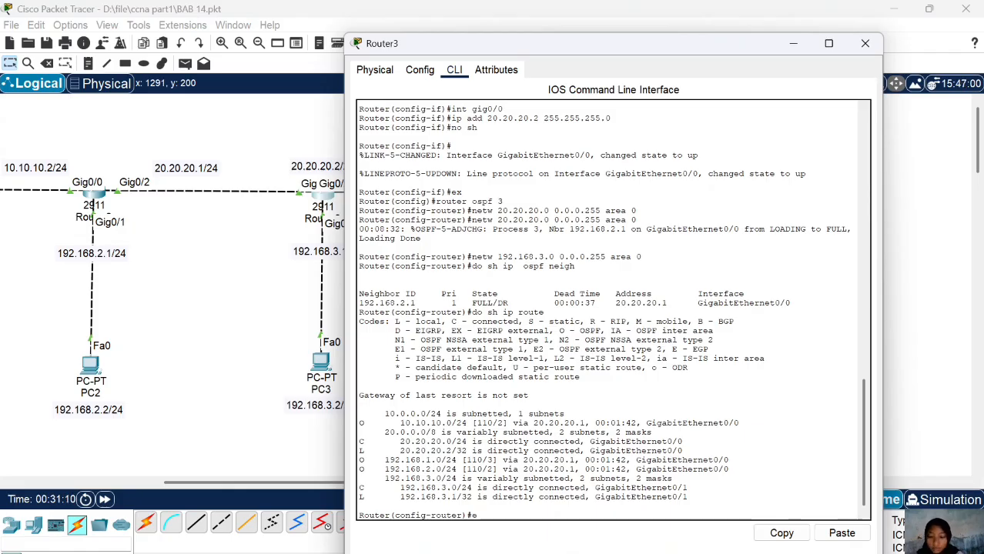
{"action": "key", "text": "Return"}
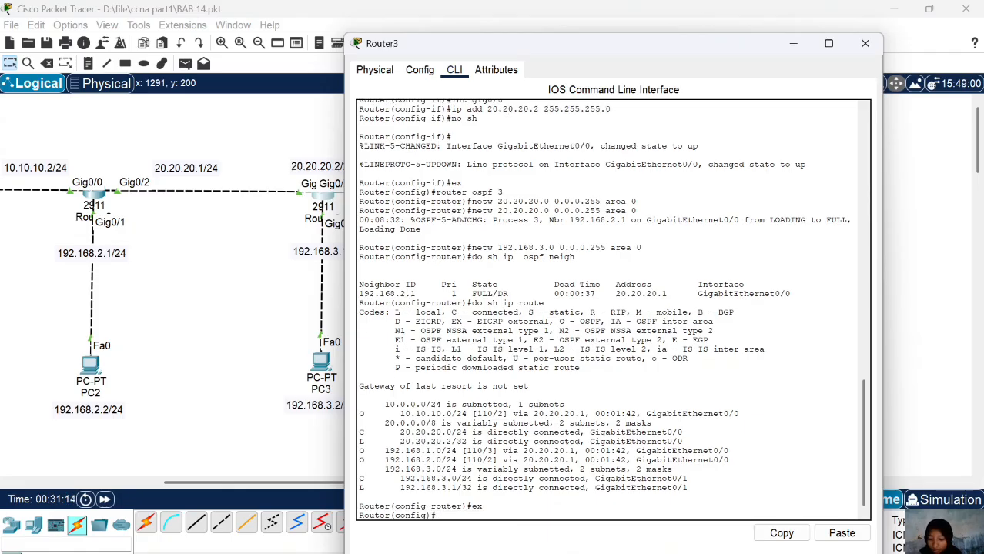
{"action": "left_click", "coordinate": [866, 43]}
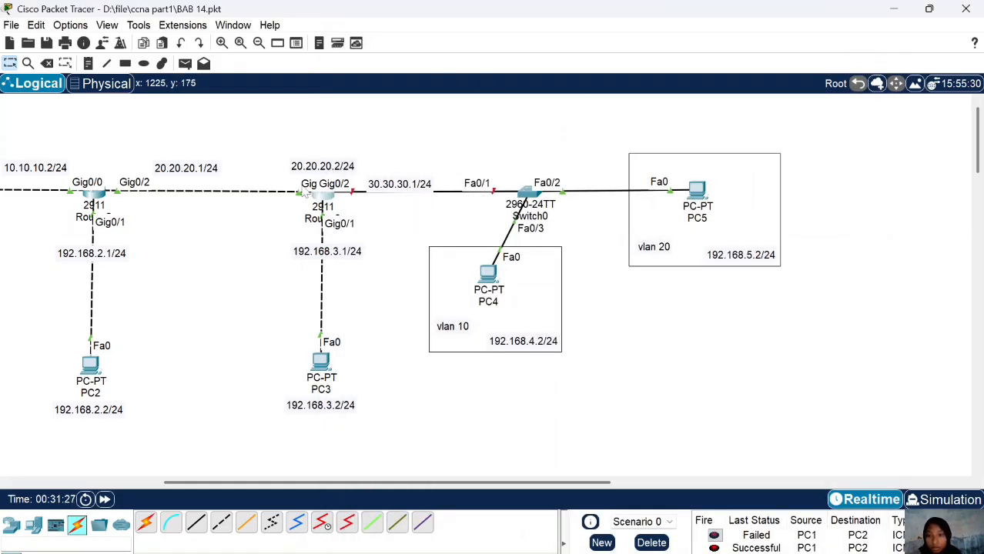
On Router3, assign interface gig0/2 the IP address 30.30.30.1 with mask 255.255.255.0.
{"action": "left_click", "coordinate": [334, 201]}
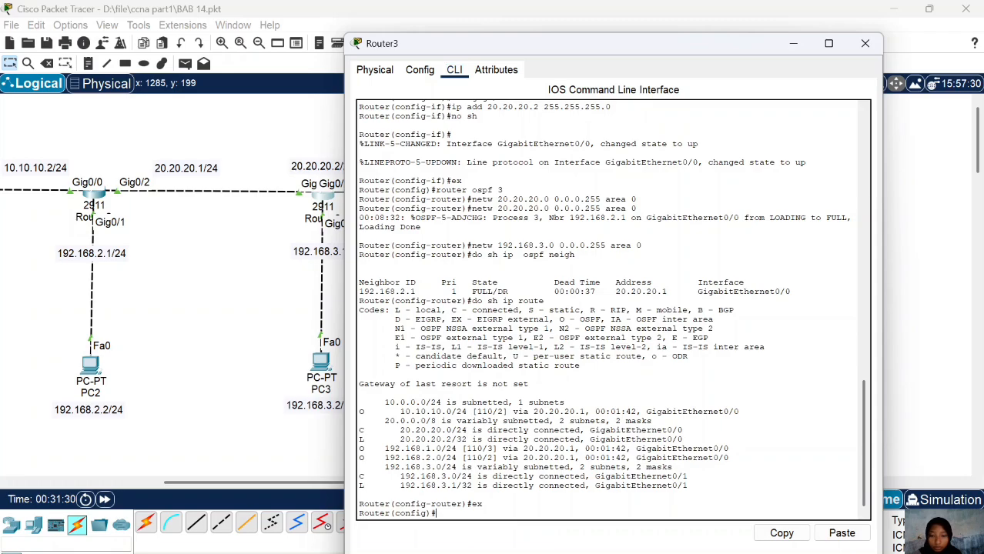
{"action": "type", "text": "int"}
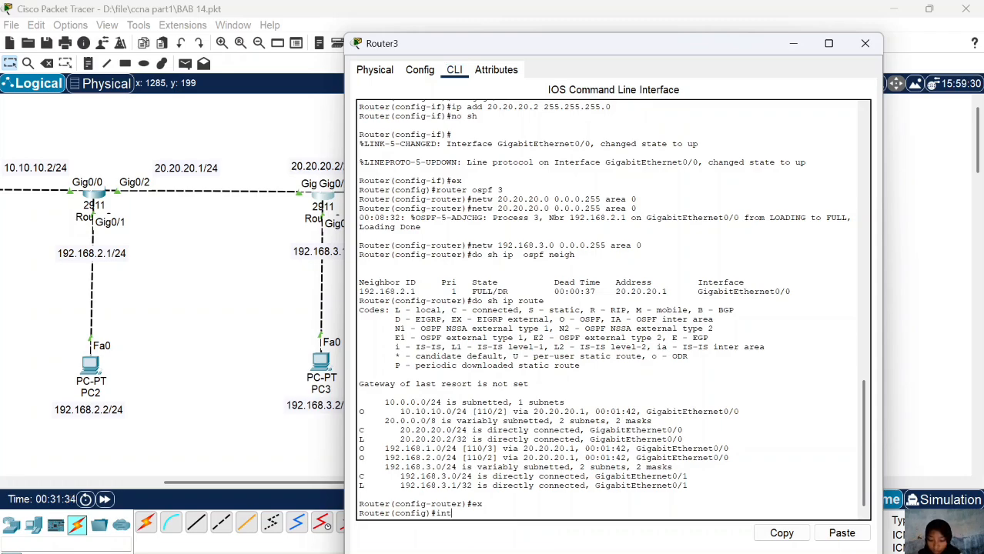
{"action": "type", "text": " gig0/2"}
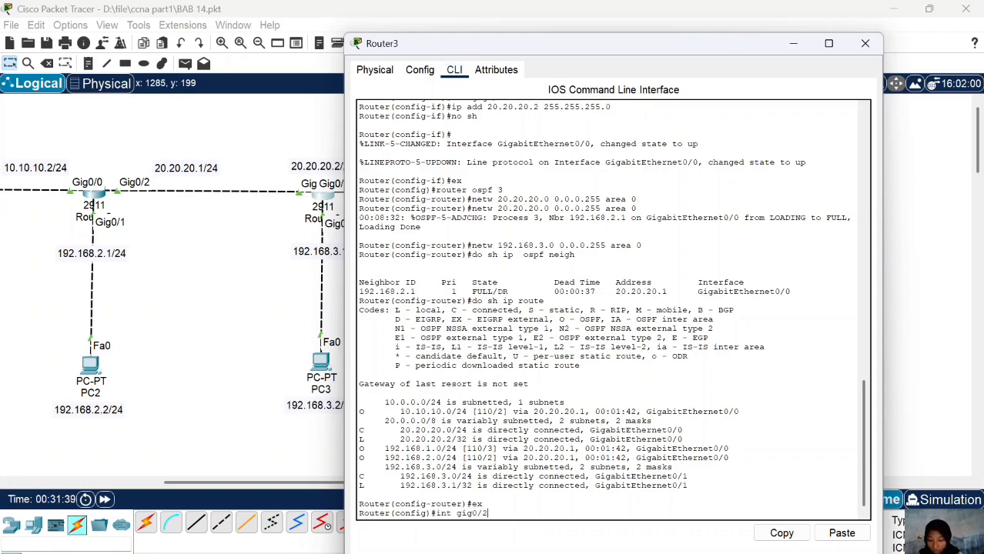
{"action": "key", "text": "Return"}
{"action": "type", "text": "ip ad"}
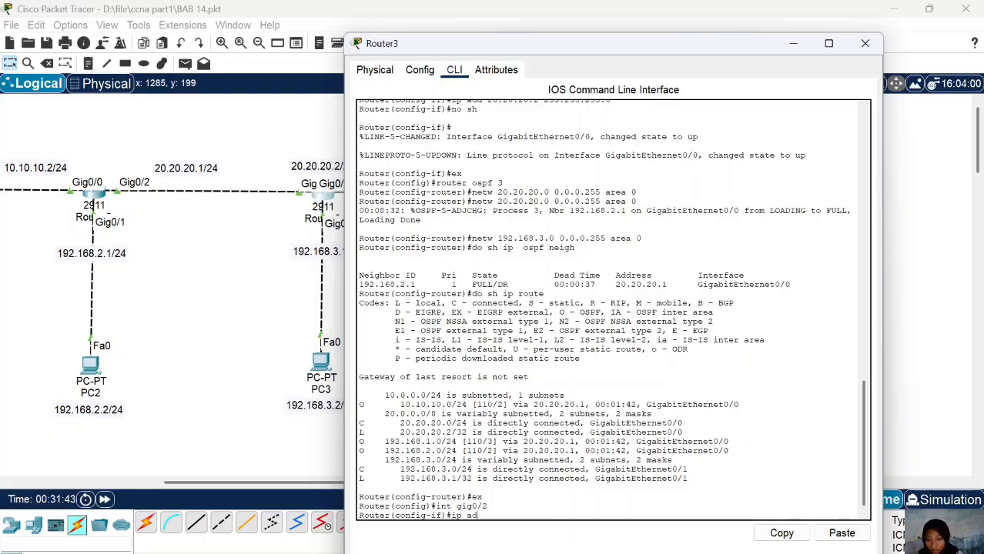
{"action": "type", "text": "d 30"}
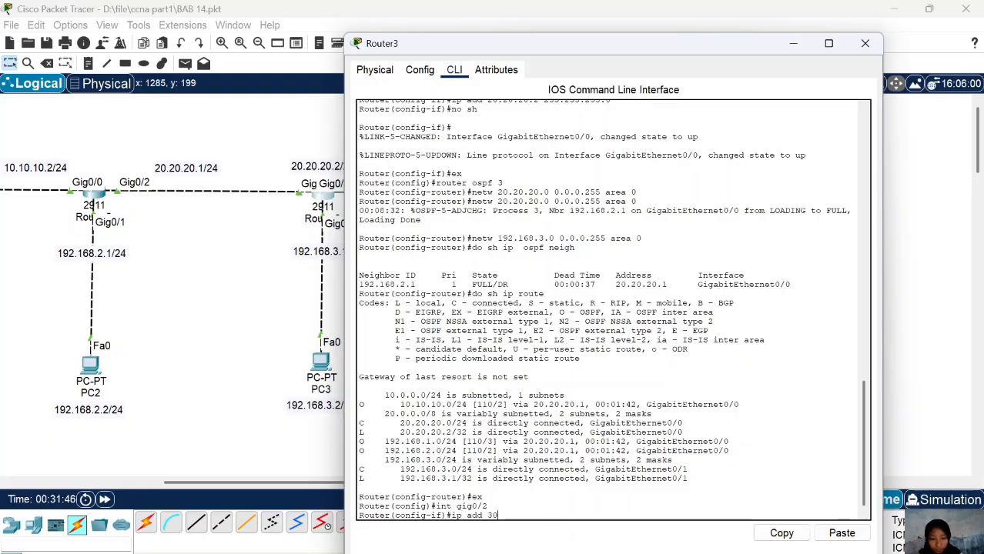
{"action": "type", "text": ".30.30.30"}
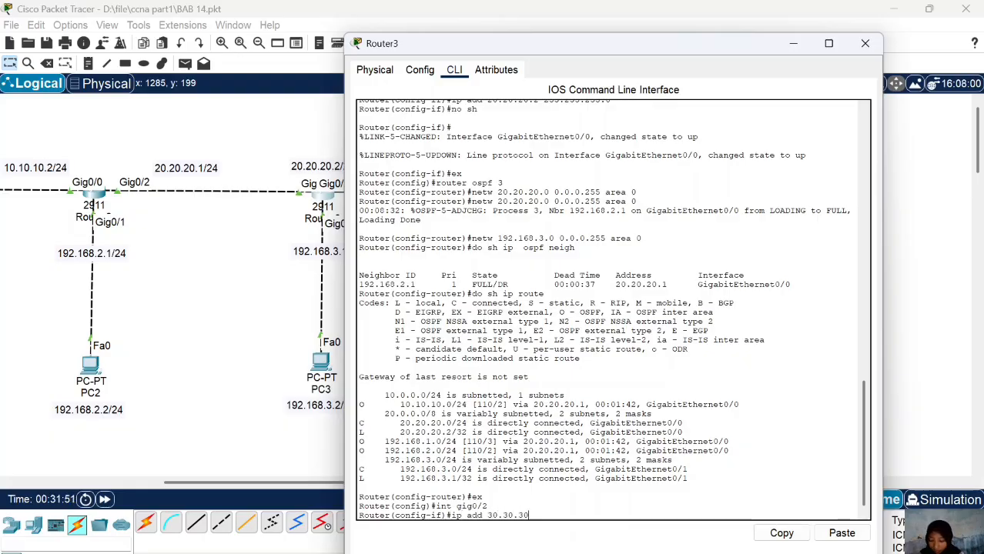
{"action": "type", "text": ".1 255.2"}
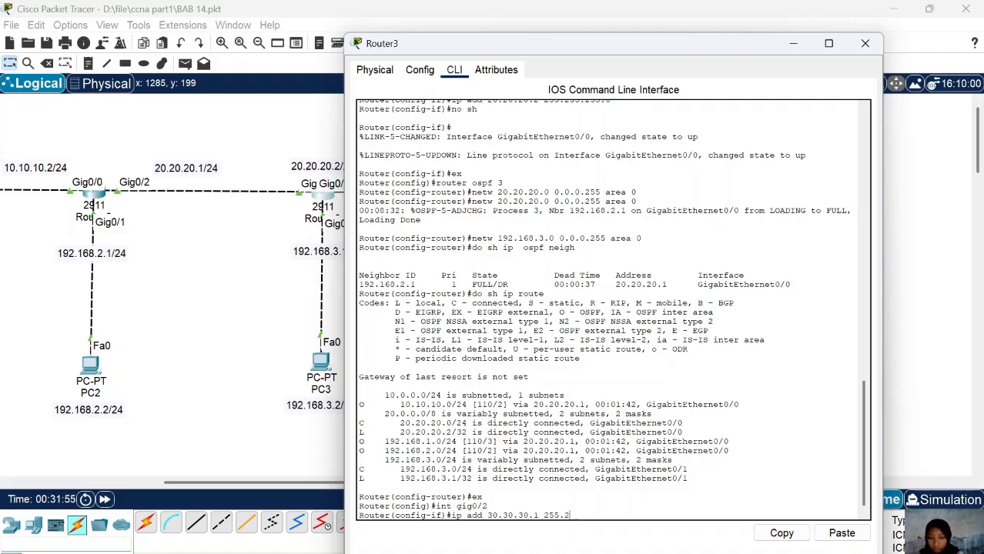
{"action": "type", "text": "55.255.0"}
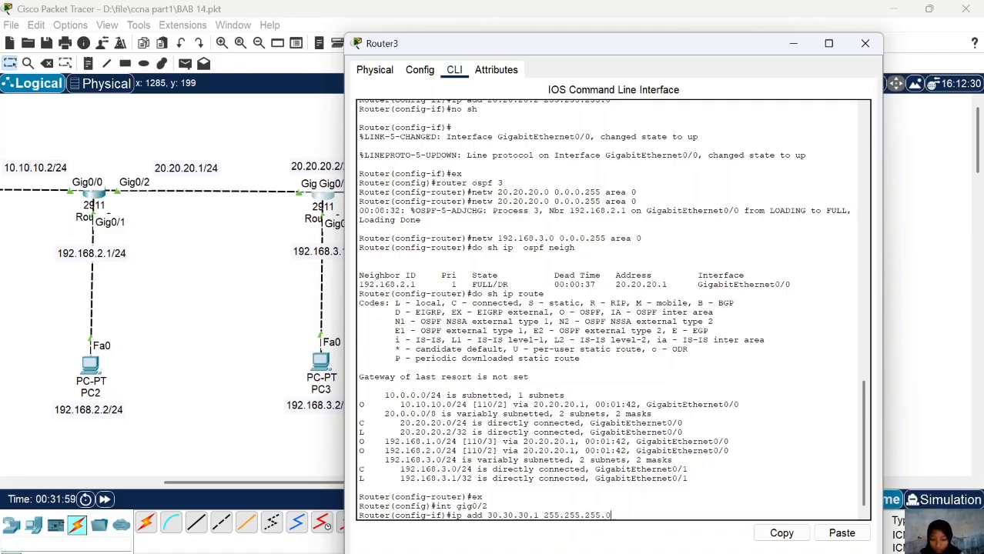
{"action": "key", "text": "Return"}
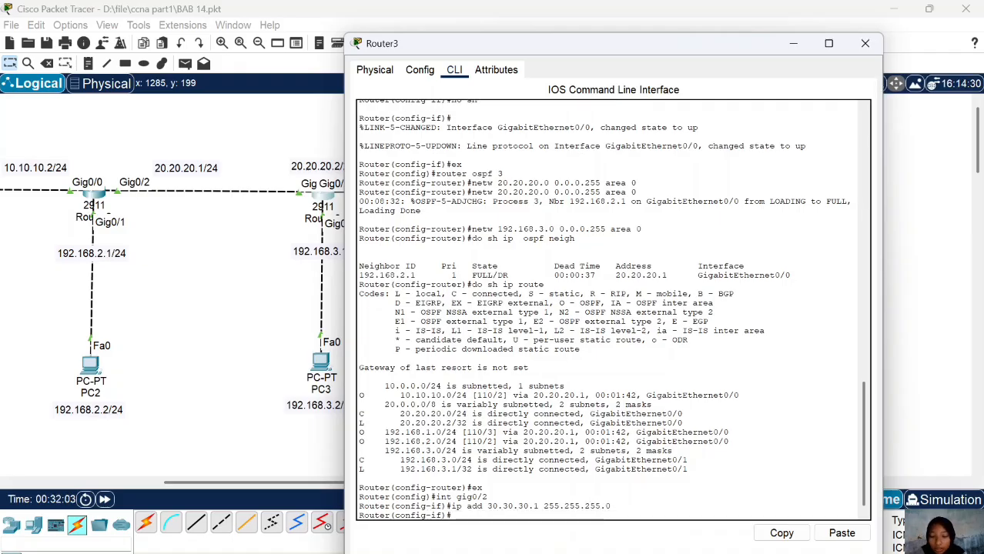
Enable Router3's interface gig0/2 and return to global configuration mode.
{"action": "type", "text": "no sh"}
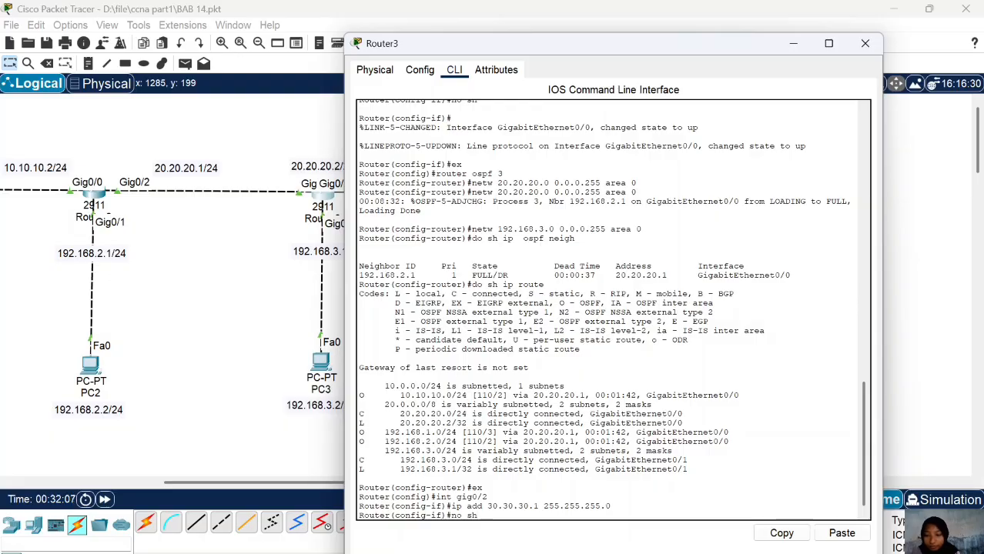
{"action": "key", "text": "Return"}
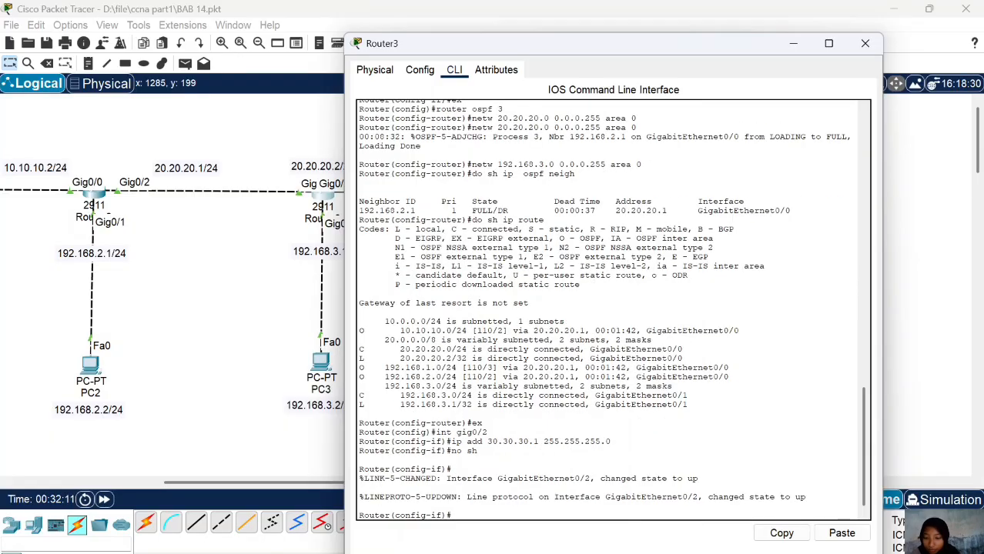
{"action": "type", "text": "ex"}
{"action": "key", "text": "Return"}
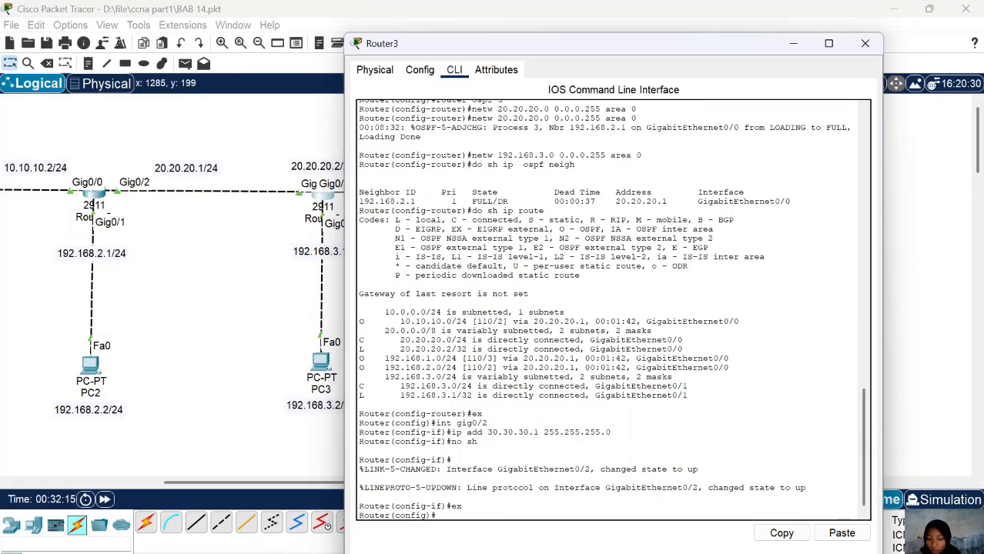
Create subinterface gig0/2.10 on Router3 and enter its configuration mode.
{"action": "type", "text": "i"}
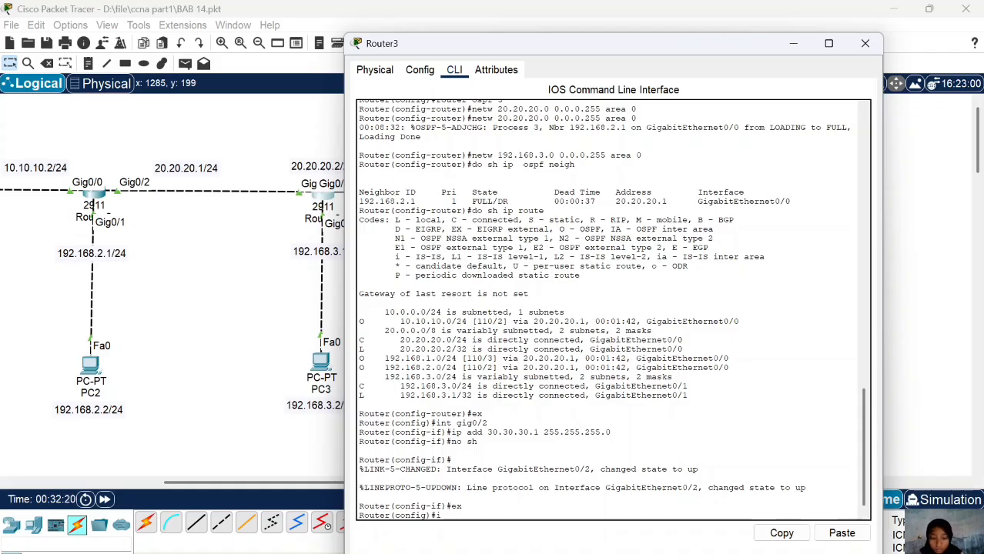
{"action": "type", "text": "nt gig"}
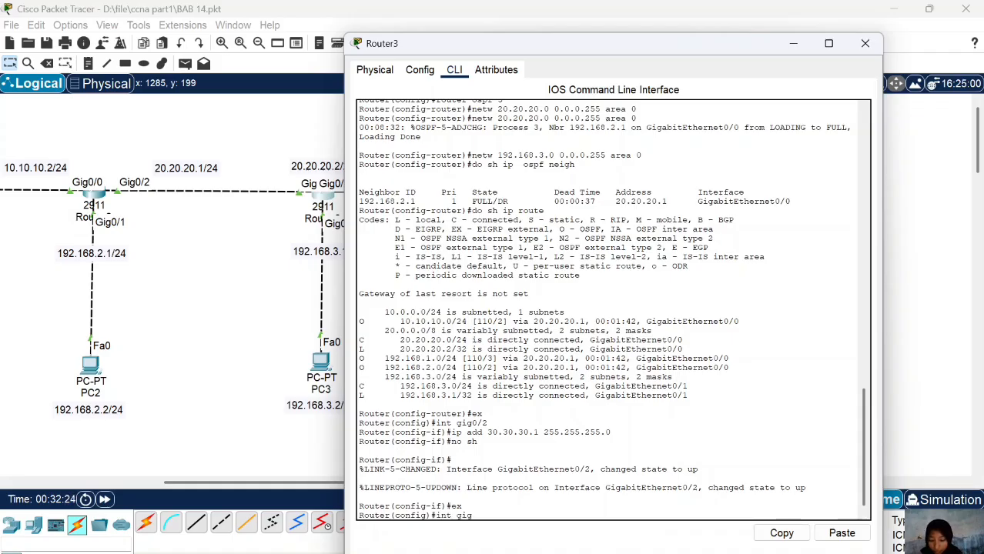
{"action": "type", "text": "0/2.10"}
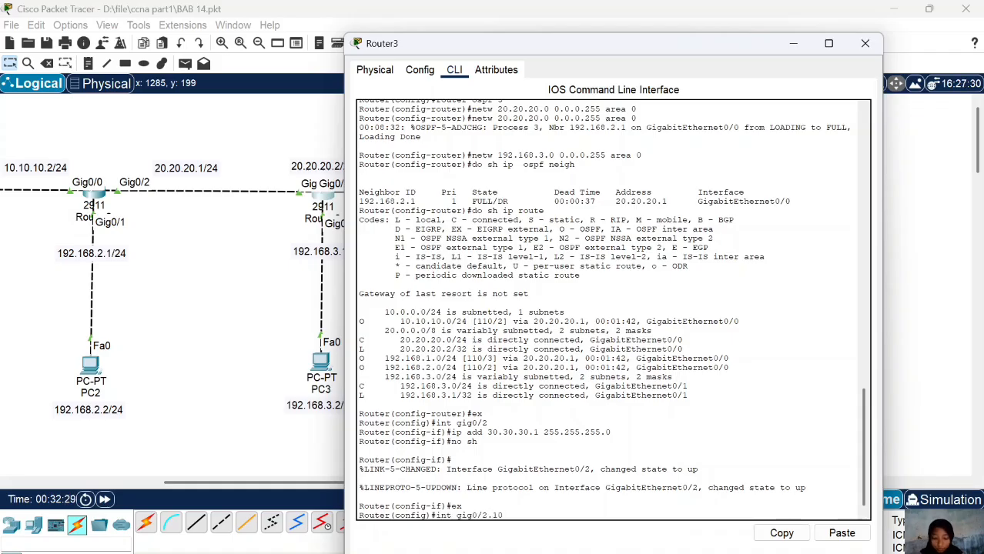
{"action": "key", "text": "Return"}
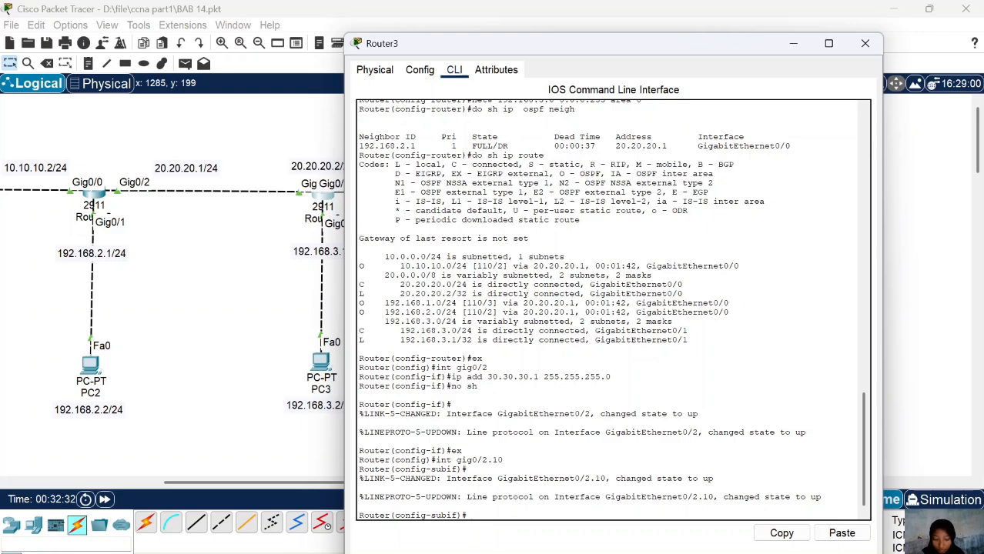
Try to set subinterface gig0/2.10's encapsulation with the command encapsulation dot1q vlan 10.
{"action": "type", "text": "encap"}
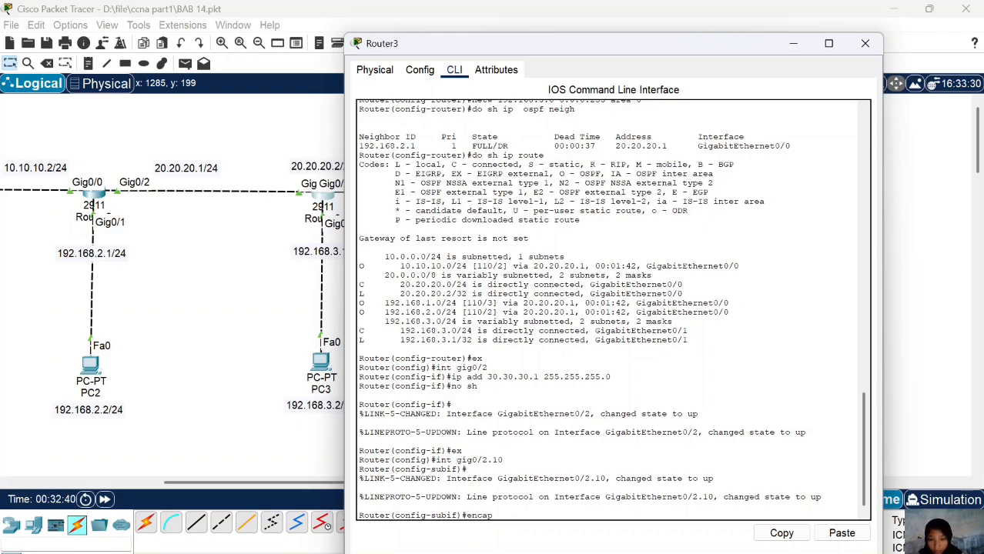
{"action": "type", "text": "sulation"}
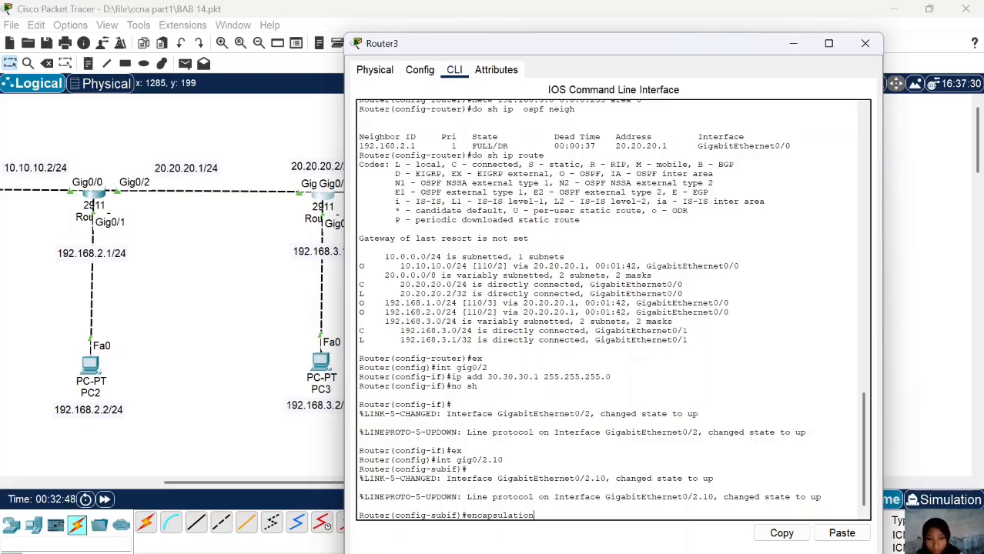
{"action": "type", "text": " dot1q"}
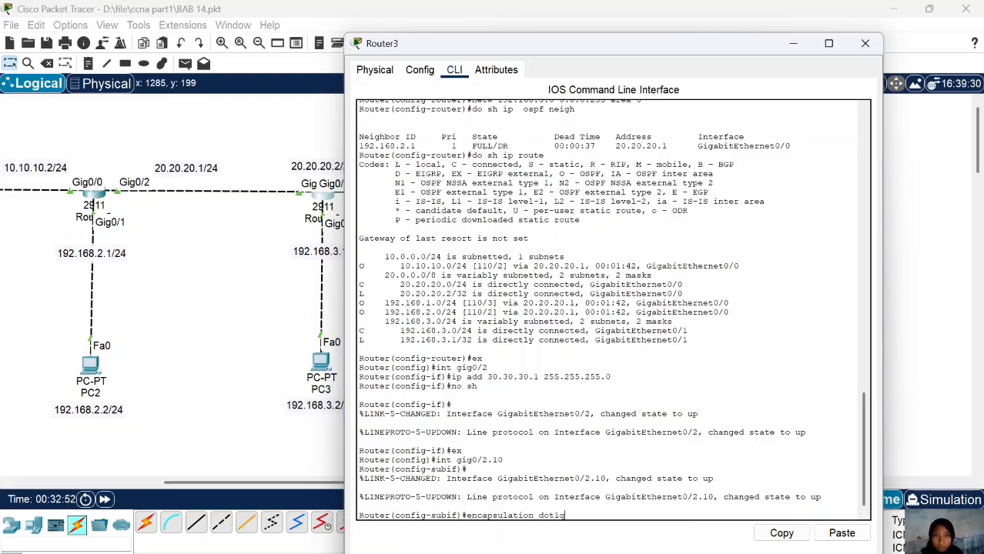
{"action": "type", "text": " vlan 10"}
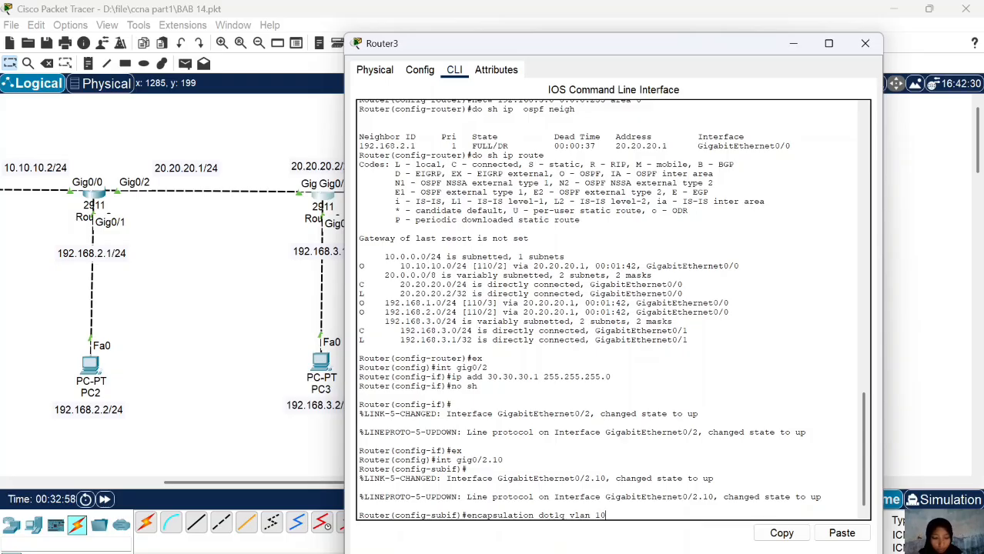
{"action": "key", "text": "Return"}
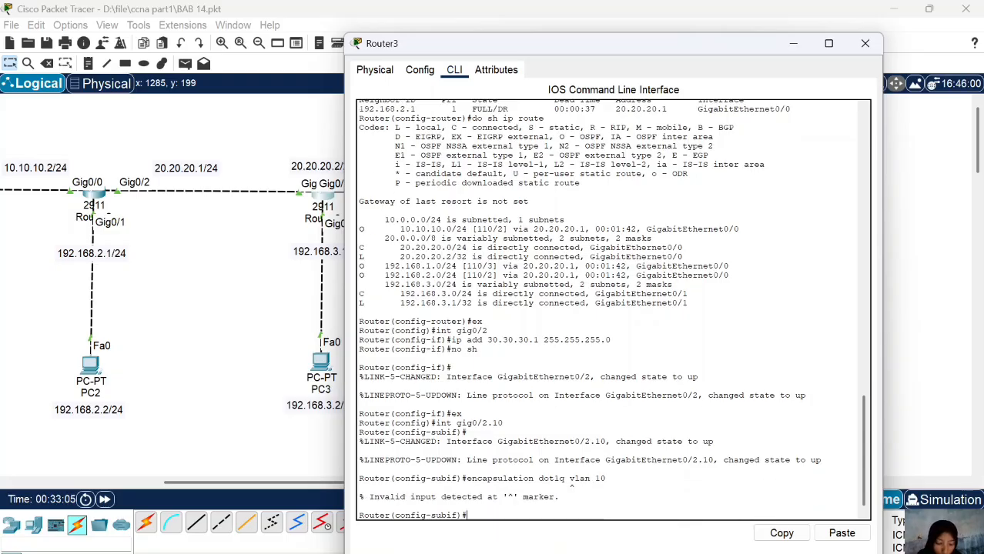
Set dot1q encapsulation for VLAN 10 on subinterface gig0/2.10, omitting the word vlan from the previous command.
{"action": "key", "text": "Up"}
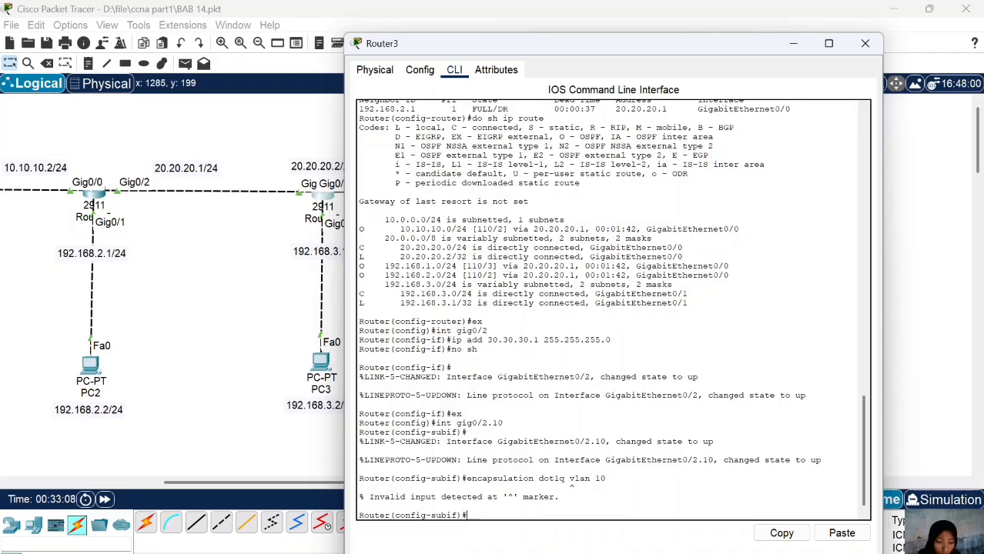
{"action": "key", "text": "Left"}
{"action": "key", "text": "Left"}
{"action": "key", "text": "BackSpace"}
{"action": "key", "text": "BackSpace"}
{"action": "key", "text": "BackSpace"}
{"action": "key", "text": "BackSpace"}
{"action": "key", "text": "BackSpace"}
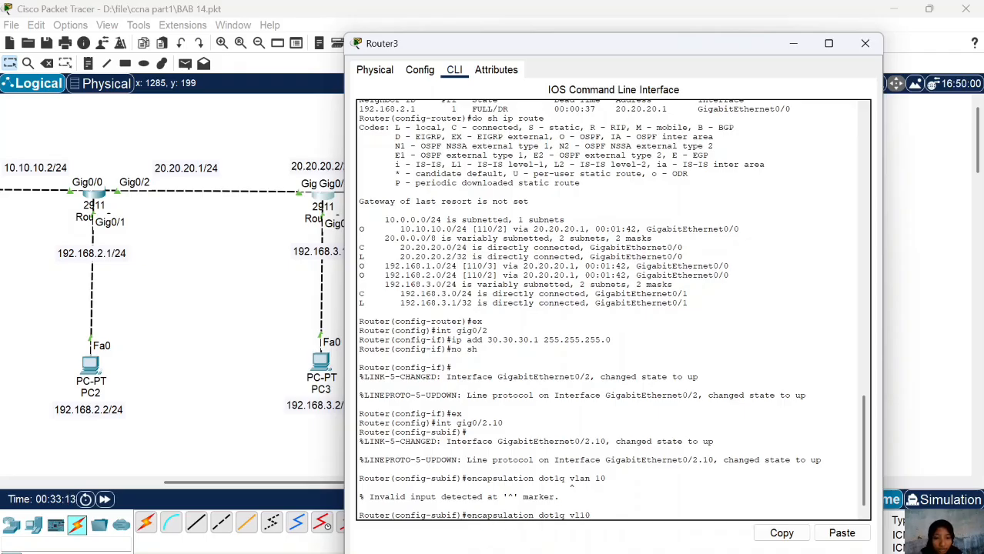
{"action": "key", "text": "Return"}
Assign subinterface gig0/2.10 the IP address 192.168.4.1 with mask 255.255.255.0, and return to global configuration mode.
{"action": "type", "text": "ip"}
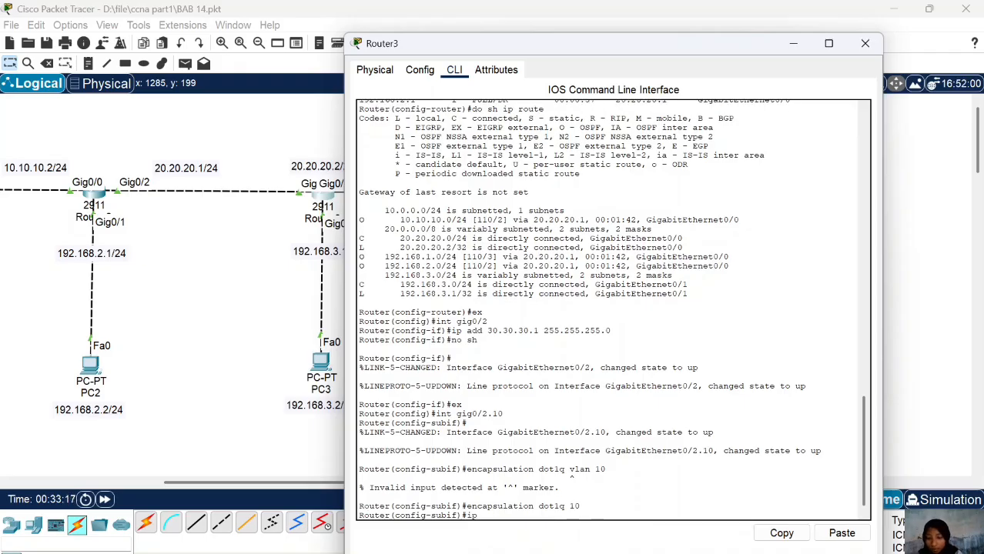
{"action": "type", "text": " add 192"}
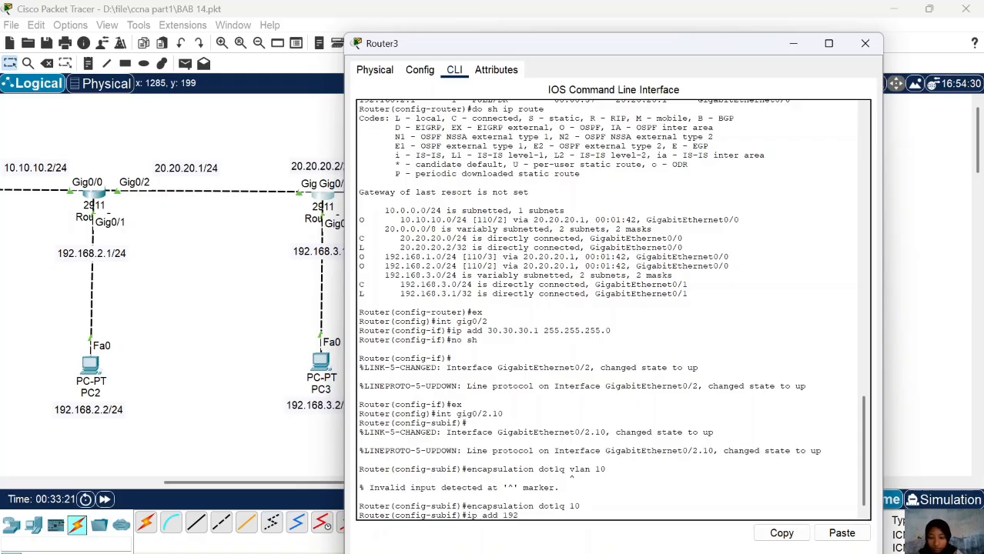
{"action": "type", "text": ".168."}
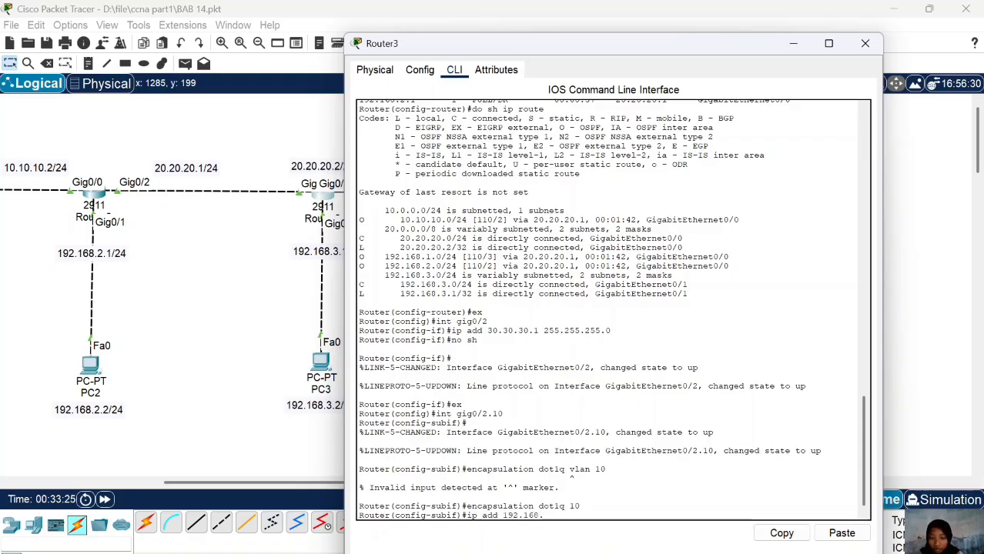
{"action": "type", "text": "4"}
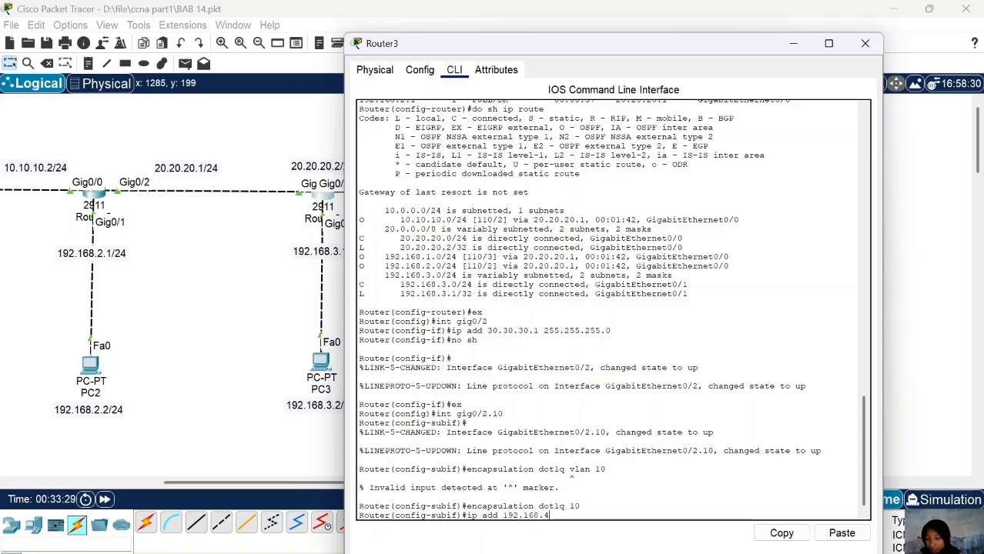
{"action": "type", "text": ".1 2"}
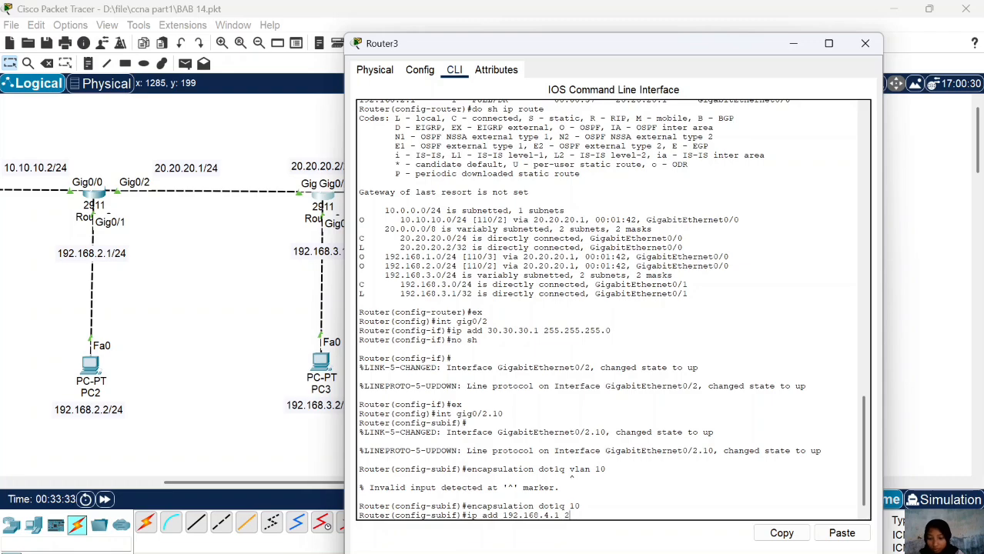
{"action": "type", "text": "55.255"}
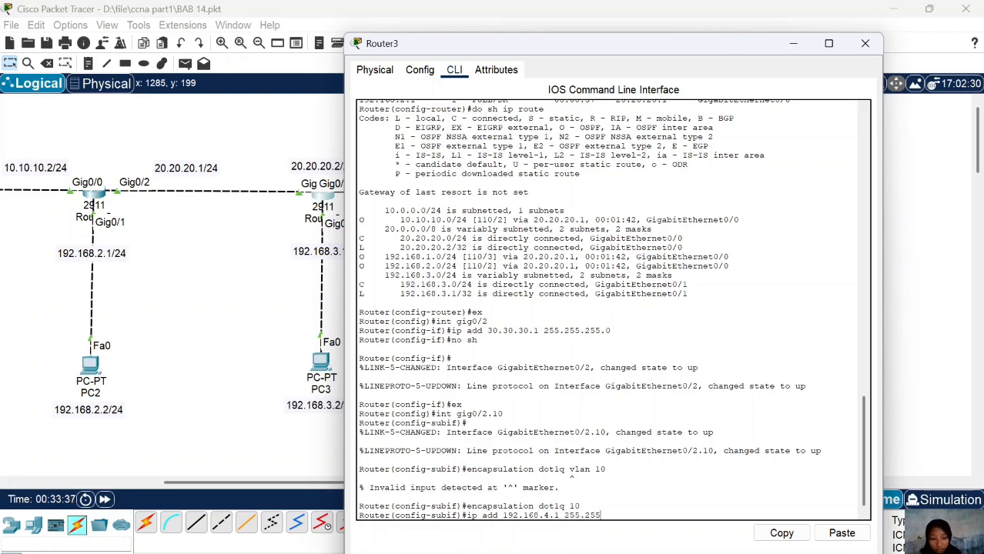
{"action": "type", "text": ".255.0"}
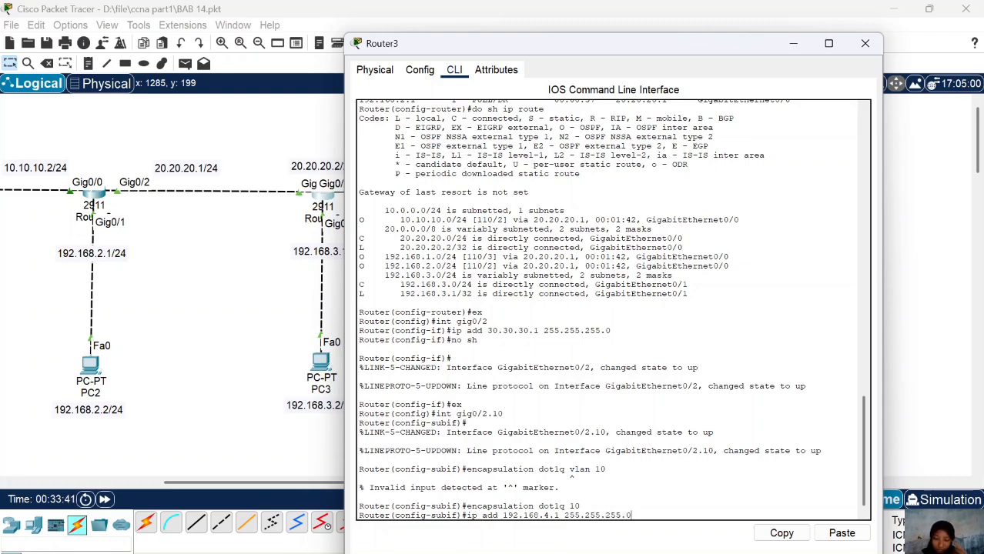
{"action": "key", "text": "Return"}
{"action": "type", "text": "ex"}
{"action": "key", "text": "Return"}
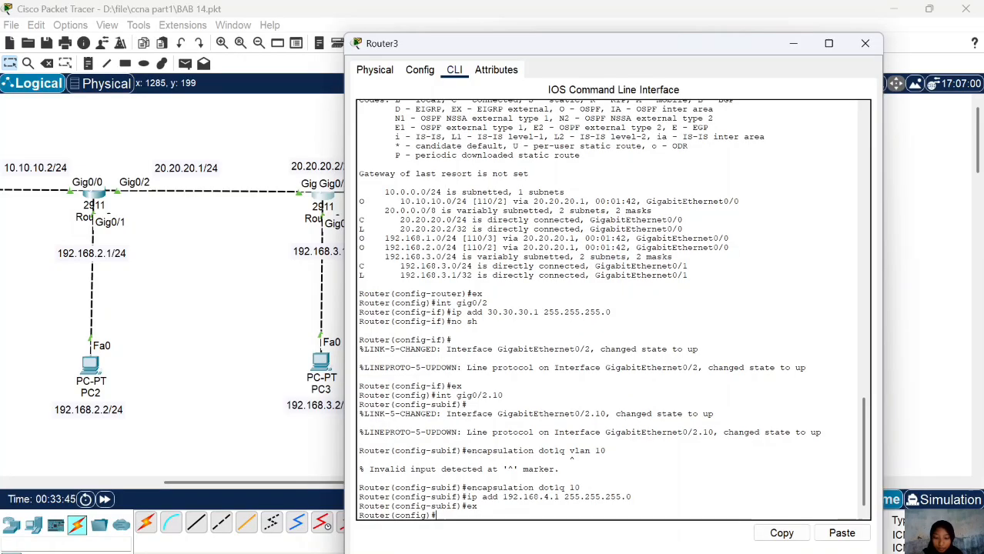
Create subinterface gig0/2.20 on Router3 and enter its configuration mode.
{"action": "type", "text": "int gig0/2.10"}
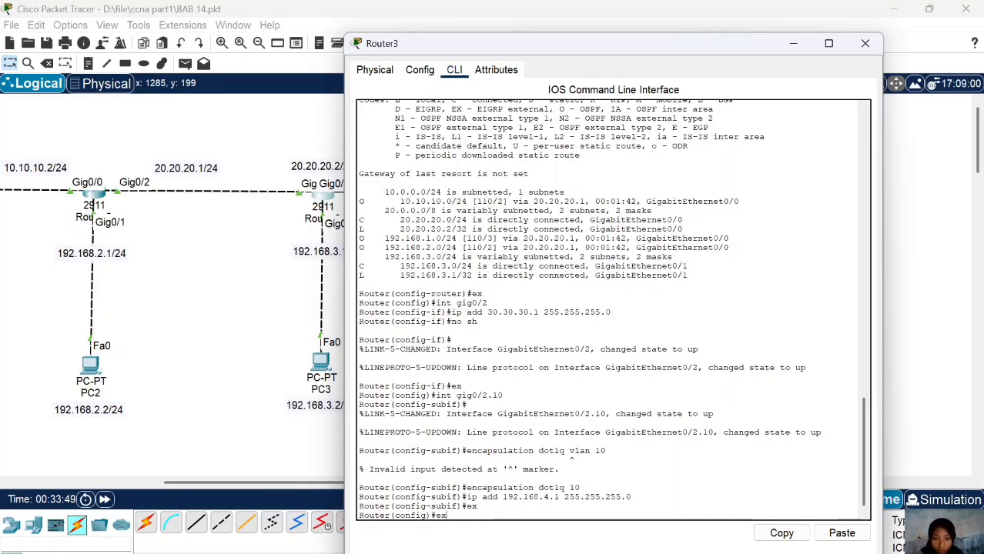
{"action": "key", "text": "BackSpace"}
{"action": "key", "text": "BackSpace"}
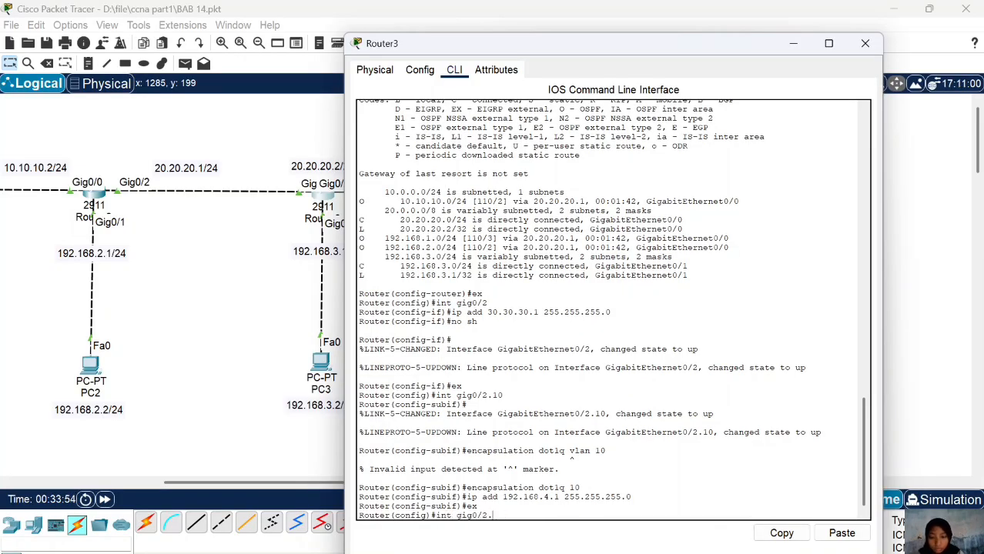
{"action": "type", "text": "20"}
{"action": "key", "text": "Return"}
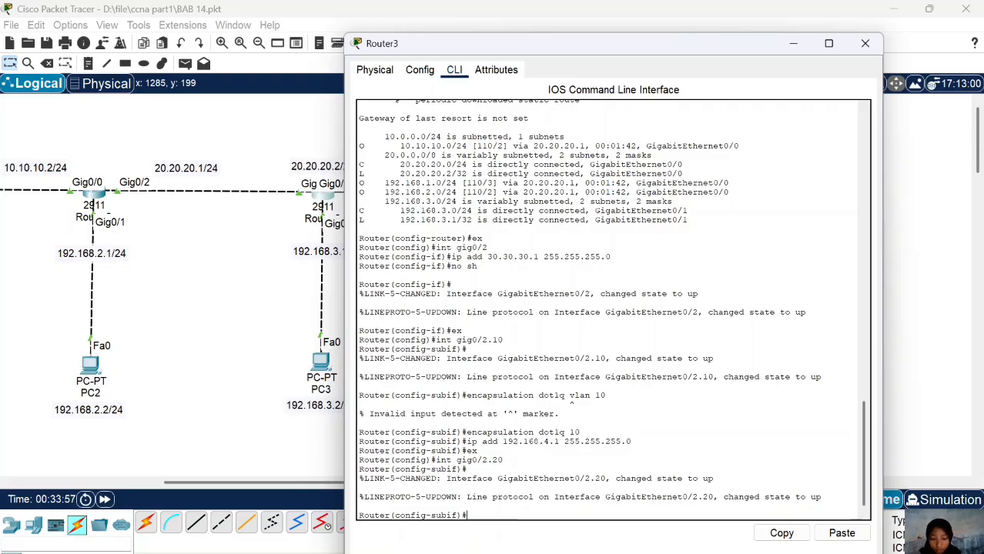
Set dot1q encapsulation for VLAN 20 on subinterface gig0/2.20.
{"action": "type", "text": "encapsulation dot1q 10"}
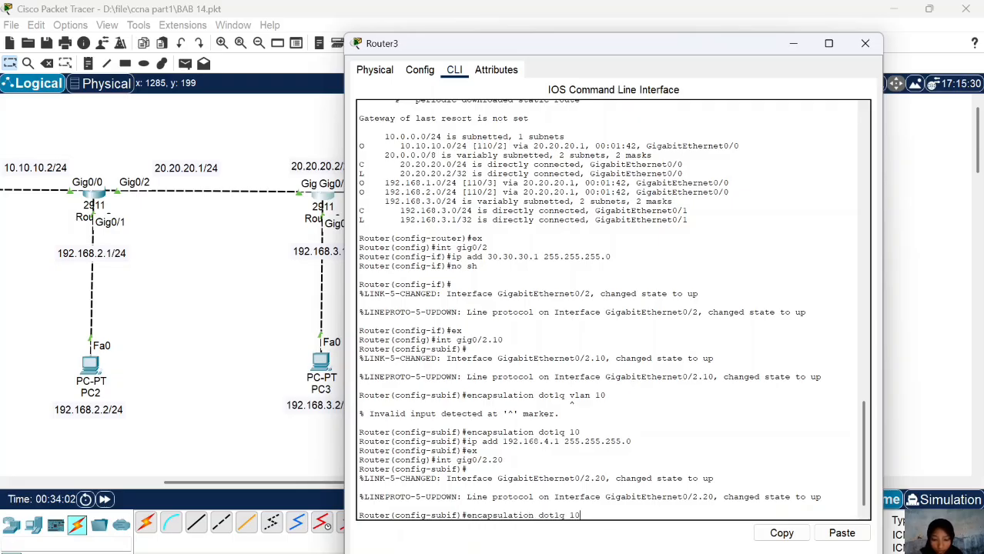
{"action": "key", "text": "BackSpace"}
{"action": "key", "text": "BackSpace"}
{"action": "type", "text": "20"}
{"action": "key", "text": "Return"}
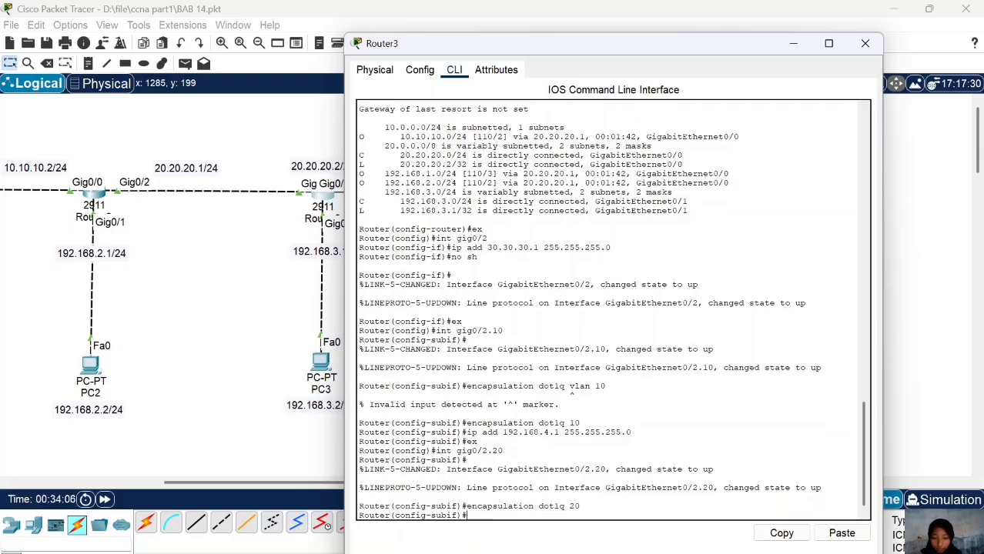
Assign subinterface gig0/2.20 the IP address 192.168.5.1 with mask 255.255.255.0, return to global configuration mode, and close Router3's window.
{"action": "key", "text": "Up"}
{"action": "key", "text": "Up"}
{"action": "key", "text": "Up"}
{"action": "key", "text": "Up"}
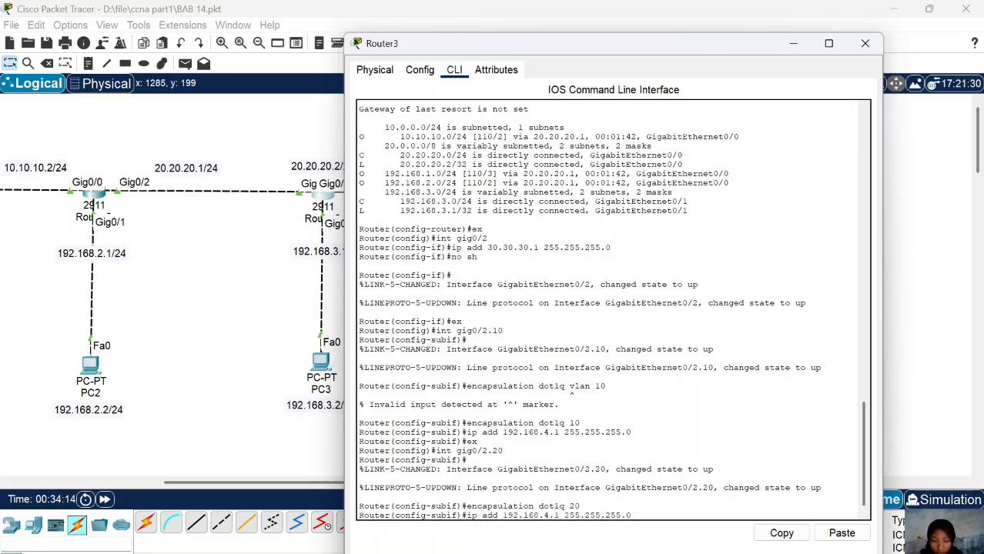
{"action": "key", "text": "BackSpace"}
{"action": "type", "text": "5"}
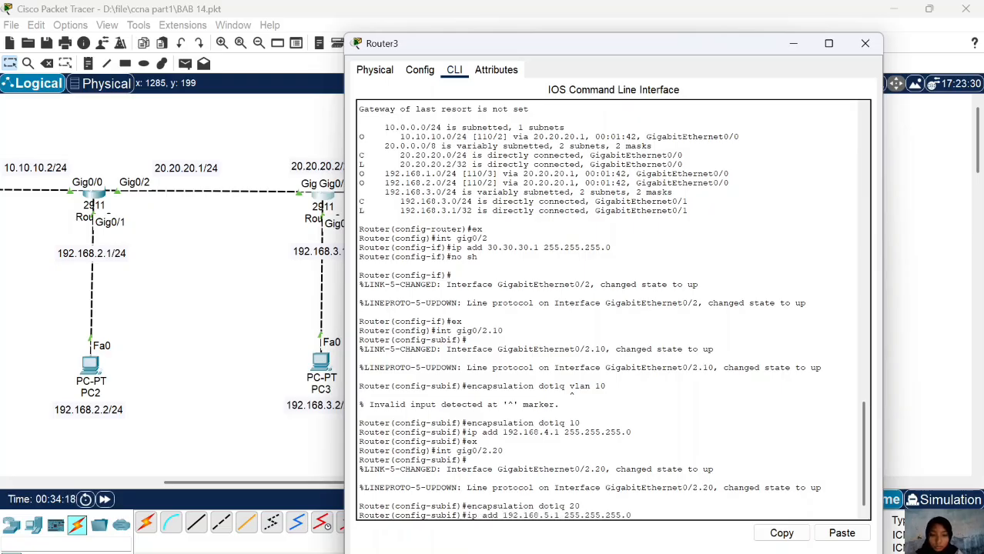
{"action": "key", "text": "Return"}
{"action": "type", "text": "ex"}
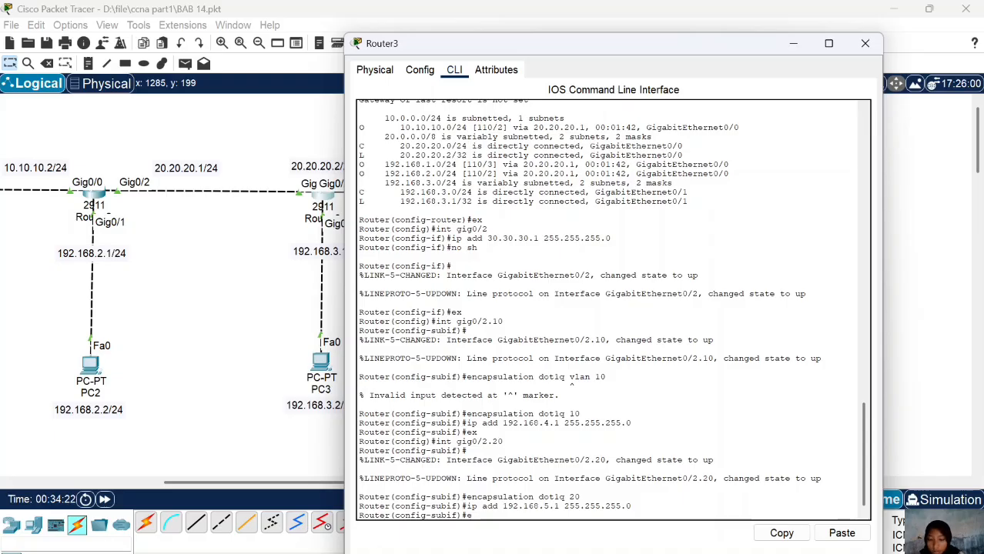
{"action": "key", "text": "Return"}
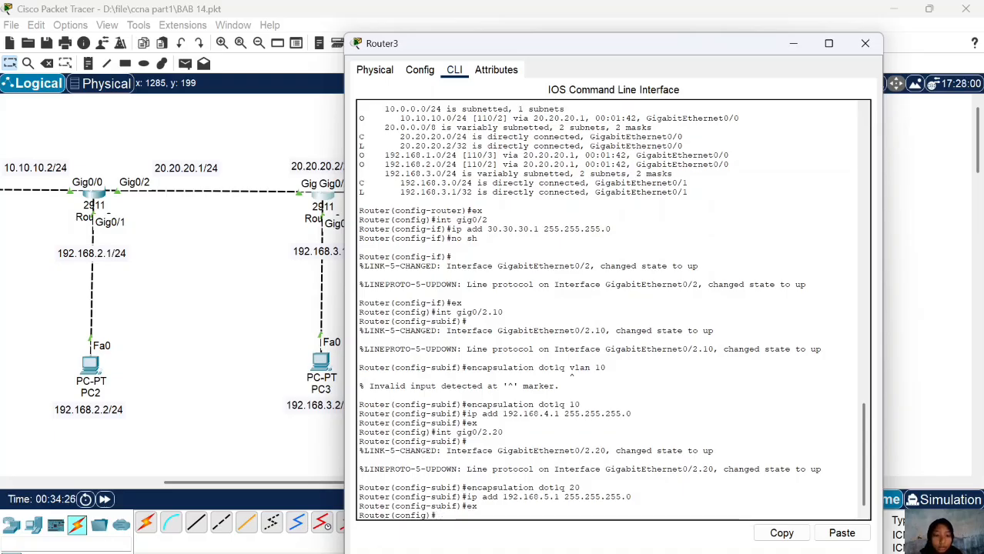
{"action": "left_click", "coordinate": [866, 43]}
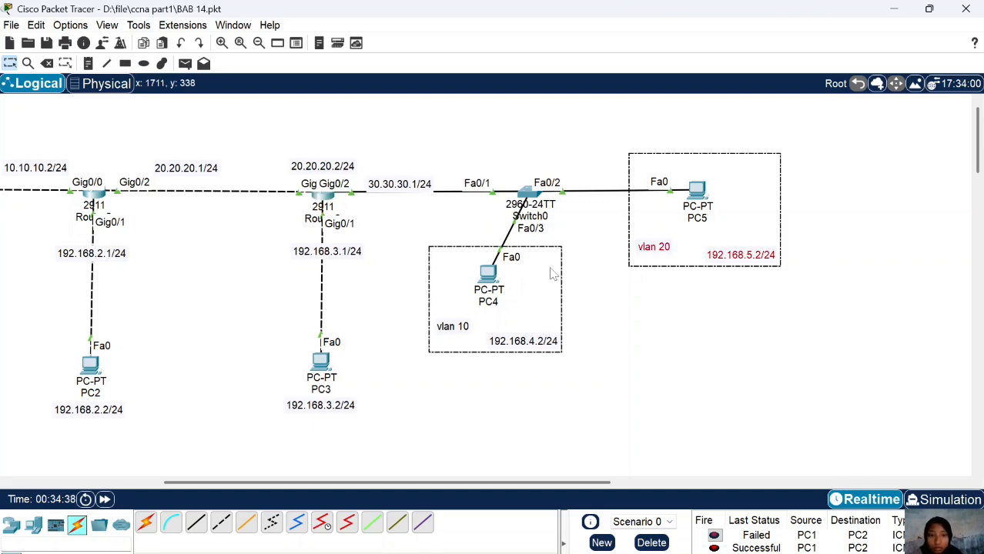
Give PC4 in VLAN 10 the static IPv4 address 192.168.4.2 with subnet mask 255.255.255.0.
{"action": "left_click", "coordinate": [488, 275]}
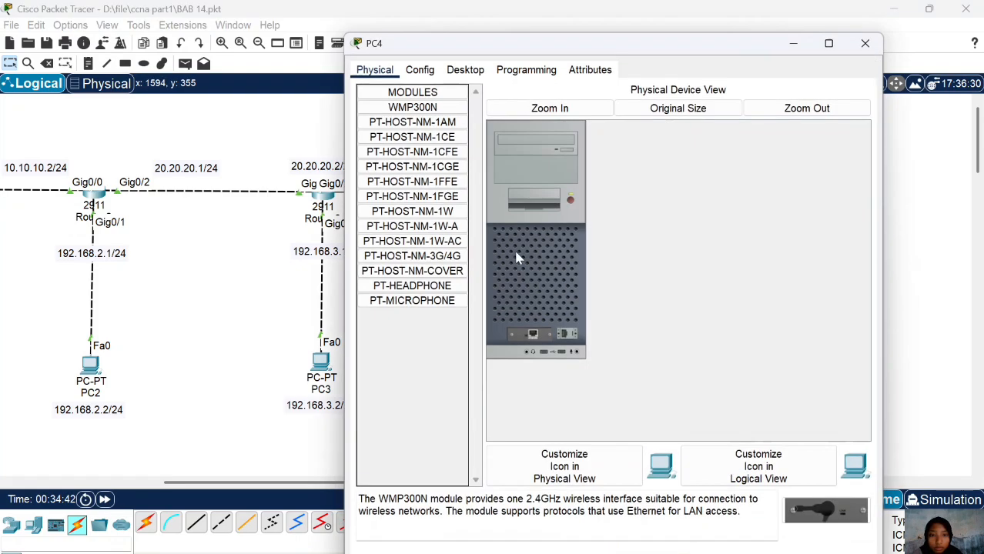
{"action": "left_click", "coordinate": [466, 69]}
{"action": "left_click", "coordinate": [420, 116]}
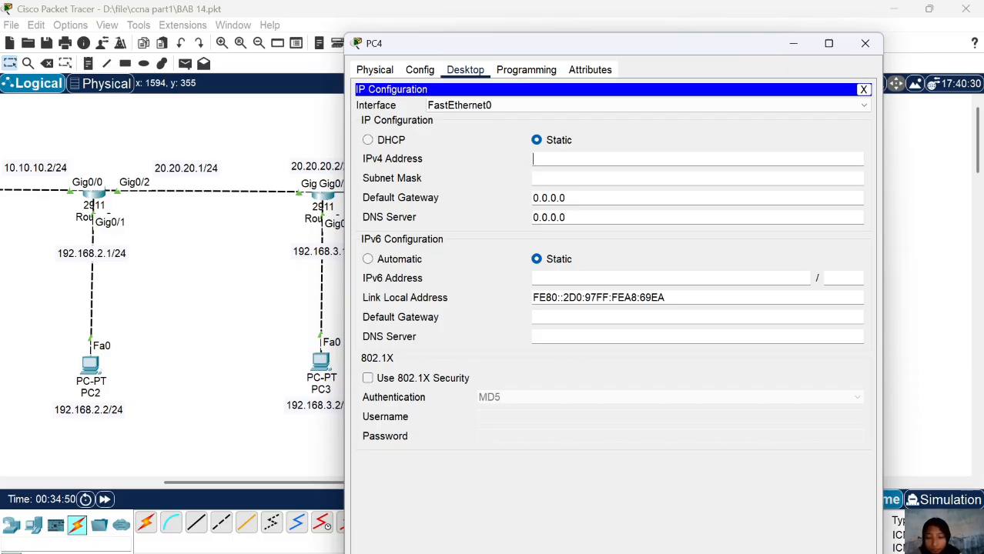
{"action": "type", "text": "192"}
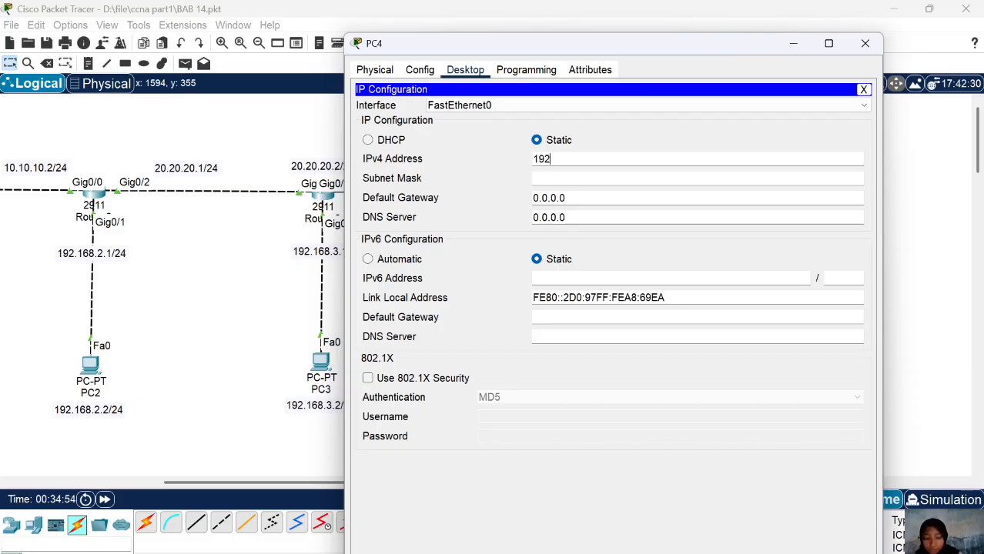
{"action": "type", "text": ".168.4.2"}
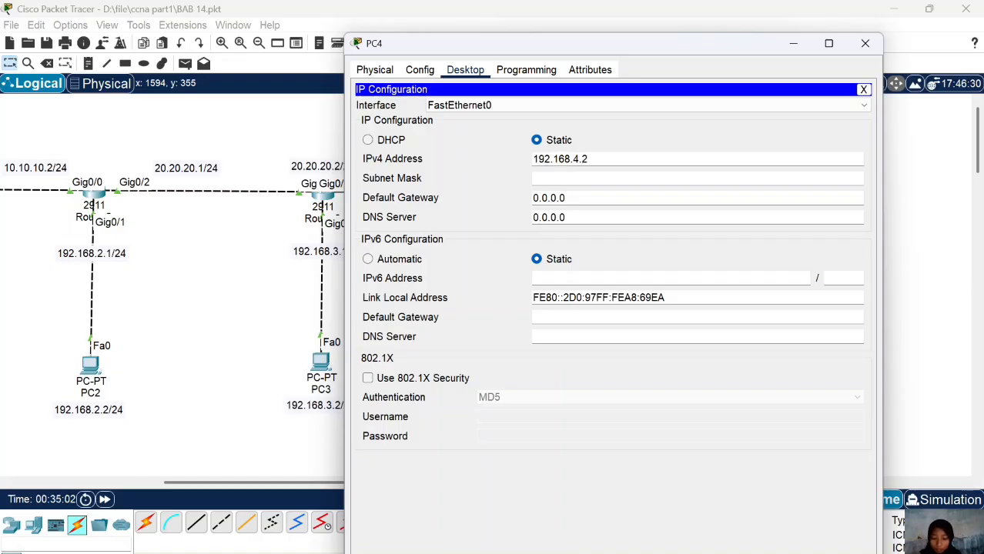
{"action": "key", "text": "Tab"}
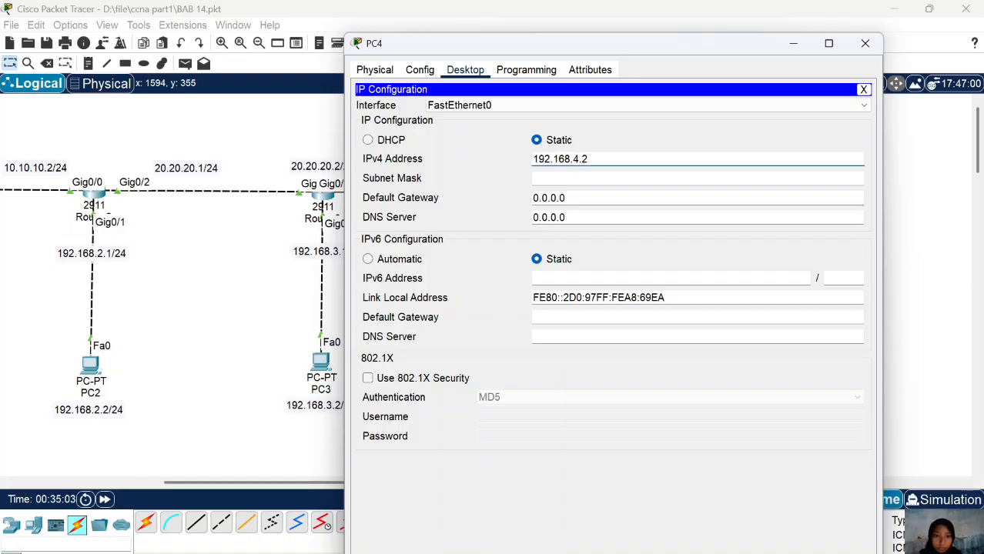
Set PC4's default gateway to 192.168.4.1 and close its configuration window.
{"action": "key", "text": "shift+Tab"}
{"action": "key", "text": "ctrl+c"}
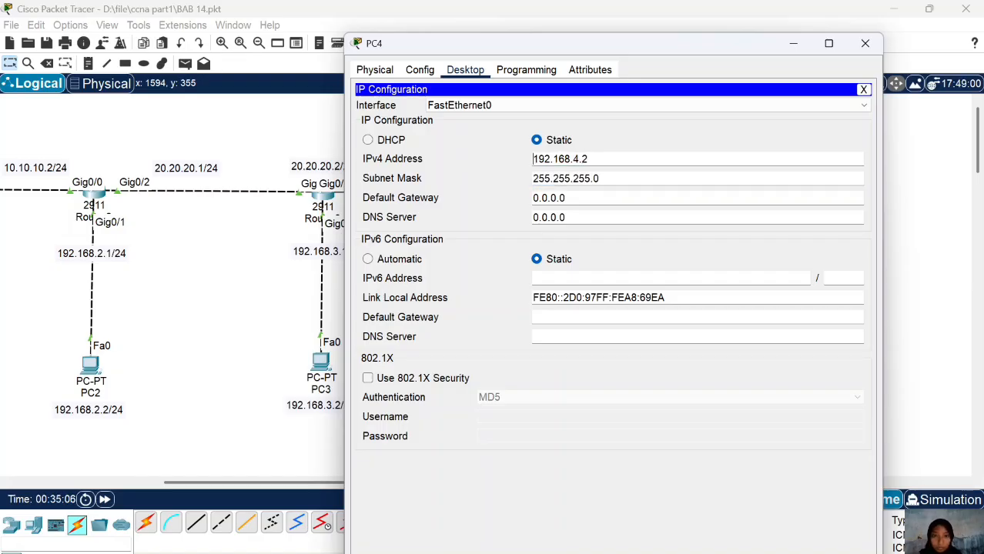
{"action": "key", "text": "Tab"}
{"action": "key", "text": "Tab"}
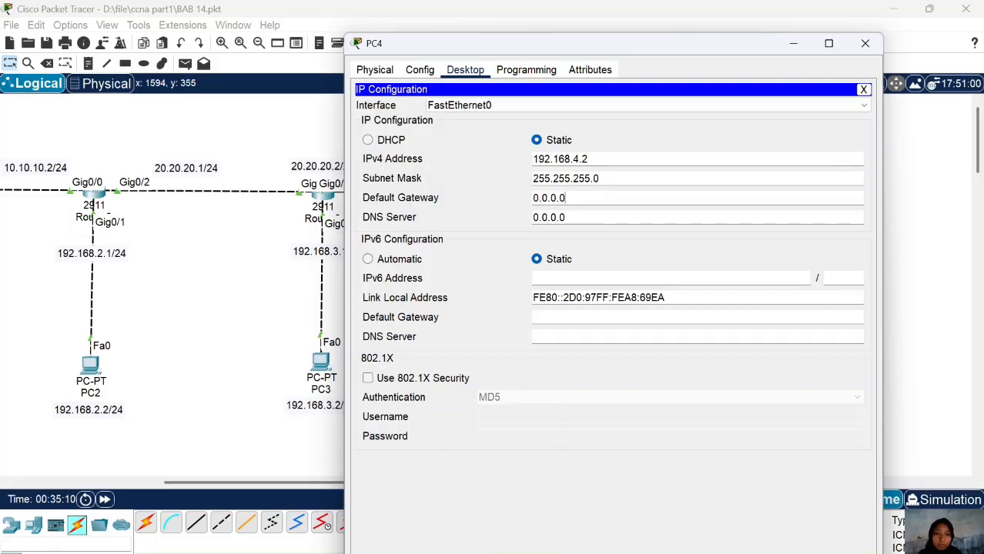
{"action": "key", "text": "BackSpace"}
{"action": "key", "text": "ctrl+v"}
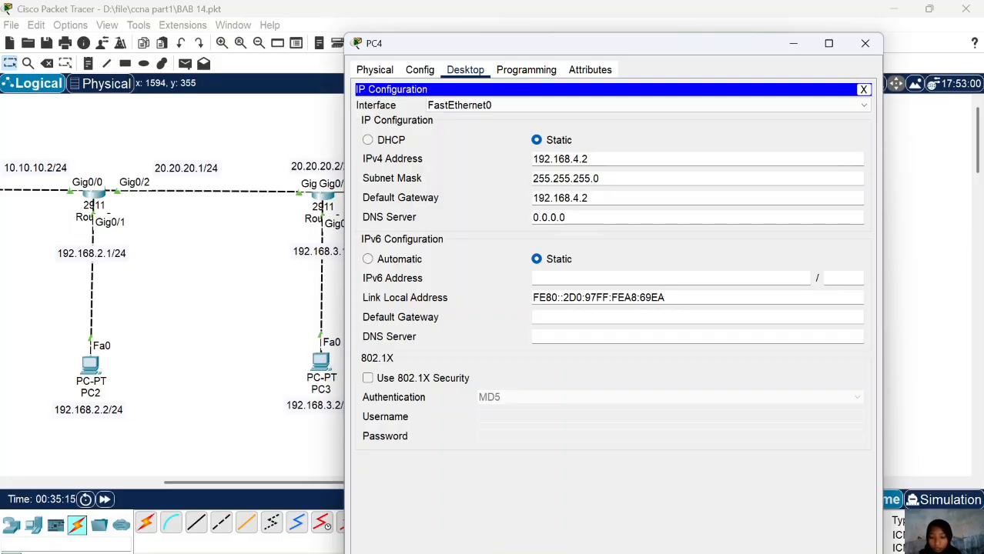
{"action": "key", "text": "BackSpace"}
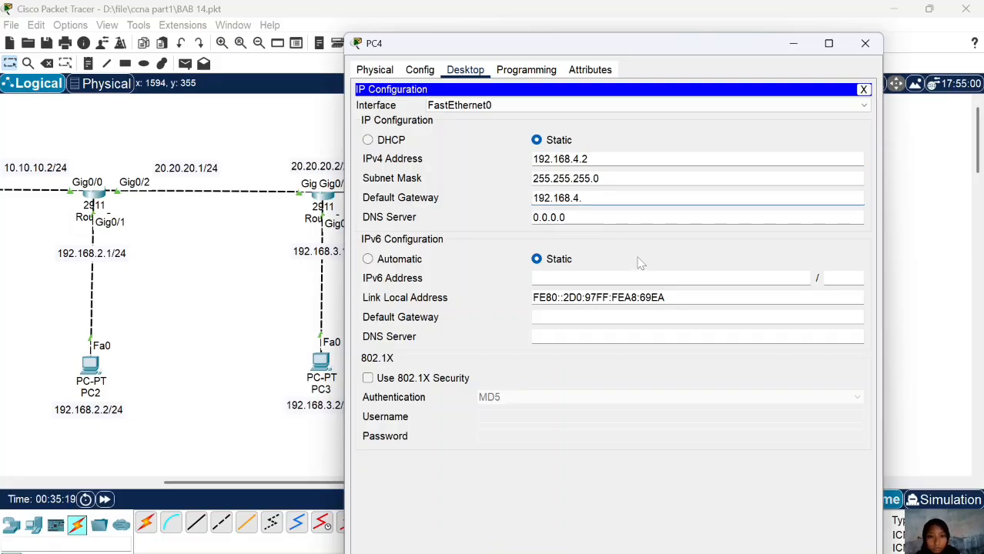
{"action": "type", "text": "1"}
{"action": "left_click", "coordinate": [865, 43]}
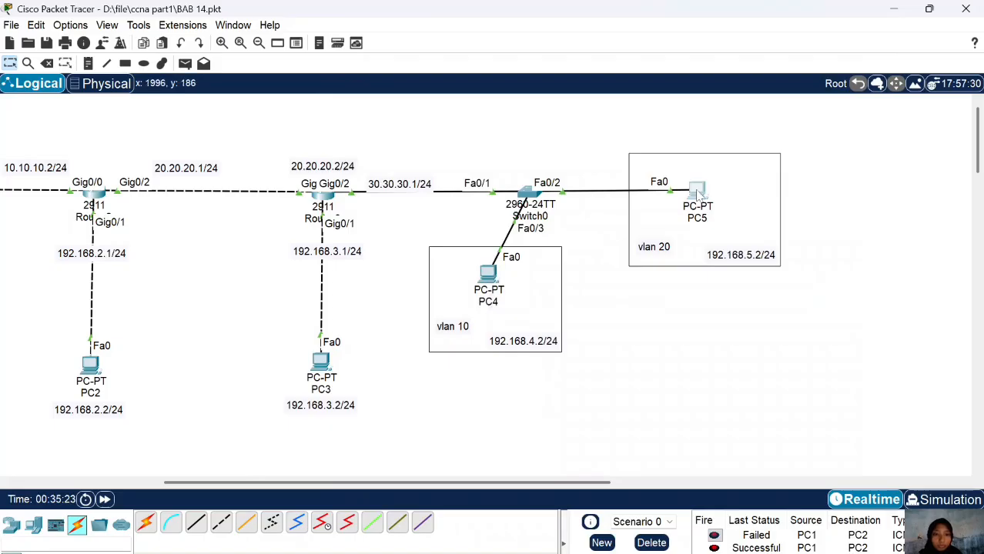
Give PC5 in VLAN 20 the static IPv4 address 192.168.5.2 with subnet mask 255.255.255.0.
{"action": "left_click", "coordinate": [697, 189]}
{"action": "left_click", "coordinate": [465, 70]}
{"action": "left_click", "coordinate": [413, 116]}
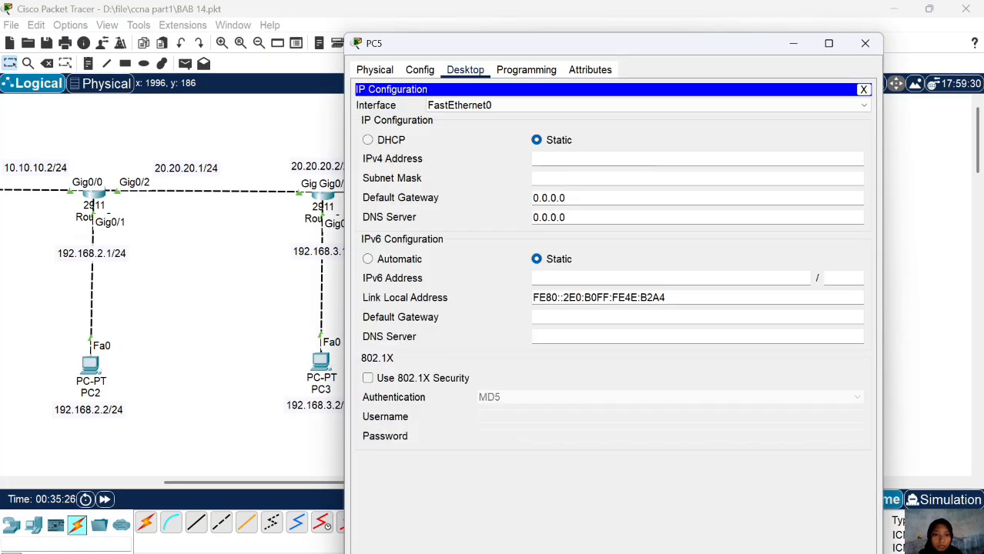
{"action": "type", "text": "192.168"}
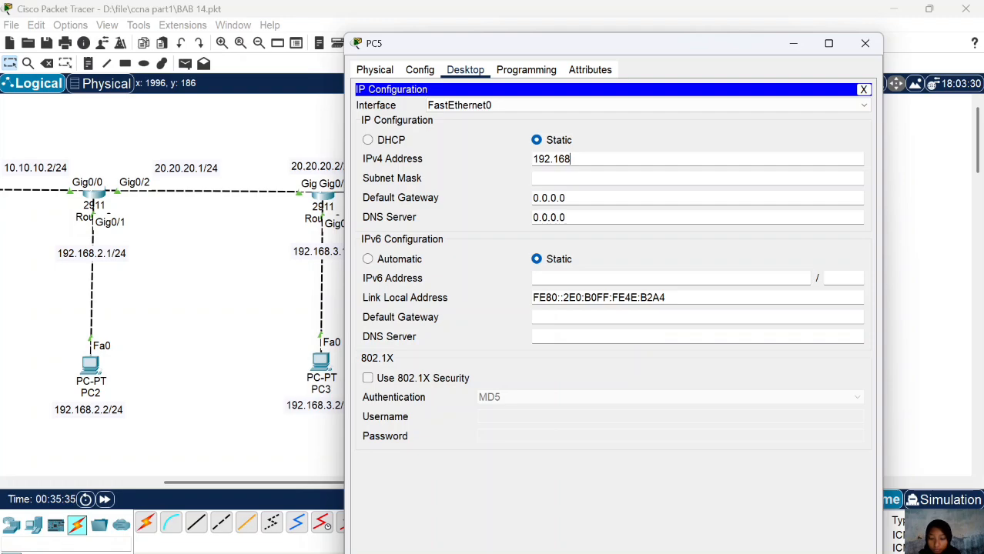
{"action": "type", "text": ".5.2"}
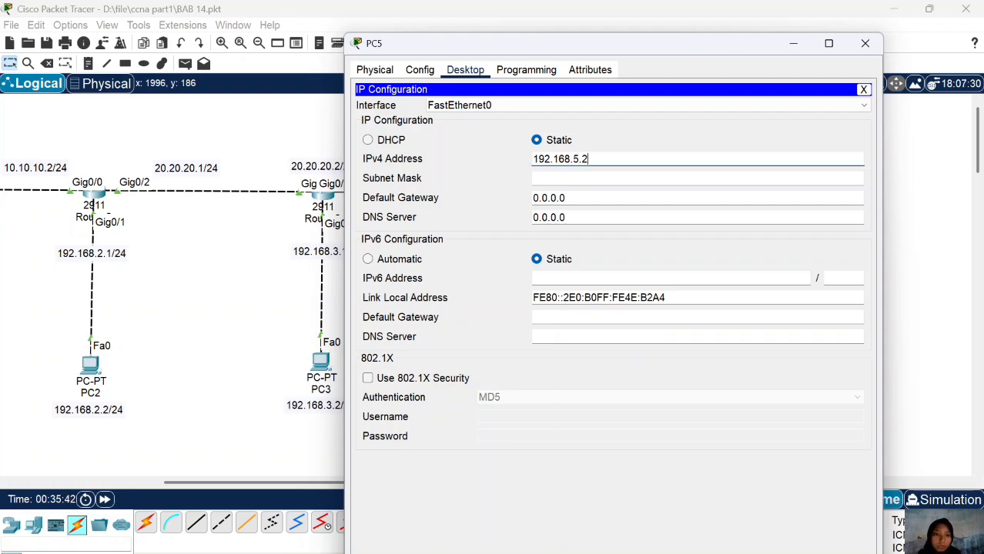
{"action": "key", "text": "Tab"}
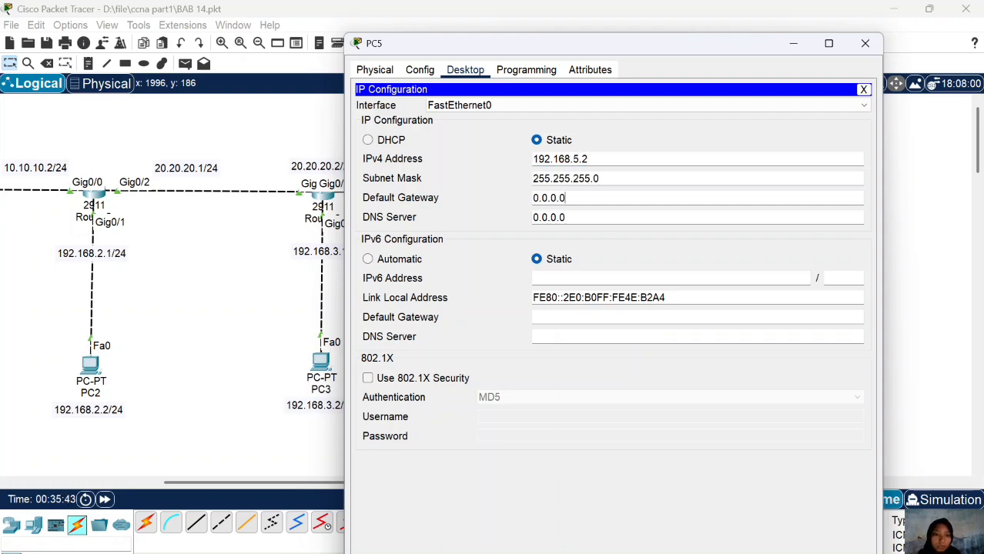
Set PC5's default gateway to 192.168.5.1 and close its configuration window.
{"action": "key", "text": "Tab"}
{"action": "key", "text": "BackSpace"}
{"action": "type", "text": "192.168.4.2"}
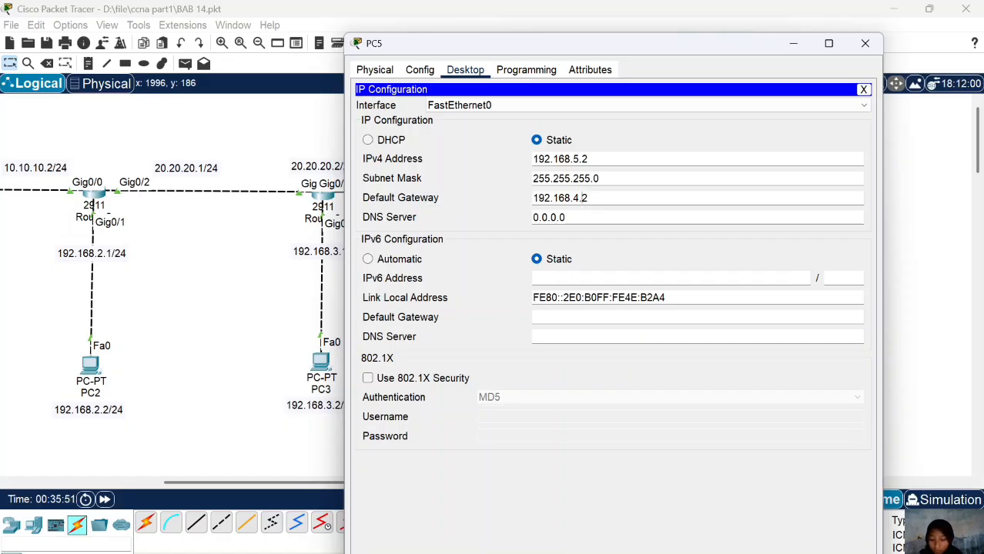
{"action": "key", "text": "BackSpace"}
{"action": "key", "text": "BackSpace"}
{"action": "key", "text": "BackSpace"}
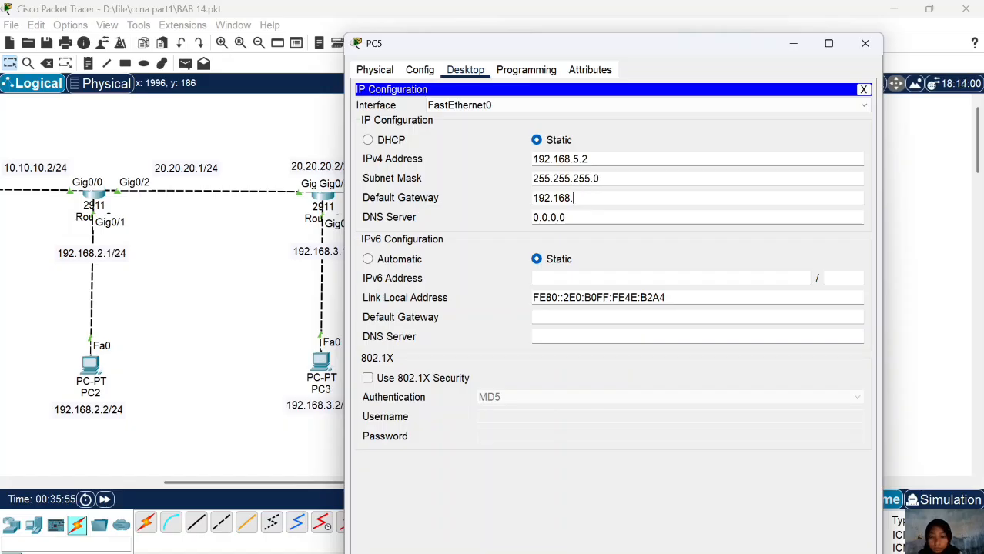
{"action": "type", "text": "5.1"}
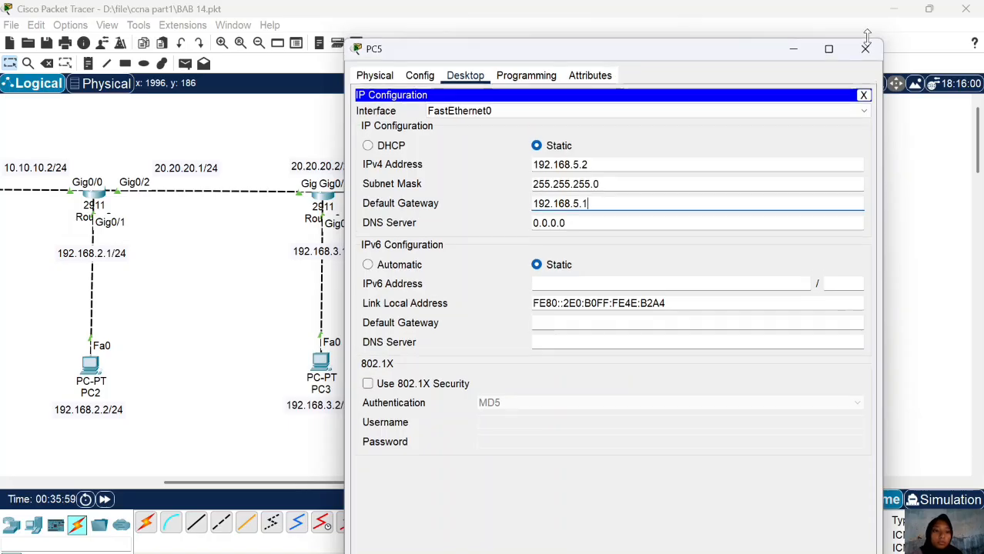
{"action": "left_click", "coordinate": [866, 44]}
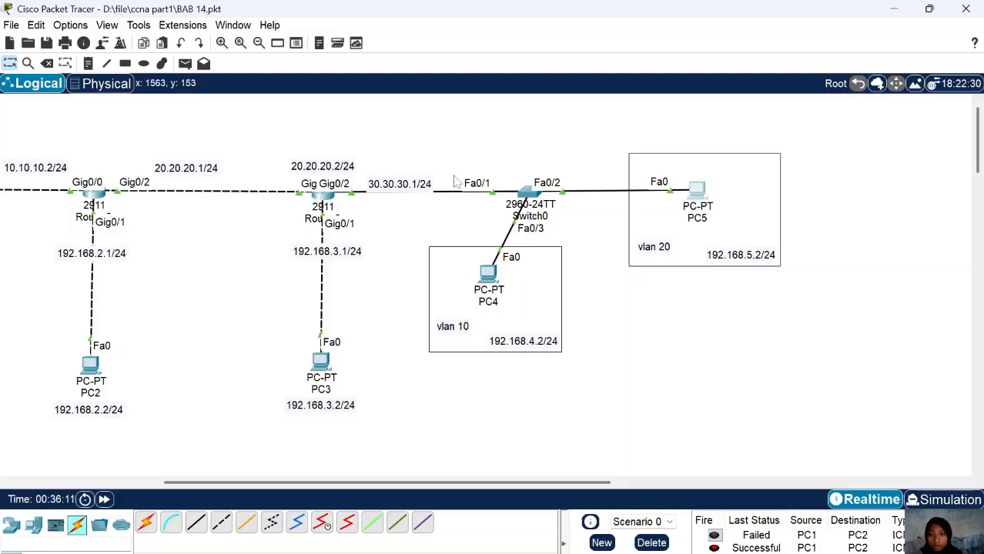
Reopen Router3's command line and enter the configuration mode of OSPF process 3.
{"action": "left_click", "coordinate": [327, 197]}
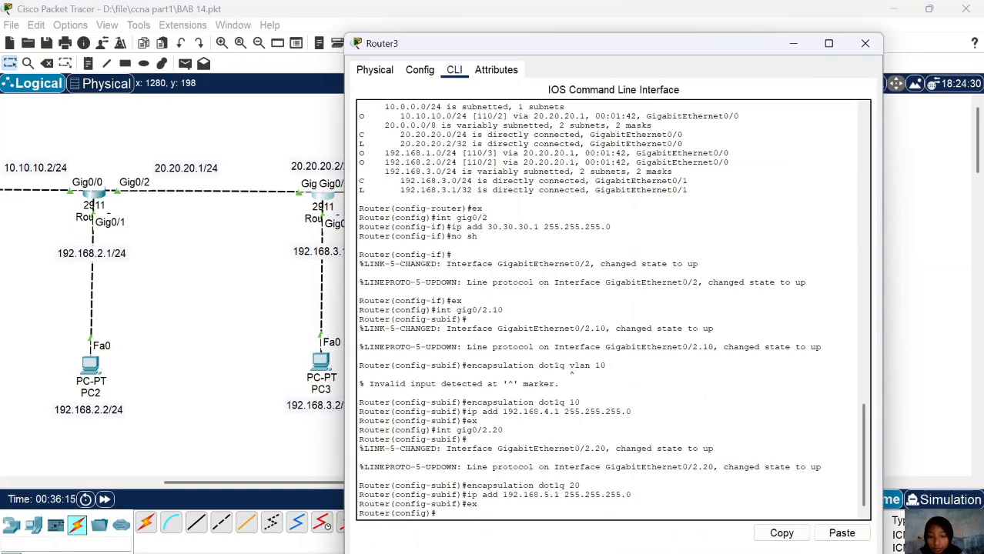
{"action": "type", "text": "r"}
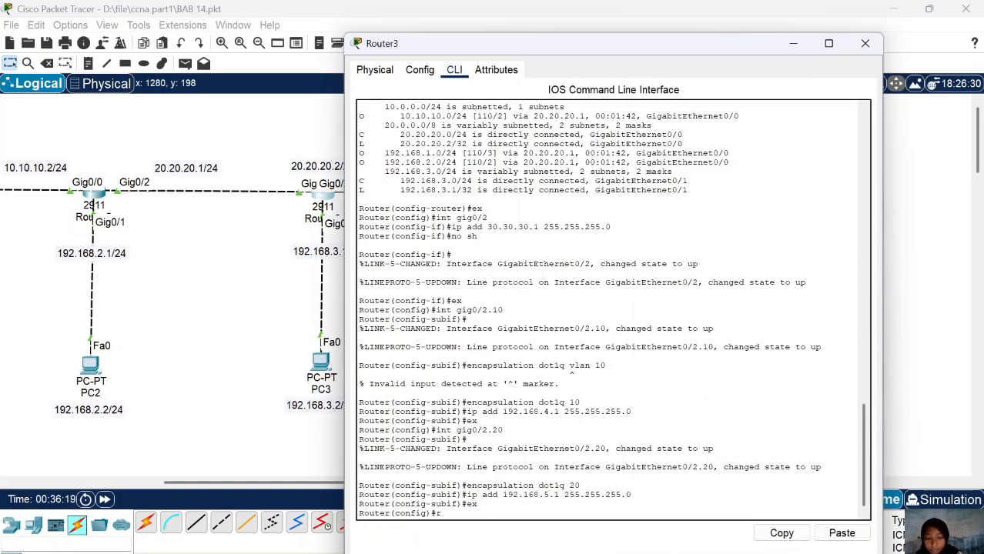
{"action": "type", "text": "outer ospf"}
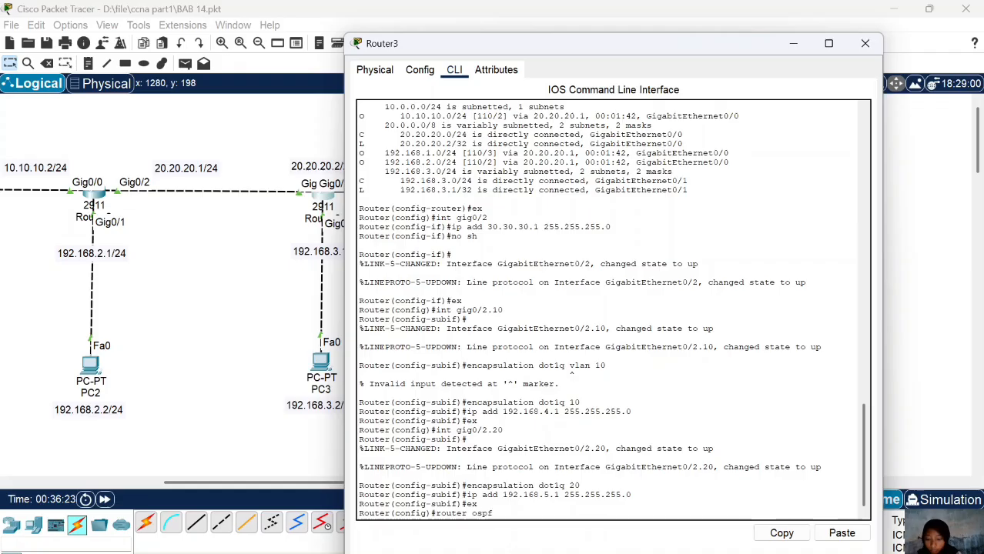
{"action": "type", "text": " 3"}
{"action": "key", "text": "Return"}
Try to advertise network 30.30.30.0 with wildcard mask 0.0.0.255 in OSPF without specifying an area.
{"action": "type", "text": "nfig-router)#n"}
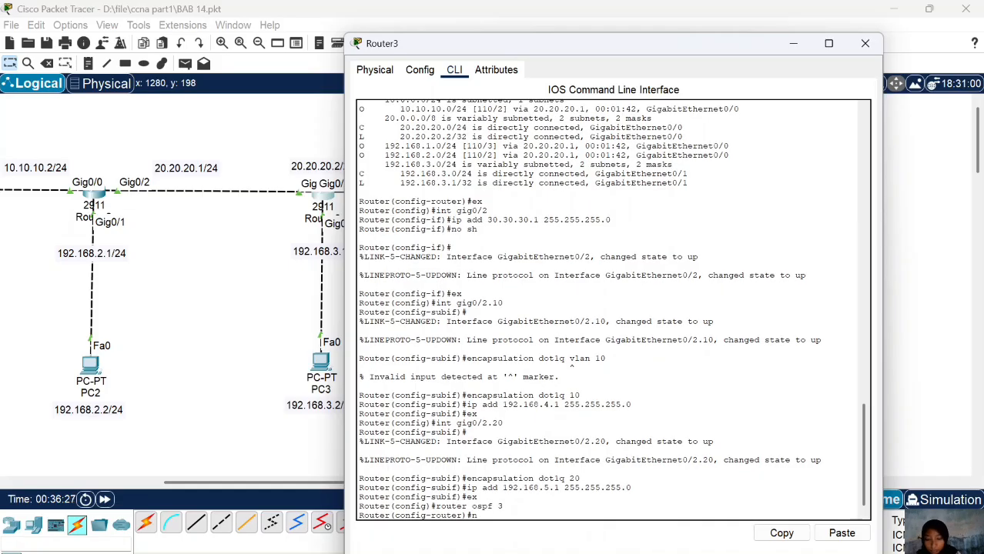
{"action": "type", "text": "etw 30.30.30."}
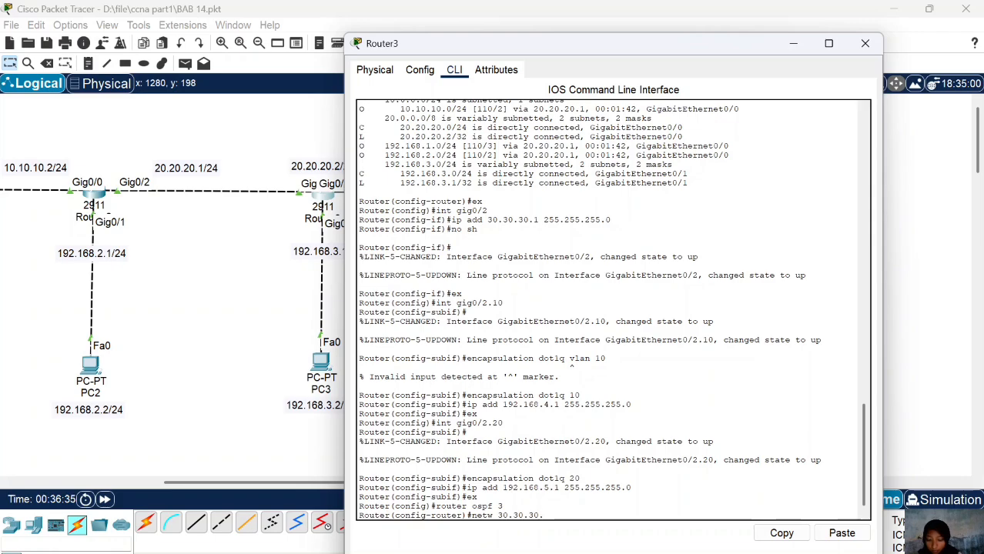
{"action": "type", "text": "0 0.0.0.0"}
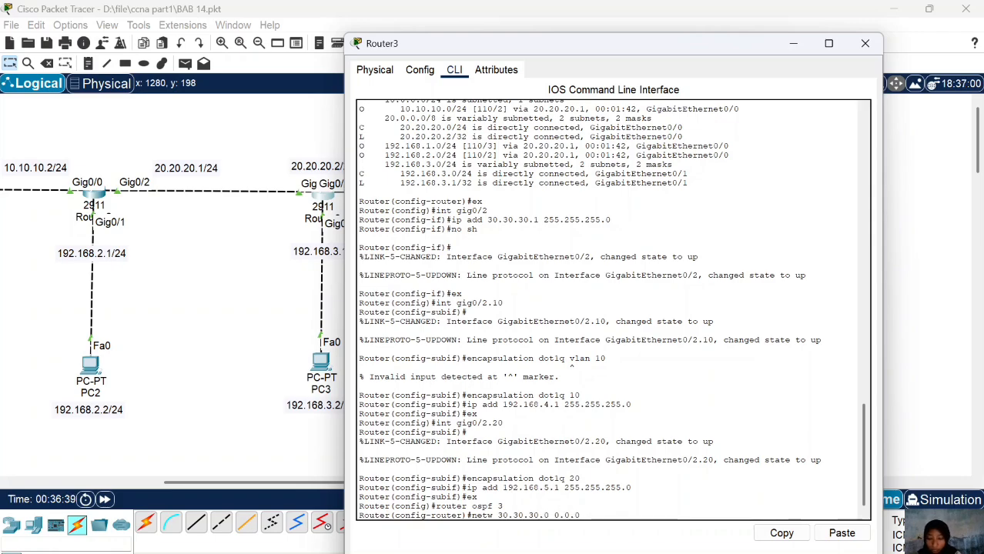
{"action": "type", "text": "255"}
{"action": "key", "text": "BackSpace"}
{"action": "key", "text": "BackSpace"}
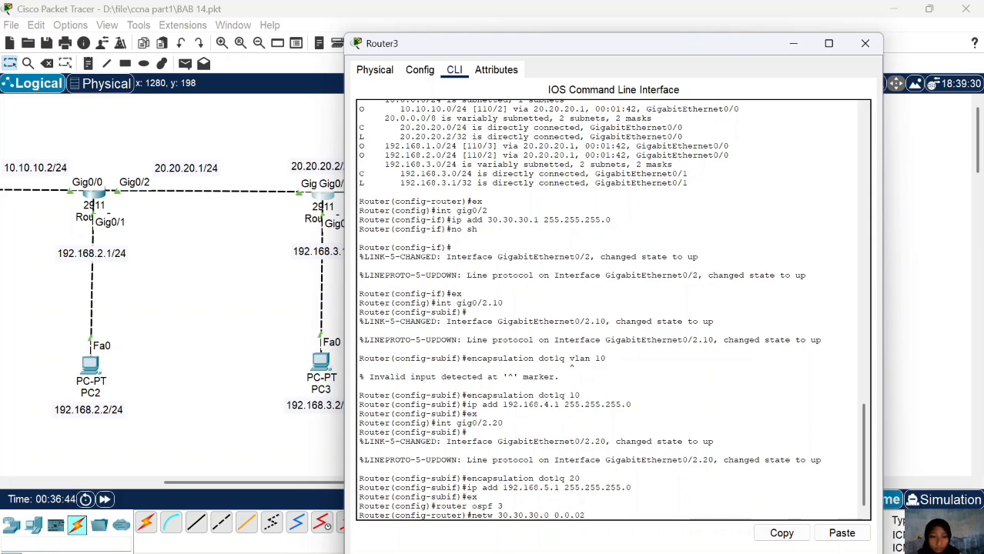
{"action": "type", "text": "255"}
{"action": "key", "text": "Return"}
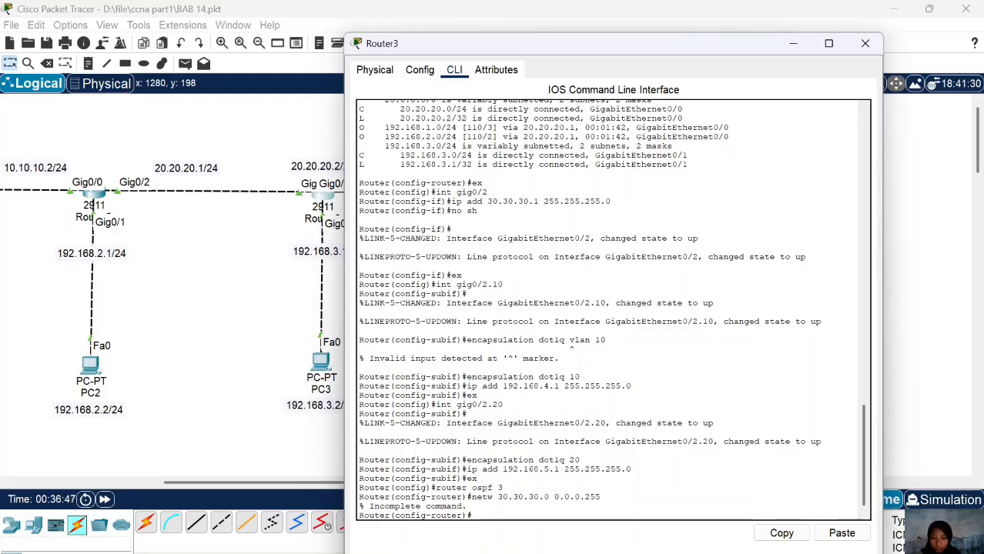
Advertise network 30.30.30.0 with wildcard mask 0.0.0.255 in area 0 of Router3's OSPF process.
{"action": "key", "text": "Up"}
{"action": "type", "text": "area"}
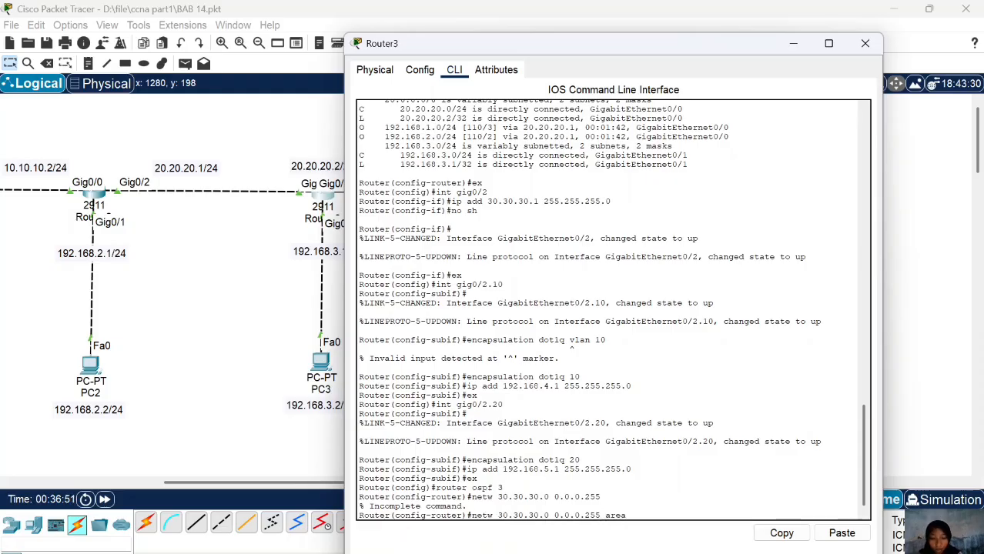
{"action": "type", "text": " 0"}
{"action": "key", "text": "Return"}
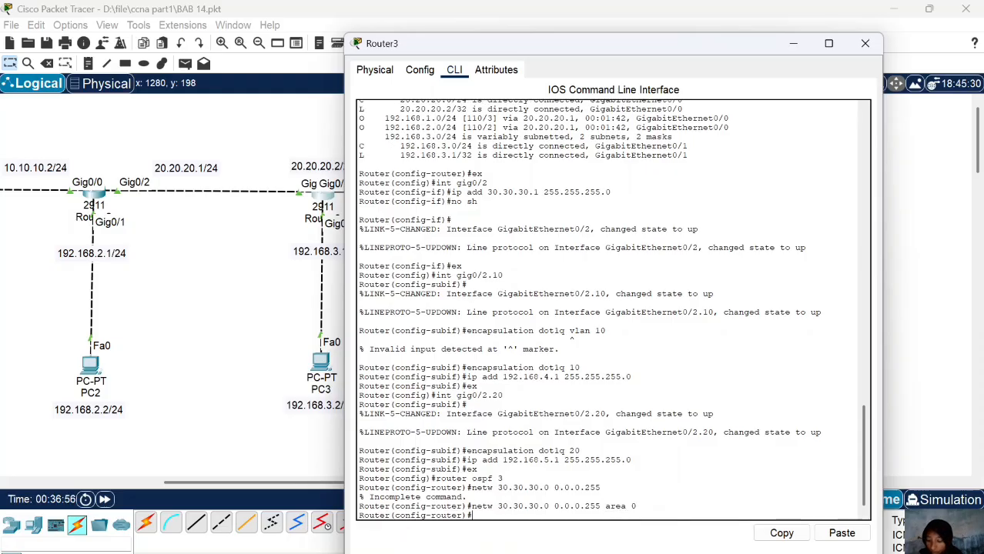
Advertise network 192.168.4.0 with wildcard mask 0.0.0.255 in area 0 of Router3's OSPF process.
{"action": "key", "text": "Up"}
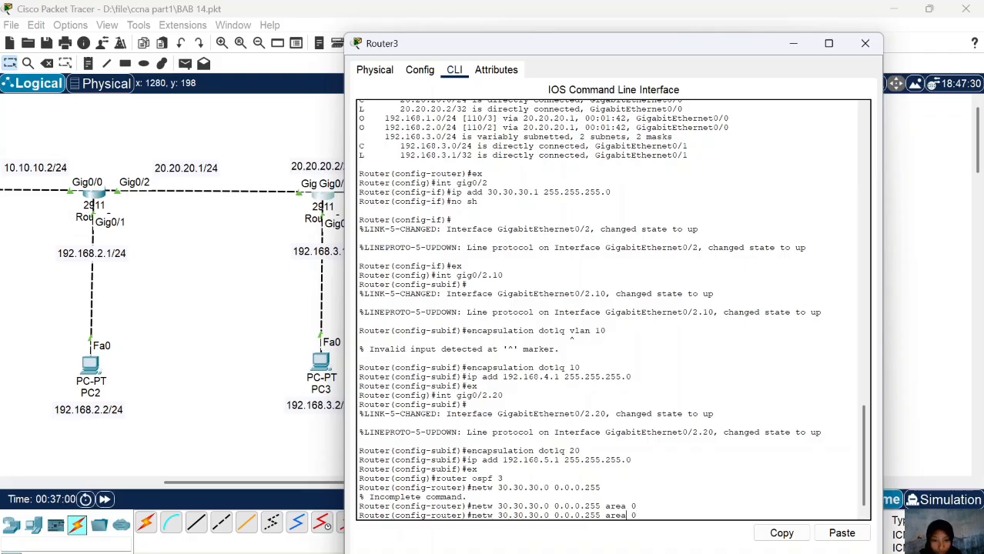
{"action": "key", "text": "Left"}
{"action": "key", "text": "Left"}
{"action": "key", "text": "Left"}
{"action": "key", "text": "Left"}
{"action": "key", "text": "Left"}
{"action": "key", "text": "Left"}
{"action": "key", "text": "Left"}
{"action": "key", "text": "Left"}
{"action": "key", "text": "Left"}
{"action": "key", "text": "Left"}
{"action": "key", "text": "Left"}
{"action": "key", "text": "Left"}
{"action": "key", "text": "BackSpace"}
{"action": "key", "text": "BackSpace"}
{"action": "key", "text": "BackSpace"}
{"action": "key", "text": "BackSpace"}
{"action": "key", "text": "BackSpace"}
{"action": "key", "text": "BackSpace"}
{"action": "key", "text": "BackSpace"}
{"action": "key", "text": "BackSpace"}
{"action": "key", "text": "BackSpace"}
{"action": "key", "text": "BackSpace"}
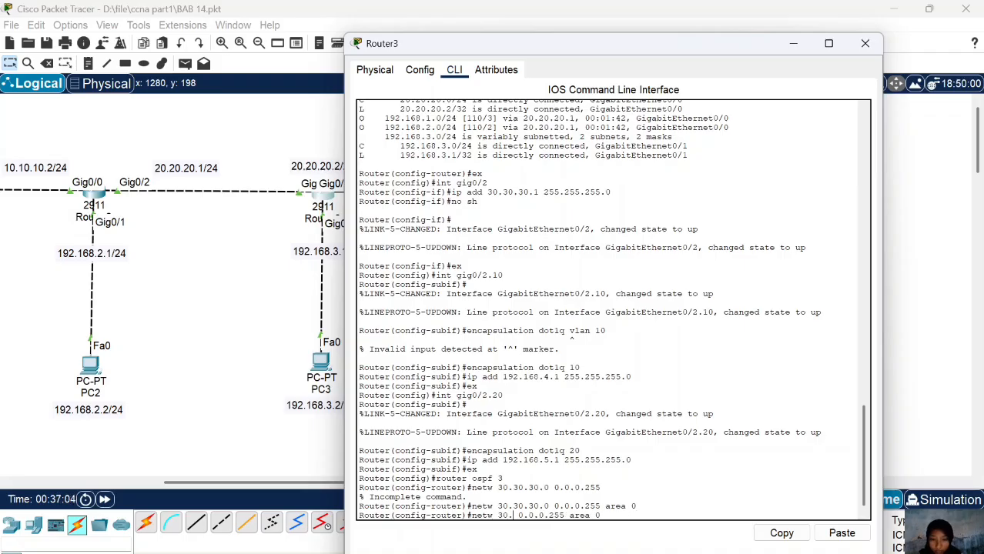
{"action": "type", "text": "192.168"}
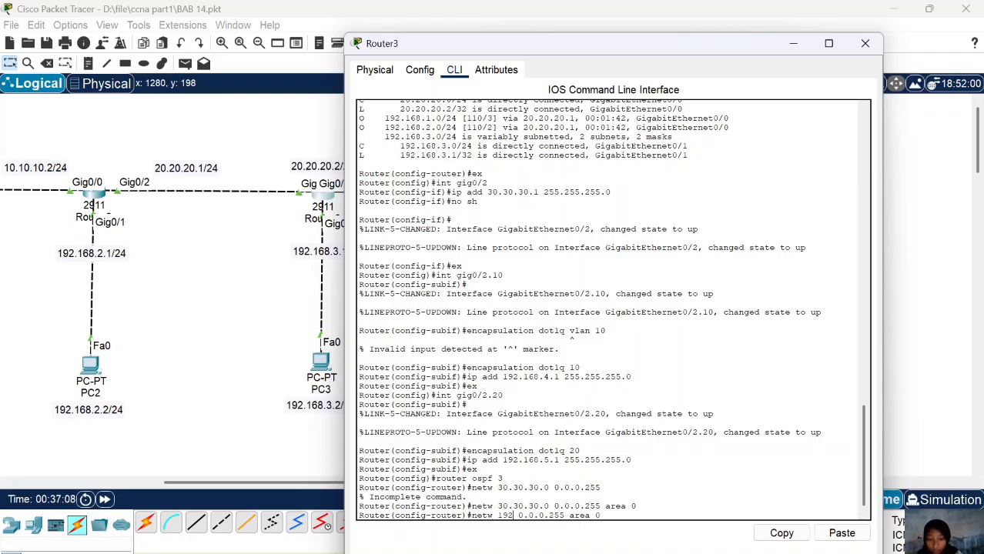
{"action": "type", "text": ".4.0"}
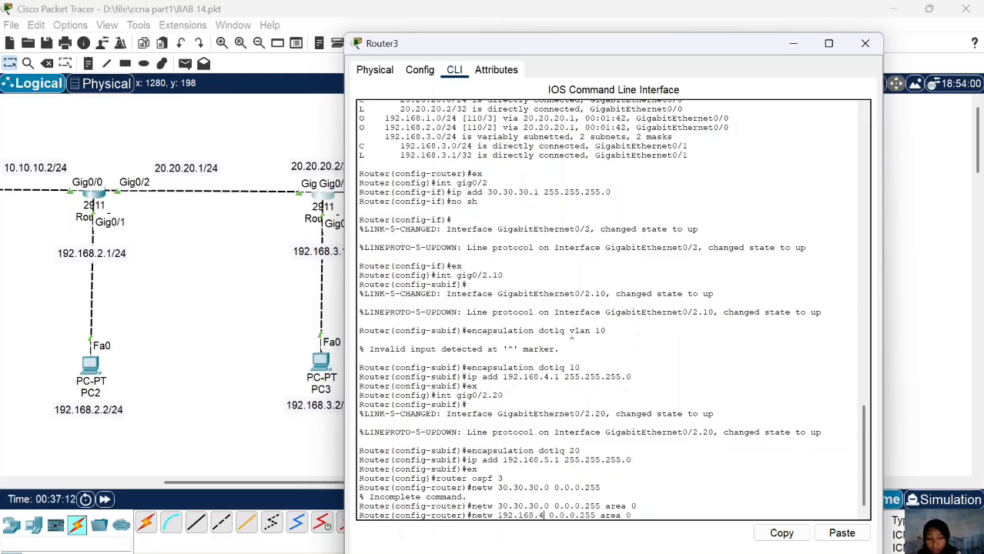
{"action": "key", "text": "Return"}
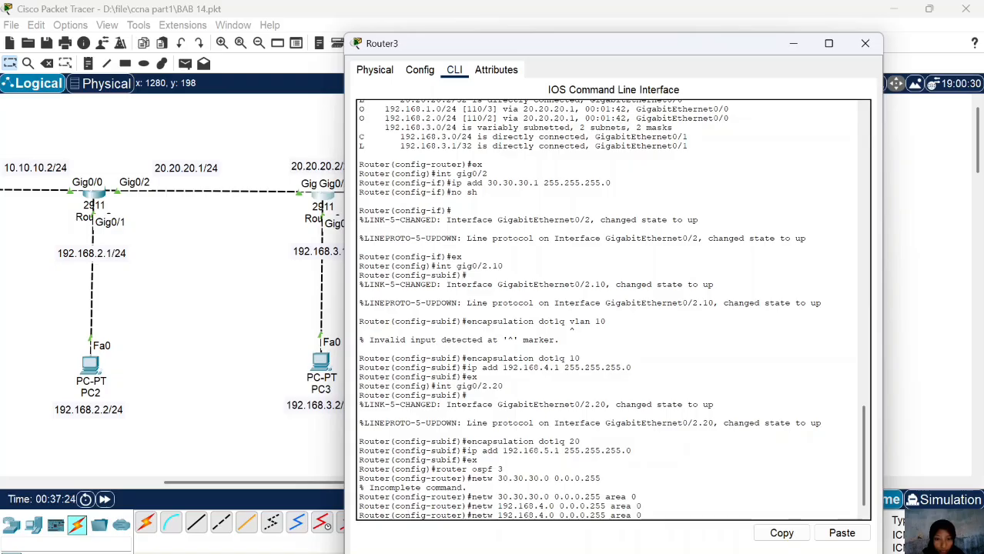
Advertise network 192.168.5.0 with wildcard mask 0.0.0.255 in OSPF area 0 and close Router3's window.
{"action": "key", "text": "Left"}
{"action": "key", "text": "Left"}
{"action": "key", "text": "Left"}
{"action": "key", "text": "Left"}
{"action": "key", "text": "Left"}
{"action": "key", "text": "Left"}
{"action": "key", "text": "Left"}
{"action": "key", "text": "Left"}
{"action": "key", "text": "Left"}
{"action": "key", "text": "Left"}
{"action": "key", "text": "Left"}
{"action": "key", "text": "Left"}
{"action": "key", "text": "Left"}
{"action": "key", "text": "Left"}
{"action": "key", "text": "Left"}
{"action": "key", "text": "Left"}
{"action": "key", "text": "Left"}
{"action": "key", "text": "Left"}
{"action": "key", "text": "Left"}
{"action": "key", "text": "BackSpace"}
{"action": "type", "text": "5"}
{"action": "key", "text": "Return"}
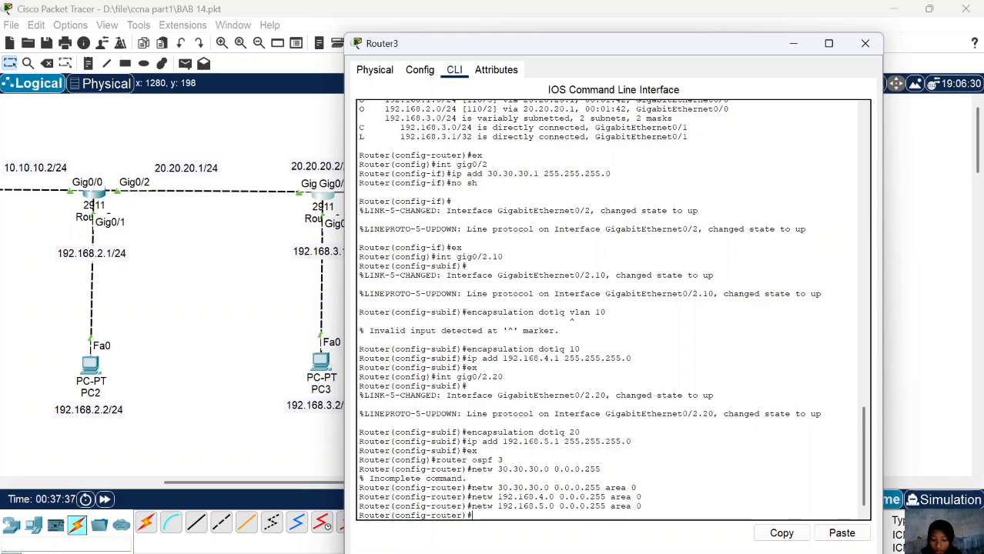
{"action": "left_click", "coordinate": [865, 43]}
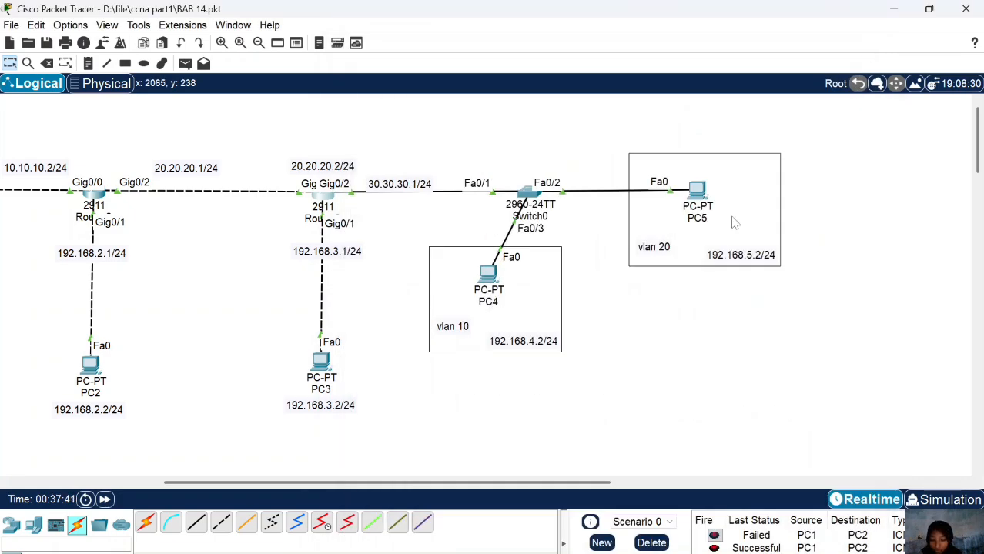
Open Router1's command line and enter global configuration mode.
{"action": "left_click", "coordinate": [323, 194]}
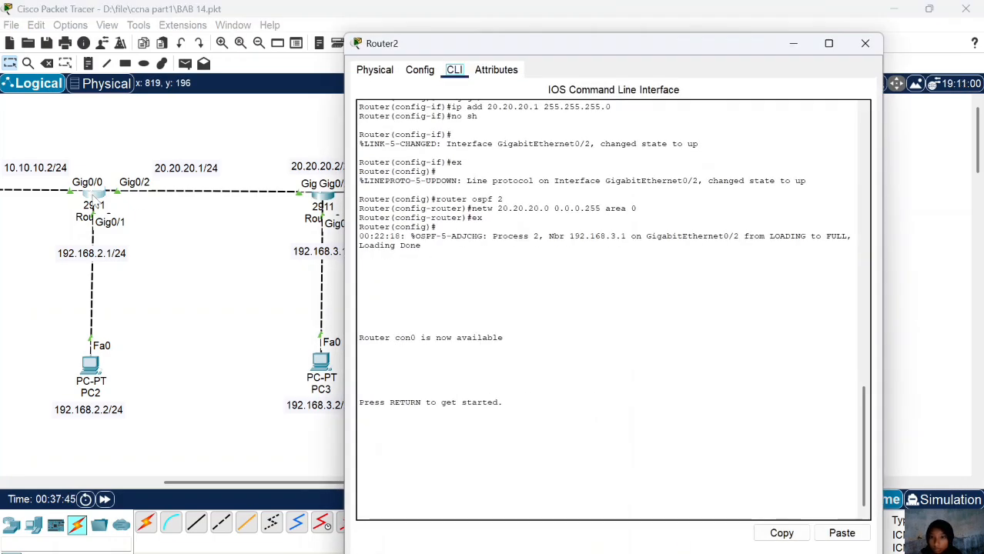
{"action": "left_click", "coordinate": [865, 43]}
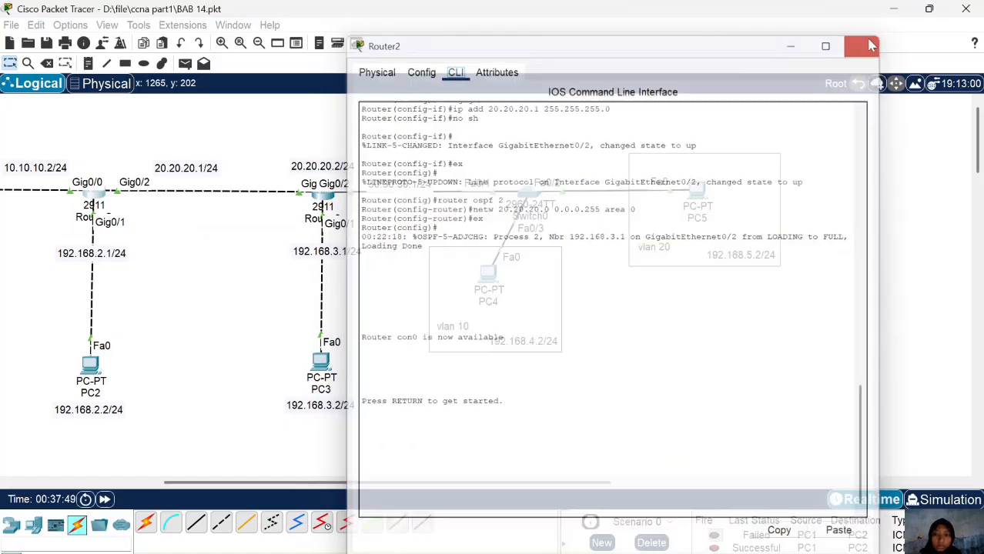
{"action": "scroll", "coordinate": [477, 308], "scroll_direction": "left", "scroll_amount": 5}
{"action": "left_click", "coordinate": [176, 190]}
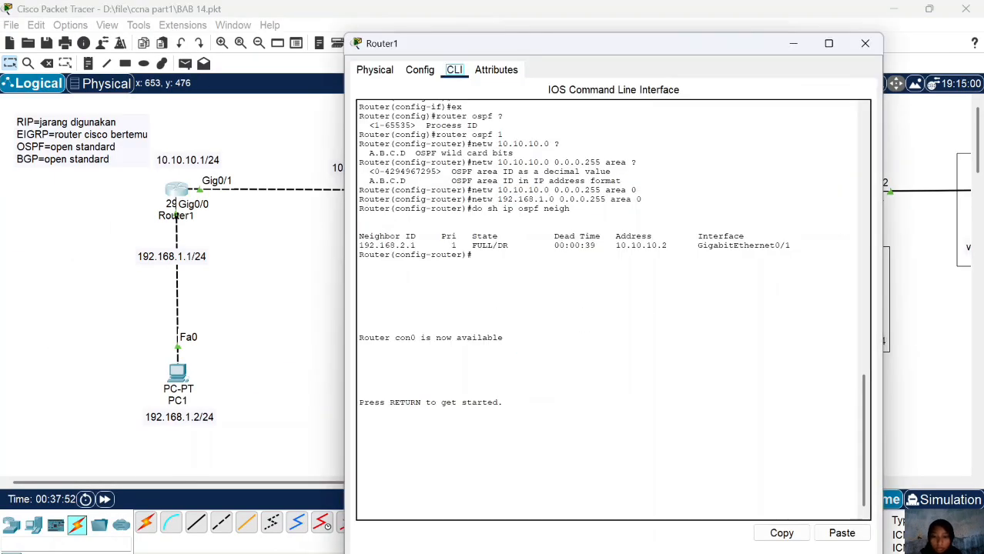
{"action": "key", "text": "Return"}
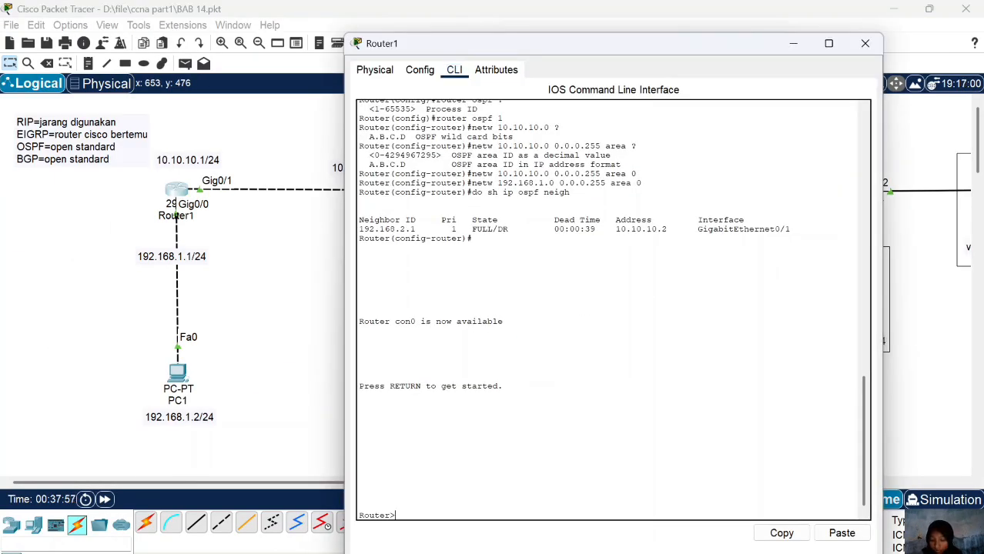
{"action": "type", "text": "en"}
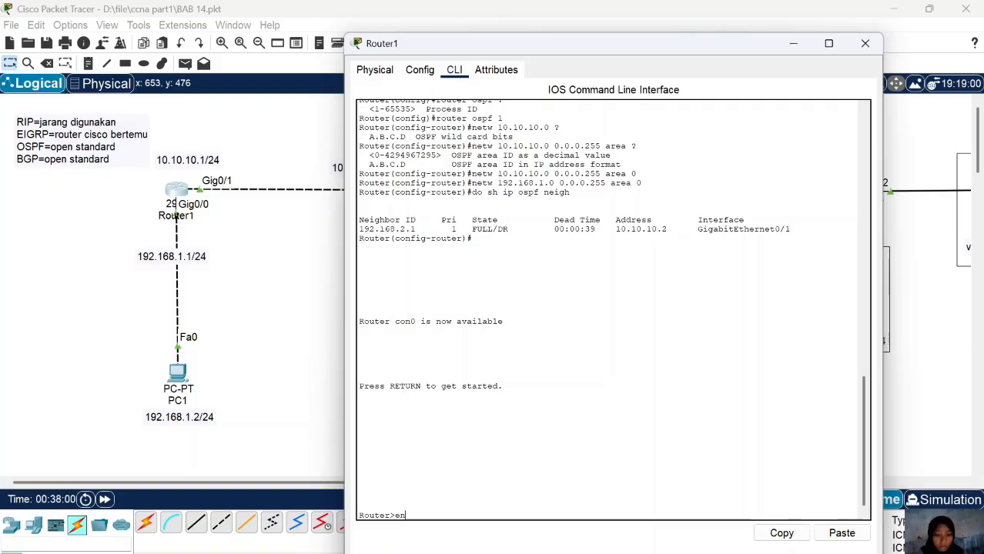
{"action": "key", "text": "Return"}
{"action": "type", "text": "conf ter#conf"}
{"action": "key", "text": "Return"}
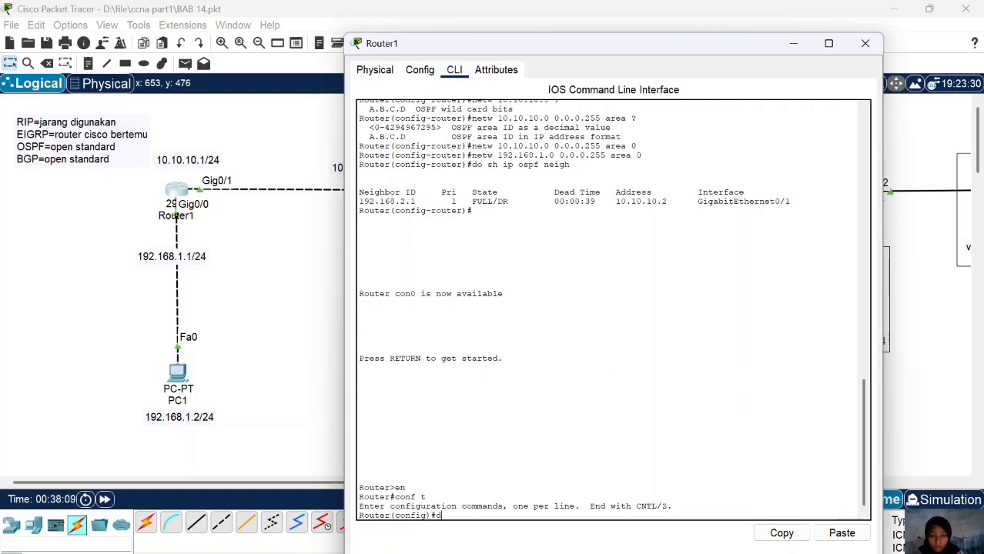
Display Router1's full IP routing table with do sh ip route, then close its window.
{"action": "type", "text": "do sh ip r"}
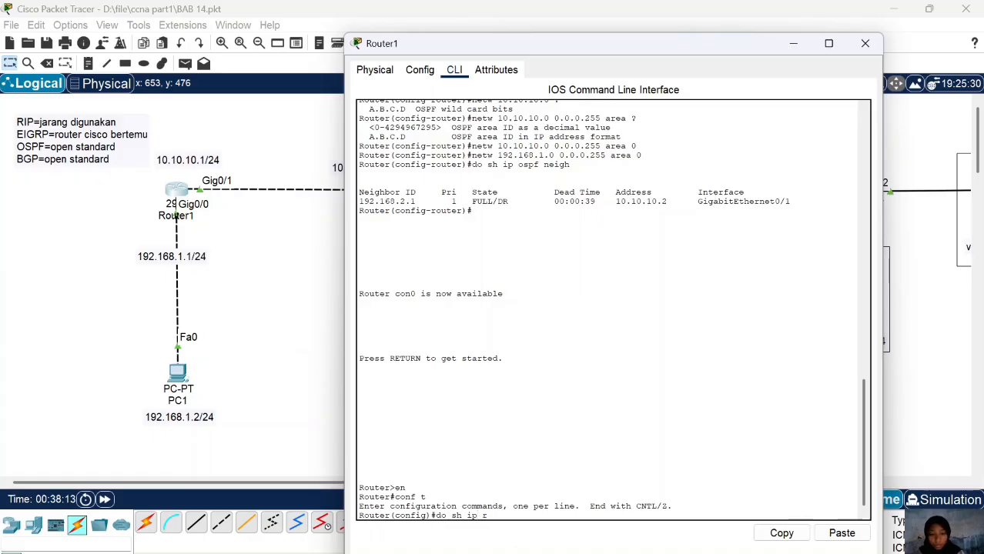
{"action": "type", "text": "oute"}
{"action": "key", "text": "Return"}
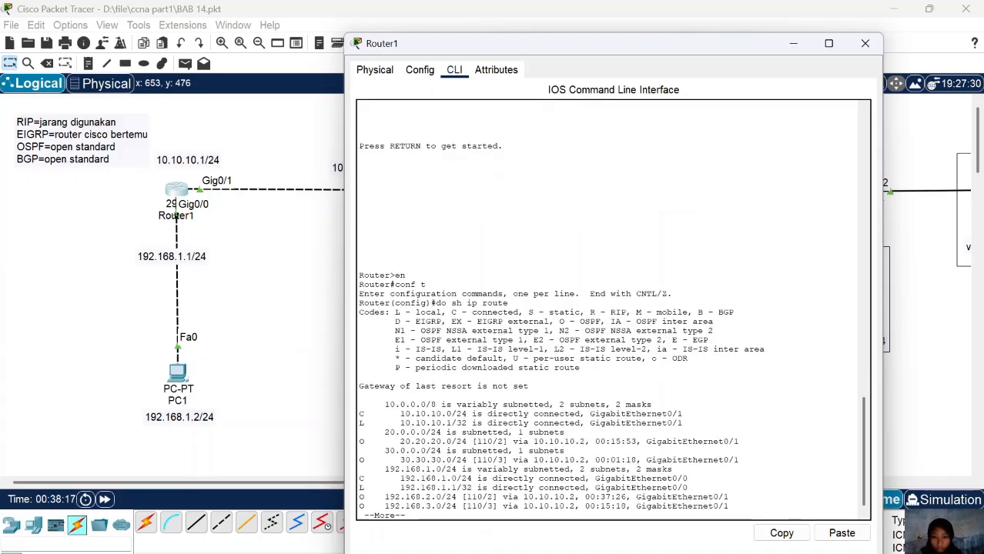
{"action": "key", "text": "space"}
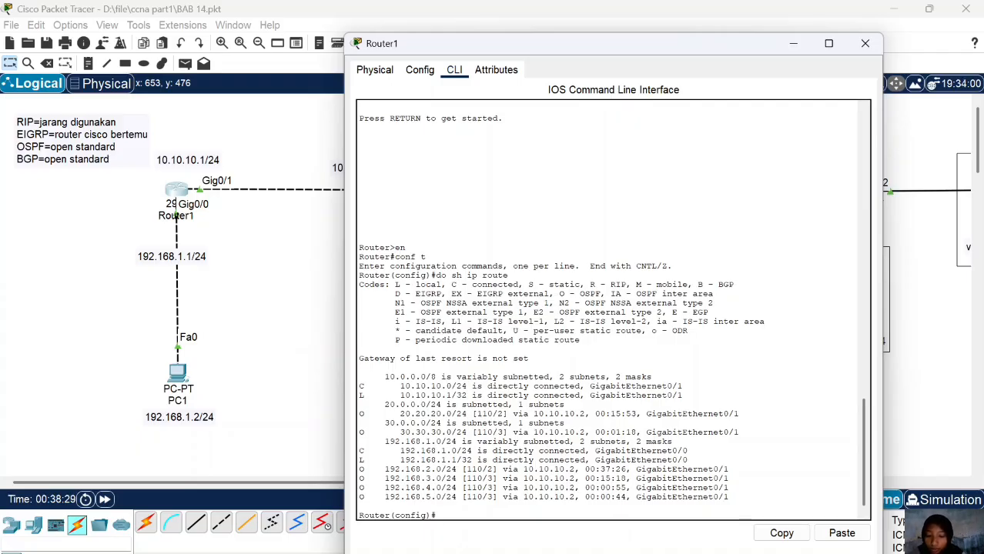
{"action": "left_click", "coordinate": [865, 44]}
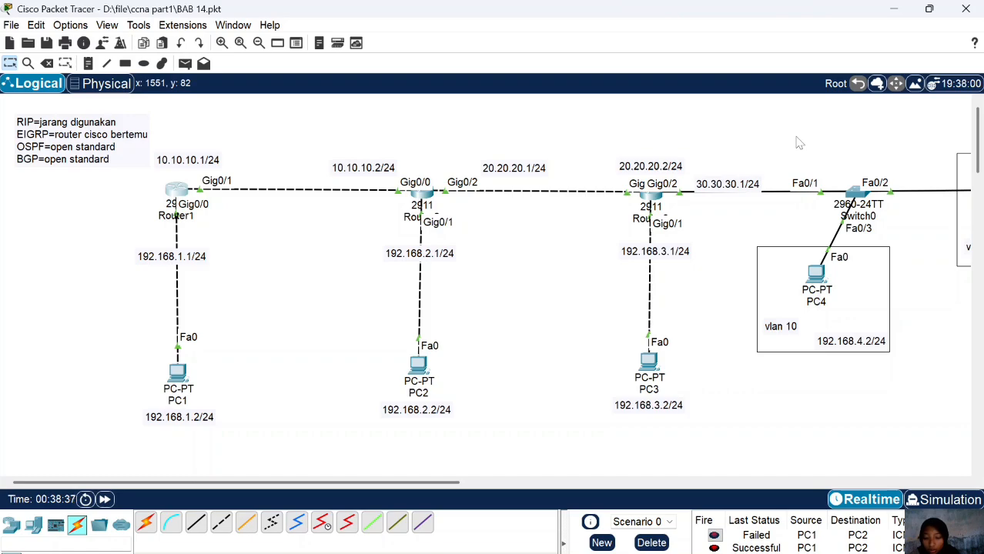
Send a simple PDU from PC1 to PC5 to test connectivity to VLAN 20.
{"action": "left_click", "coordinate": [185, 64]}
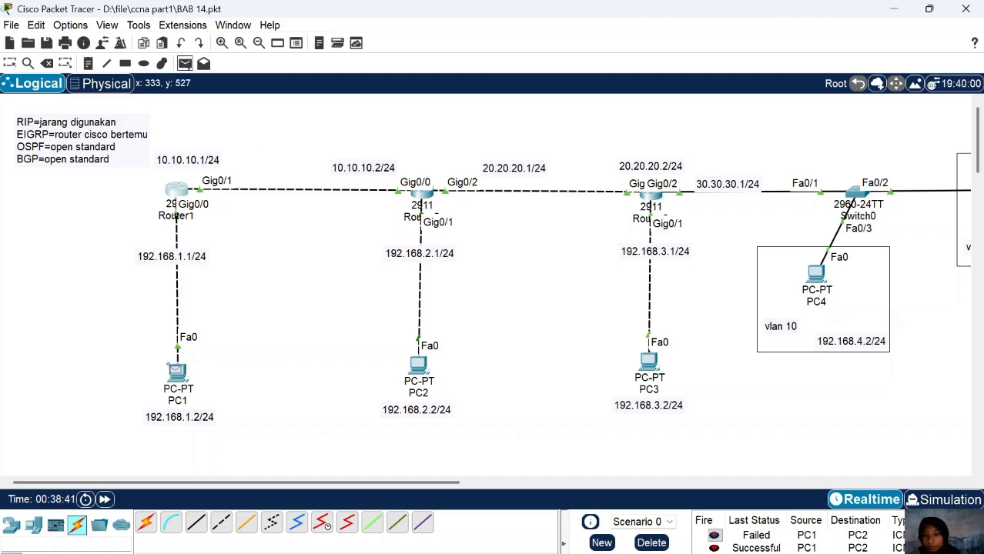
{"action": "left_click", "coordinate": [178, 372]}
{"action": "scroll", "coordinate": [288, 348], "scroll_direction": "right", "scroll_amount": 5}
{"action": "left_click", "coordinate": [714, 189]}
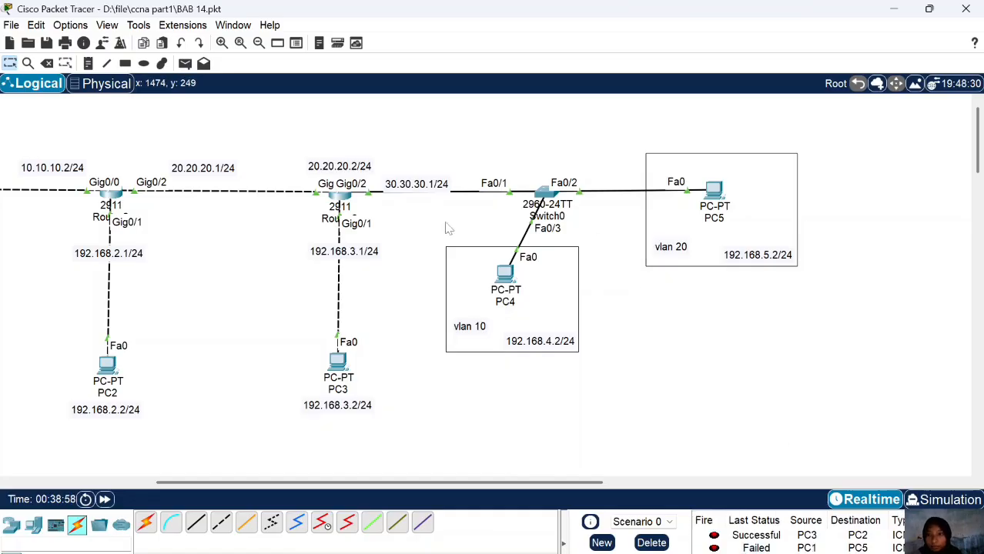
Repeat the connectivity test with another simple PDU from PC1 to PC5.
{"action": "left_click", "coordinate": [185, 63]}
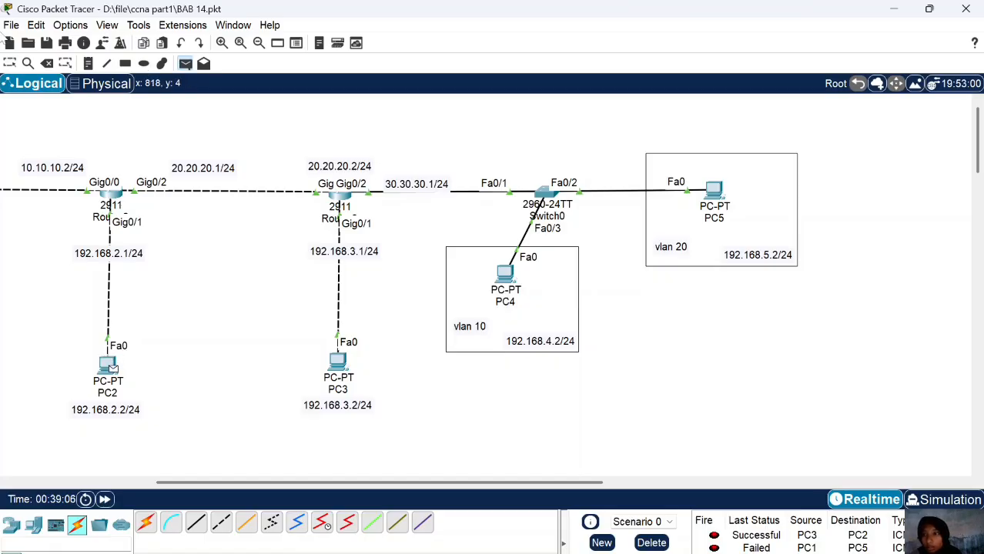
{"action": "left_click", "coordinate": [184, 63]}
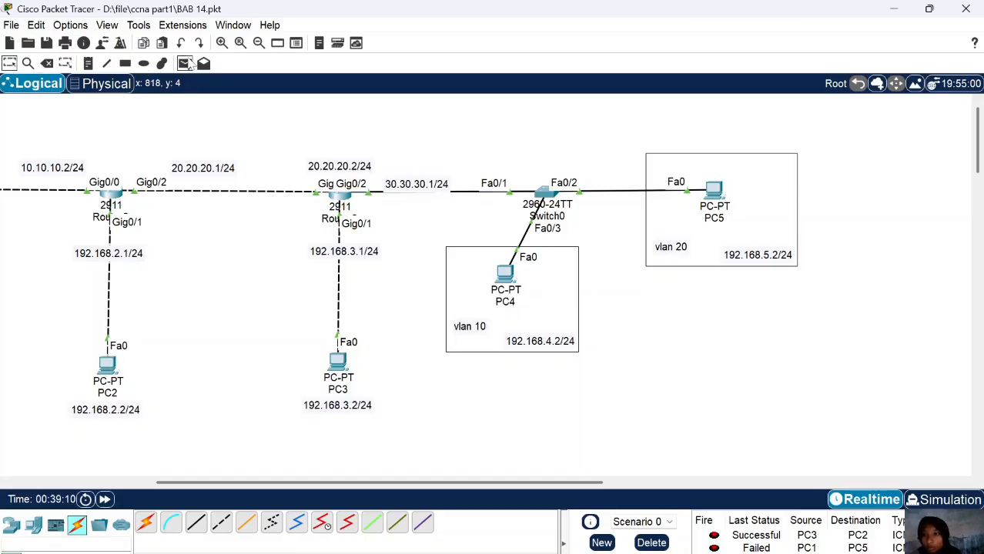
{"action": "scroll", "coordinate": [149, 240], "scroll_direction": "left", "scroll_amount": 5}
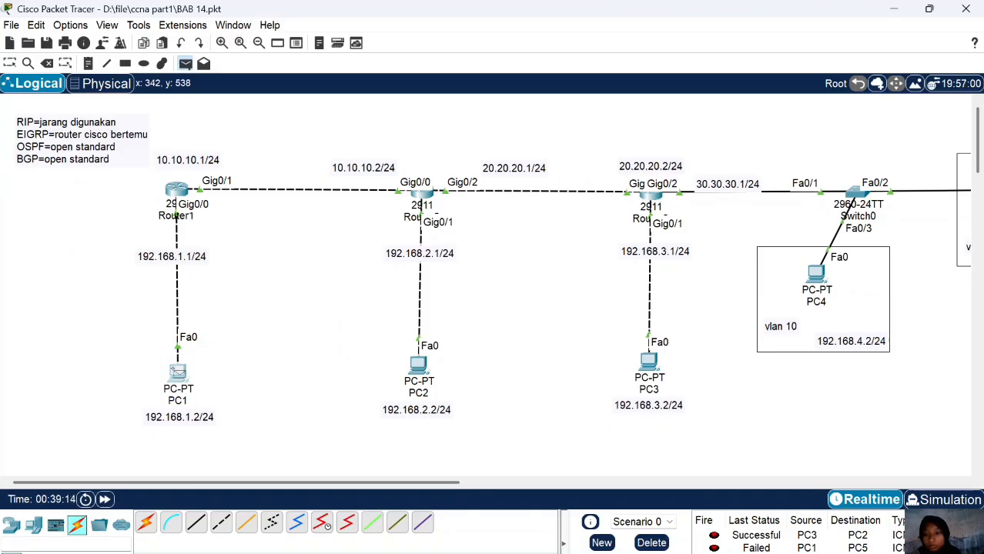
{"action": "scroll", "coordinate": [368, 365], "scroll_direction": "right", "scroll_amount": 15}
{"action": "scroll", "coordinate": [384, 321], "scroll_direction": "left", "scroll_amount": 9}
{"action": "left_click", "coordinate": [385, 190]}
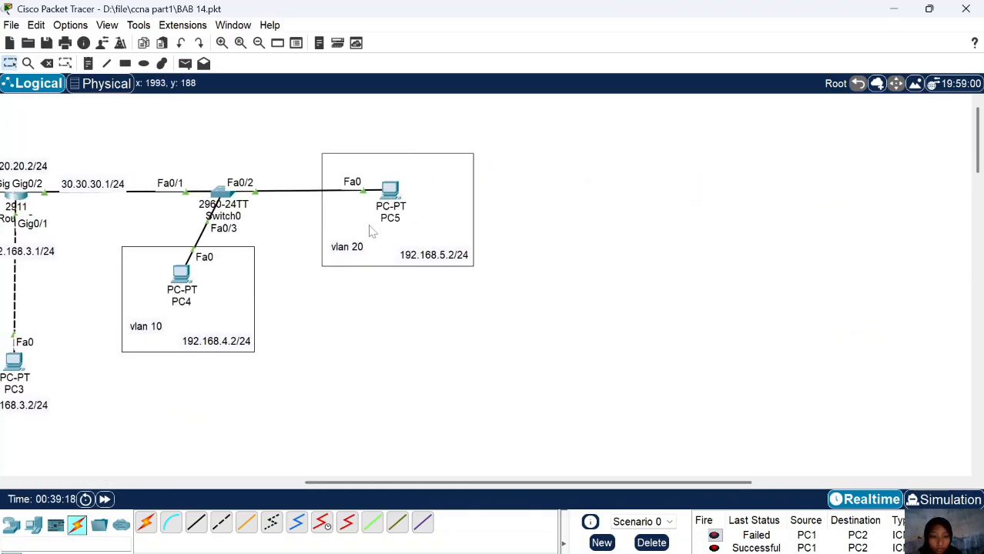
{"action": "scroll", "coordinate": [592, 385], "scroll_direction": "left", "scroll_amount": 10}
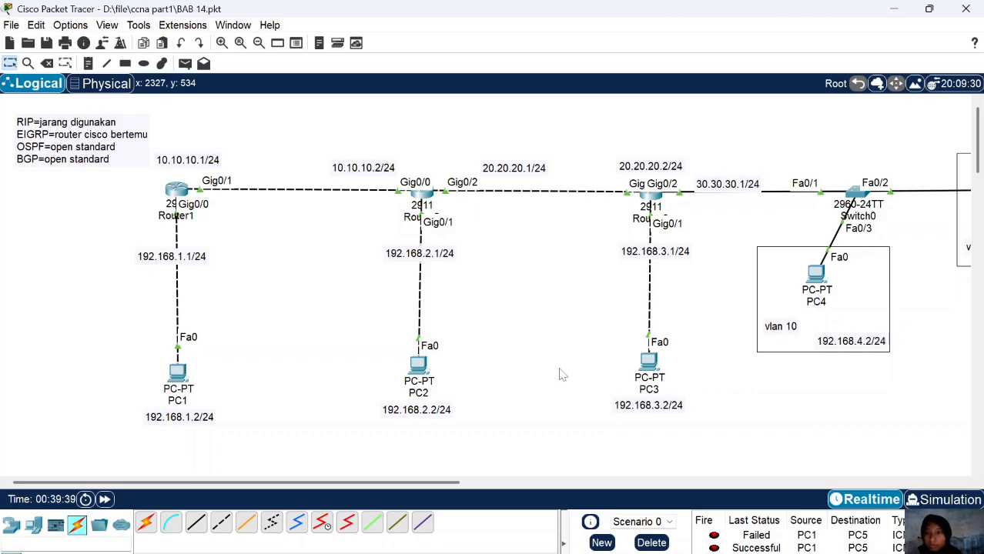
Draw a rectangle filled with pink #ffaaff around Router1 and PC1, extending to Router2 and PC2.
{"action": "left_click", "coordinate": [125, 63]}
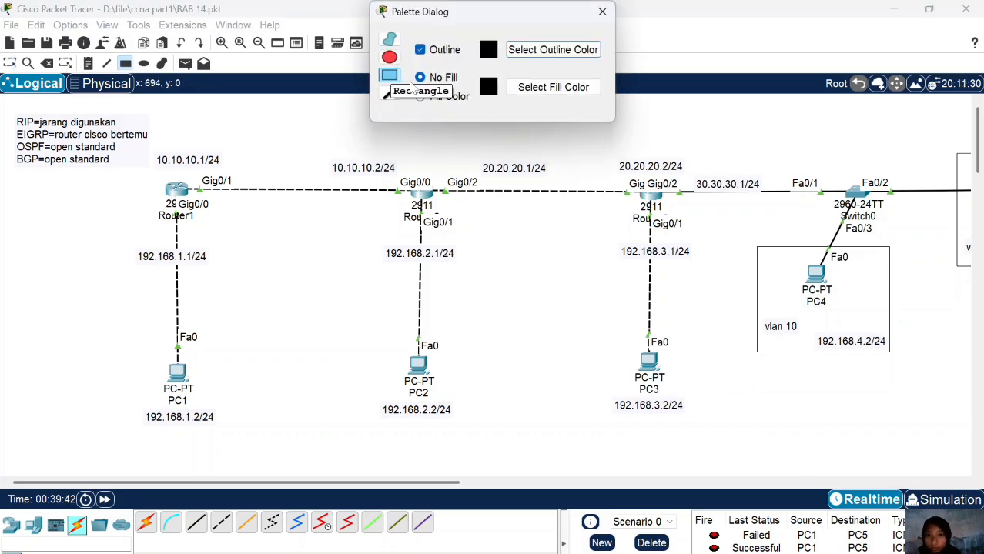
{"action": "left_click", "coordinate": [437, 97]}
{"action": "left_click", "coordinate": [553, 87]}
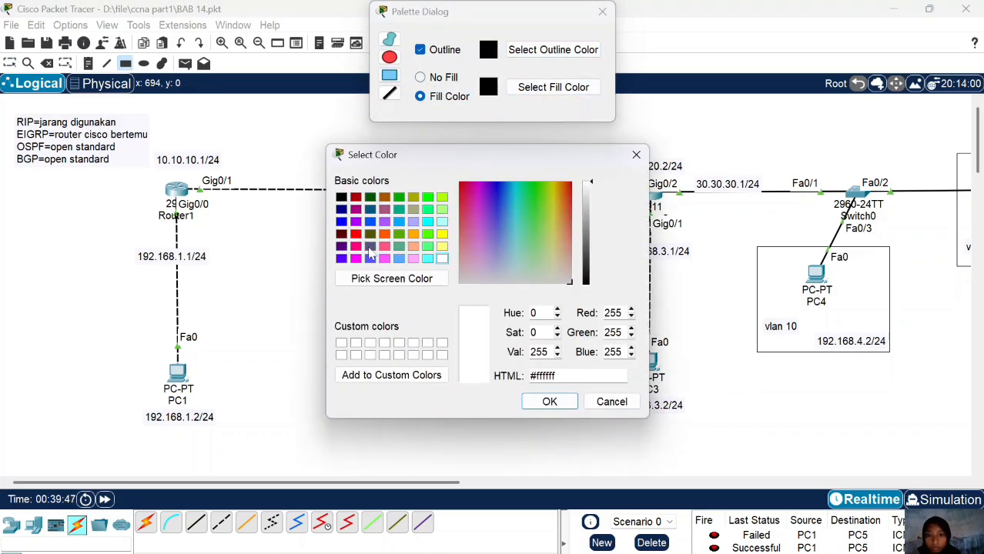
{"action": "left_click", "coordinate": [414, 259]}
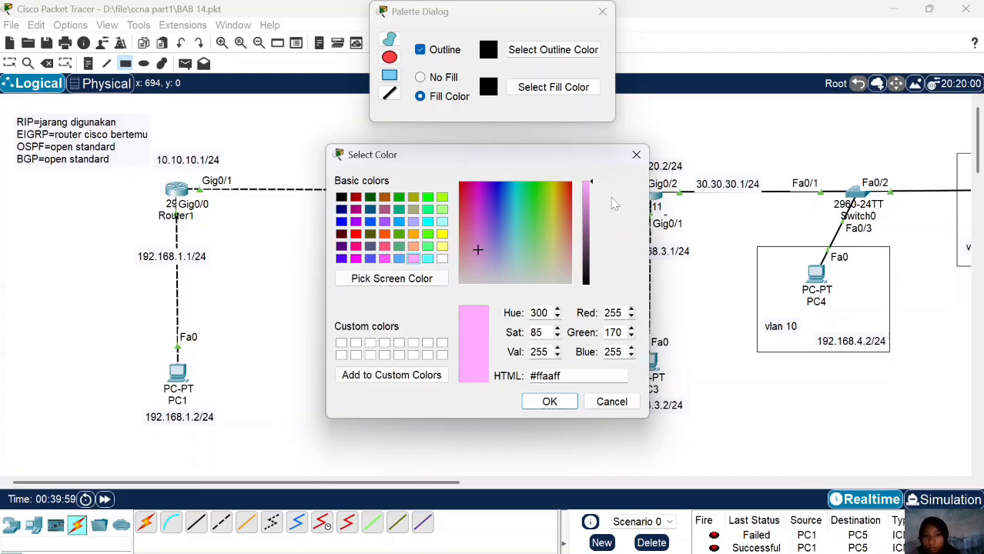
{"action": "left_click", "coordinate": [549, 402]}
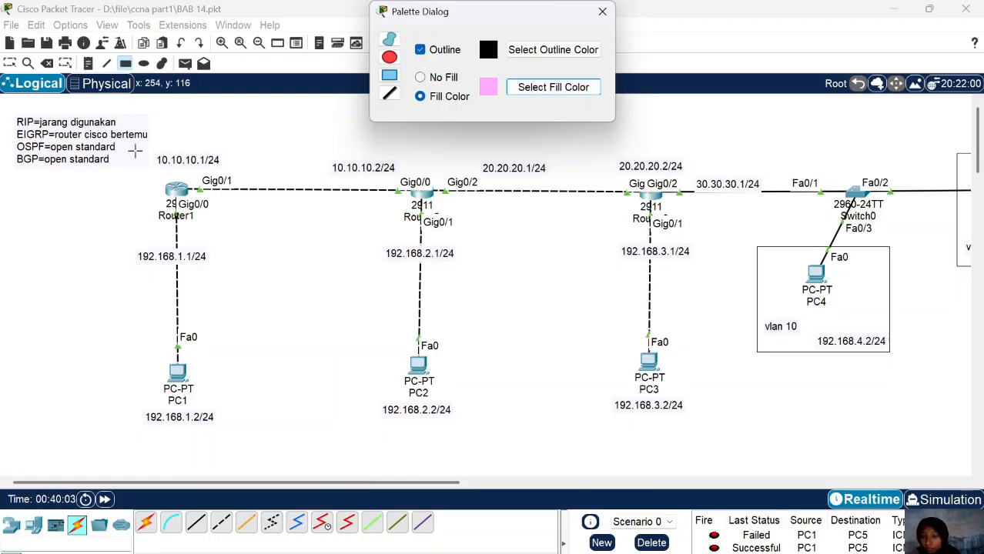
{"action": "left_click_drag", "start_coordinate": [130, 154], "coordinate": [420, 432]}
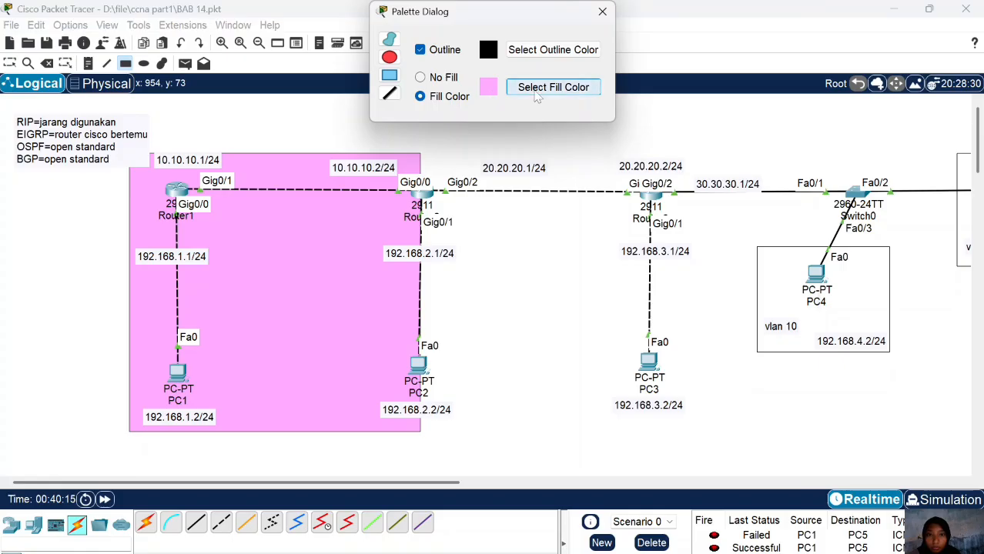
Set the fill to brown and draw a rectangle from Router2 and PC2 across Router3, PC3, Switch0, PC4 and PC5.
{"action": "left_click", "coordinate": [552, 87]}
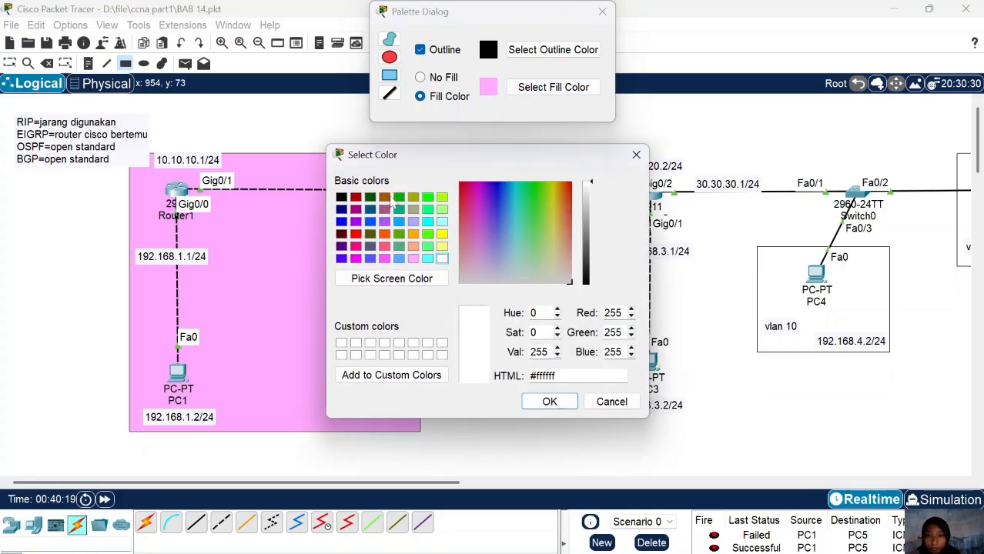
{"action": "left_click", "coordinate": [384, 198]}
{"action": "left_click", "coordinate": [549, 402]}
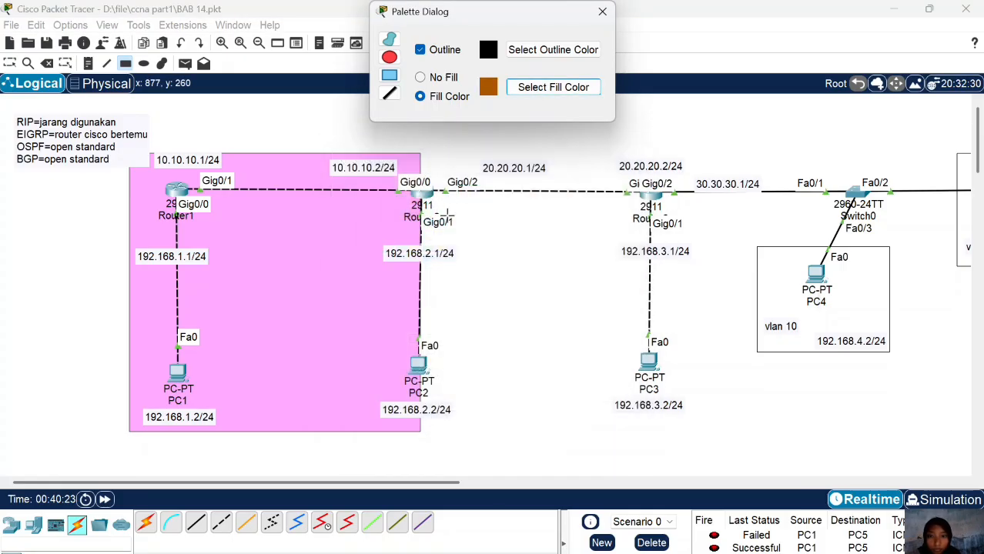
{"action": "left_click_drag", "start_coordinate": [421, 154], "coordinate": [504, 116]}
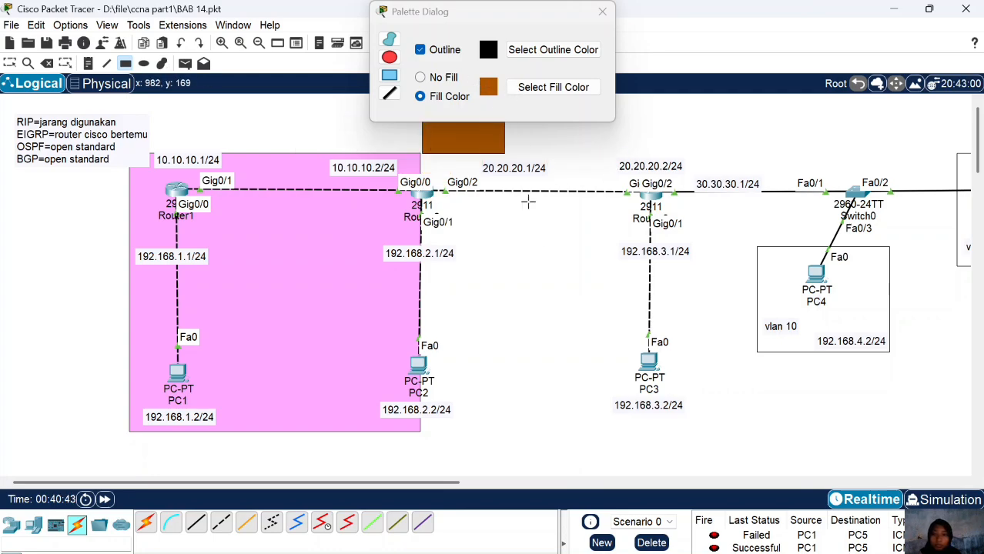
{"action": "scroll", "coordinate": [527, 200], "scroll_direction": "right", "scroll_amount": 5}
{"action": "left_click_drag", "start_coordinate": [107, 153], "coordinate": [814, 437]}
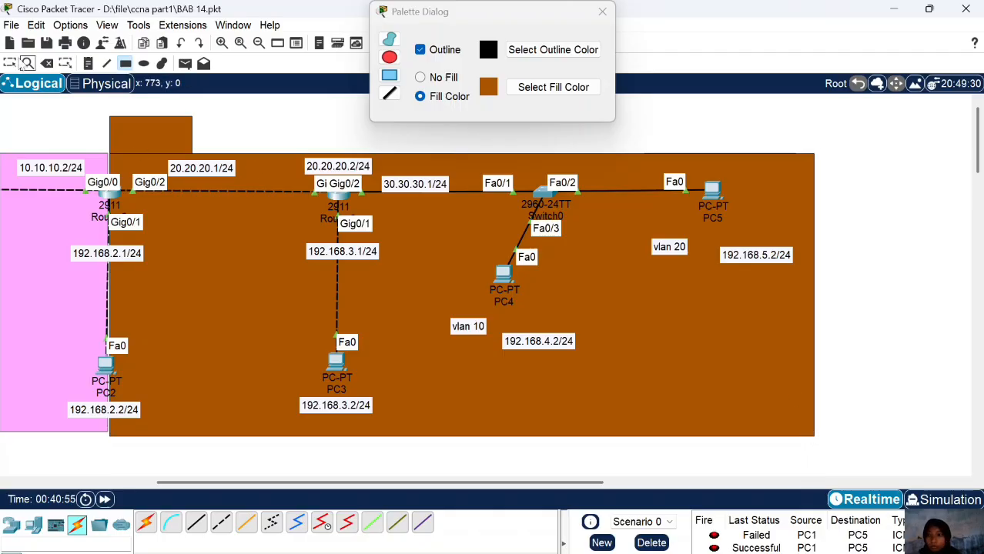
Delete the small stray brown rectangle above Router2 and close the drawing palette.
{"action": "left_click", "coordinate": [147, 136]}
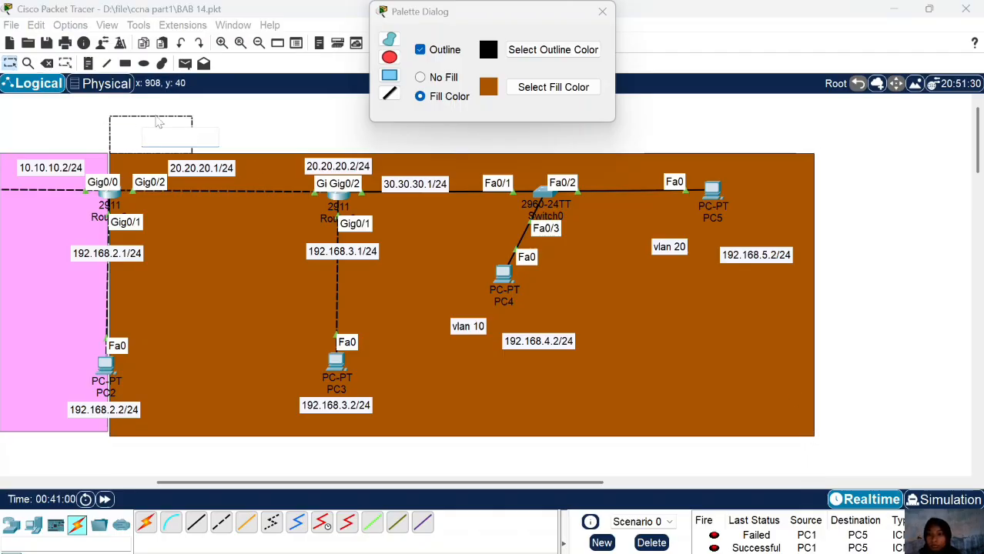
{"action": "left_click", "coordinate": [47, 64]}
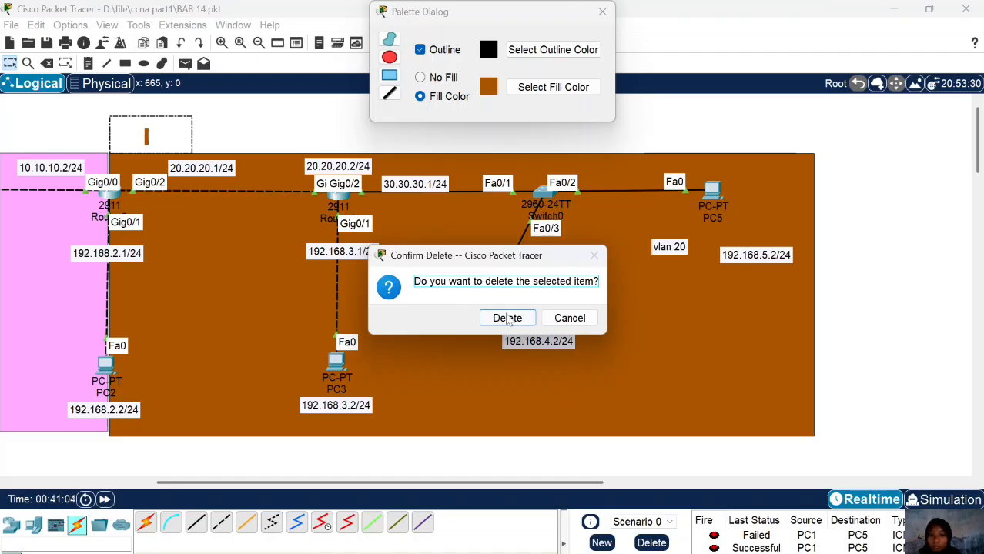
{"action": "left_click", "coordinate": [507, 317]}
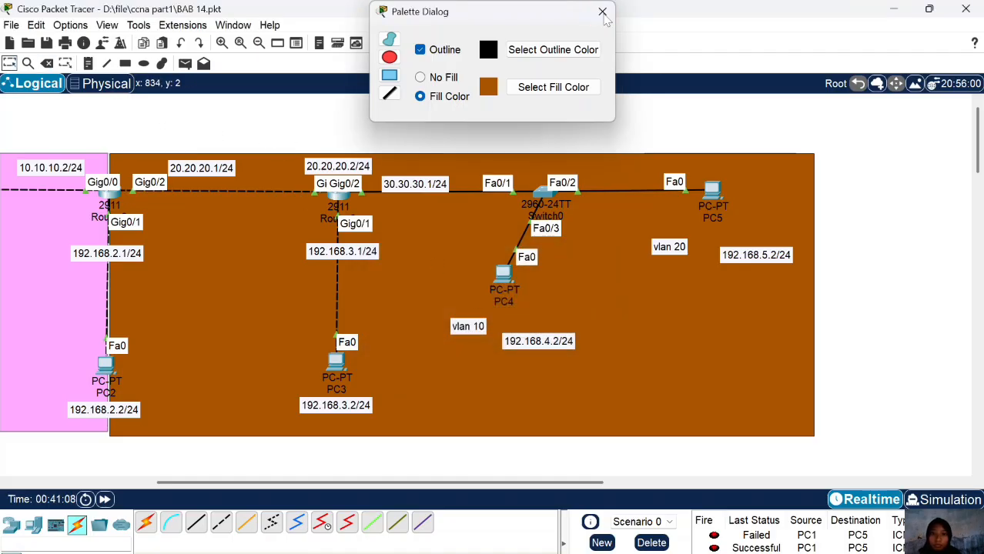
{"action": "left_click", "coordinate": [602, 11]}
{"action": "left_click", "coordinate": [602, 165]}
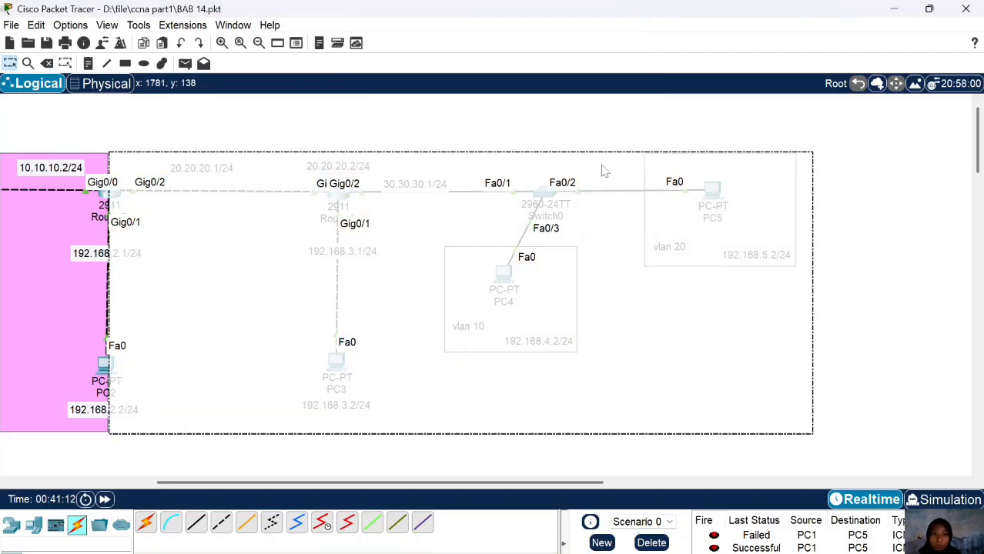
{"action": "left_click", "coordinate": [616, 155]}
Label the pink rectangle around Router1 and PC1 with the text AREA 0.
{"action": "scroll", "coordinate": [638, 119], "scroll_direction": "left", "scroll_amount": 5}
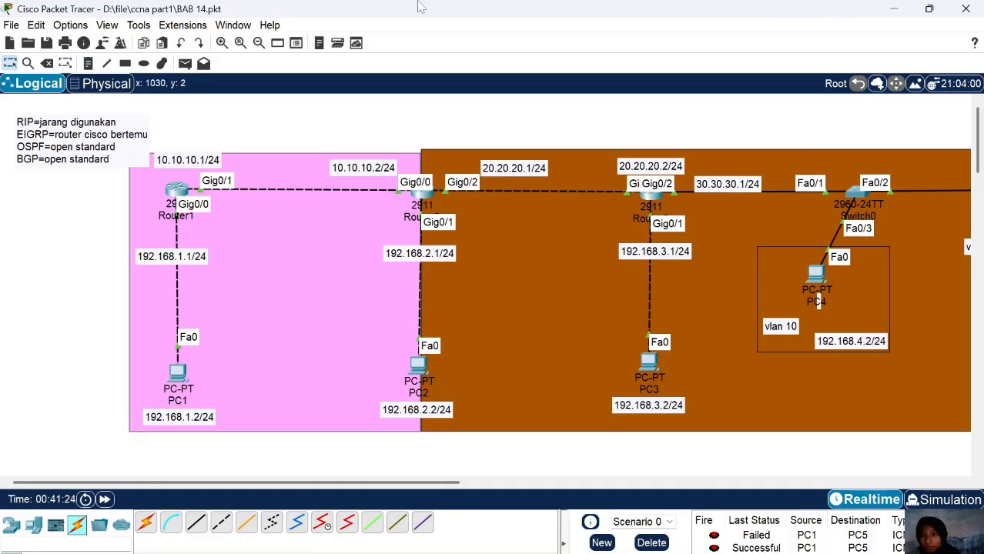
{"action": "left_click", "coordinate": [249, 278]}
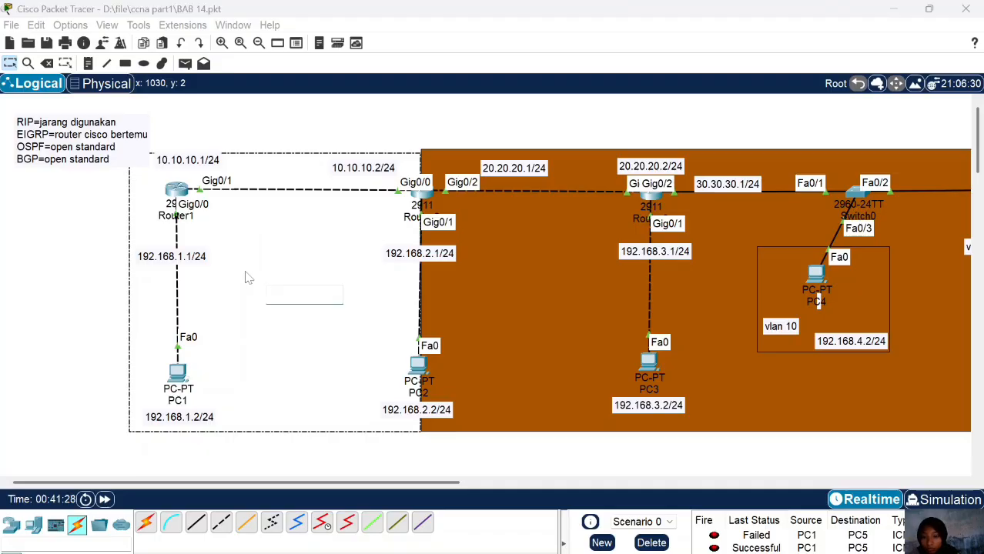
{"action": "type", "text": "AREA 0"}
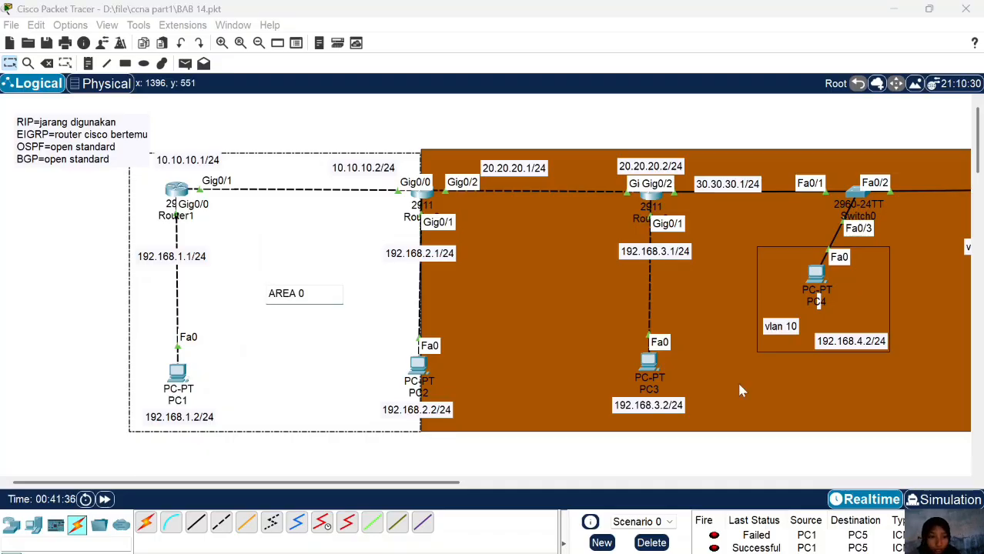
Label the brown rectangle AREA 1 and move the label just outside the VLAN 10 box, below and to its right.
{"action": "left_click", "coordinate": [880, 395]}
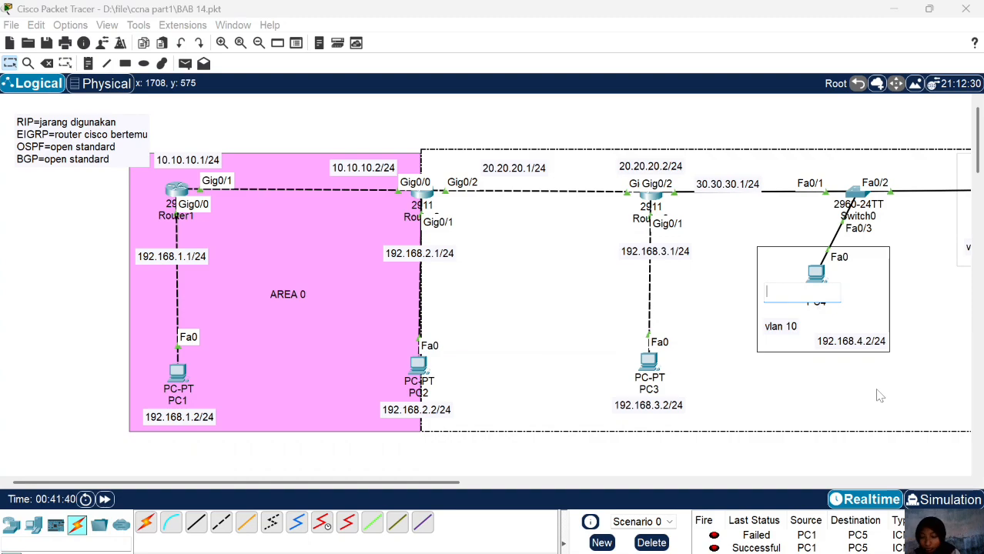
{"action": "type", "text": "AREA 1"}
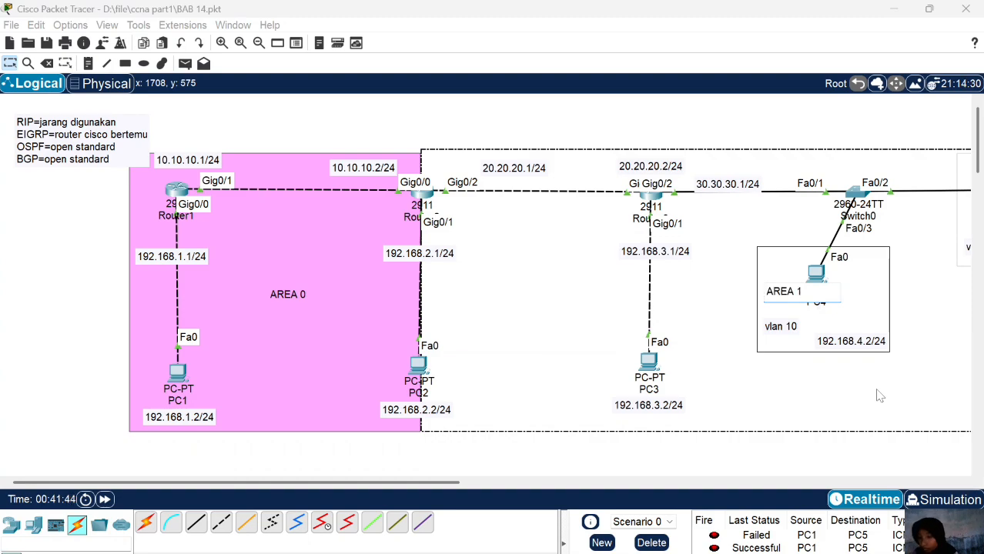
{"action": "left_click", "coordinate": [842, 436]}
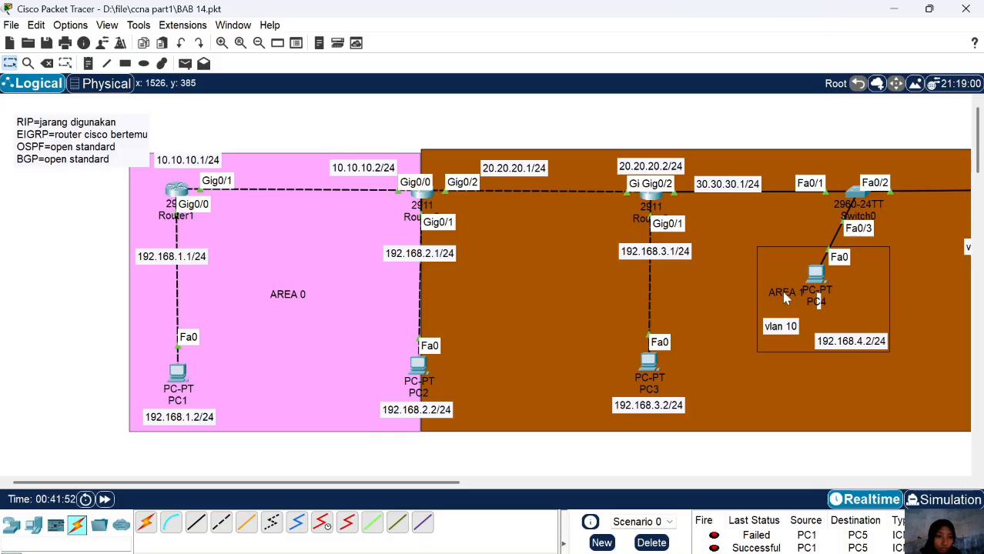
{"action": "left_click_drag", "start_coordinate": [785, 293], "coordinate": [915, 380]}
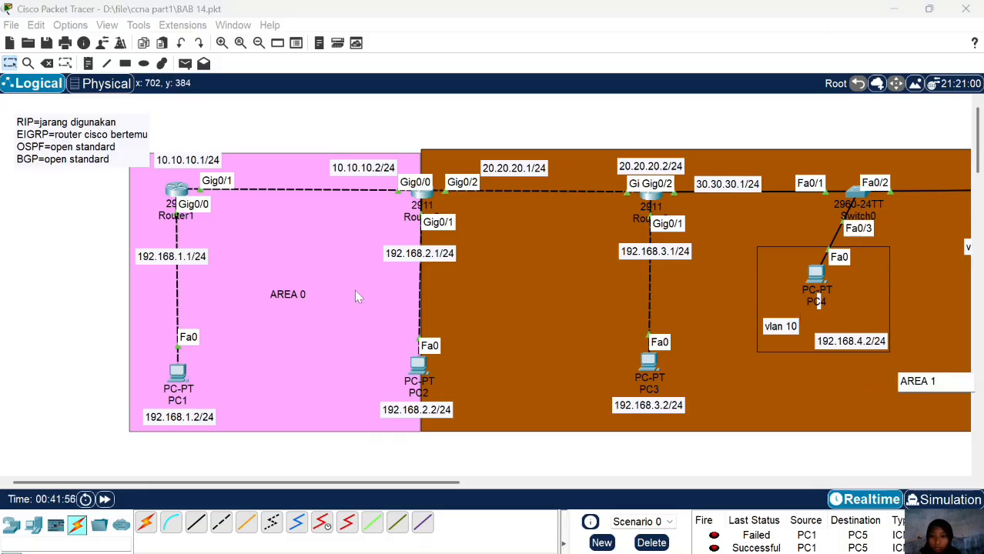
{"action": "double_click", "coordinate": [296, 296]}
{"action": "left_click", "coordinate": [473, 130]}
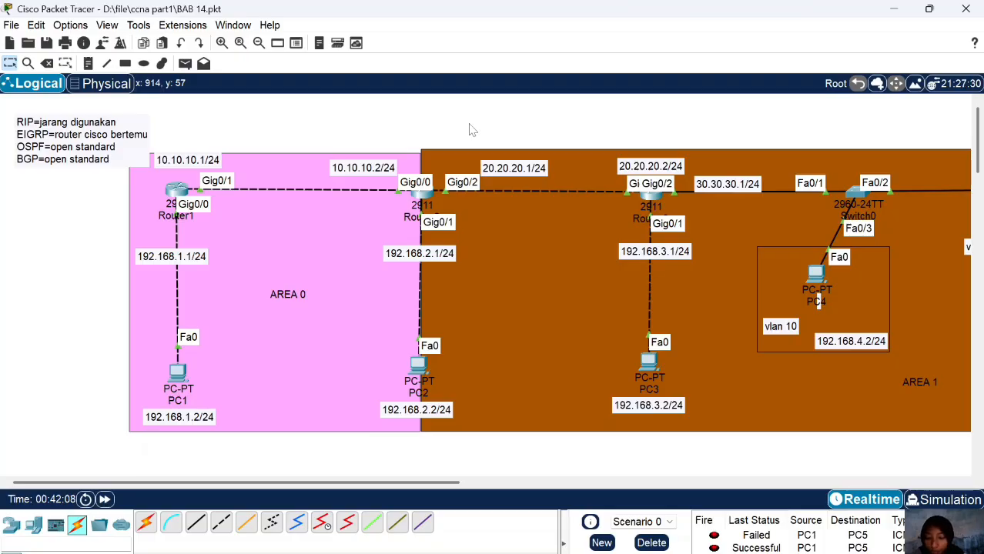
Display Router1's running configuration with do sh run, examine its OSPF network statements, and close the router window.
{"action": "left_click", "coordinate": [177, 191]}
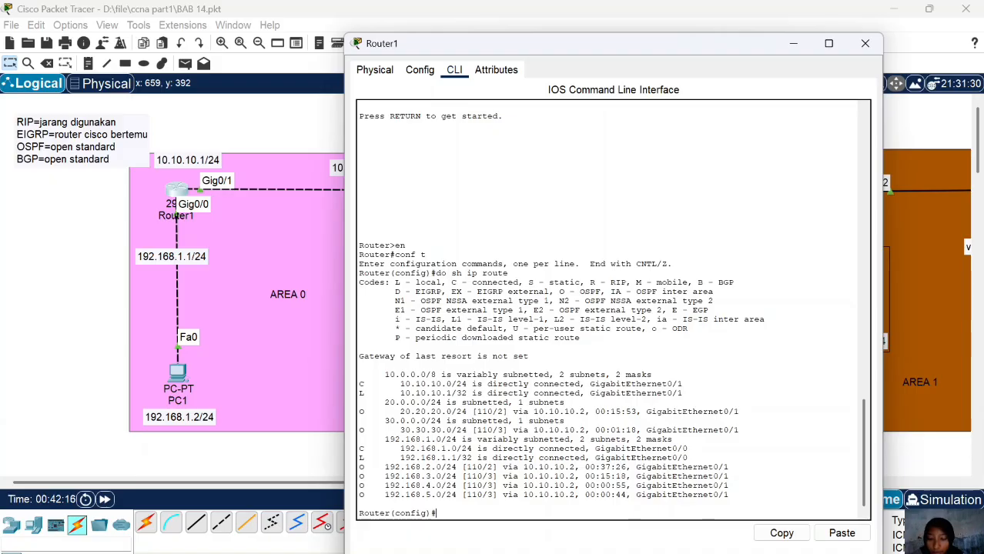
{"action": "type", "text": "DO SH"}
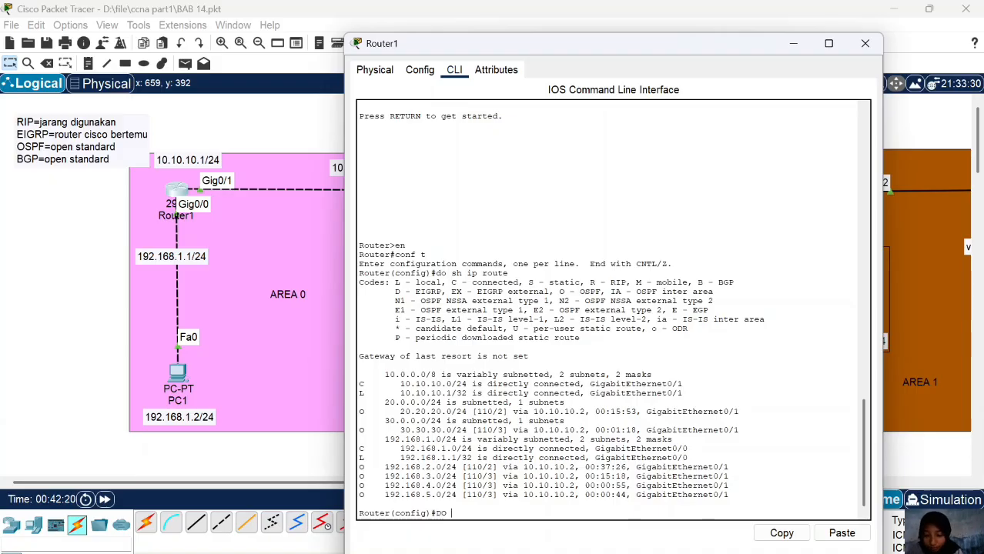
{"action": "key", "text": "BackSpace"}
{"action": "key", "text": "BackSpace"}
{"action": "key", "text": "BackSpace"}
{"action": "key", "text": "BackSpace"}
{"action": "key", "text": "BackSpace"}
{"action": "key", "text": "BackSpace"}
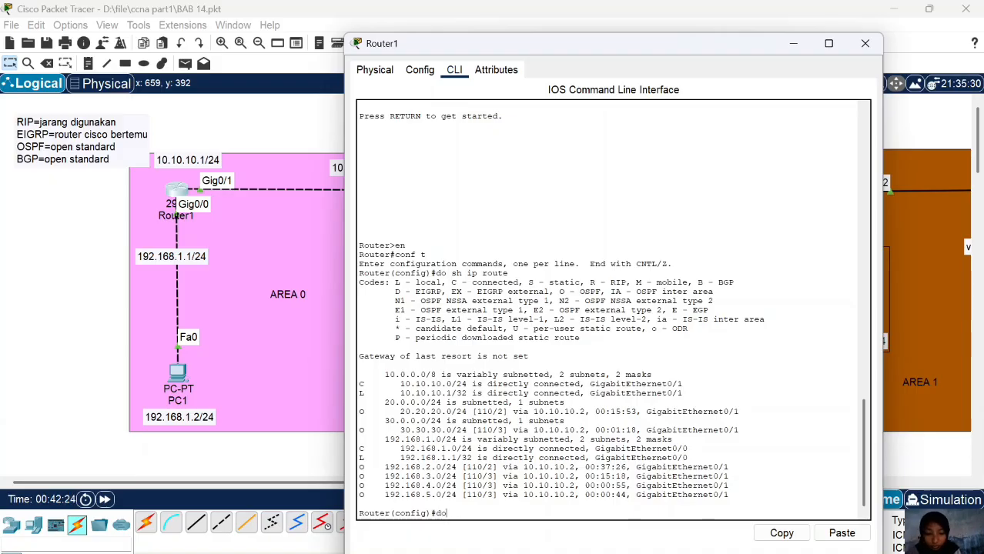
{"action": "type", "text": "do sh"}
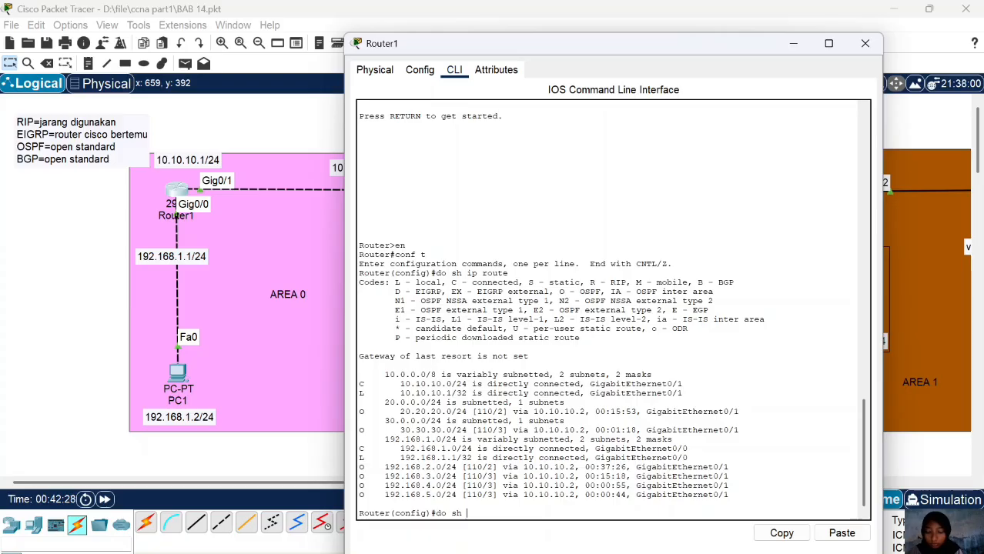
{"action": "type", "text": " run"}
{"action": "key", "text": "Return"}
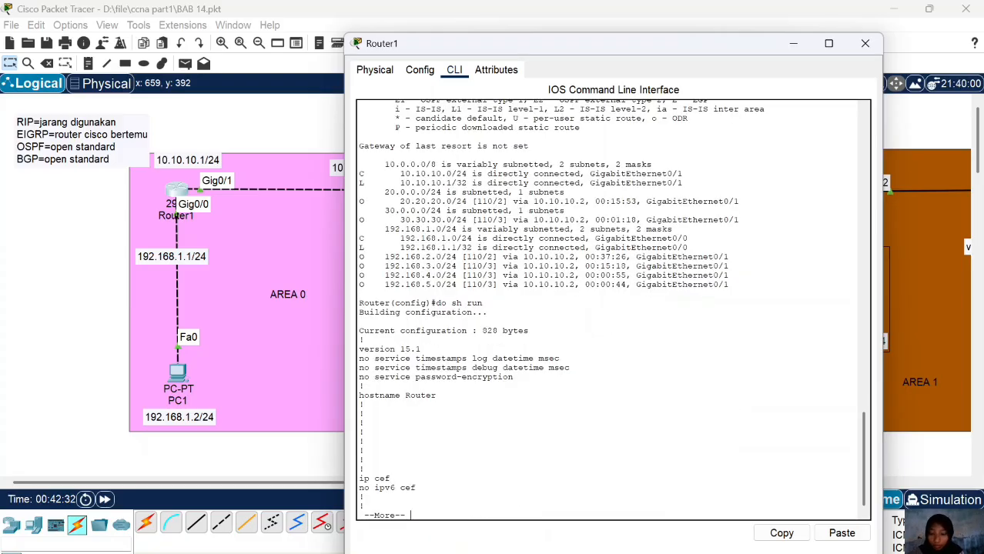
{"action": "key", "text": "space"}
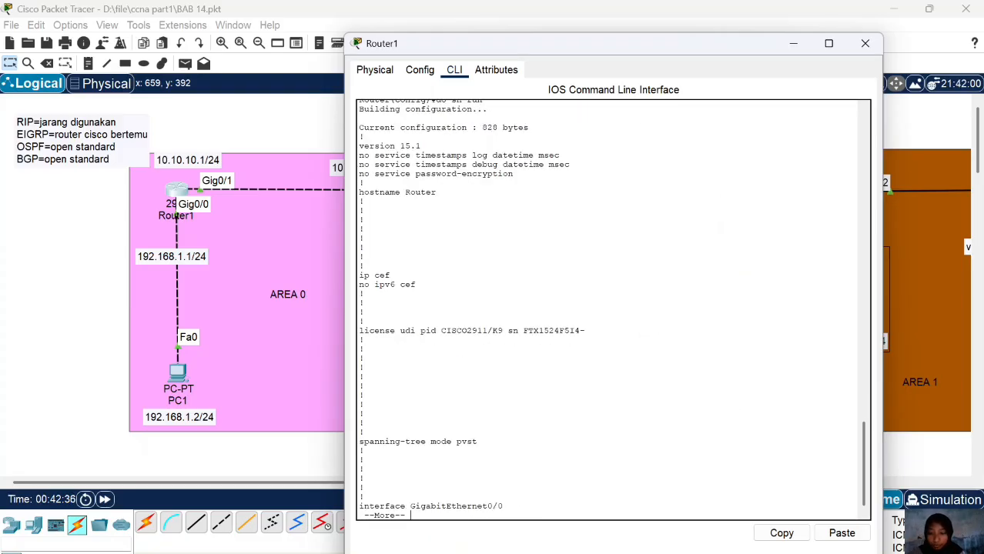
{"action": "key", "text": "space"}
{"action": "key", "text": "space"}
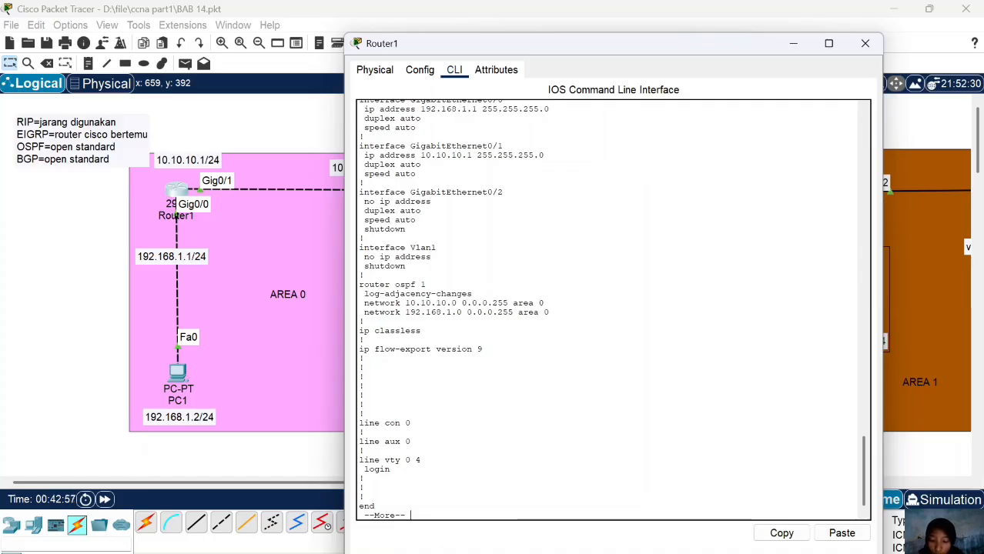
{"action": "left_click", "coordinate": [865, 43]}
Open Router2's command line and enter global configuration mode with en and conf t.
{"action": "left_click", "coordinate": [416, 191]}
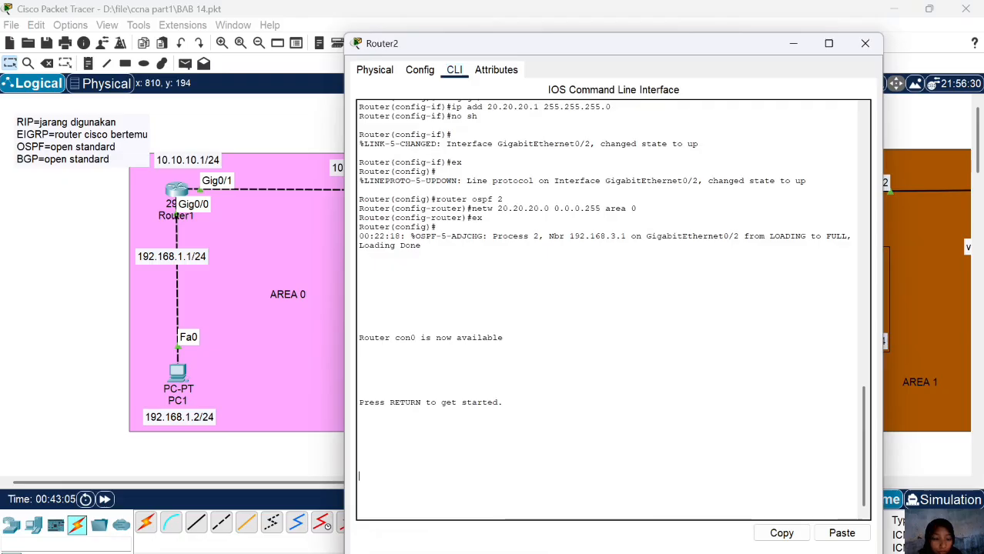
{"action": "key", "text": "Return"}
{"action": "type", "text": "en"}
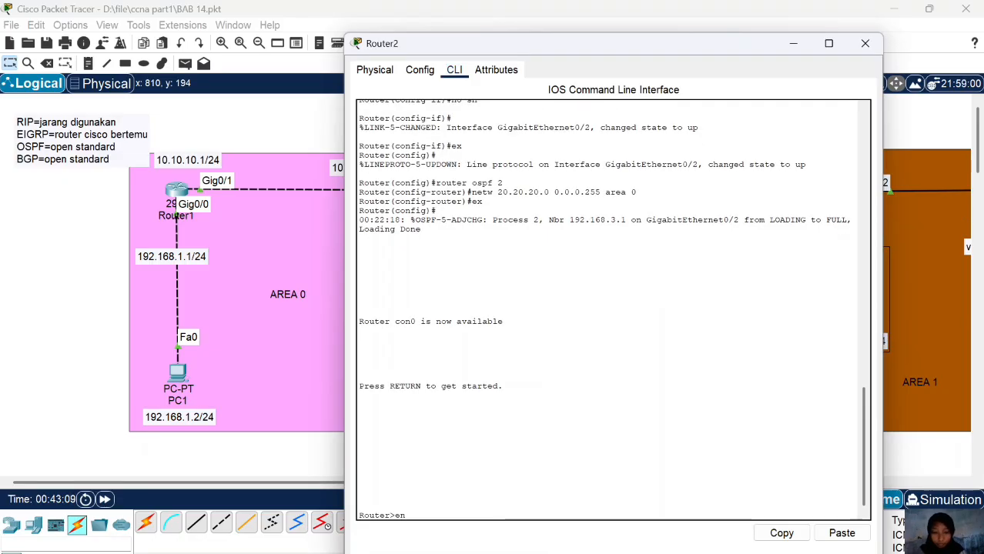
{"action": "key", "text": "Return"}
{"action": "type", "text": "con"}
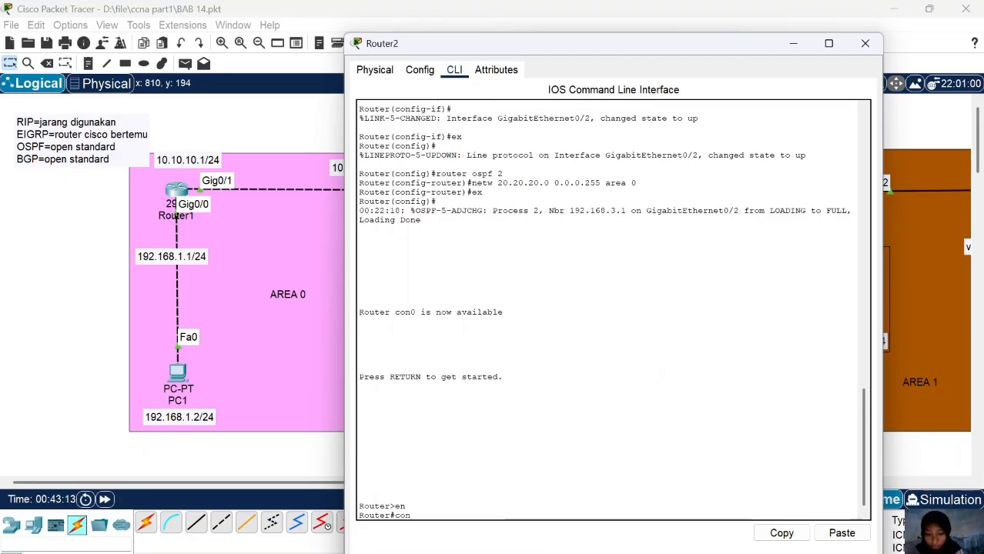
{"action": "type", "text": "f t"}
{"action": "key", "text": "Return"}
Display Router2's full running configuration with do sh run and check the area of each OSPF network.
{"action": "type", "text": "do s"}
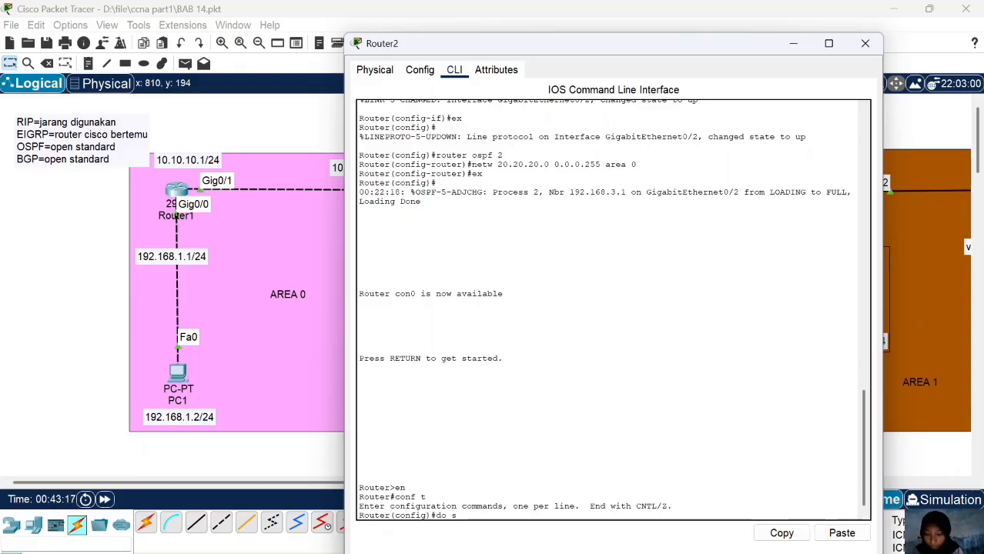
{"action": "type", "text": "h run"}
{"action": "key", "text": "Return"}
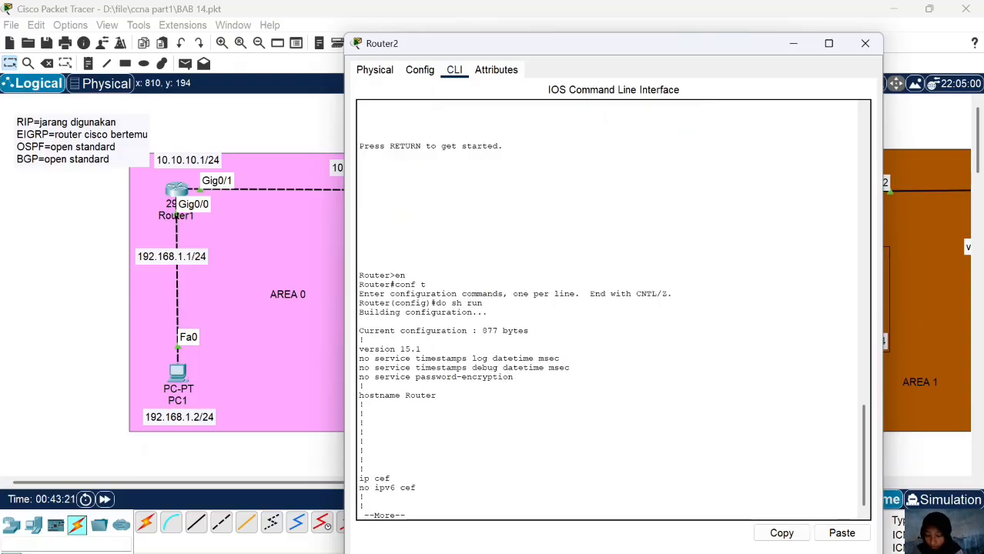
{"action": "key", "text": "space"}
{"action": "key", "text": "space"}
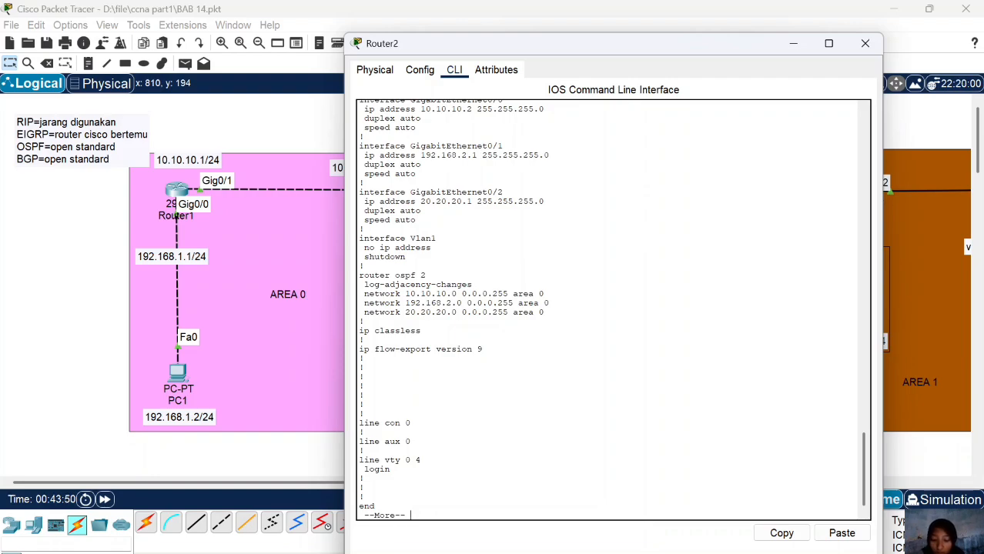
{"action": "key", "text": "space"}
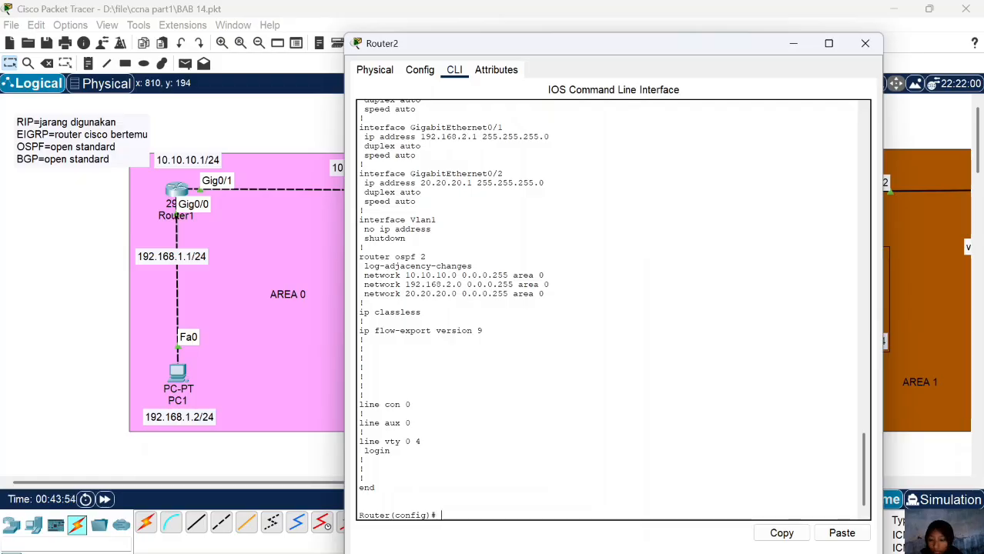
Enter the configuration of OSPF process 2 on Router2 with router ospf 2.
{"action": "type", "text": "route"}
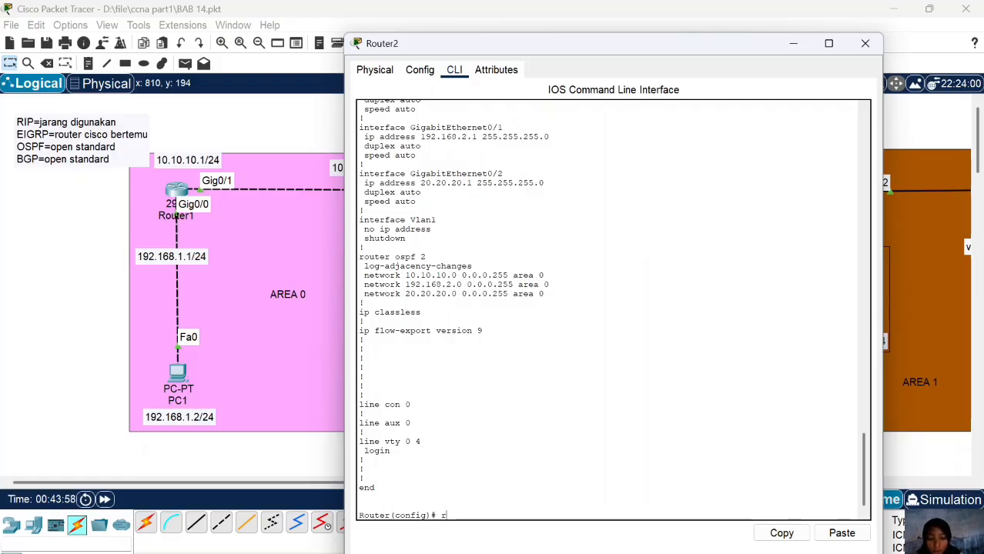
{"action": "type", "text": "r ospf"}
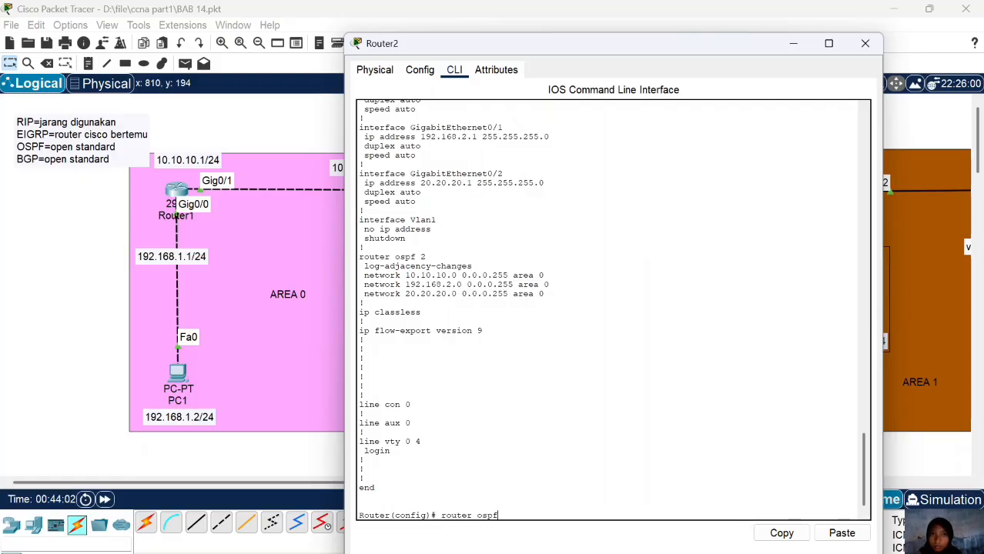
{"action": "type", "text": "2"}
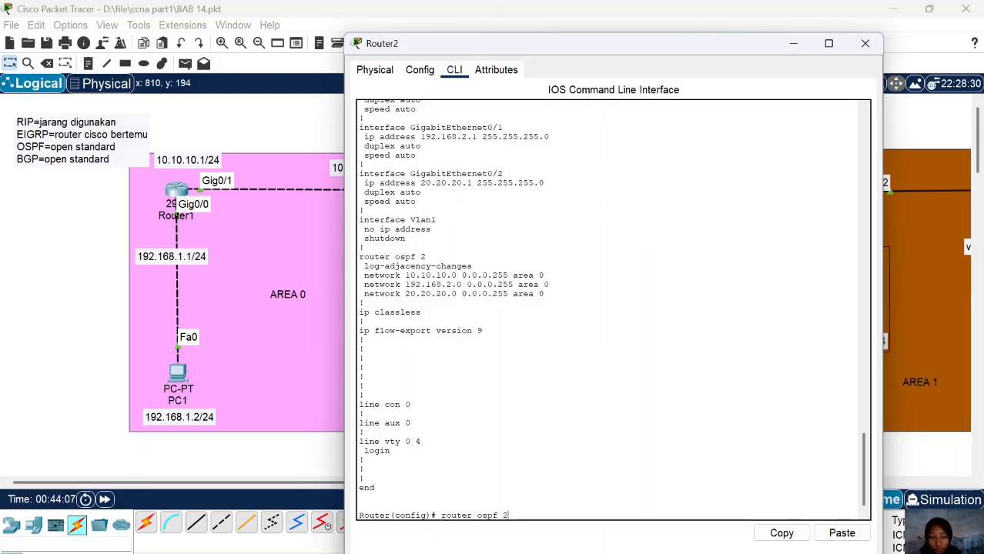
{"action": "key", "text": "Return"}
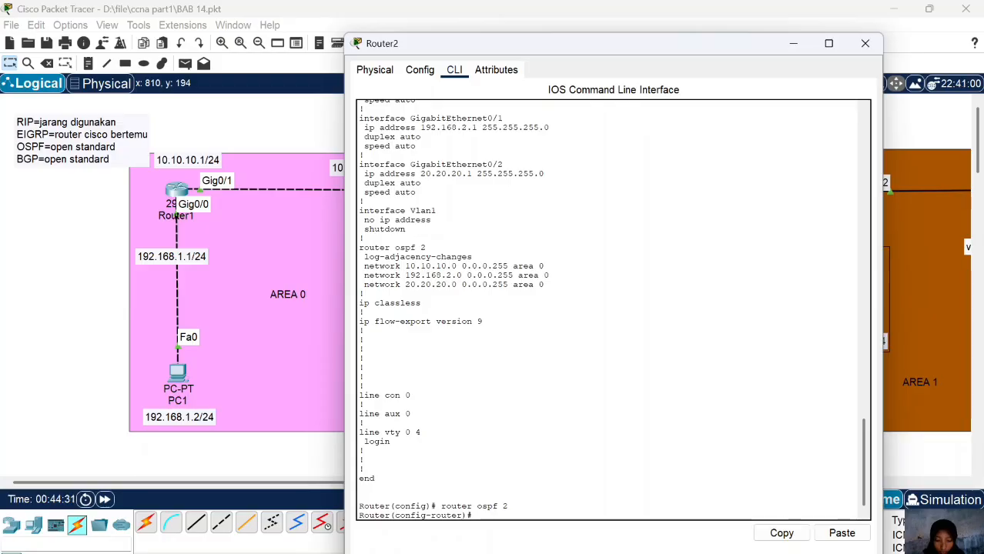
Remove the network statement 20.20.20.0 0.0.0.255 area 0 from Router2's OSPF process 2 with a no command built from the listed statement.
{"action": "scroll", "coordinate": [612, 308], "scroll_direction": "up", "scroll_amount": 2}
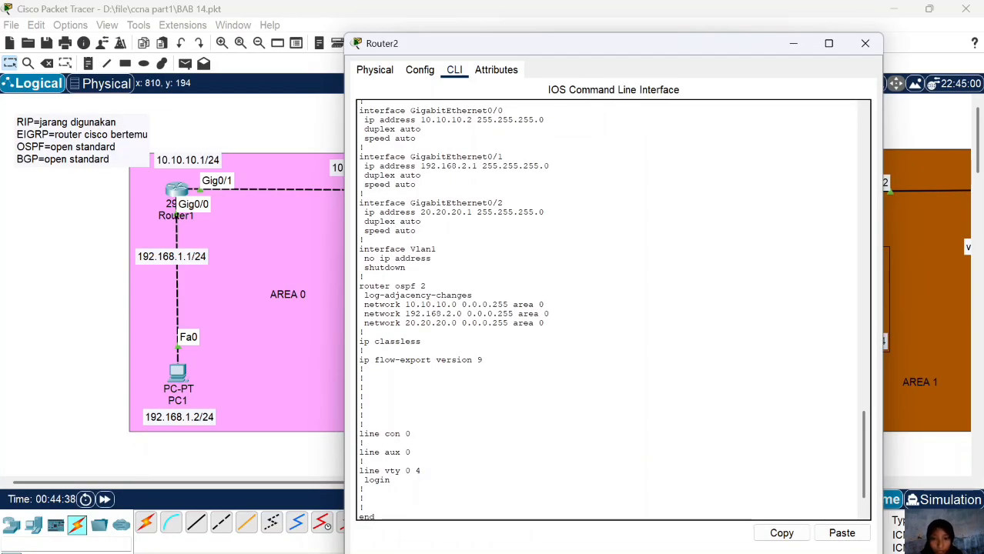
{"action": "left_click_drag", "start_coordinate": [405, 322], "coordinate": [543, 323]}
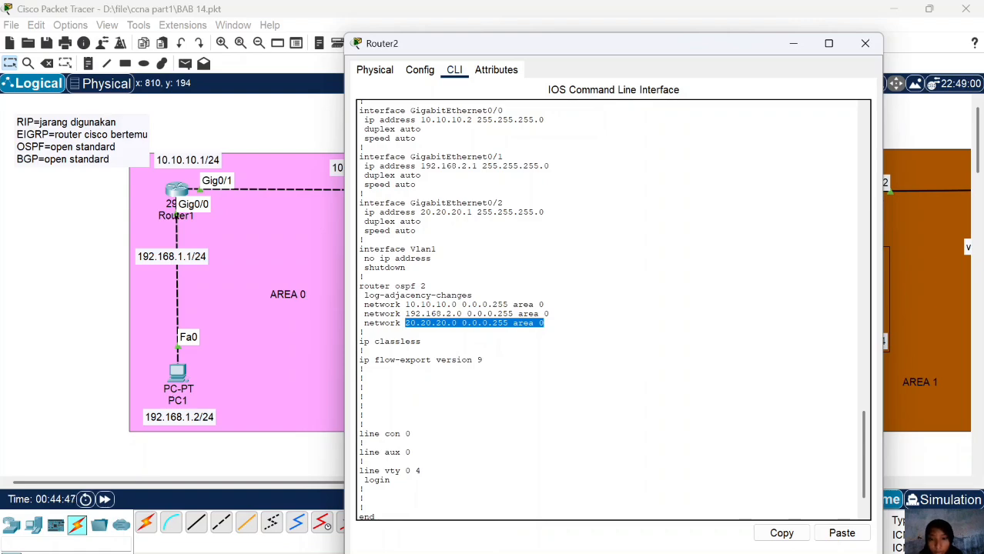
{"action": "left_click_drag", "start_coordinate": [364, 323], "coordinate": [543, 323]}
{"action": "left_click", "coordinate": [782, 533]}
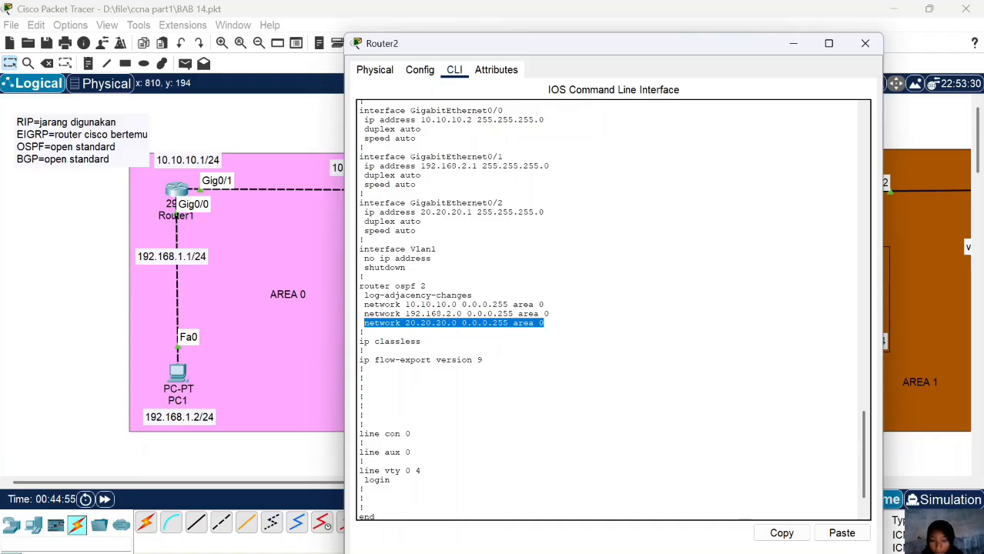
{"action": "type", "text": "router ospf 2"}
{"action": "key", "text": "Return"}
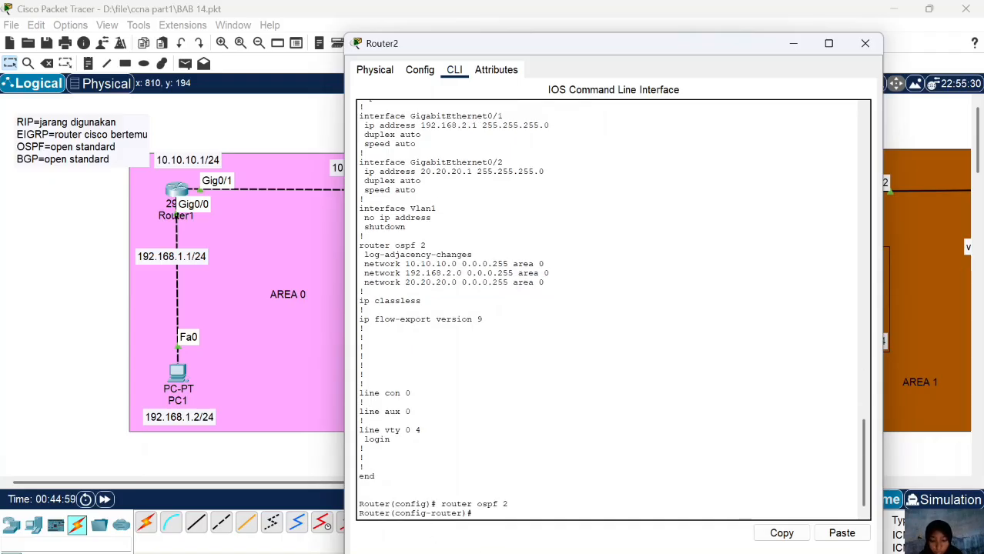
{"action": "type", "text": "no"}
{"action": "left_click", "coordinate": [846, 534]}
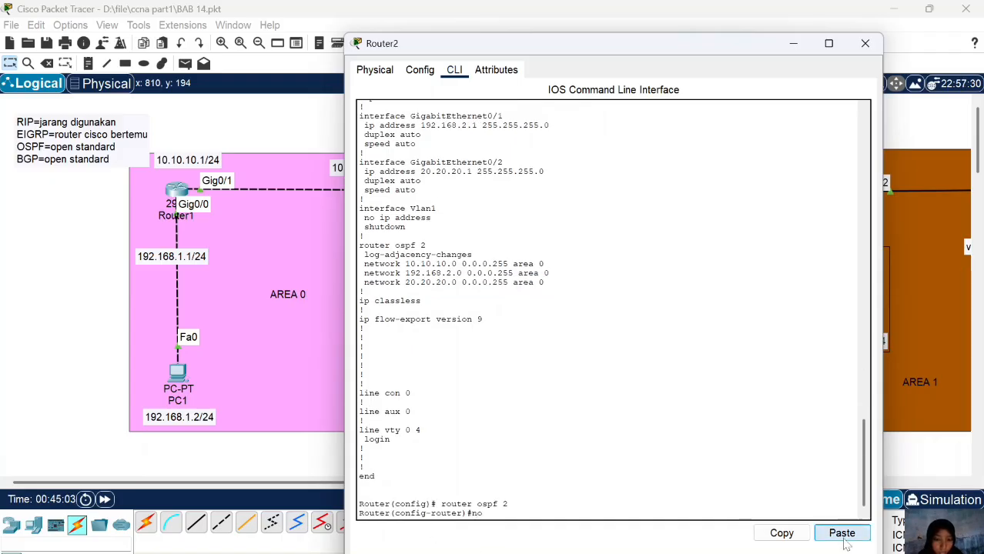
{"action": "key", "text": "BackSpace"}
{"action": "key", "text": "BackSpace"}
{"action": "key", "text": "BackSpace"}
{"action": "key", "text": "BackSpace"}
{"action": "key", "text": "BackSpace"}
{"action": "key", "text": "BackSpace"}
{"action": "key", "text": "BackSpace"}
{"action": "key", "text": "BackSpace"}
{"action": "key", "text": "BackSpace"}
{"action": "key", "text": "BackSpace"}
{"action": "key", "text": "BackSpace"}
{"action": "key", "text": "BackSpace"}
{"action": "key", "text": "BackSpace"}
{"action": "key", "text": "BackSpace"}
{"action": "key", "text": "BackSpace"}
{"action": "key", "text": "BackSpace"}
{"action": "key", "text": "BackSpace"}
{"action": "key", "text": "BackSpace"}
{"action": "key", "text": "BackSpace"}
{"action": "key", "text": "BackSpace"}
{"action": "key", "text": "BackSpace"}
{"action": "key", "text": "BackSpace"}
{"action": "key", "text": "BackSpace"}
{"action": "key", "text": "BackSpace"}
{"action": "key", "text": "BackSpace"}
{"action": "key", "text": "BackSpace"}
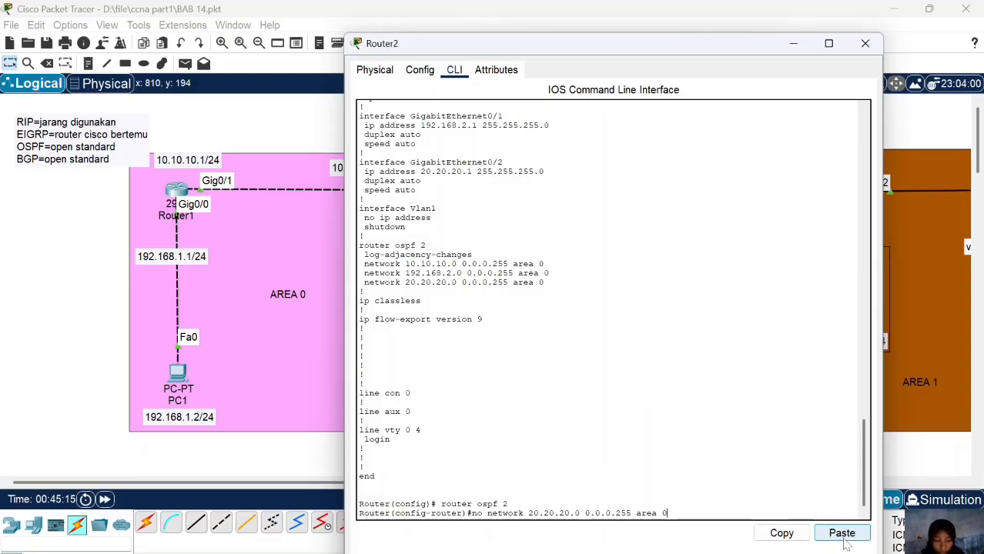
{"action": "key", "text": "Return"}
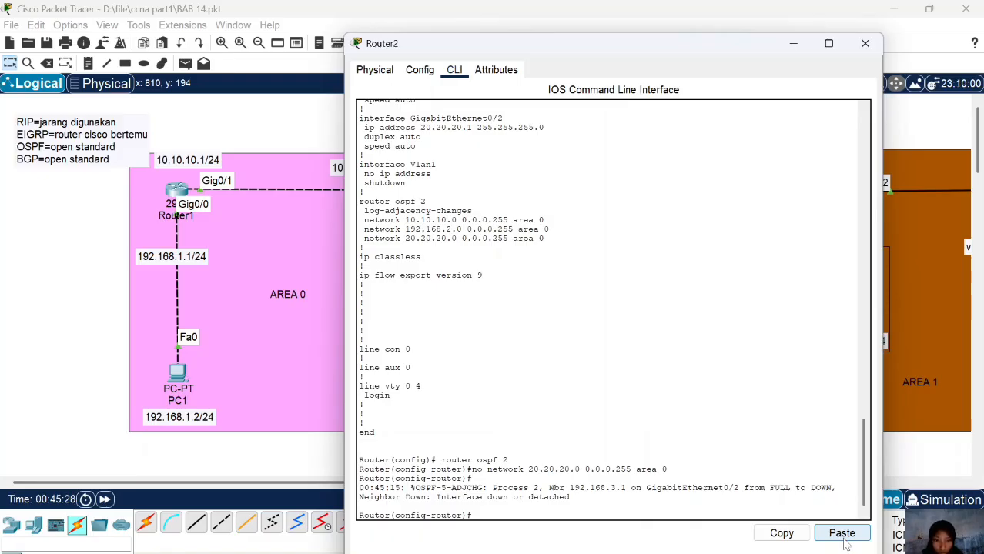
{"action": "type", "text": "o"}
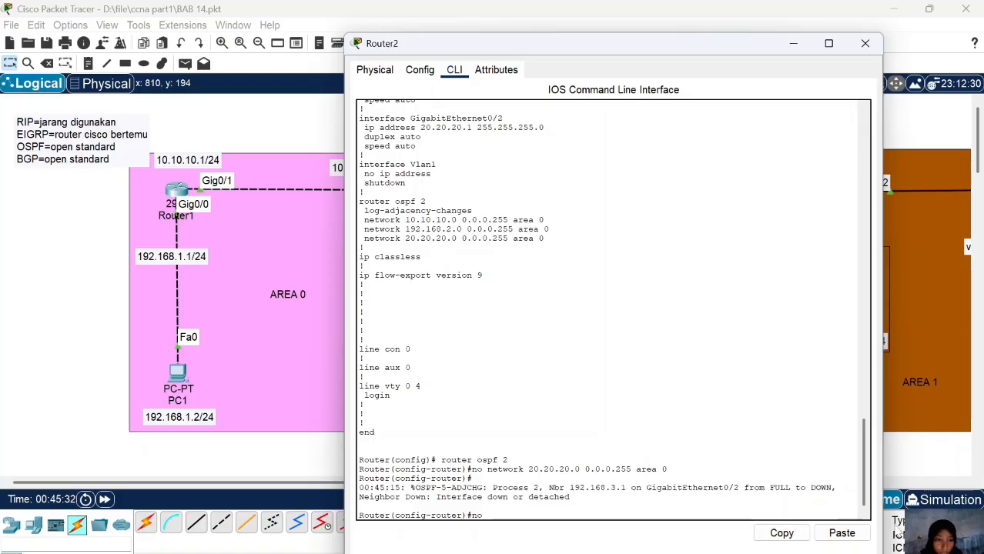
{"action": "left_click", "coordinate": [852, 539]}
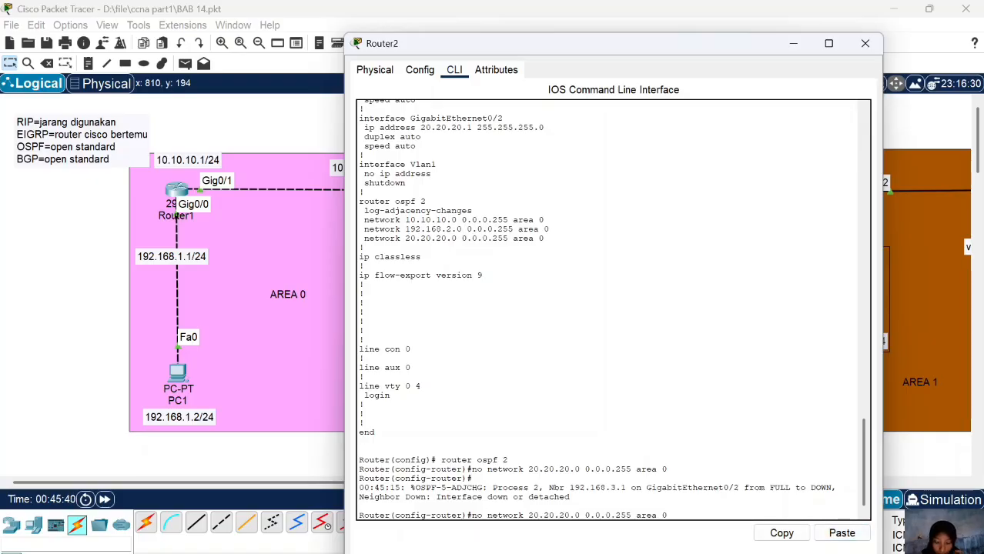
{"action": "key", "text": "Return"}
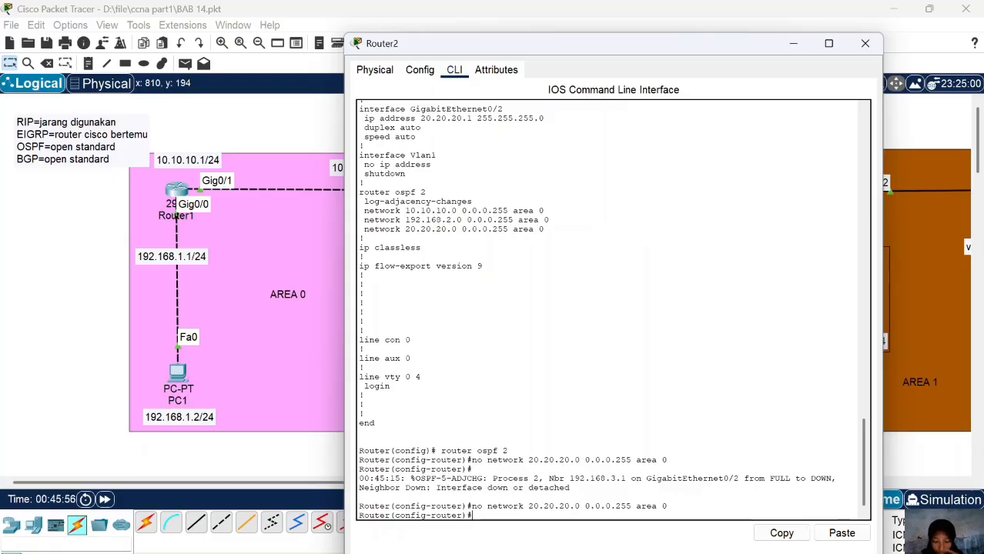
Remove the network statement 192.168.2.0 0.0.0.255 area 0 from Router2's OSPF process 2, reusing the listed statement.
{"action": "left_click_drag", "start_coordinate": [363, 219], "coordinate": [549, 221]}
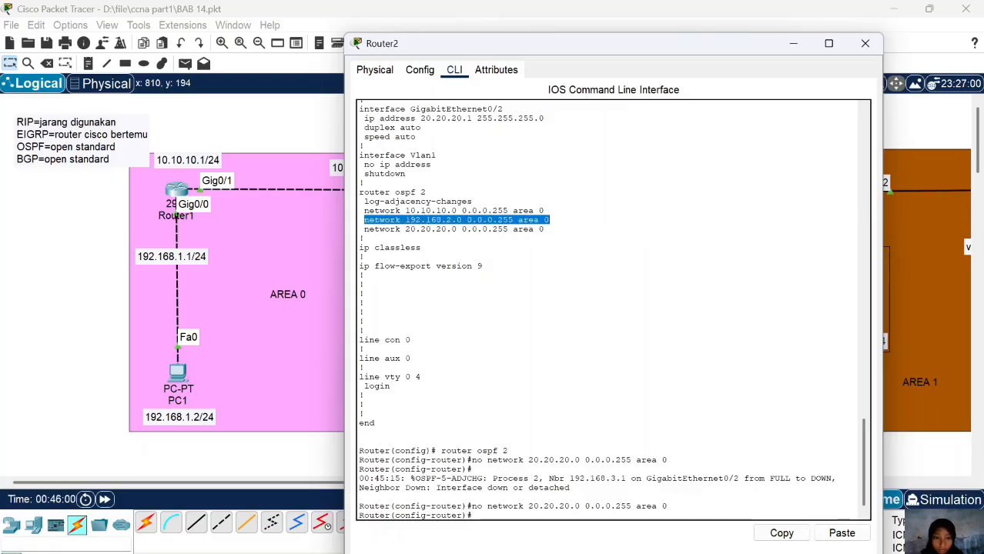
{"action": "left_click", "coordinate": [781, 532]}
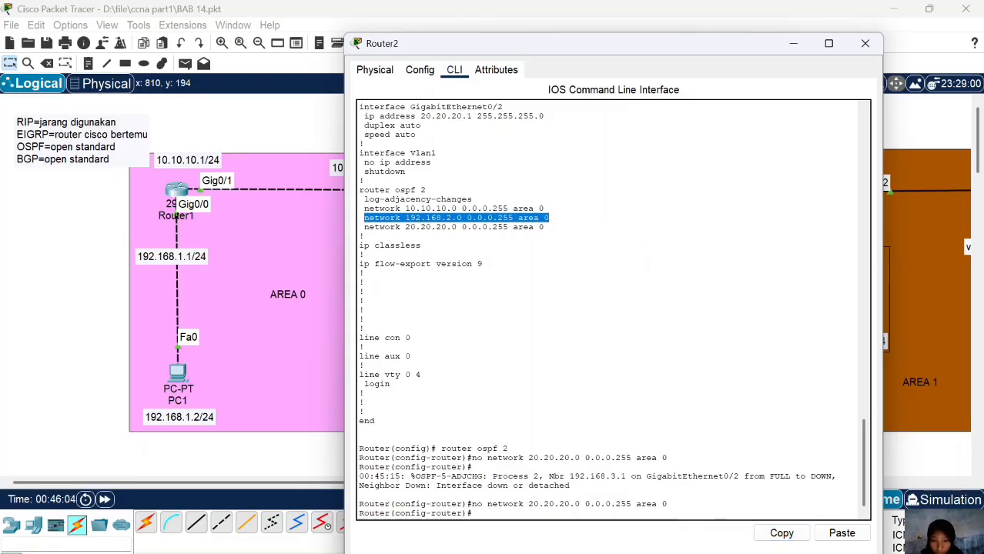
{"action": "type", "text": "no"}
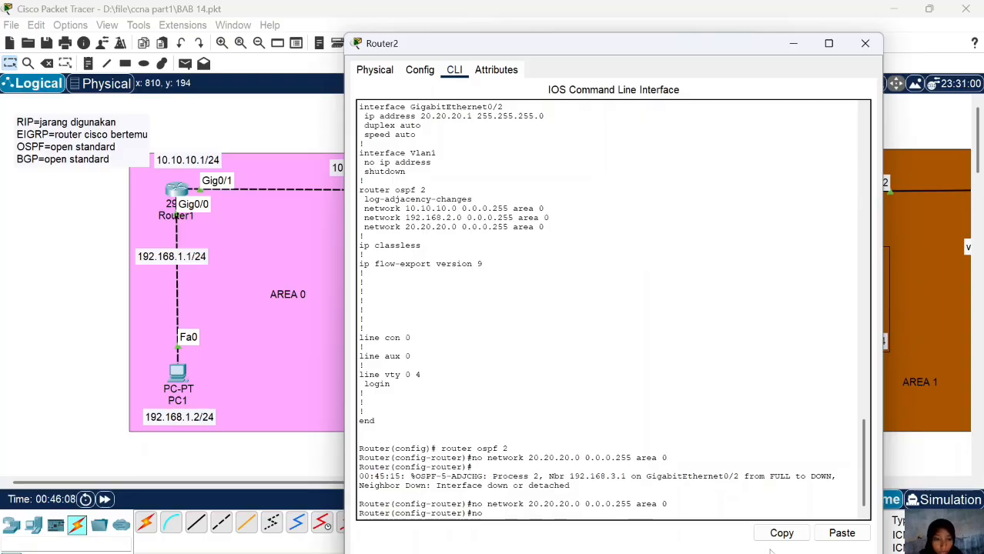
{"action": "left_click", "coordinate": [842, 533]}
{"action": "key", "text": "Return"}
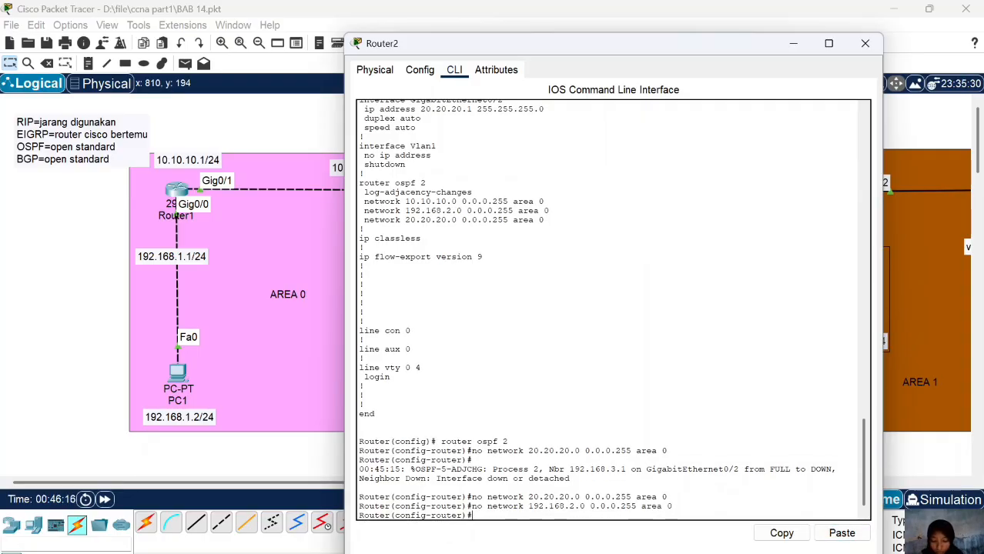
Add network 20.20.20.0 0.0.0.255 to area 1 in Router2's OSPF process 2.
{"action": "key", "text": "Up"}
{"action": "key", "text": "Up"}
{"action": "key", "text": "BackSpace"}
{"action": "type", "text": "1"}
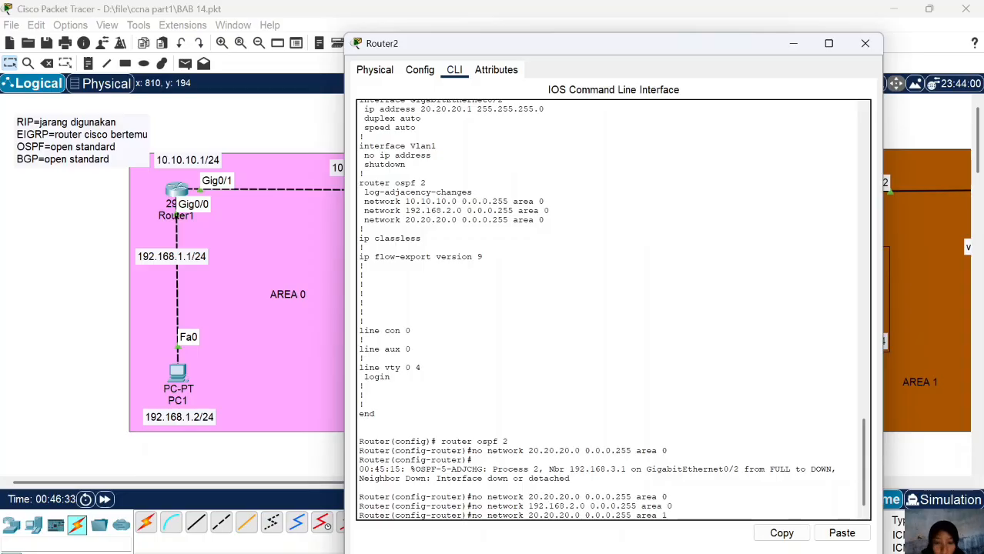
{"action": "key", "text": "Home"}
{"action": "key", "text": "Delete"}
{"action": "key", "text": "Delete"}
{"action": "key", "text": "Delete"}
{"action": "key", "text": "Return"}
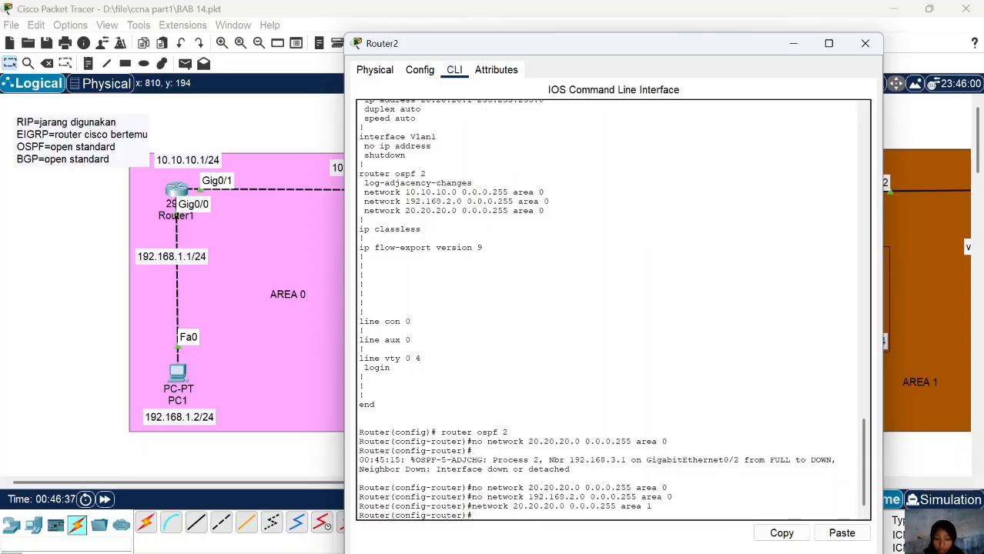
Try to add network 192.168.2.0 0.0.0.255 to area 1 by editing the earlier removal command.
{"action": "key", "text": "Up"}
{"action": "key", "text": "Up"}
{"action": "key", "text": "BackSpace"}
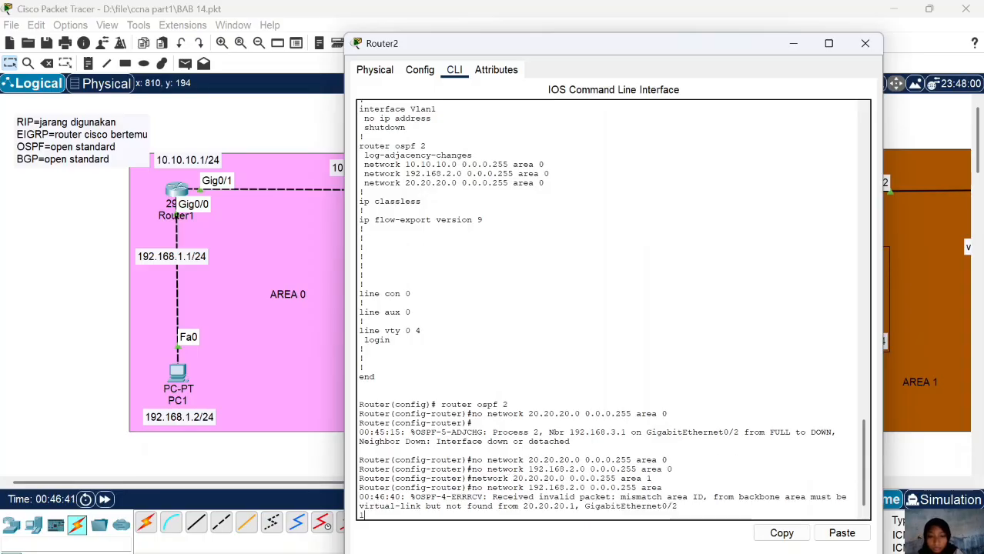
{"action": "type", "text": "192.168.2.0 0.0.0.255 area 1"}
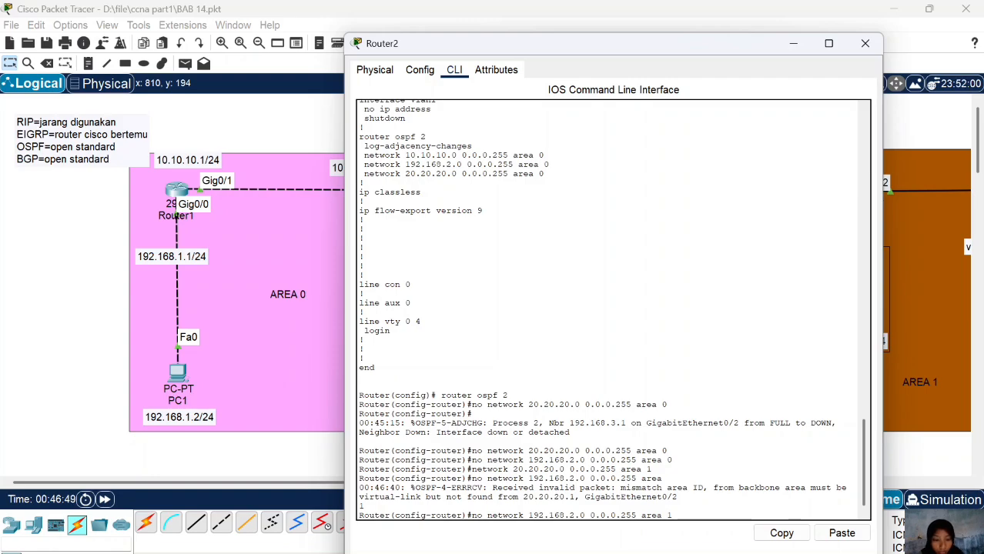
{"action": "key", "text": "BackSpace"}
{"action": "key", "text": "BackSpace"}
{"action": "key", "text": "BackSpace"}
{"action": "key", "text": "BackSpace"}
{"action": "key", "text": "BackSpace"}
{"action": "key", "text": "BackSpace"}
{"action": "key", "text": "BackSpace"}
{"action": "key", "text": "BackSpace"}
{"action": "key", "text": "BackSpace"}
{"action": "key", "text": "BackSpace"}
{"action": "key", "text": "BackSpace"}
{"action": "key", "text": "BackSpace"}
{"action": "key", "text": "BackSpace"}
{"action": "key", "text": "BackSpace"}
{"action": "key", "text": "BackSpace"}
{"action": "key", "text": "BackSpace"}
{"action": "key", "text": "BackSpace"}
{"action": "key", "text": "BackSpace"}
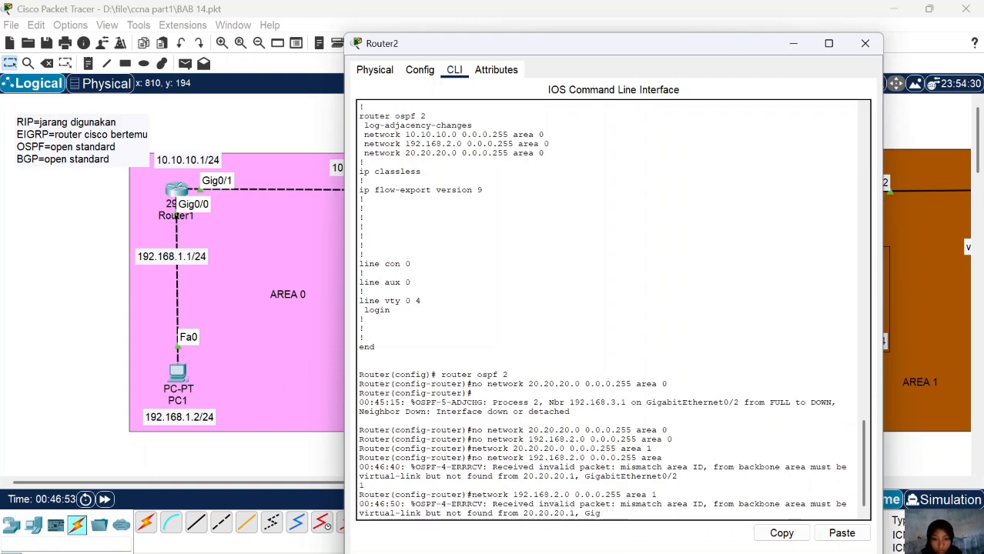
{"action": "key", "text": "BackSpace"}
{"action": "key", "text": "BackSpace"}
{"action": "key", "text": "BackSpace"}
{"action": "key", "text": "BackSpace"}
{"action": "key", "text": "BackSpace"}
{"action": "key", "text": "BackSpace"}
{"action": "key", "text": "BackSpace"}
{"action": "key", "text": "BackSpace"}
{"action": "key", "text": "BackSpace"}
{"action": "key", "text": "BackSpace"}
{"action": "key", "text": "BackSpace"}
{"action": "key", "text": "BackSpace"}
{"action": "key", "text": "BackSpace"}
{"action": "key", "text": "BackSpace"}
{"action": "key", "text": "Return"}
Issue no network 192.168.2.0 0.0.0.255 area 1 twice in Router2's OSPF process 2.
{"action": "key", "text": "Up"}
{"action": "key", "text": "Up"}
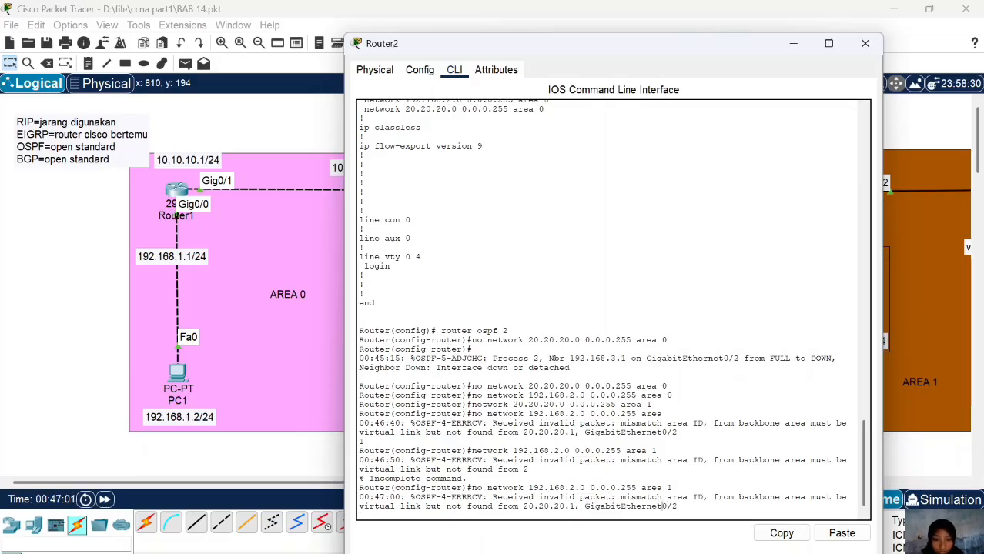
{"action": "key", "text": "Return"}
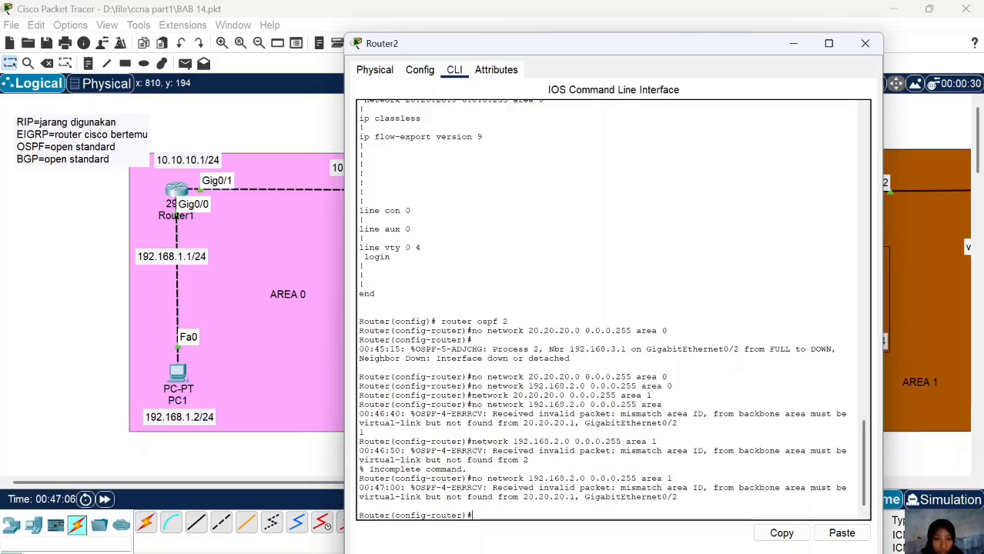
{"action": "key", "text": "Up"}
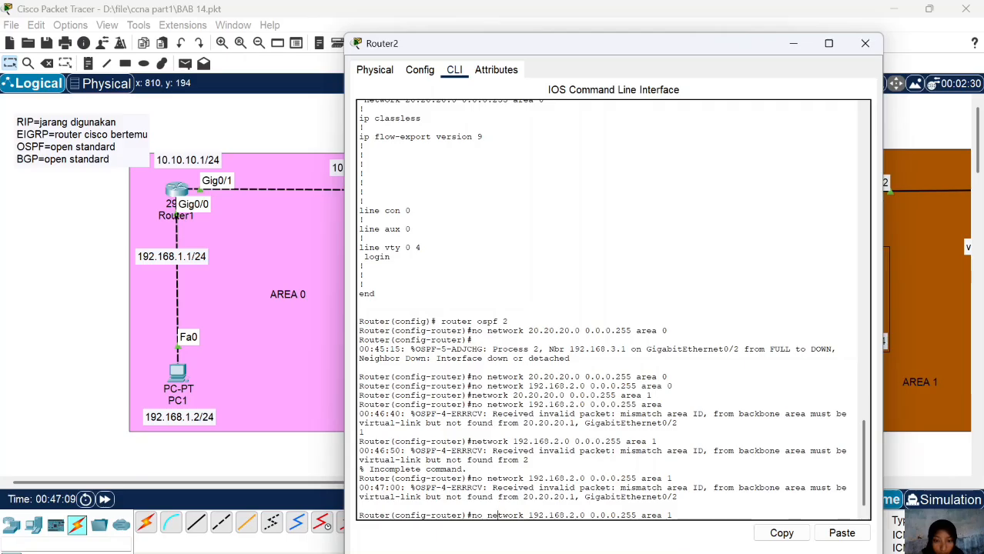
{"action": "key", "text": "Return"}
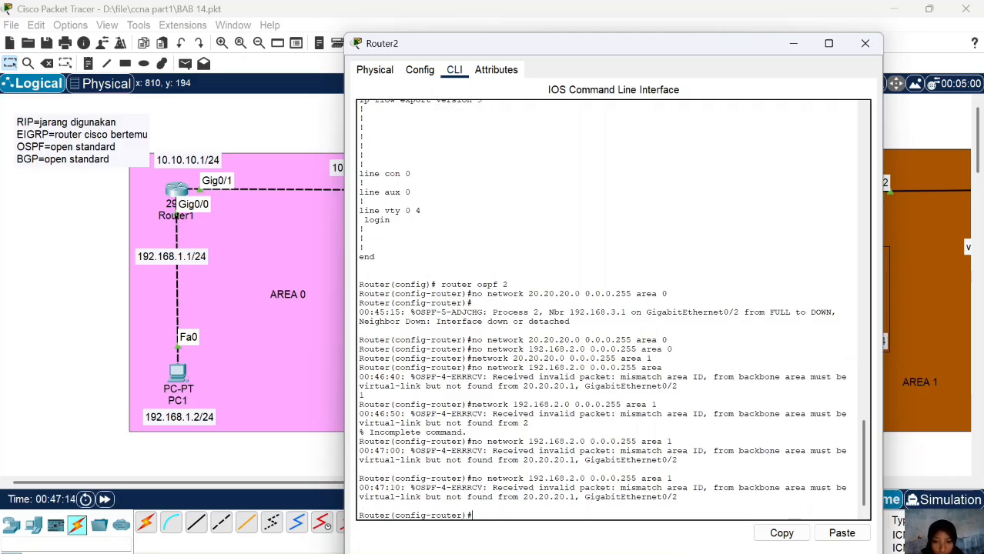
Add network 192.168.2.0 0.0.0.255 to area 1 in Router2's OSPF process 2.
{"action": "key", "text": "Up"}
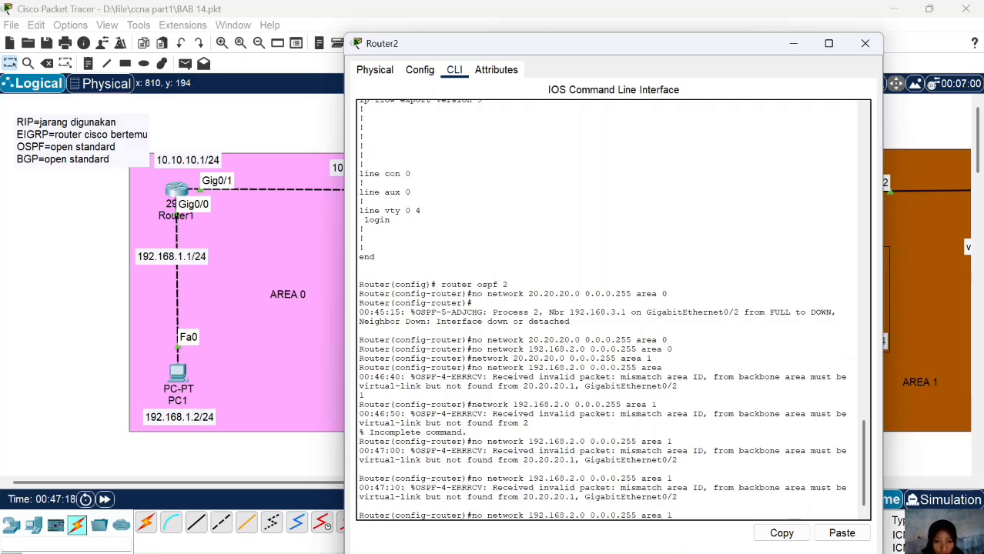
{"action": "key", "text": "ctrl+a"}
{"action": "key", "text": "Delete"}
{"action": "key", "text": "Delete"}
{"action": "key", "text": "Delete"}
{"action": "key", "text": "Return"}
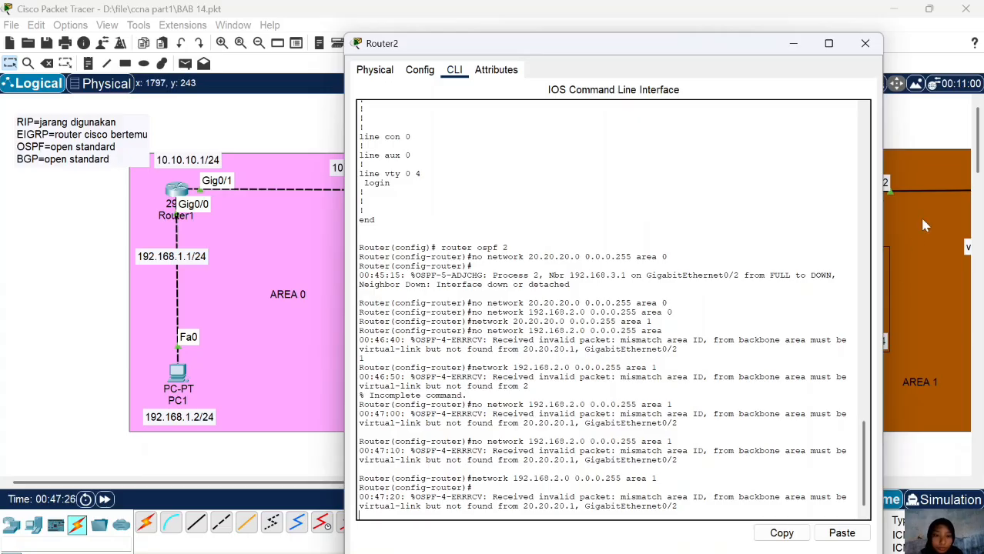
Close Router2's window, open Router3's command line, and enter global configuration mode with en and conf t.
{"action": "left_click", "coordinate": [865, 43]}
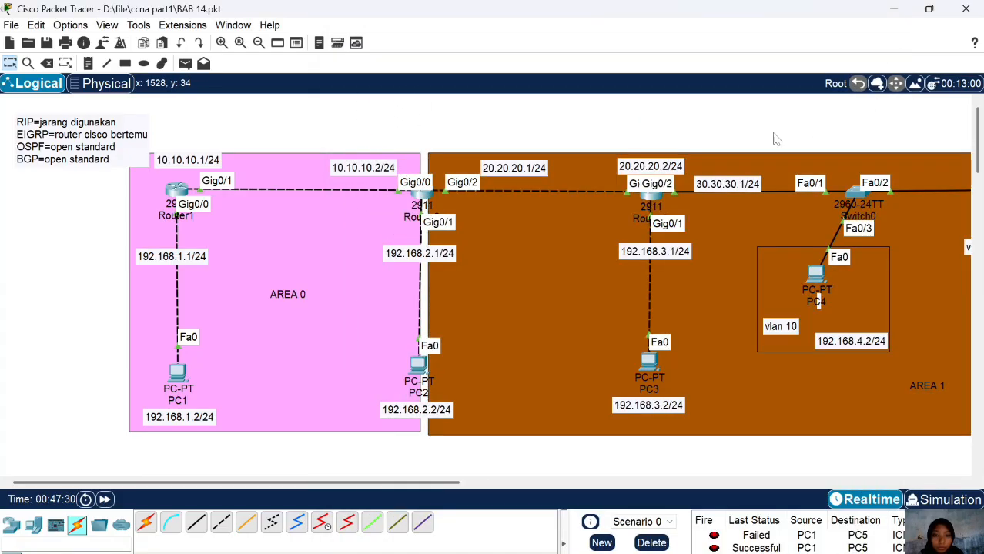
{"action": "left_click", "coordinate": [652, 196]}
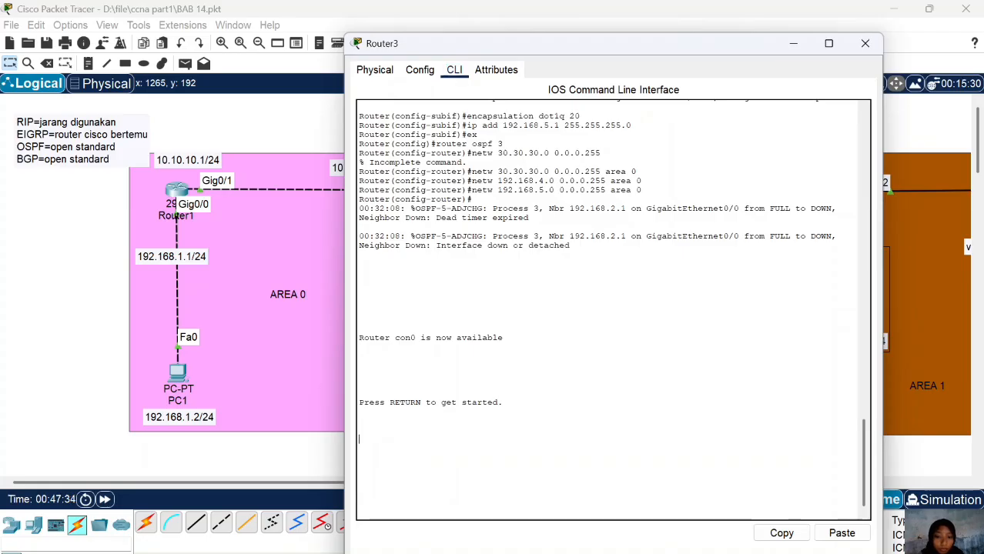
{"action": "key", "text": "Return"}
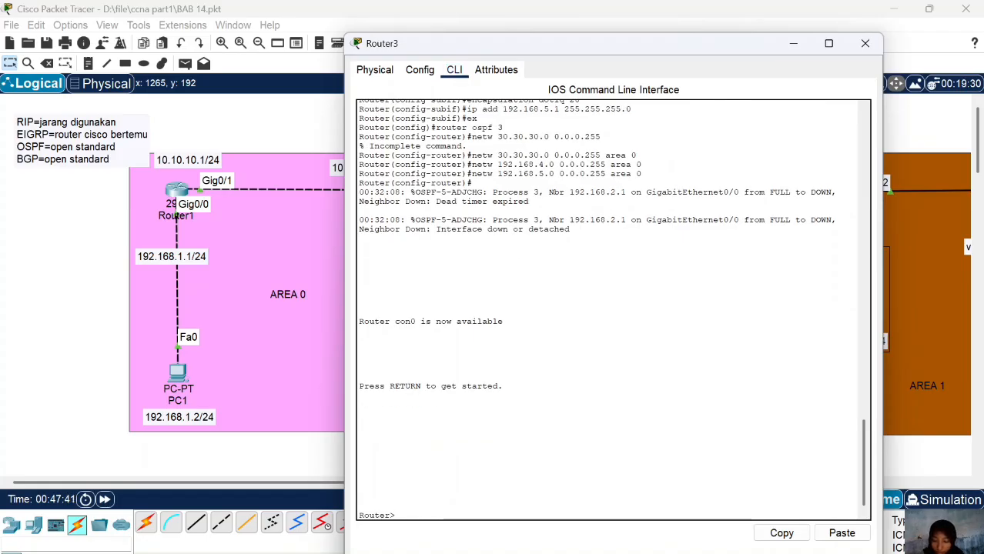
{"action": "type", "text": "en"}
{"action": "key", "text": "Return"}
{"action": "type", "text": "conf t"}
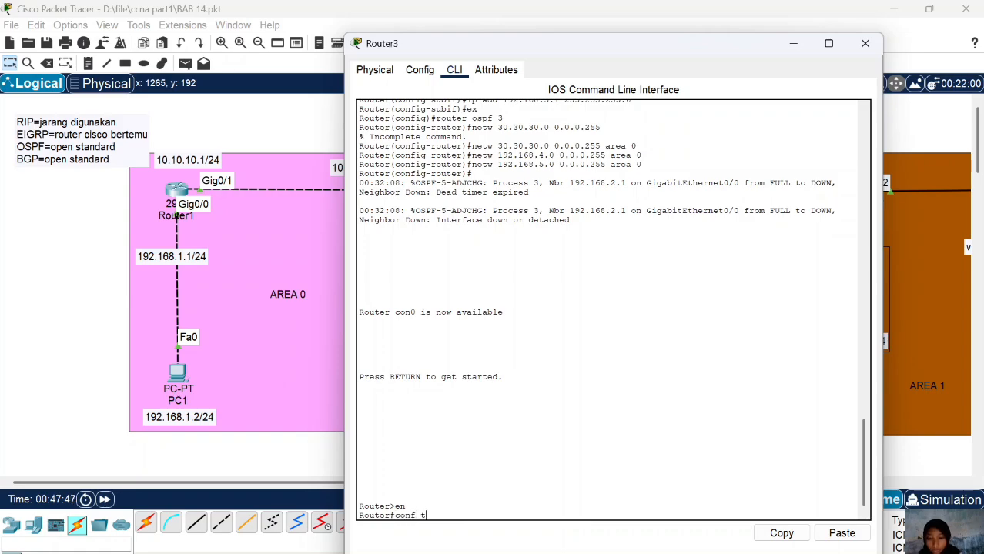
{"action": "key", "text": "Return"}
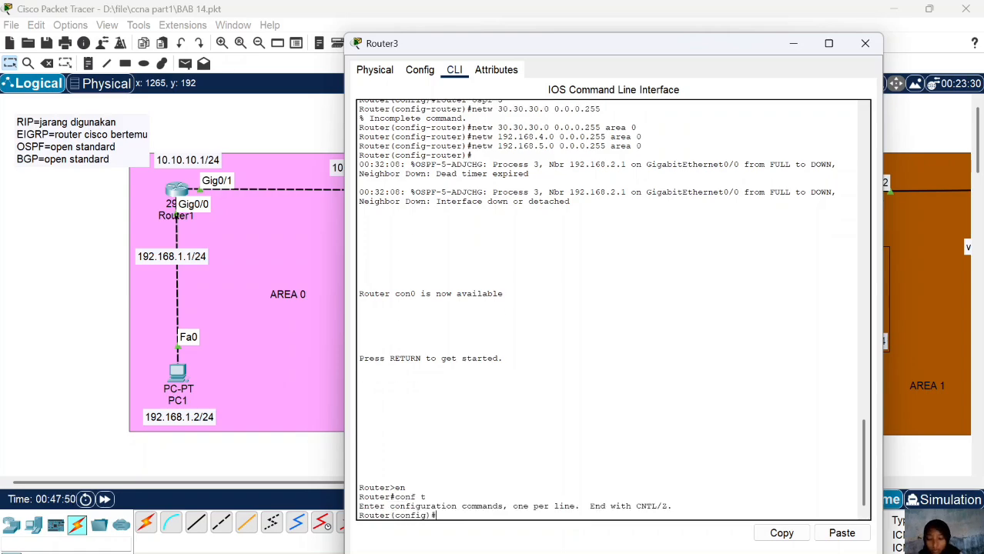
Display Router3's running configuration with do sh run and check the area of each OSPF network.
{"action": "type", "text": "do sh run"}
{"action": "key", "text": "Return"}
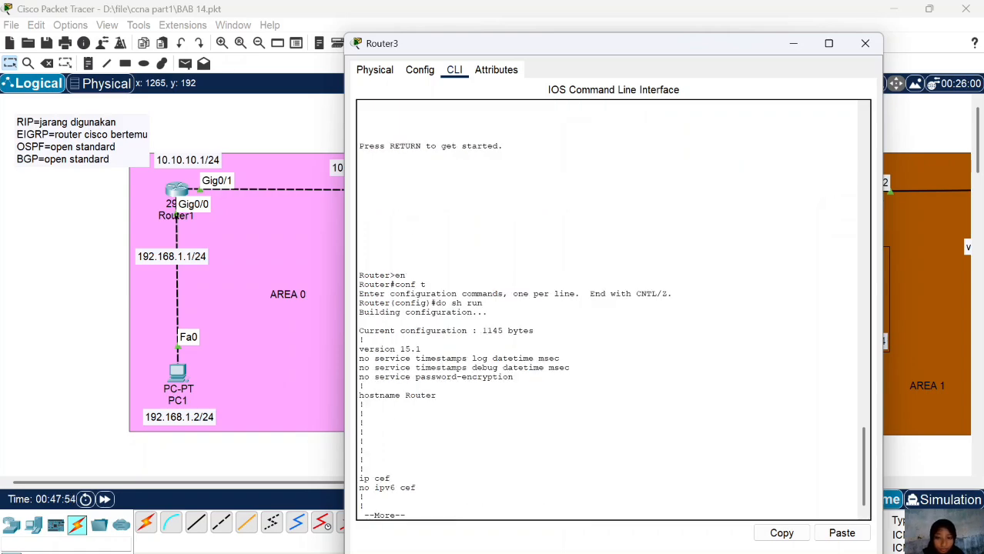
{"action": "key", "text": "space"}
{"action": "key", "text": "space"}
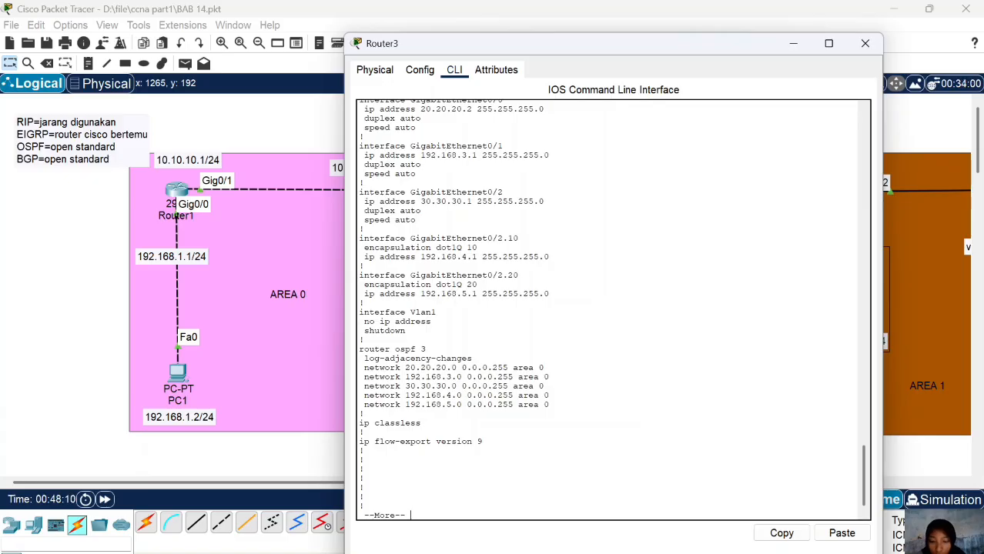
Copy Router3's network 20.20.20.0 0.0.0.255 area 0 statement and finish the configuration listing to return to the prompt.
{"action": "left_click_drag", "start_coordinate": [363, 367], "coordinate": [543, 367]}
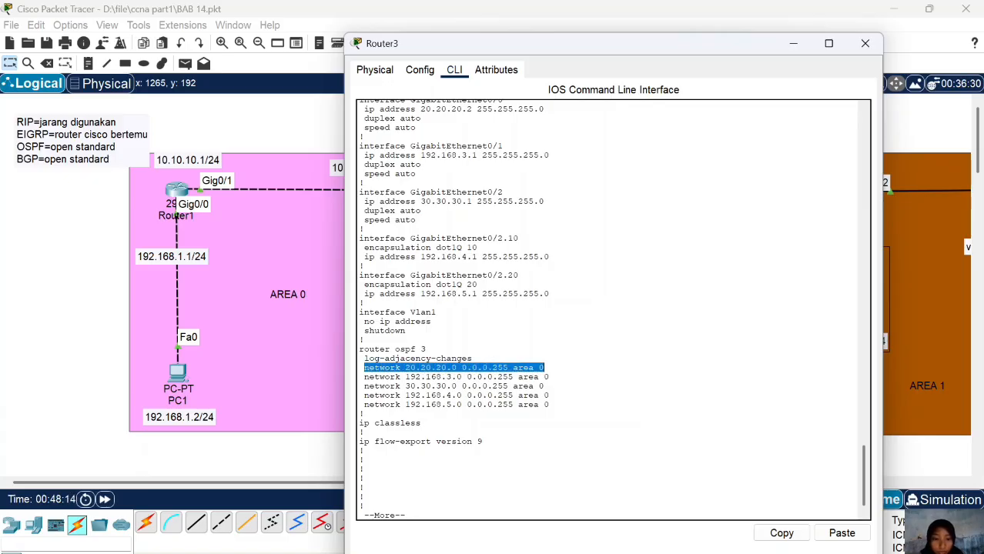
{"action": "left_click", "coordinate": [781, 533]}
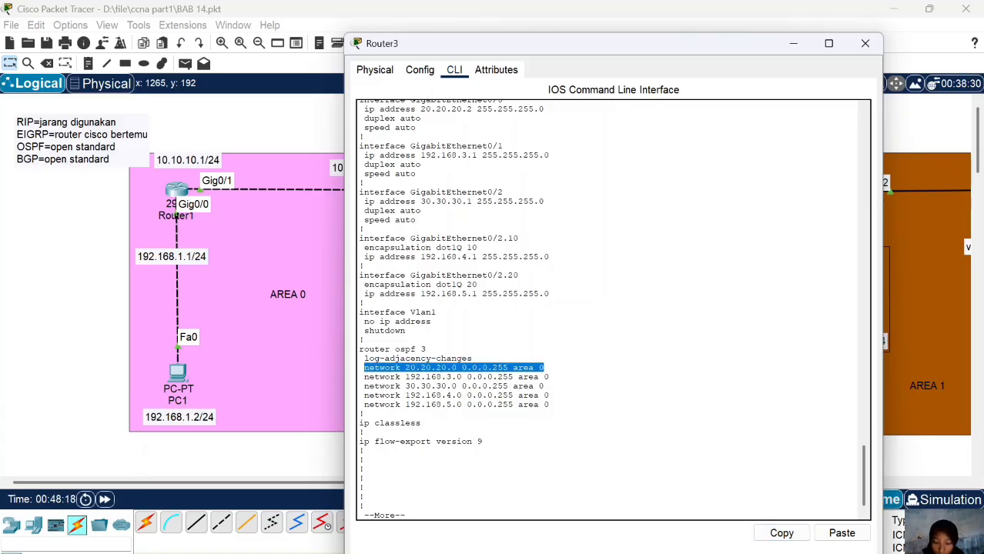
{"action": "key", "text": "space"}
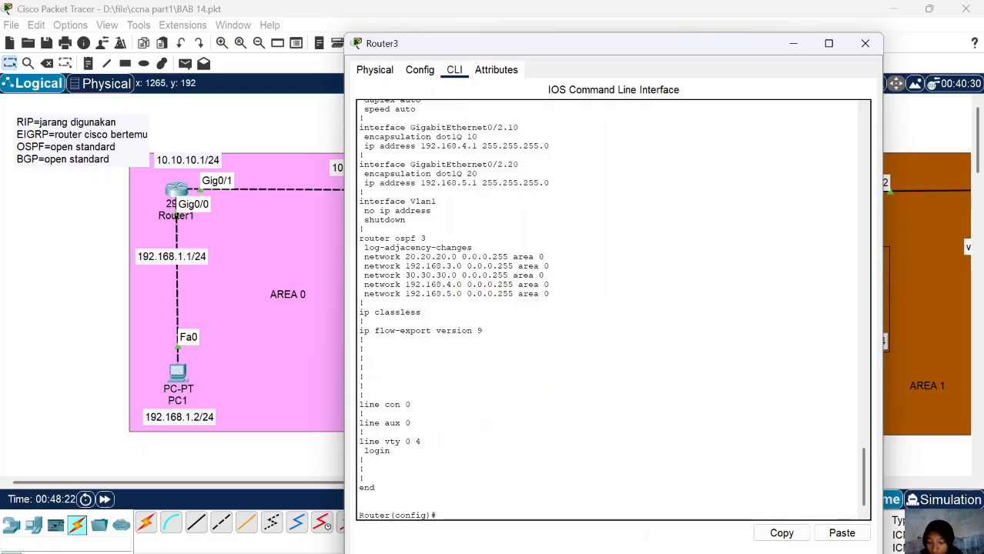
Try to remove network 20.20.20.0 0.0.0.255 area 0 on Router3 from global configuration mode.
{"action": "type", "text": "no"}
{"action": "left_click", "coordinate": [842, 533]}
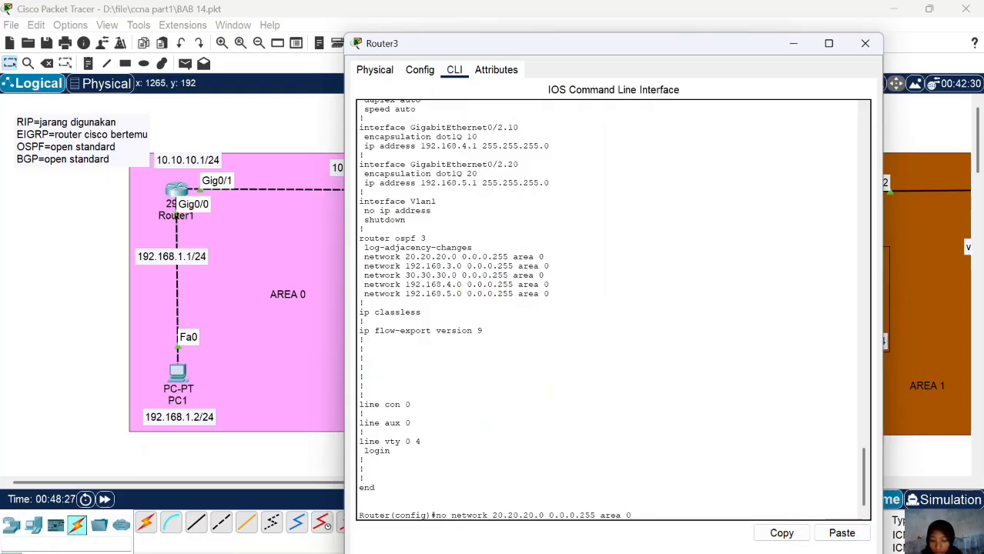
{"action": "key", "text": "Return"}
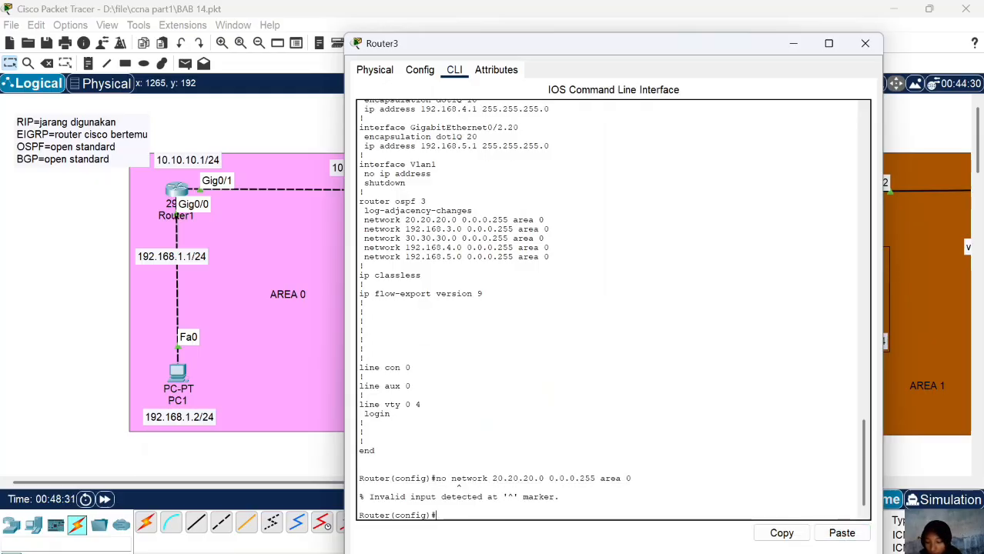
Enter Router3's OSPF process 3 configuration and remove network 20.20.20.0 0.0.0.255 from area 0.
{"action": "type", "text": "router"}
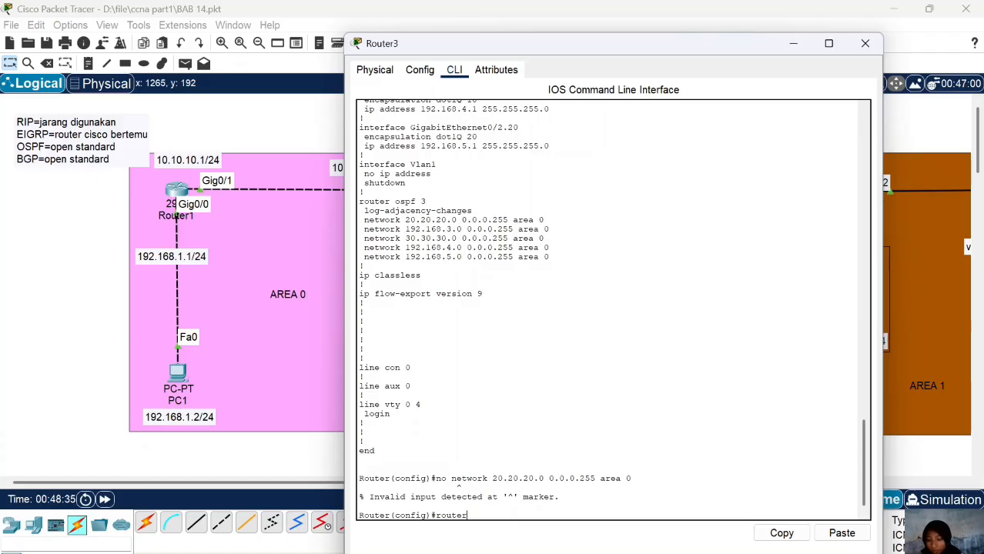
{"action": "type", "text": " ospf"}
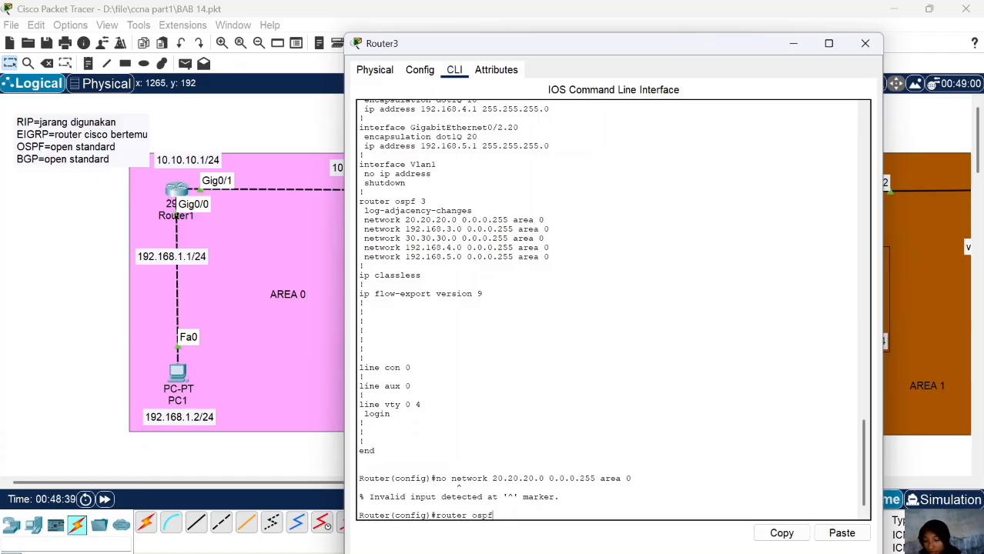
{"action": "type", "text": " 3"}
{"action": "key", "text": "Return"}
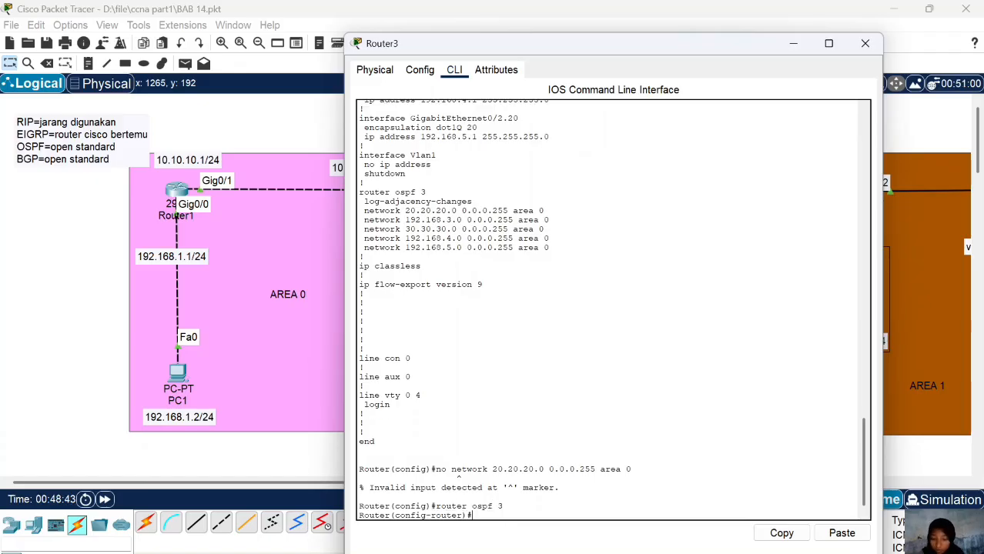
{"action": "key", "text": "Up"}
{"action": "key", "text": "Up"}
{"action": "key", "text": "Return"}
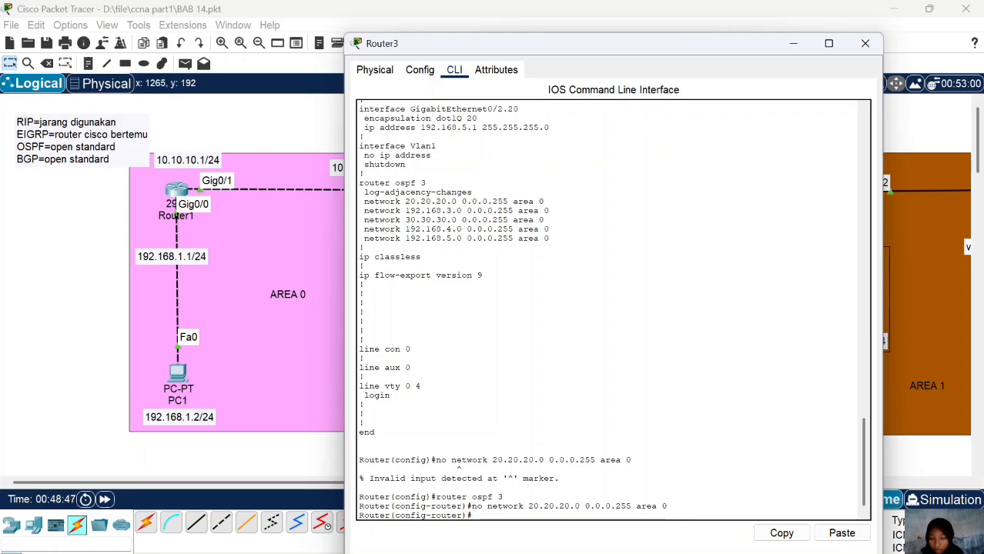
Add network 20.20.20.0 0.0.0.255 to area 1 in Router3's OSPF process 3.
{"action": "key", "text": "Up"}
{"action": "key", "text": "BackSpace"}
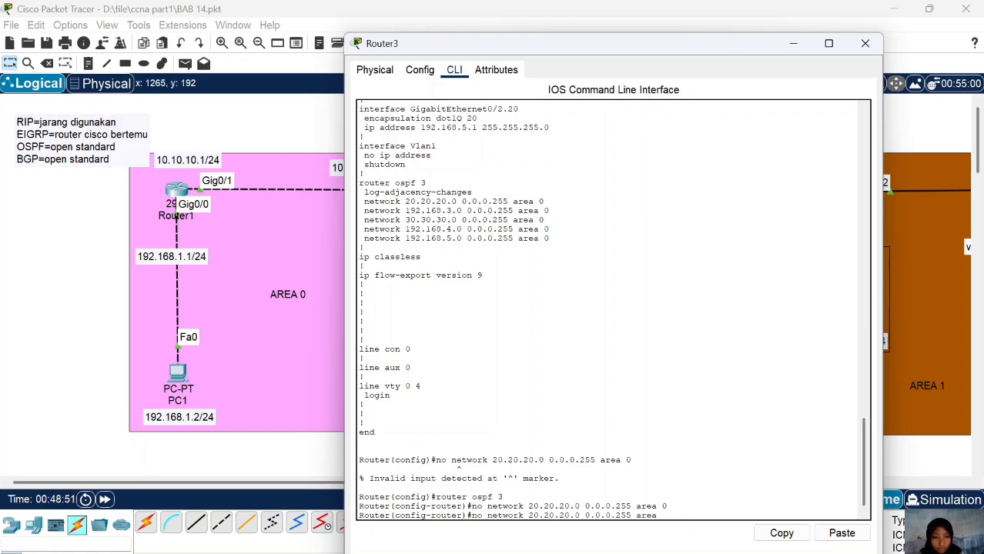
{"action": "type", "text": "1"}
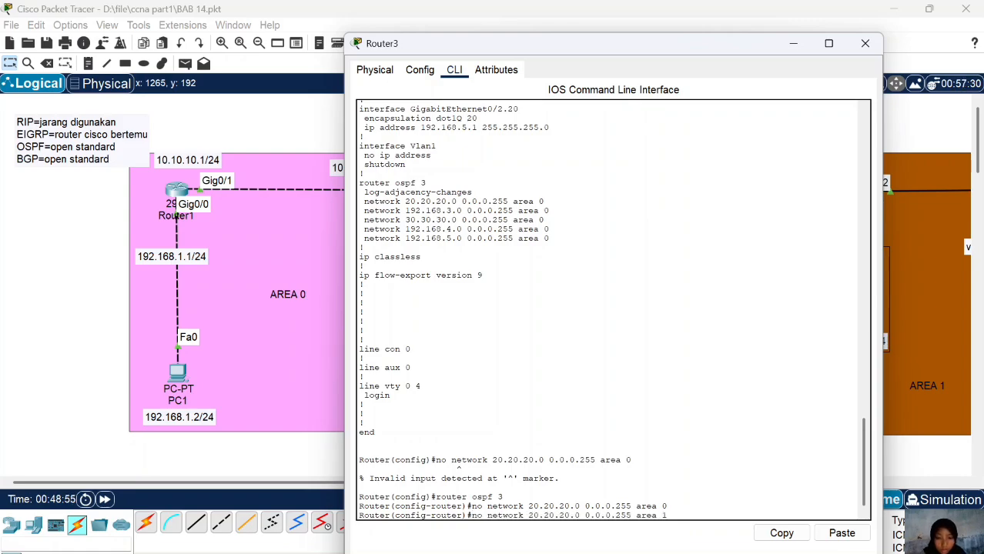
{"action": "key", "text": "ctrl+a"}
{"action": "key", "text": "Delete"}
{"action": "key", "text": "Delete"}
{"action": "key", "text": "Delete"}
{"action": "key", "text": "Return"}
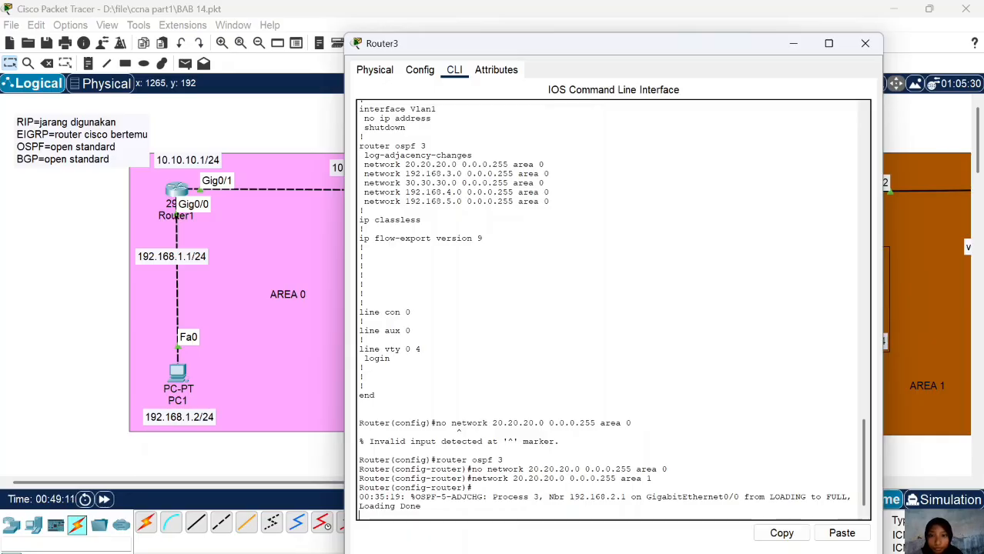
Copy the network 192.168.3.0 statement from the configuration listing and remove that network from area 0 with a no command.
{"action": "left_click_drag", "start_coordinate": [364, 173], "coordinate": [545, 174]}
{"action": "left_click", "coordinate": [801, 539]}
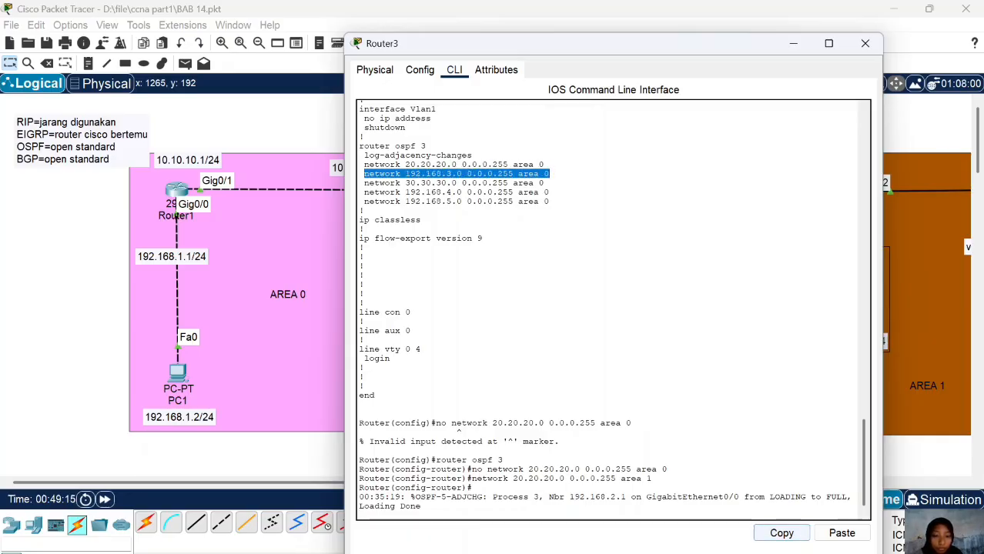
{"action": "key", "text": "Return"}
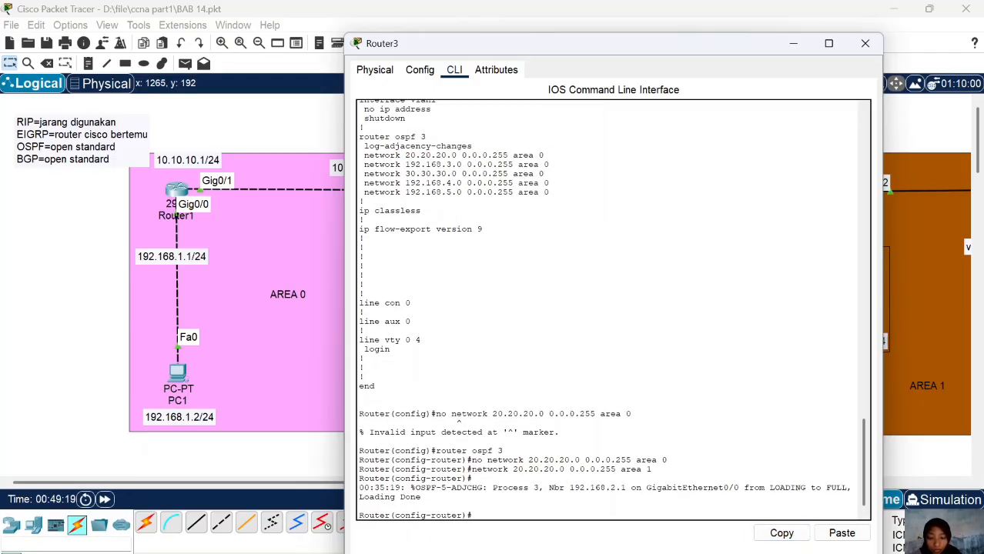
{"action": "type", "text": "no"}
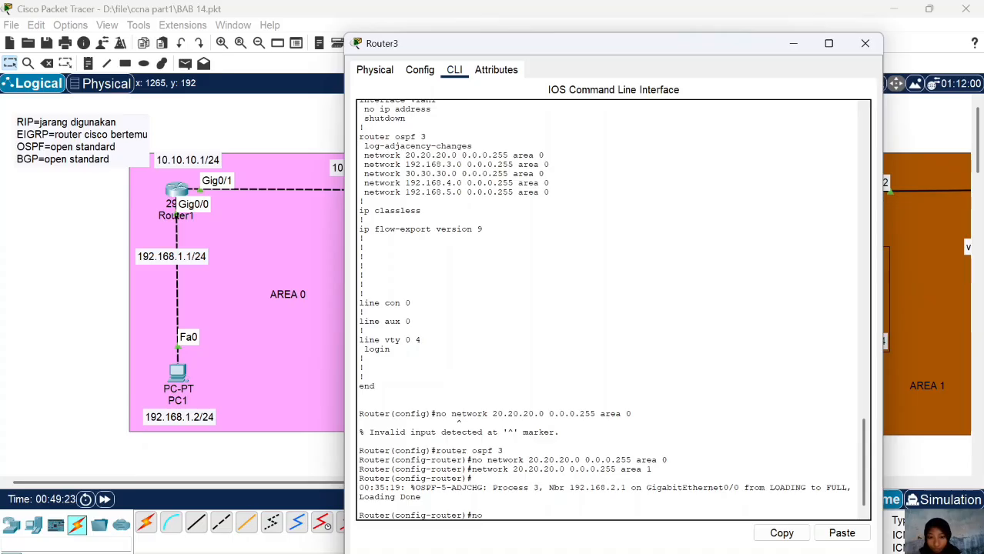
{"action": "left_click", "coordinate": [841, 533]}
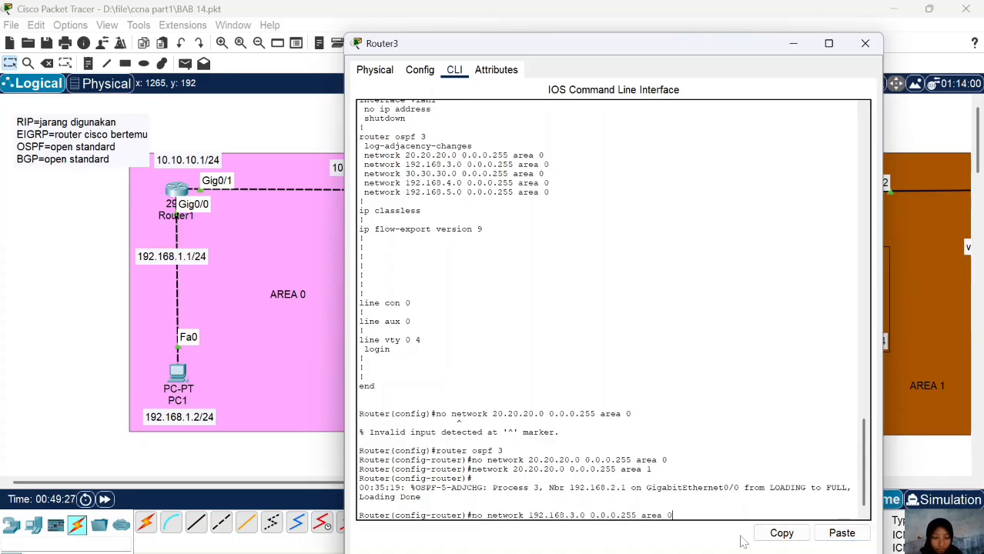
{"action": "key", "text": "Return"}
Add network 192.168.3.0 0.0.0.255 to area 1 in Router3's OSPF process 3.
{"action": "key", "text": "Up"}
{"action": "key", "text": "BackSpace"}
{"action": "type", "text": "192.168.3.0 0.0.0.255 area 1"}
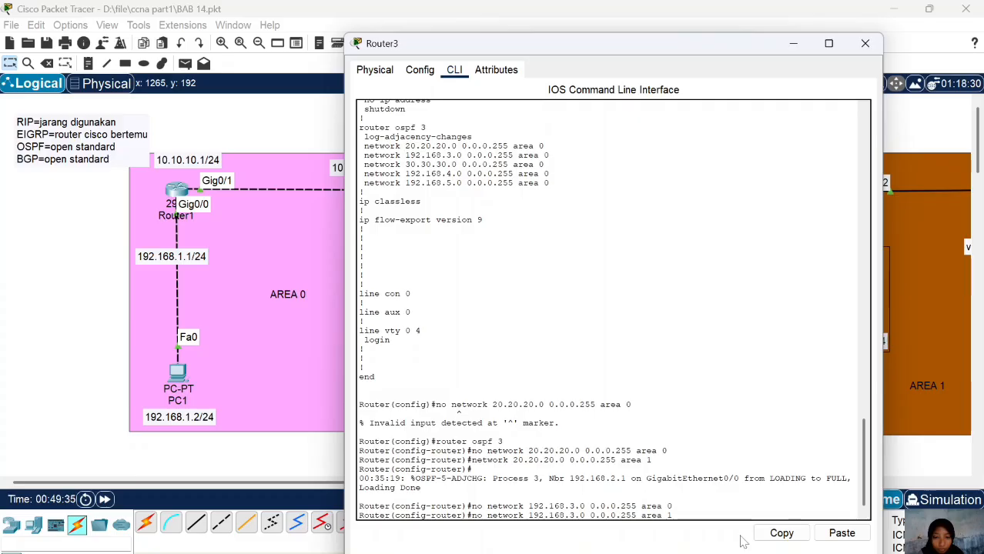
{"action": "key", "text": "Home"}
{"action": "key", "text": "Delete"}
{"action": "key", "text": "Delete"}
{"action": "key", "text": "Delete"}
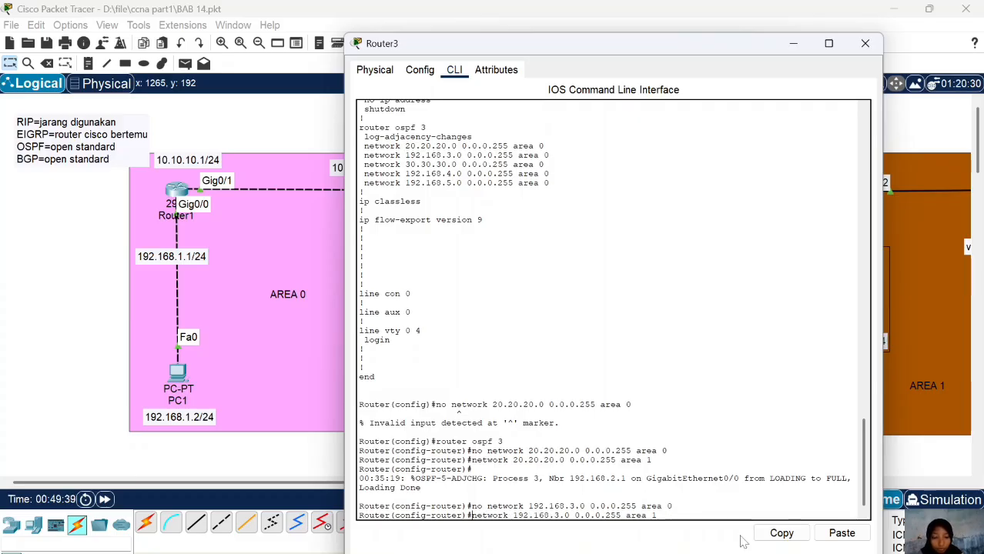
{"action": "key", "text": "Return"}
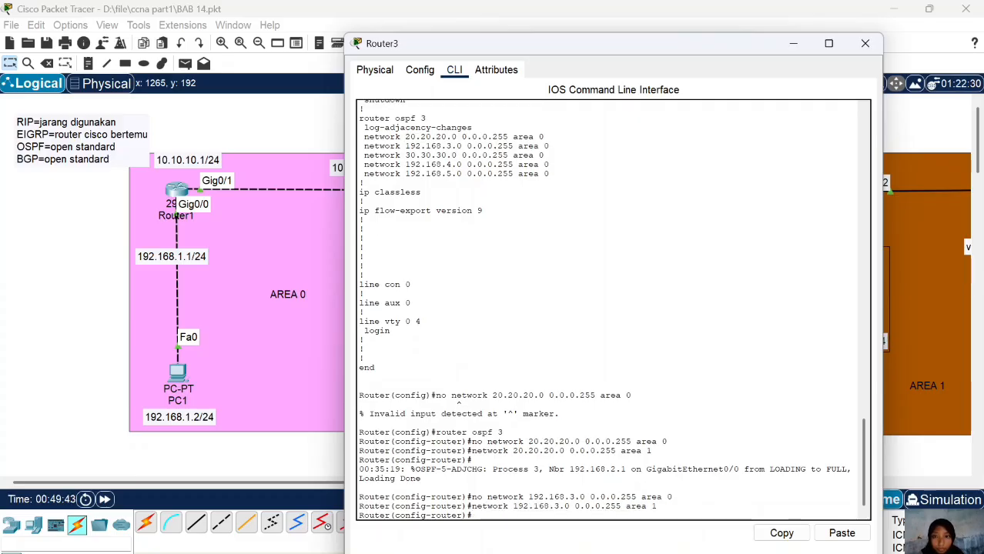
Copy the network 30.30.30.0 0.0.0.255 area 0 statement from the listing and remove it from Router3's OSPF process 3.
{"action": "left_click_drag", "start_coordinate": [359, 155], "coordinate": [545, 155]}
{"action": "left_click", "coordinate": [781, 533]}
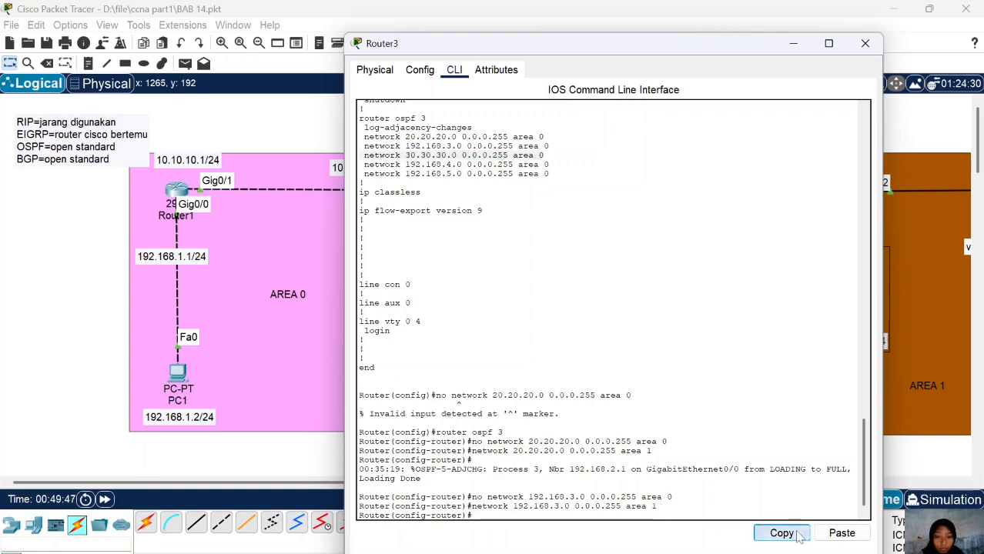
{"action": "type", "text": "no"}
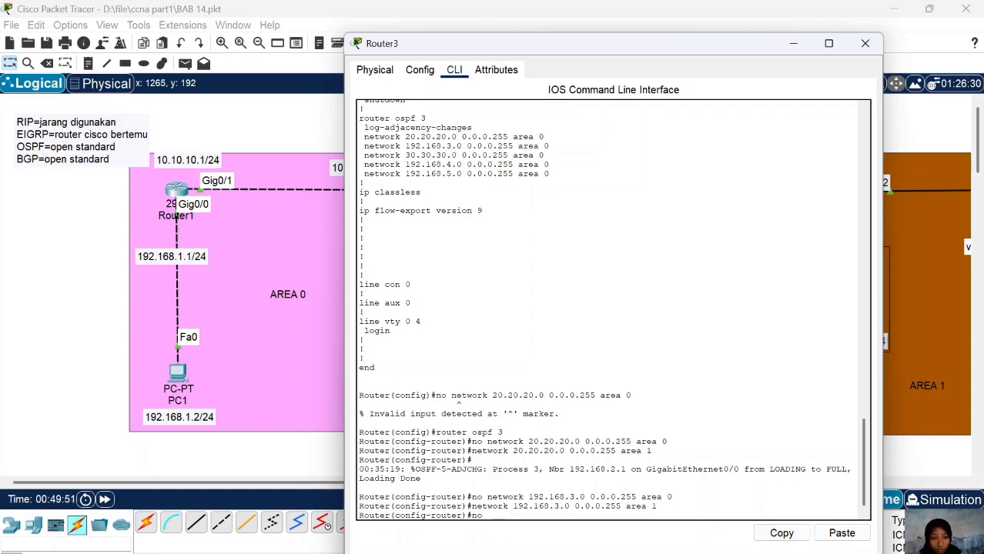
{"action": "left_click", "coordinate": [854, 536]}
{"action": "key", "text": "Return"}
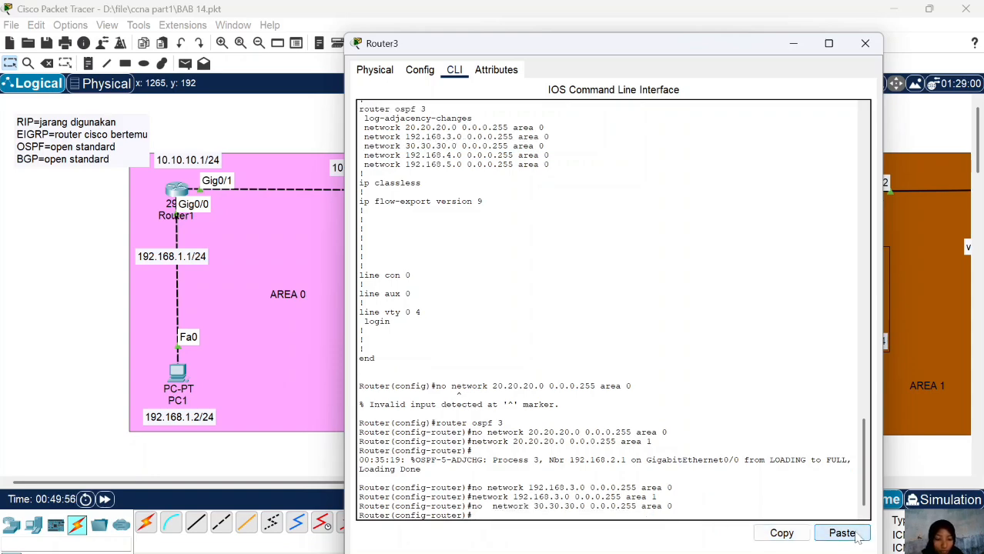
Add network 30.30.30.0 0.0.0.255 to area 1 in Router3's OSPF process 3.
{"action": "key", "text": "Up"}
{"action": "key", "text": "BackSpace"}
{"action": "type", "text": "1"}
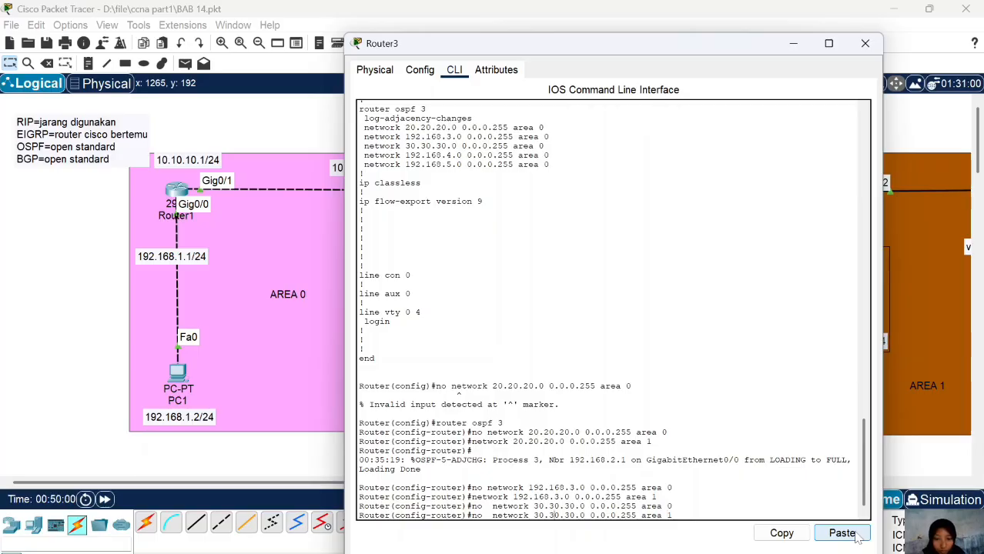
{"action": "key", "text": "Home"}
{"action": "key", "text": "Delete"}
{"action": "key", "text": "Delete"}
{"action": "key", "text": "Delete"}
{"action": "key", "text": "Delete"}
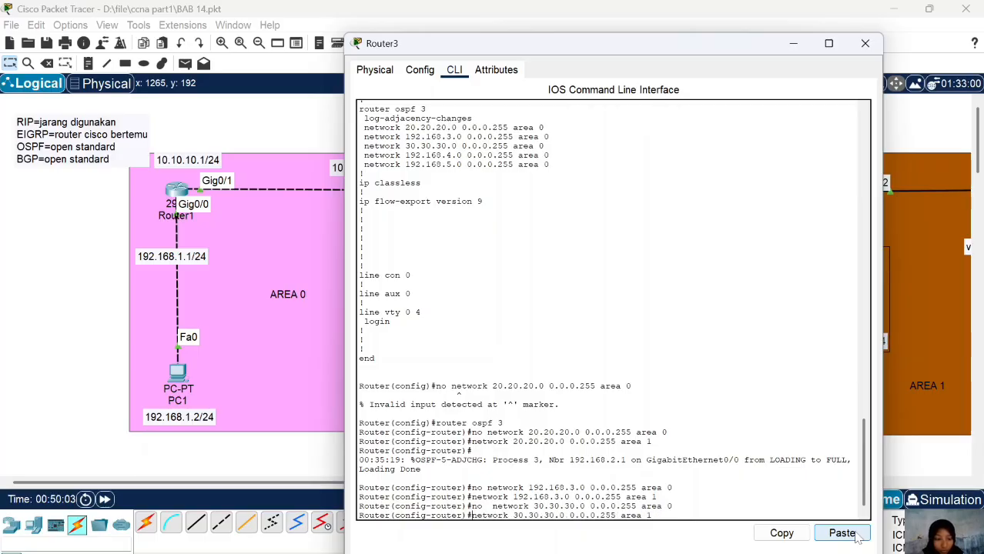
{"action": "key", "text": "Return"}
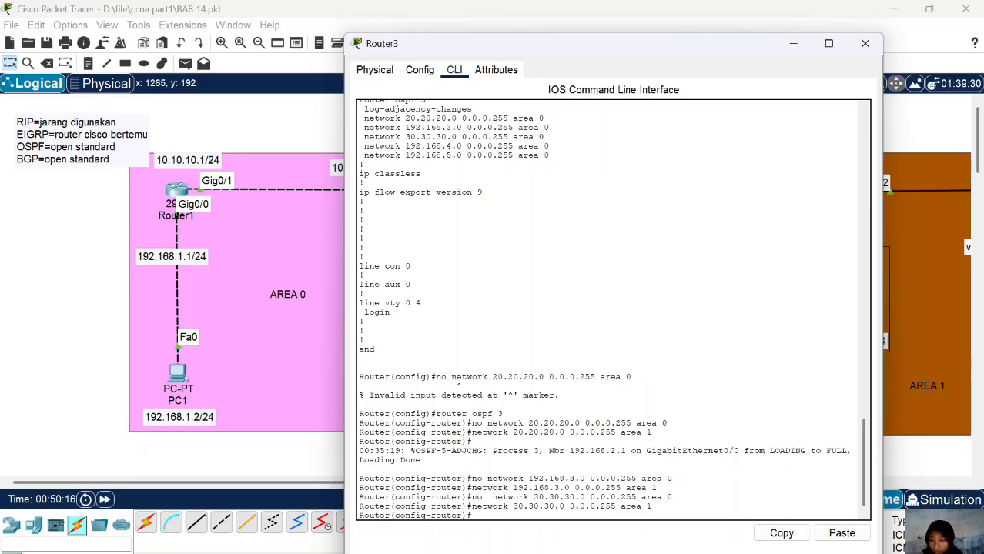
Copy the network 192.168.4.0 0.0.0.255 area 0 statement from the listing and remove it from Router3's OSPF process 3.
{"action": "left_click_drag", "start_coordinate": [359, 146], "coordinate": [550, 155]}
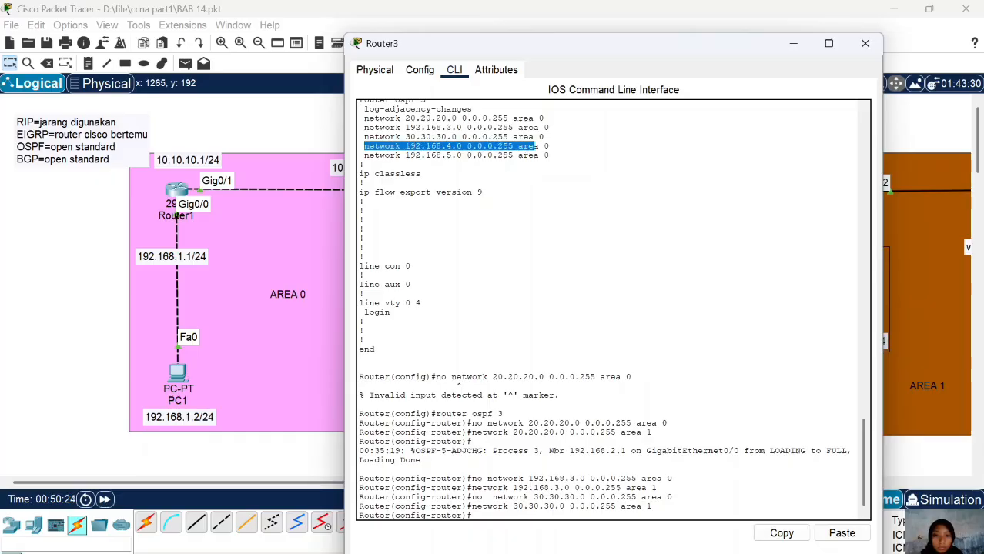
{"action": "left_click", "coordinate": [781, 533]}
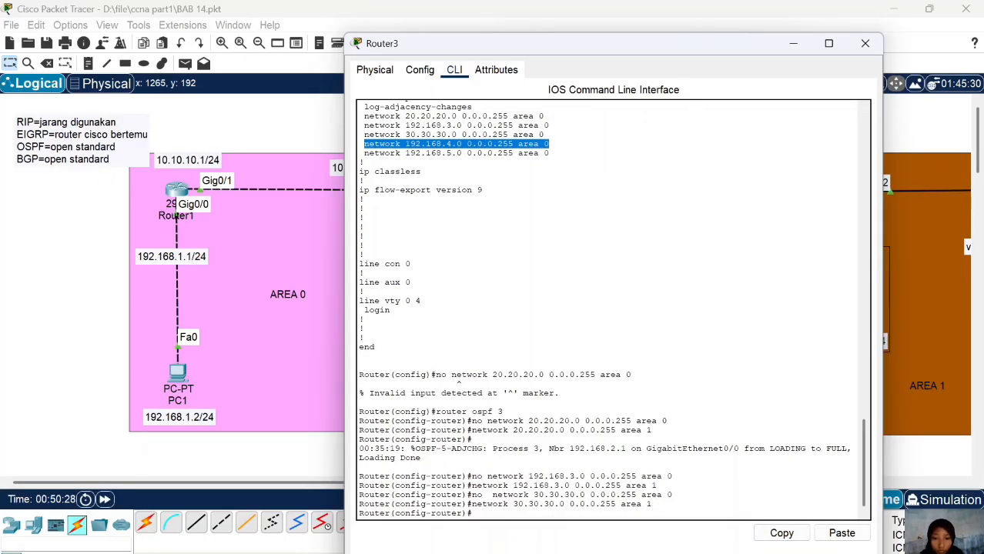
{"action": "type", "text": "no"}
{"action": "left_click", "coordinate": [839, 538]}
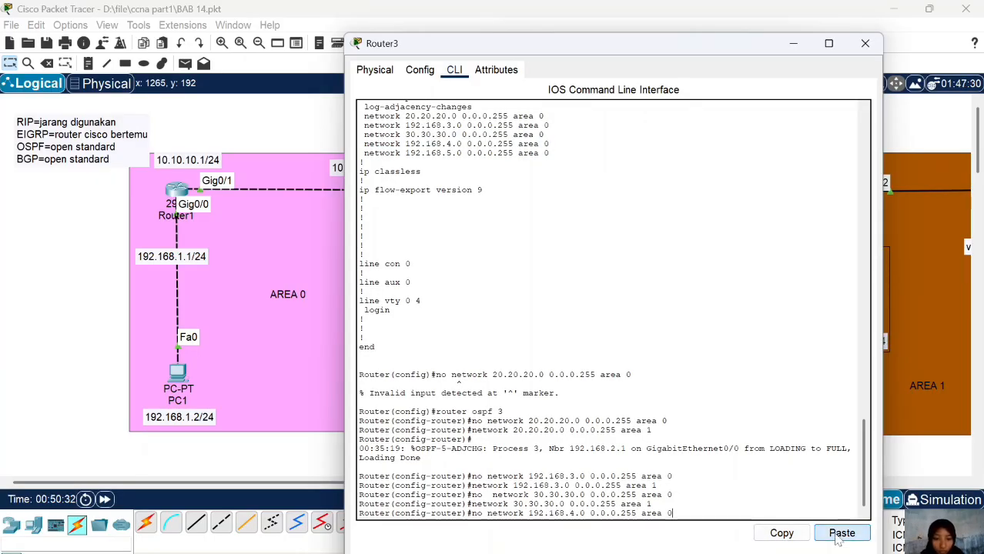
Add network 192.168.4.0 0.0.0.255 to area 1 in Router3's OSPF process 3.
{"action": "key", "text": "Up"}
{"action": "key", "text": "BackSpace"}
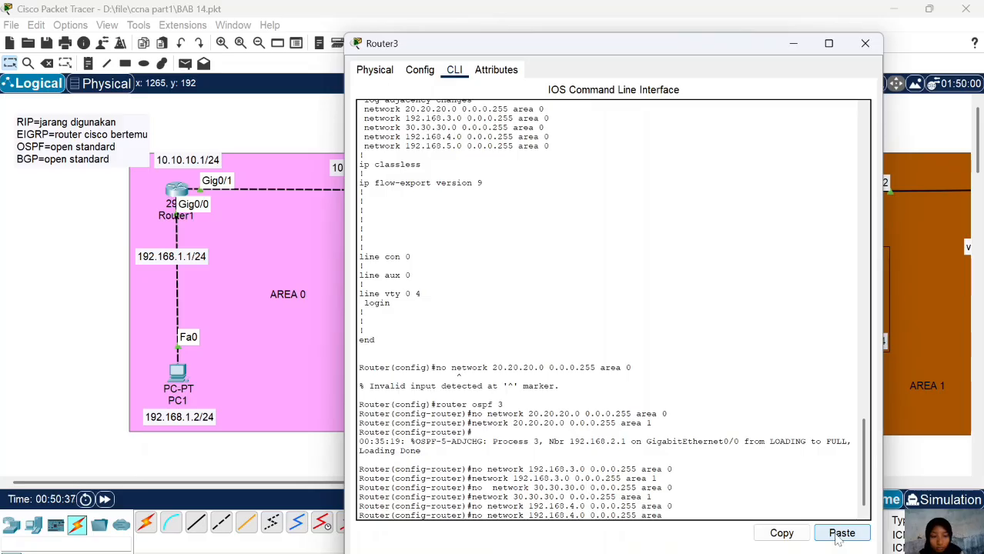
{"action": "type", "text": "1"}
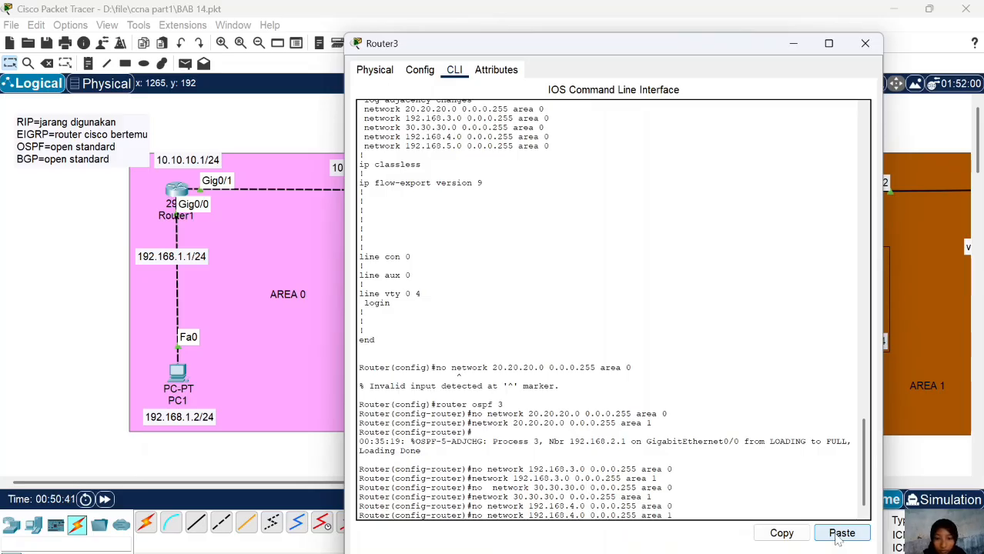
{"action": "key", "text": "BackSpace"}
{"action": "key", "text": "BackSpace"}
{"action": "key", "text": "BackSpace"}
{"action": "key", "text": "Return"}
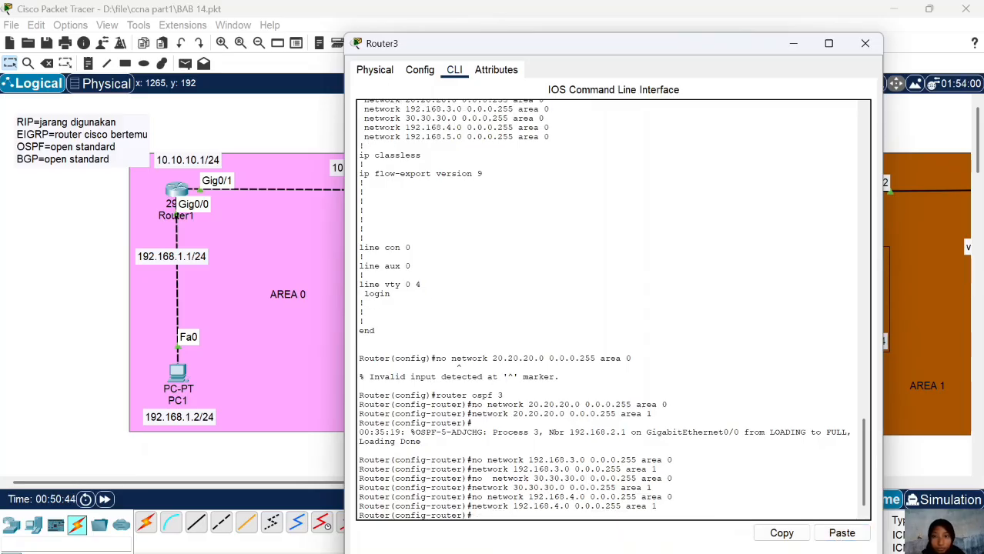
Try to remove network 192.168.5.0 0.0.0.255 from area 0 using the statement copied from the configuration listing.
{"action": "left_click_drag", "start_coordinate": [361, 137], "coordinate": [549, 138]}
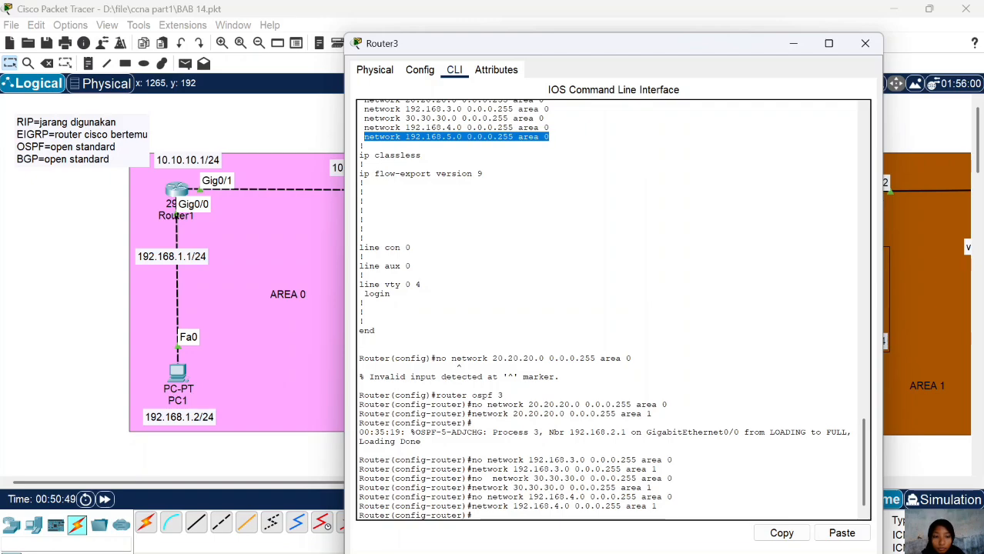
{"action": "left_click", "coordinate": [781, 533]}
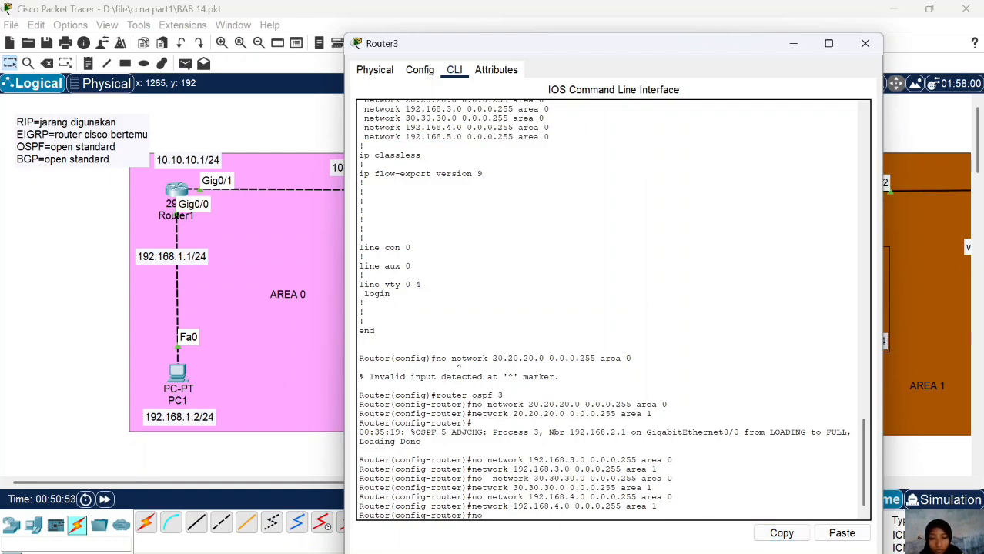
{"action": "left_click", "coordinate": [833, 534]}
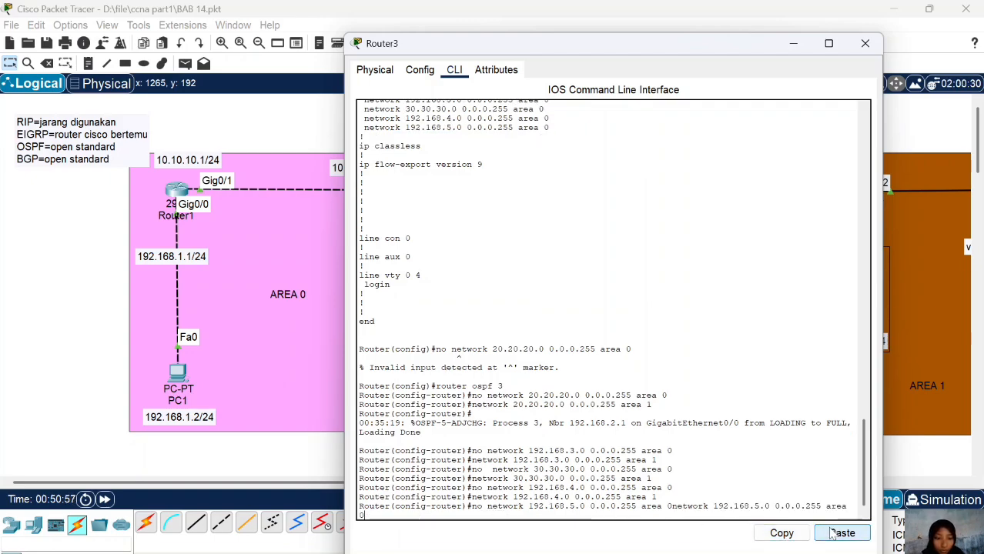
{"action": "key", "text": "Return"}
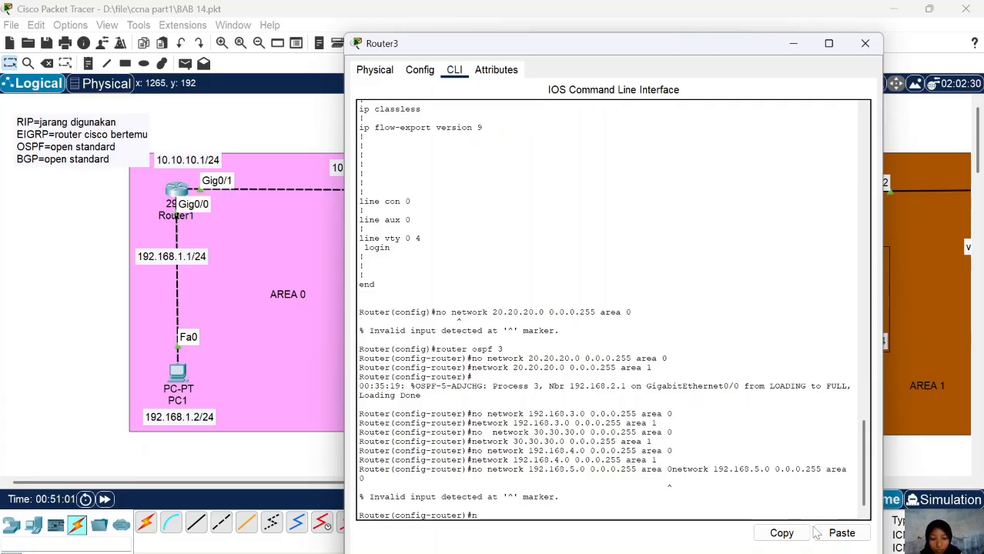
Copy the network 192.168.5.0 0.0.0.255 area 0 statement from the listing and remove it from Router3's OSPF process 3.
{"action": "type", "text": "no"}
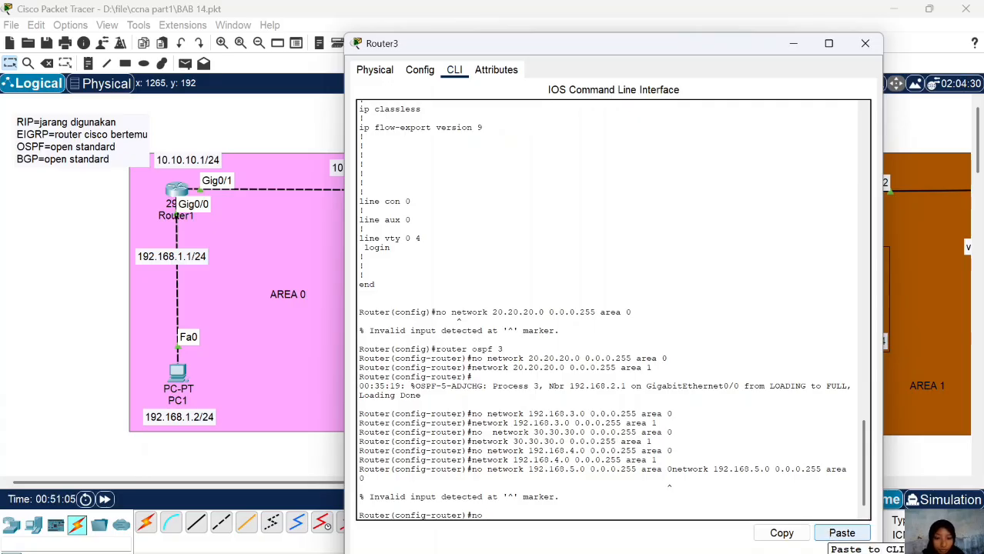
{"action": "scroll", "coordinate": [614, 308], "scroll_direction": "up", "scroll_amount": 3}
{"action": "left_click_drag", "start_coordinate": [359, 176], "coordinate": [550, 176]}
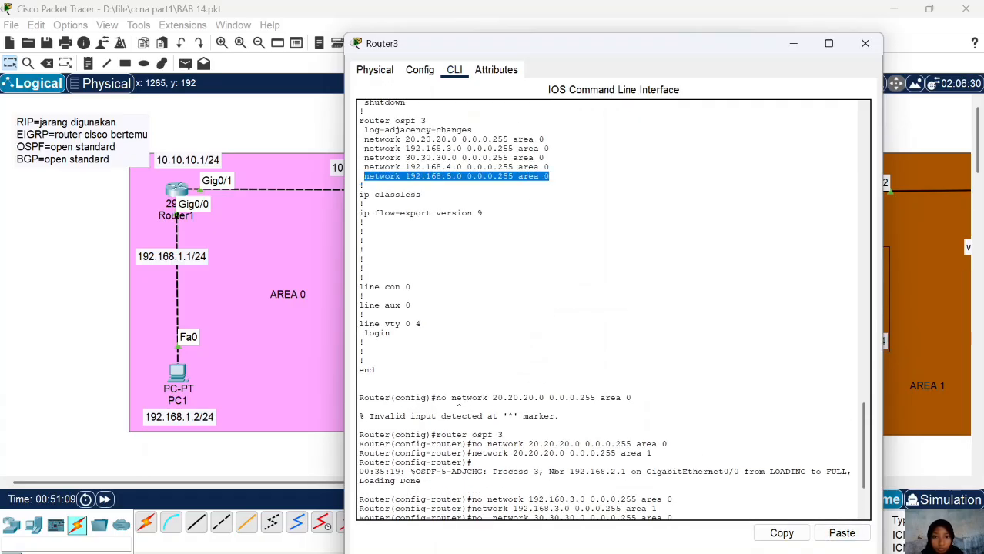
{"action": "left_click", "coordinate": [843, 533]}
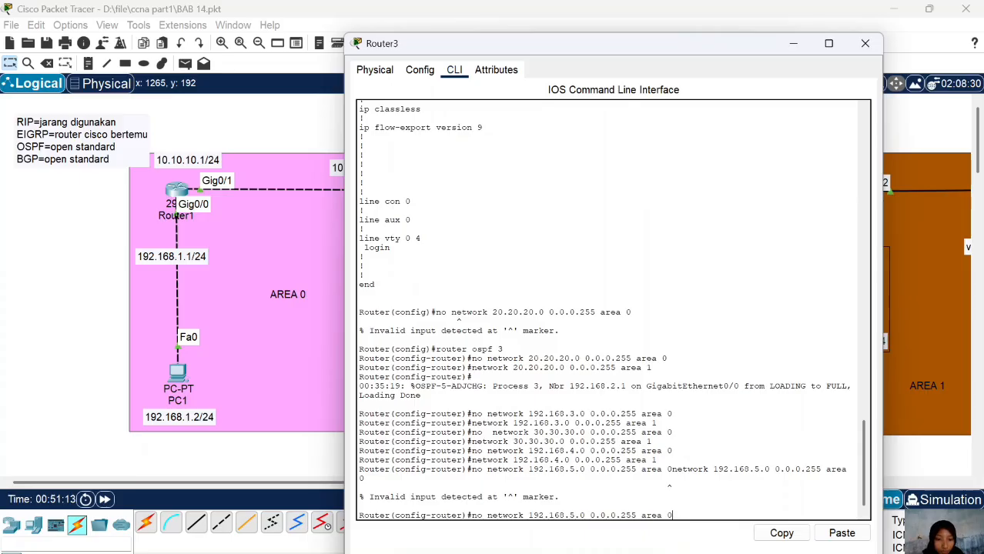
{"action": "key", "text": "Return"}
Add network 192.168.5.0 0.0.0.255 to area 1 in Router3's OSPF process 3.
{"action": "key", "text": "Up"}
{"action": "key", "text": "BackSpace"}
{"action": "type", "text": "192.168.5.0 0.0.0.255 area 1"}
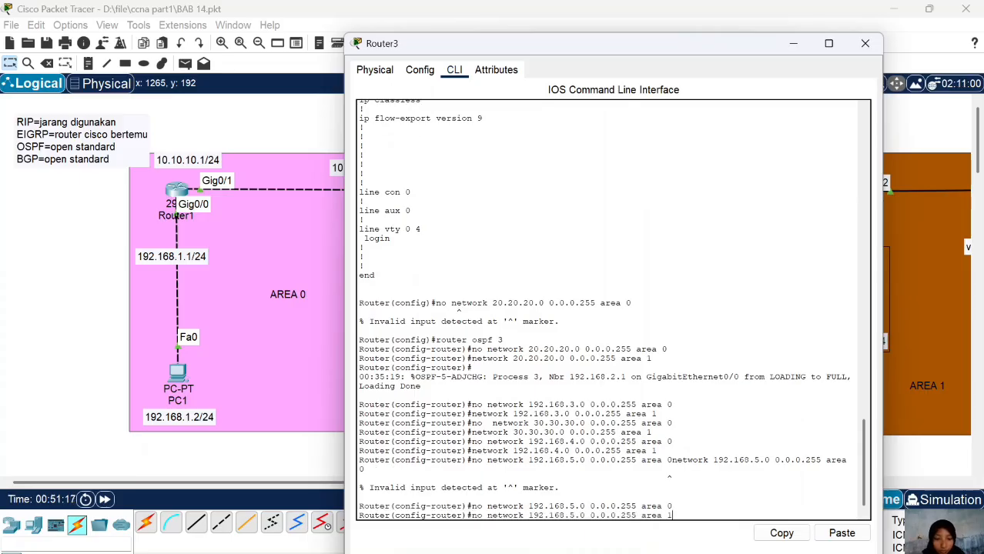
{"action": "key", "text": "Left"}
{"action": "key", "text": "Left"}
{"action": "key", "text": "Left"}
{"action": "key", "text": "Left"}
{"action": "key", "text": "Left"}
{"action": "key", "text": "Left"}
{"action": "key", "text": "Left"}
{"action": "key", "text": "Left"}
{"action": "key", "text": "Left"}
{"action": "key", "text": "Left"}
{"action": "key", "text": "Left"}
{"action": "key", "text": "Left"}
{"action": "key", "text": "Left"}
{"action": "key", "text": "Left"}
{"action": "key", "text": "Left"}
{"action": "key", "text": "Left"}
{"action": "key", "text": "Left"}
{"action": "key", "text": "Left"}
{"action": "key", "text": "BackSpace"}
{"action": "key", "text": "BackSpace"}
{"action": "key", "text": "BackSpace"}
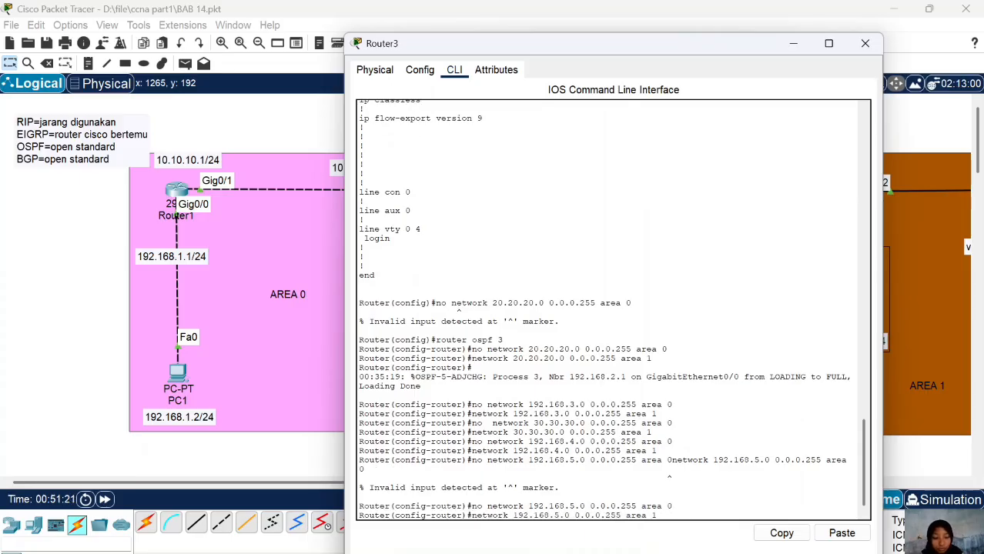
{"action": "key", "text": "Return"}
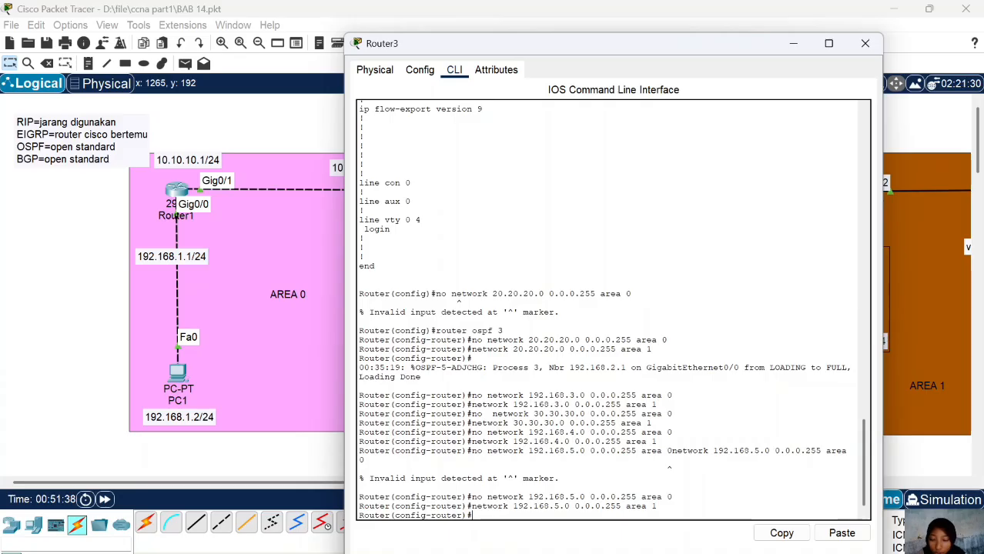
Display Router3's complete running configuration with do sh run to check the areas of its OSPF networks.
{"action": "type", "text": "do sh run"}
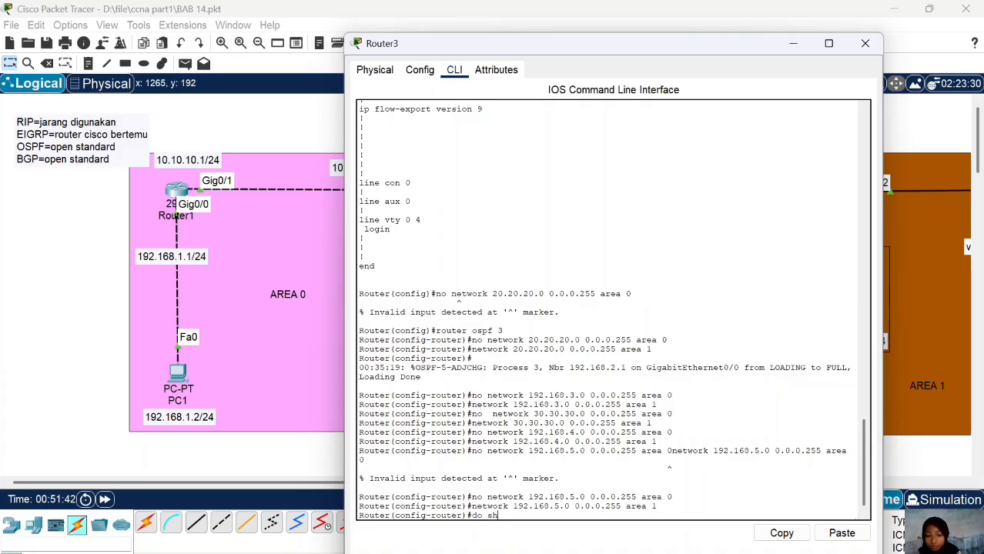
{"action": "key", "text": "Return"}
{"action": "key", "text": "space"}
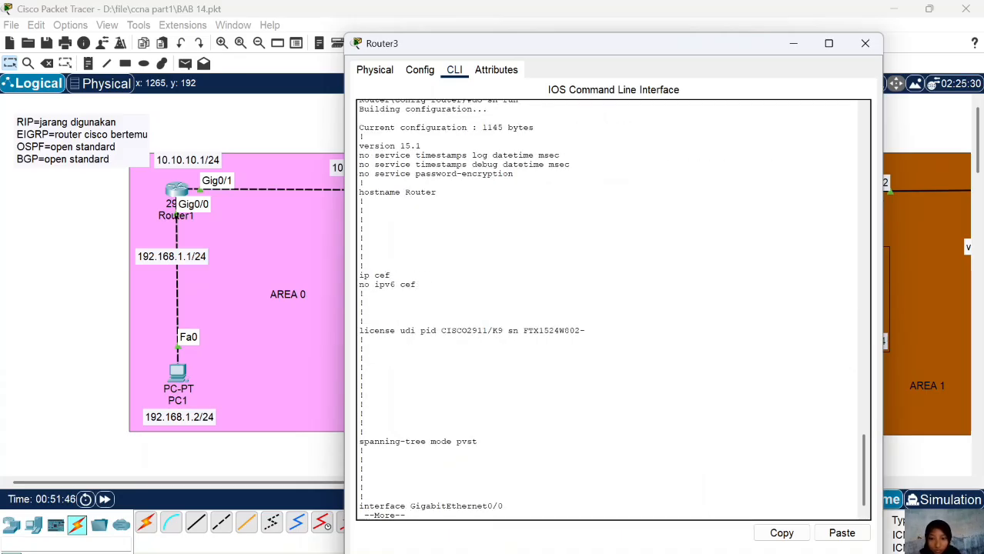
{"action": "key", "text": "space"}
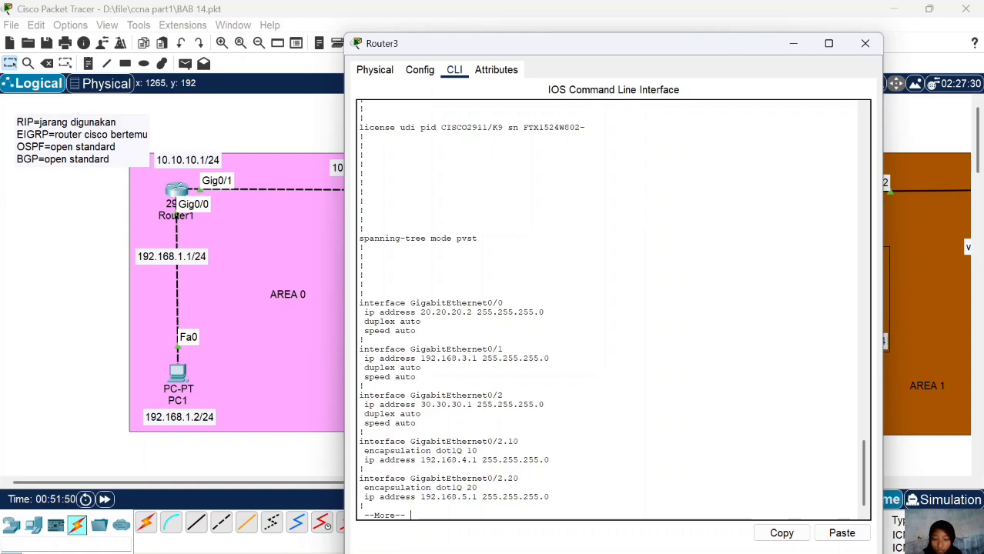
{"action": "key", "text": "space"}
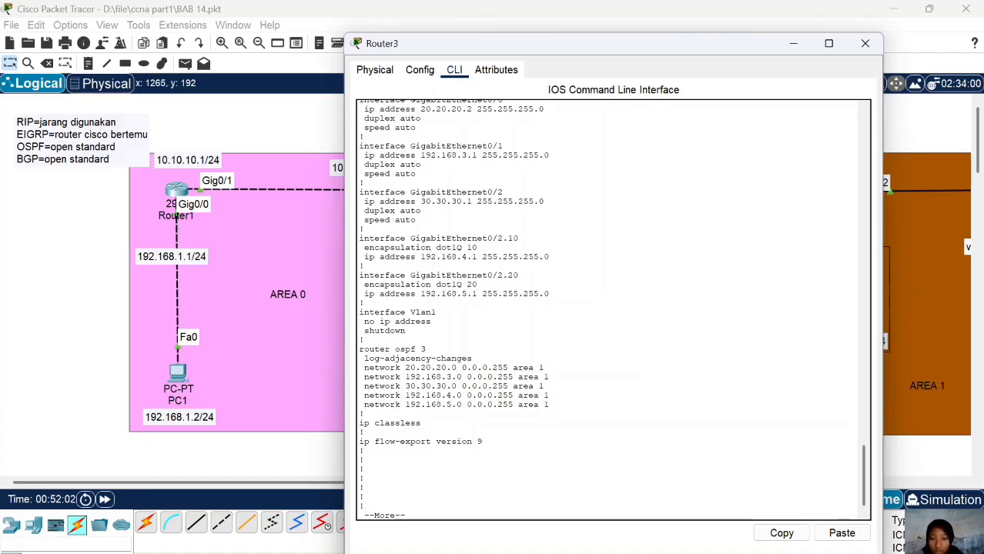
{"action": "key", "text": "space"}
Display Router3's routing table with do sh ip route, and close the router's window.
{"action": "type", "text": "do"}
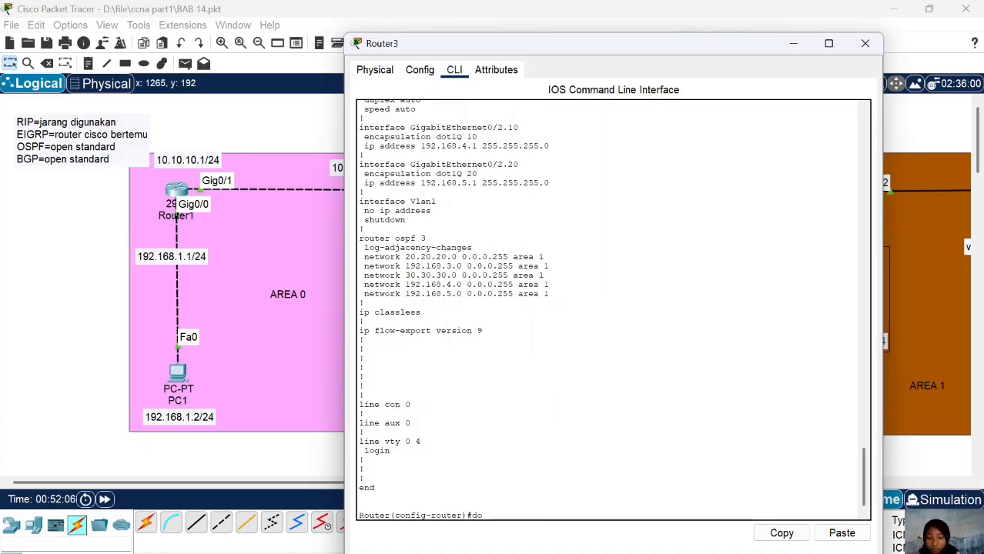
{"action": "type", "text": " sh  ip route"}
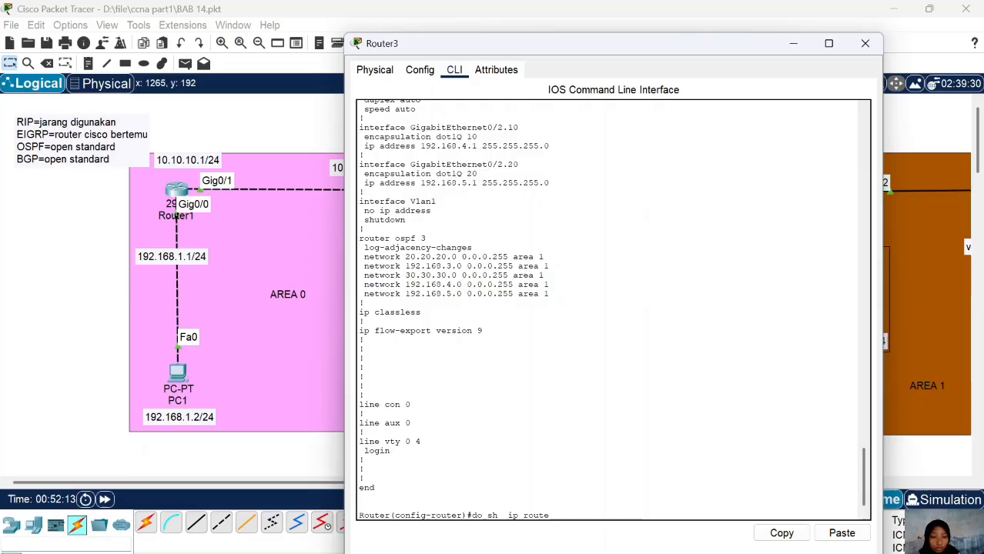
{"action": "key", "text": "Return"}
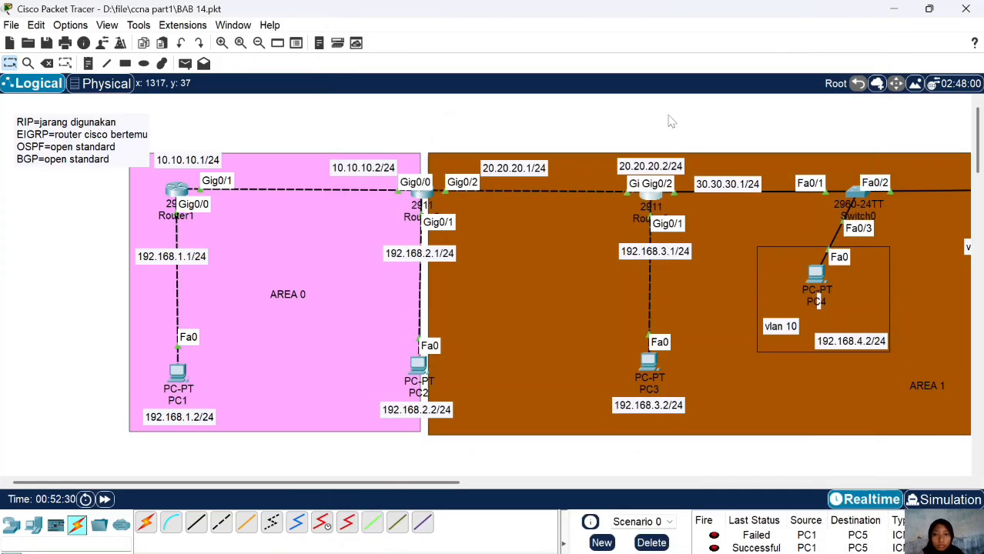
{"action": "left_click", "coordinate": [865, 43]}
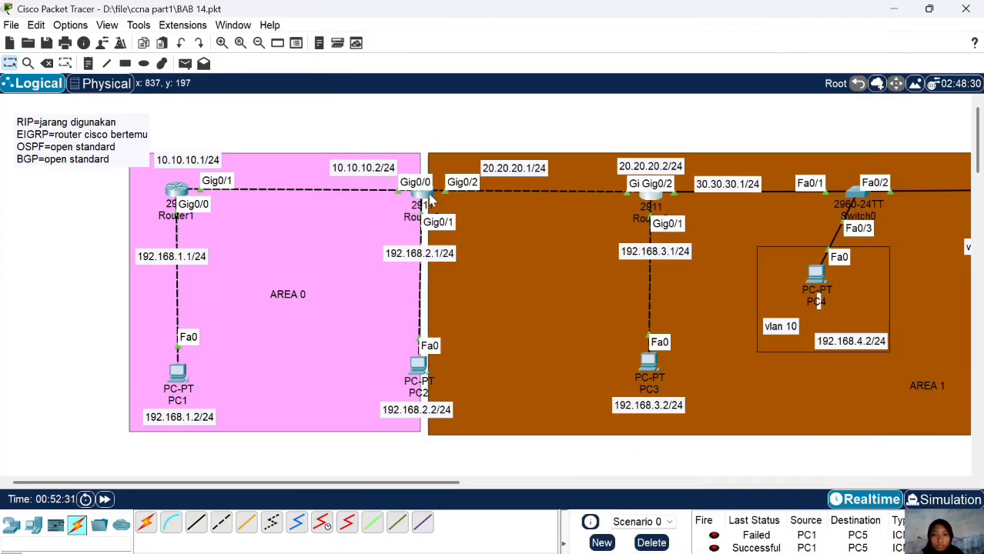
Open Router2's command line, display its routing table with do sh ip route, and close the router's window.
{"action": "left_click", "coordinate": [413, 195]}
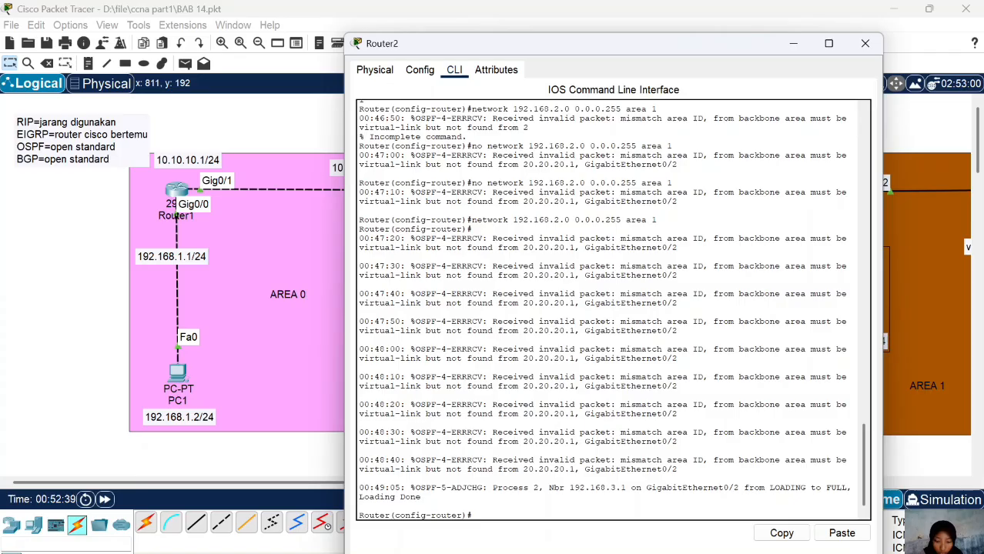
{"action": "type", "text": "do sh ip route"}
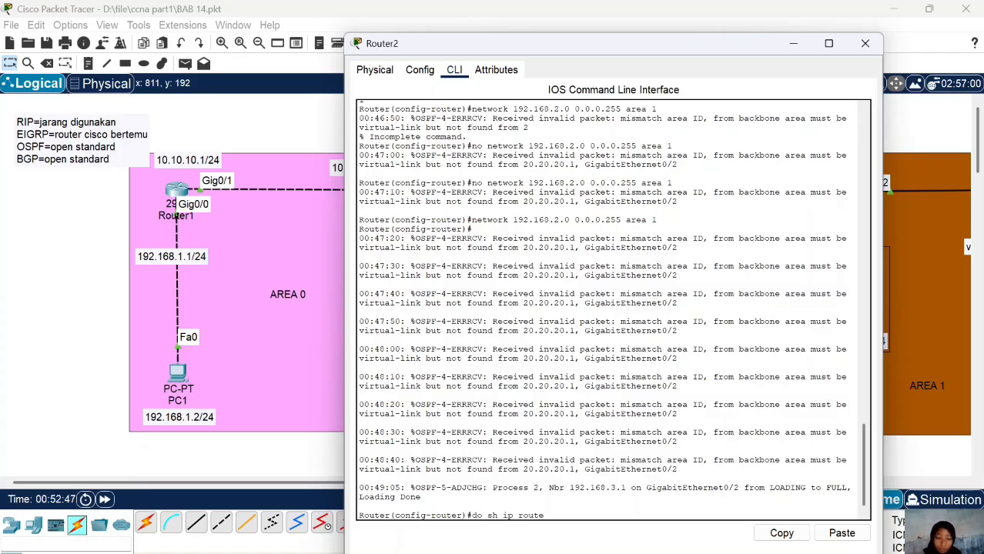
{"action": "key", "text": "Return"}
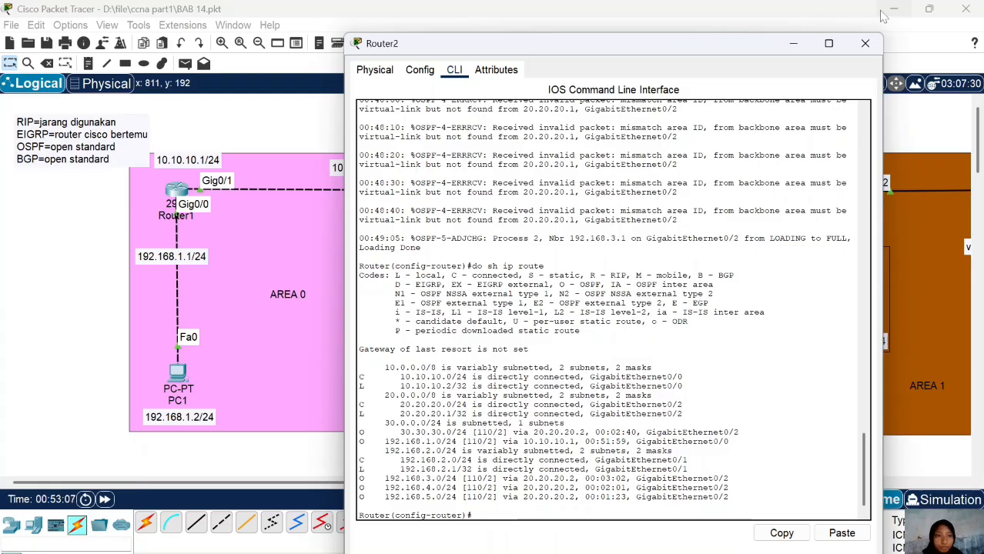
{"action": "left_click", "coordinate": [865, 44]}
Reopen Router3's command line and list its full routing table again with do sh ip route to examine the OSPF routes.
{"action": "left_click", "coordinate": [653, 196]}
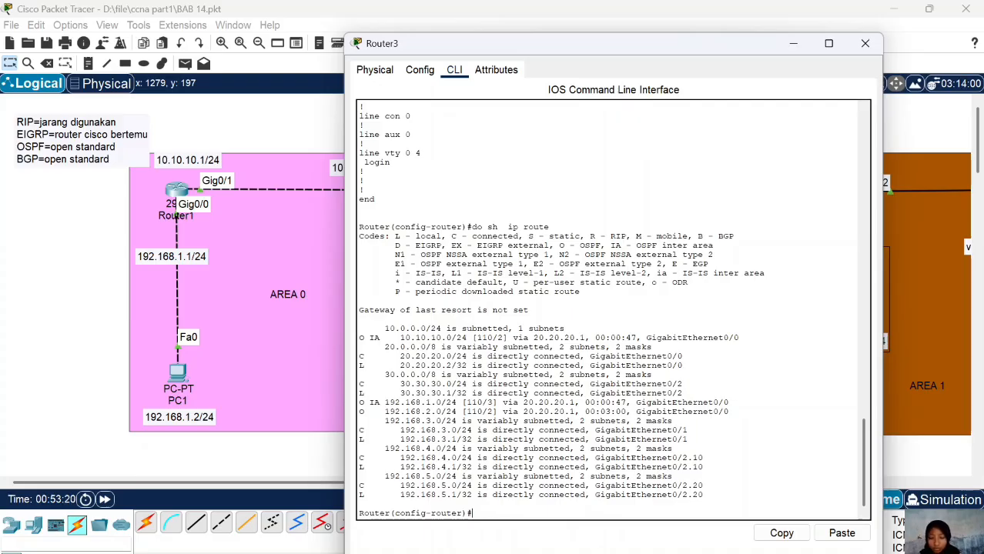
{"action": "type", "text": "do sh ip"}
{"action": "type", "text": " route"}
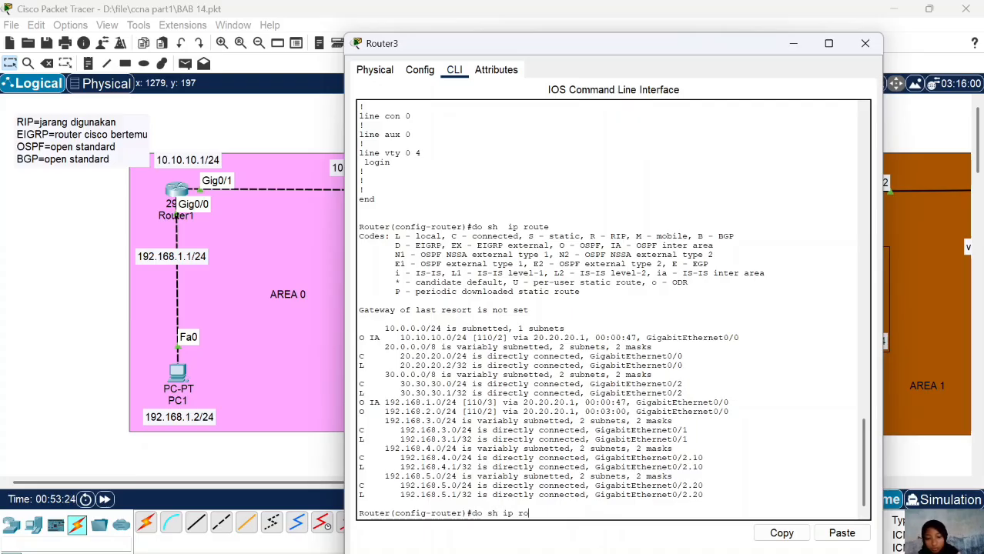
{"action": "key", "text": "Return"}
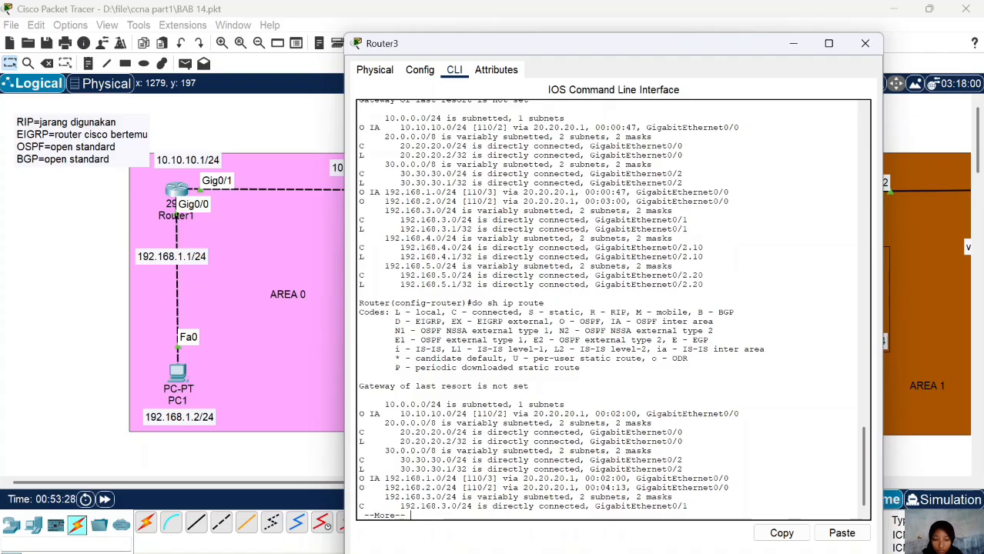
{"action": "key", "text": "space"}
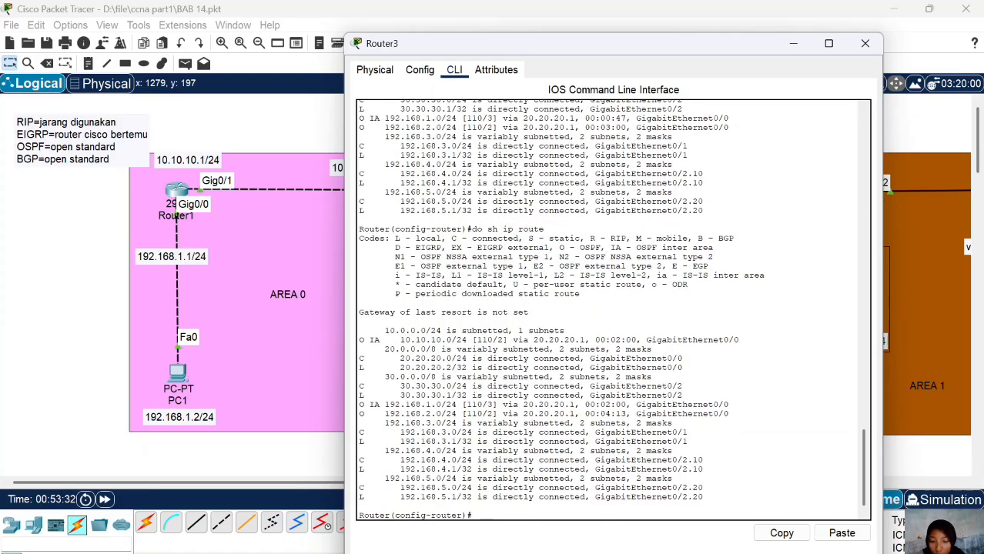